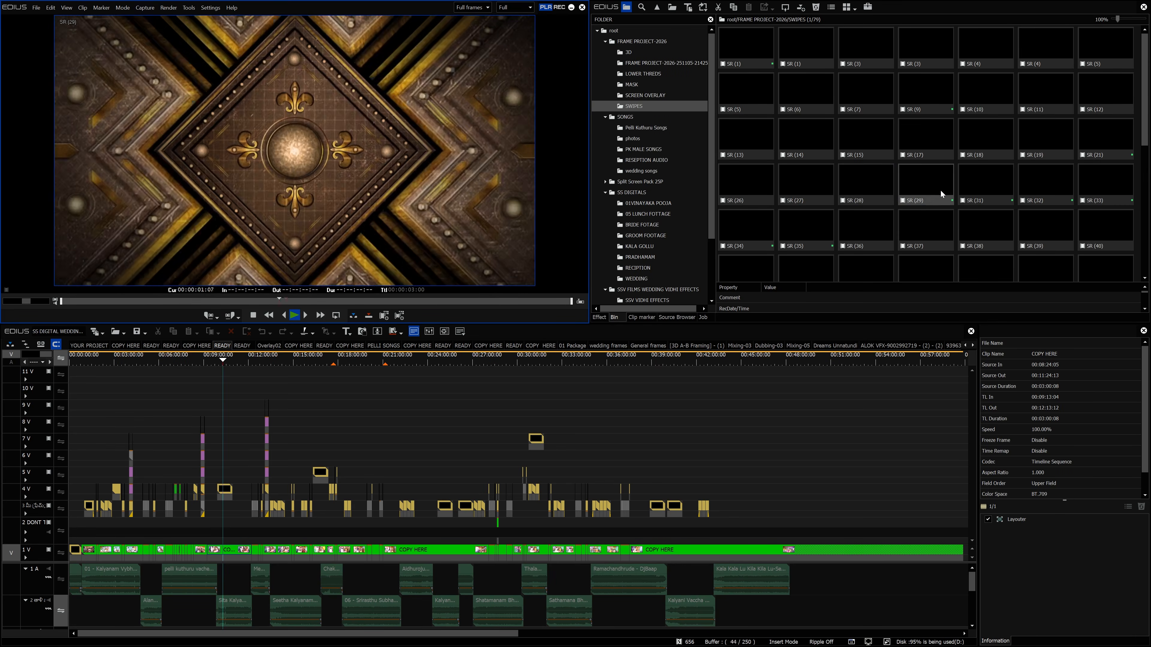
Step: Open the wedding songs bin and play back parts of the wedding sequence around 14 to 16 minutes
click(637, 139)
click(639, 170)
drag(45, 355, 36, 357)
click(500, 361)
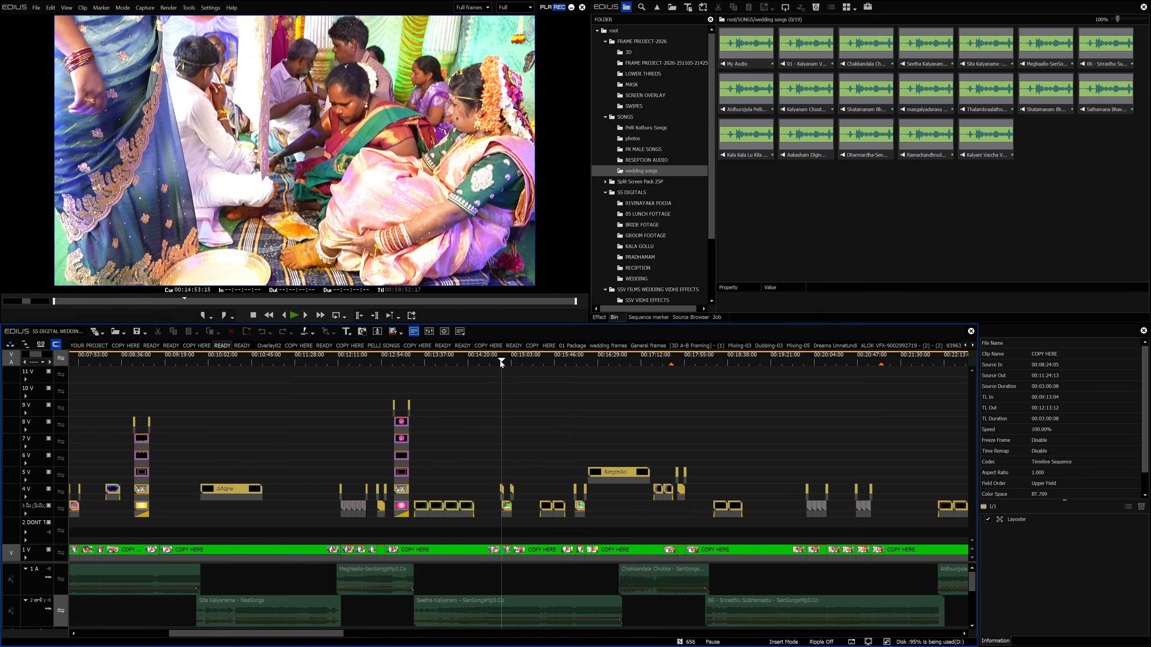
key(space)
drag(318, 635, 368, 635)
drag(303, 360, 312, 360)
key(space)
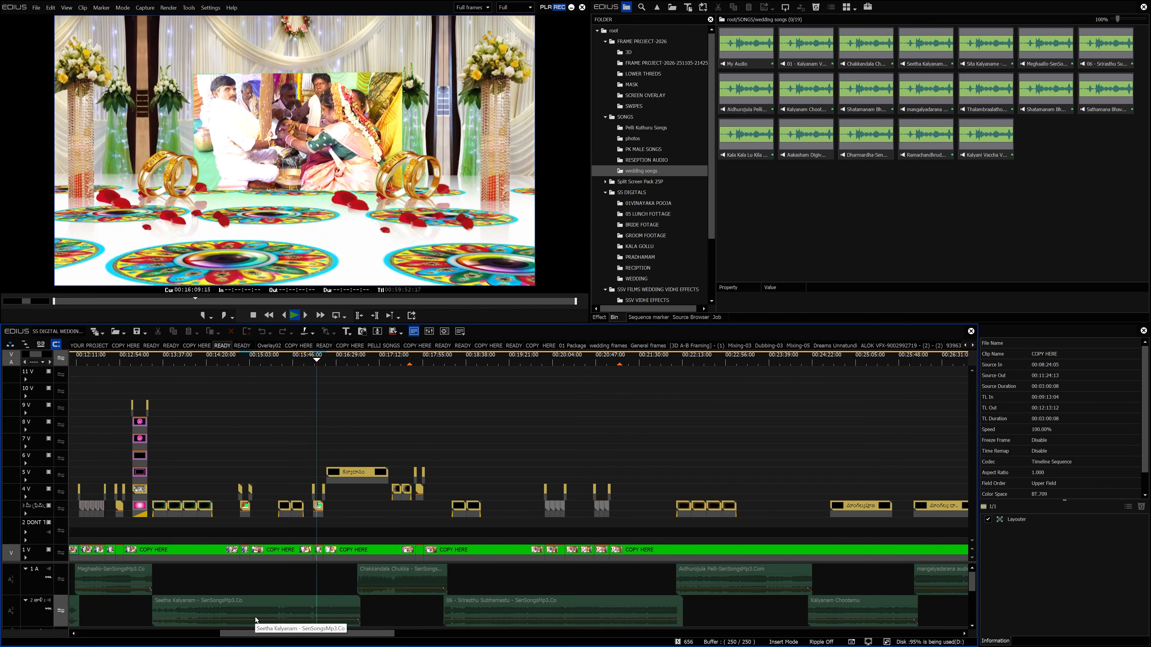
Step: Play back an earlier part of the timeline and scrub through the reception sequence
drag(259, 634, 101, 620)
click(283, 360)
key(space)
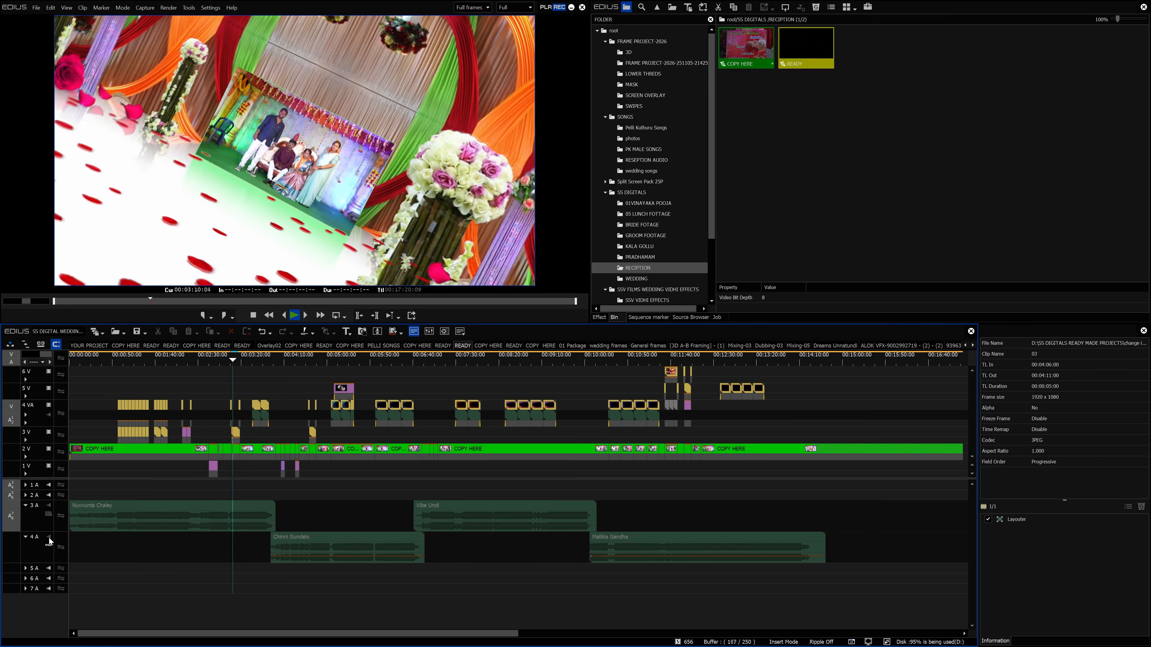
click(331, 360)
drag(332, 361, 633, 361)
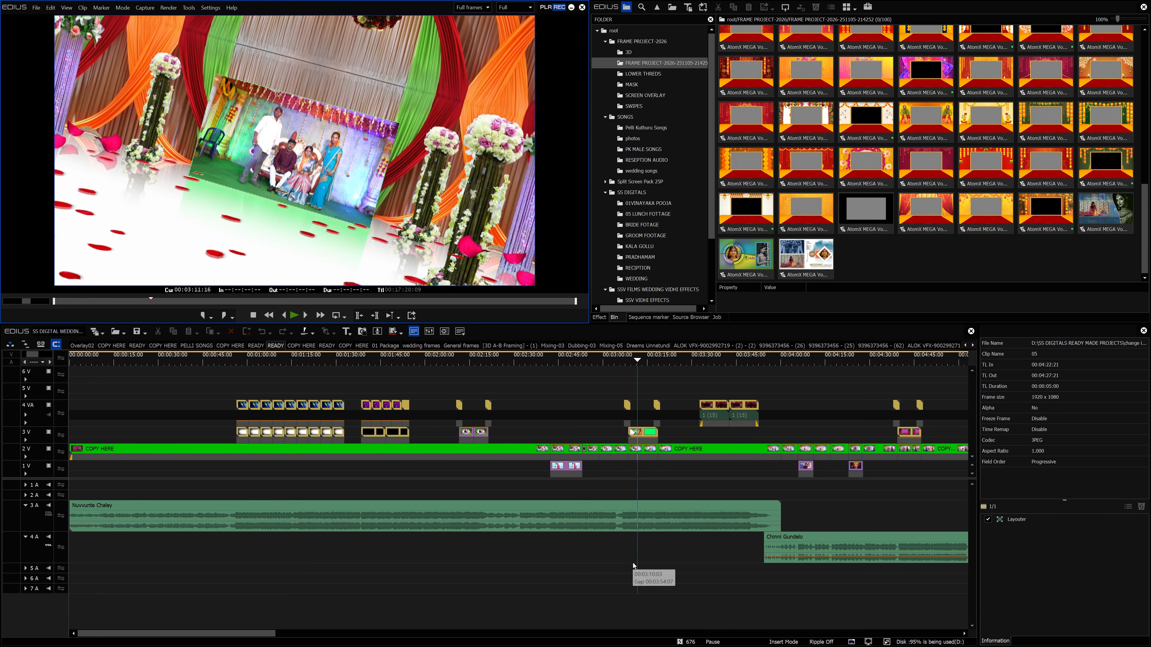
Step: Switch to Google Drive in the browser and select all archive parts in the 2026 EDIUS readymade projects folder
click(676, 636)
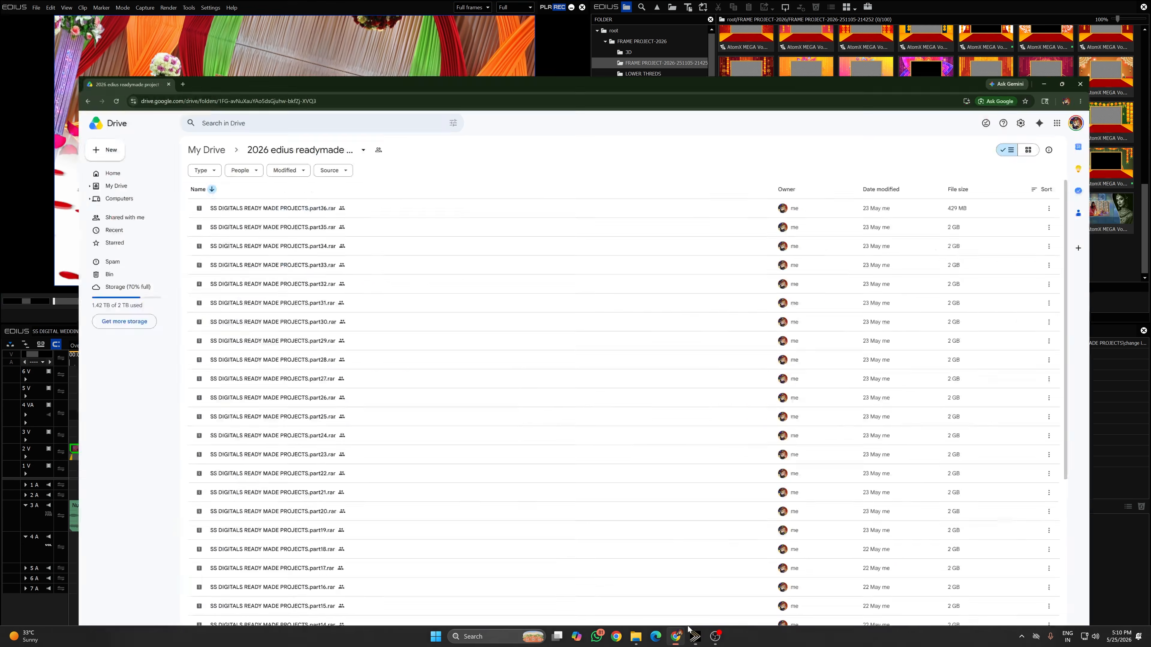
scroll(262, 255, down, 3)
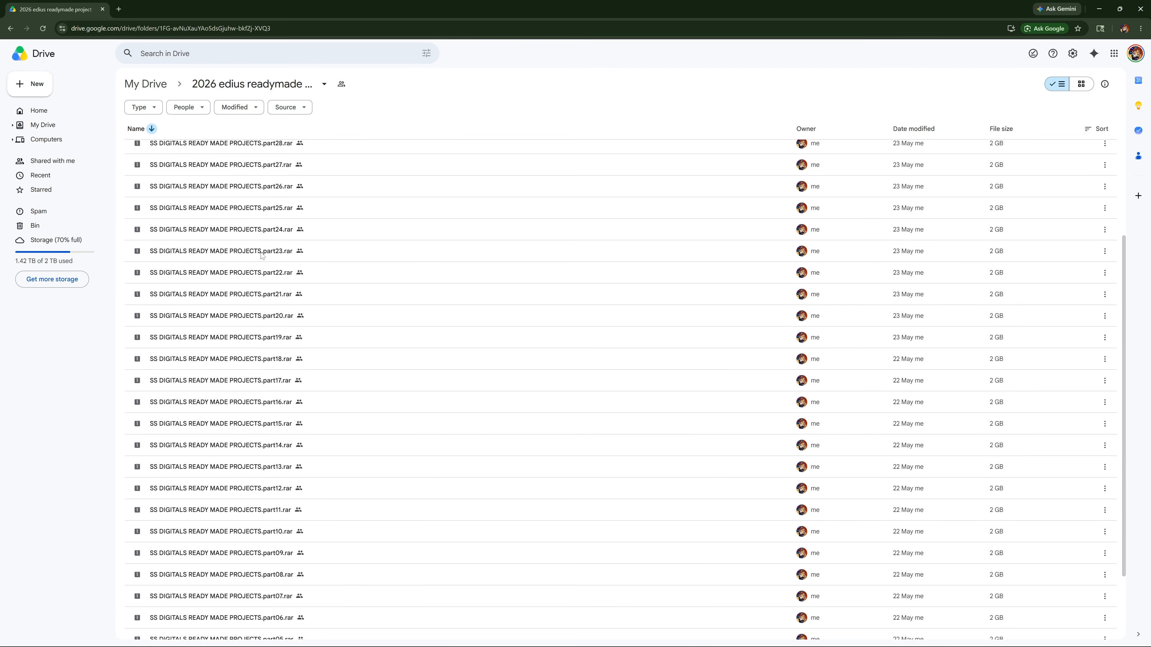
scroll(261, 255, up, 3)
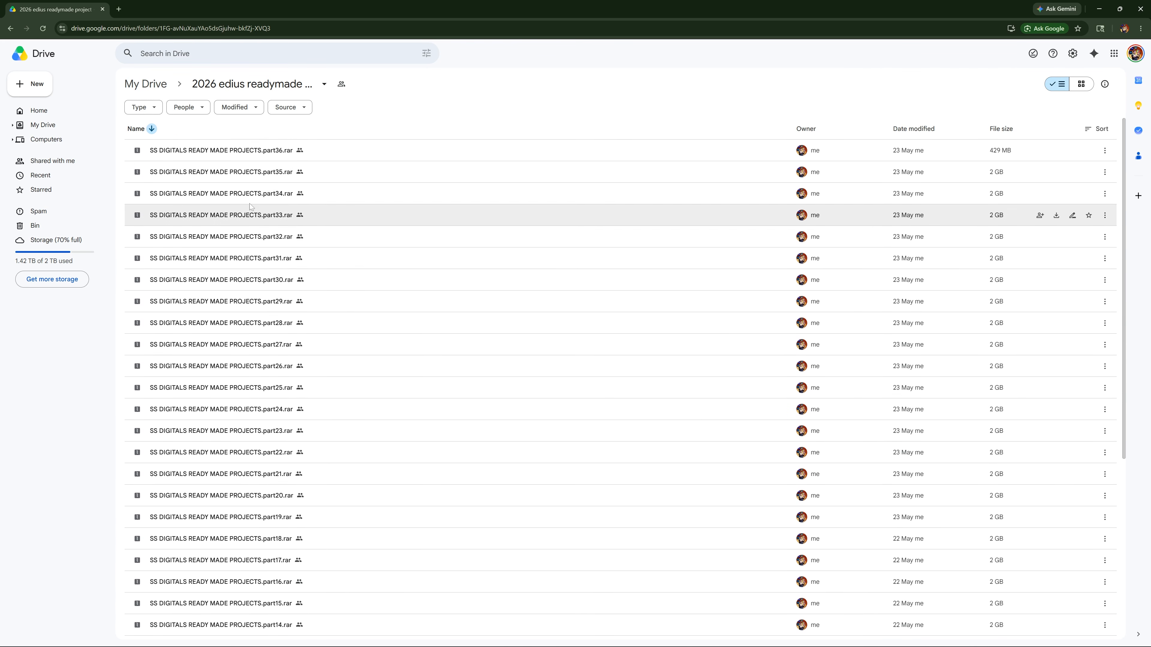
click(224, 152)
key(ctrl+a)
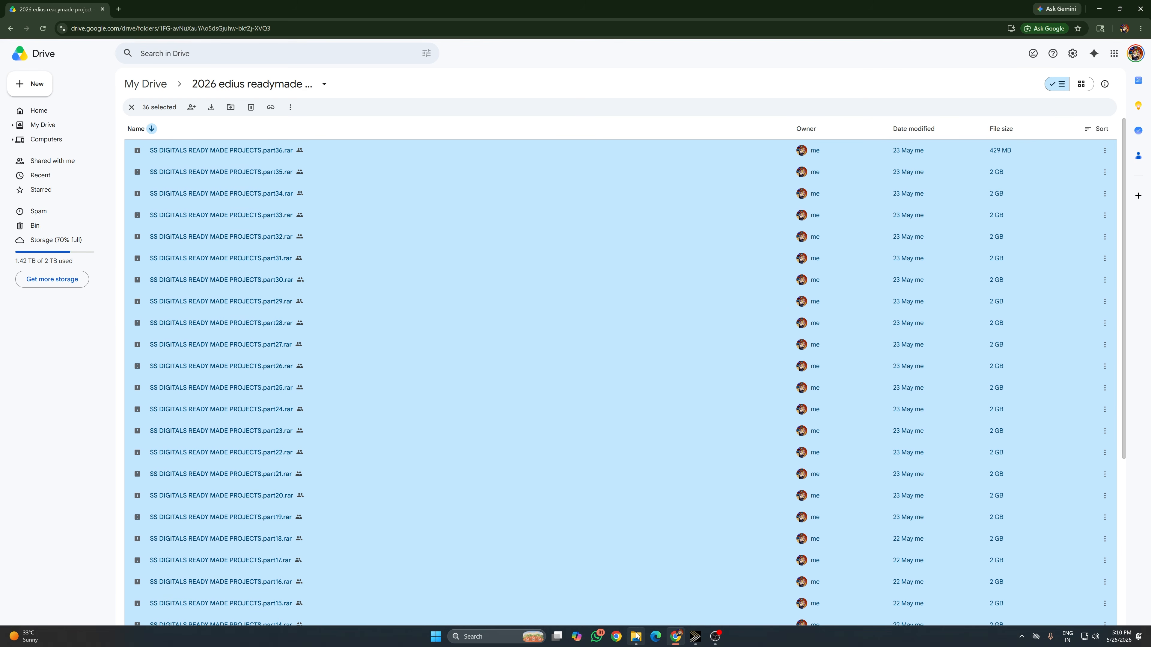
Step: Check the local SS DIGITALS READY MADE PROJECTS folder in File Explorer, then return to Drive and review the archive parts
click(635, 640)
click(311, 283)
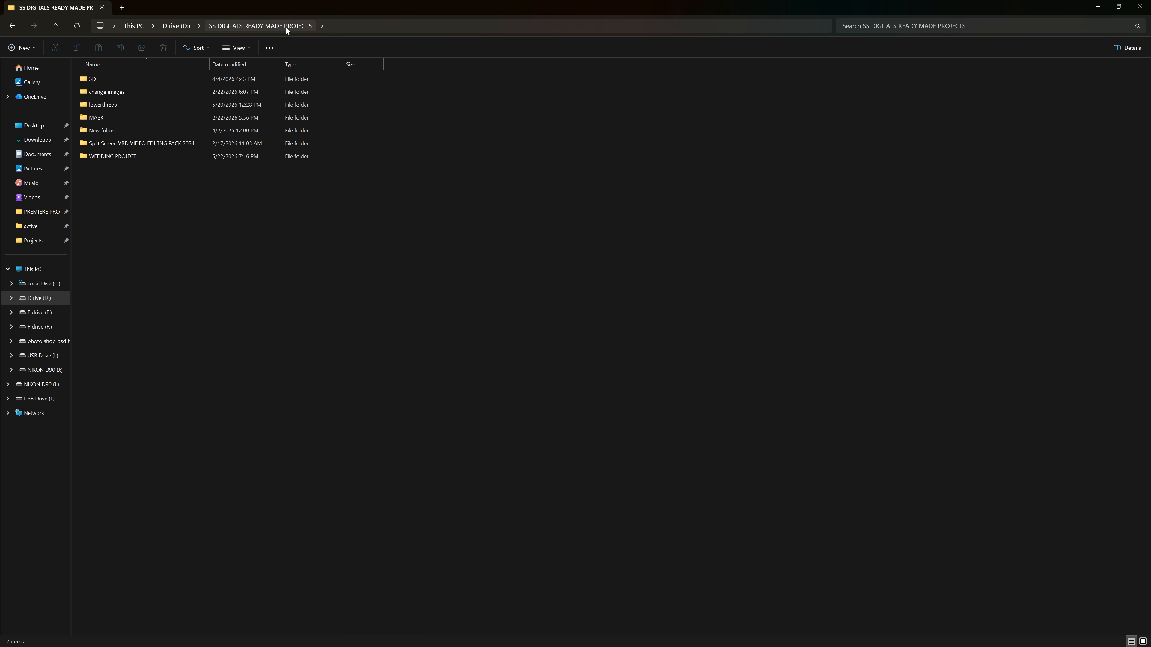
click(1100, 5)
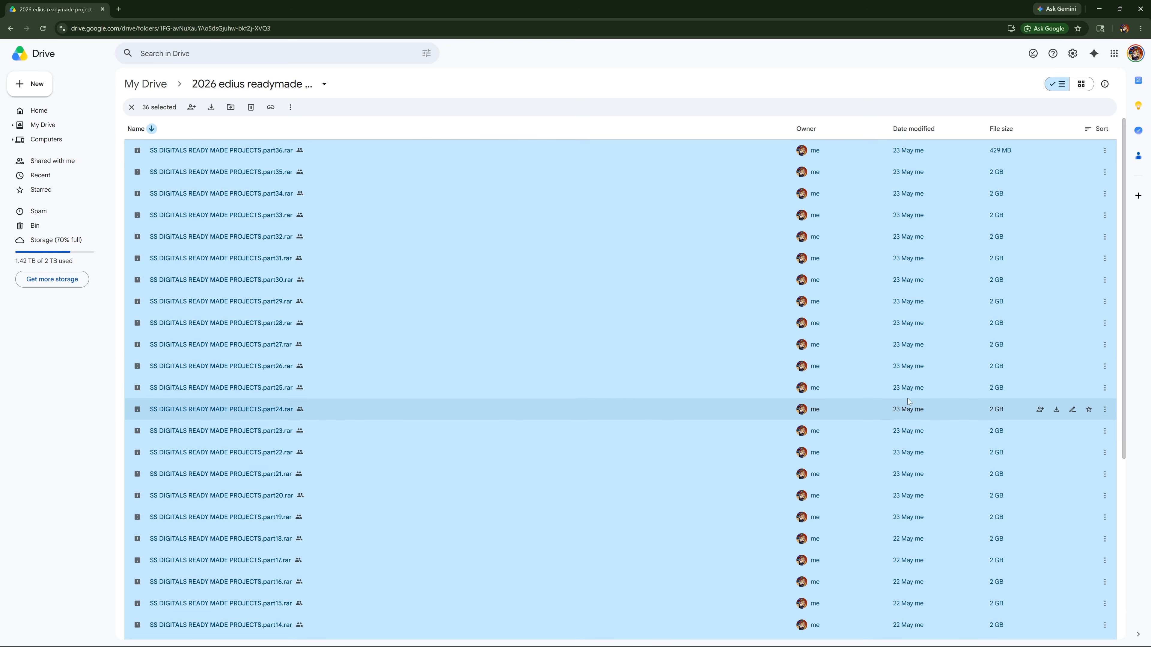
scroll(916, 315, down, 5)
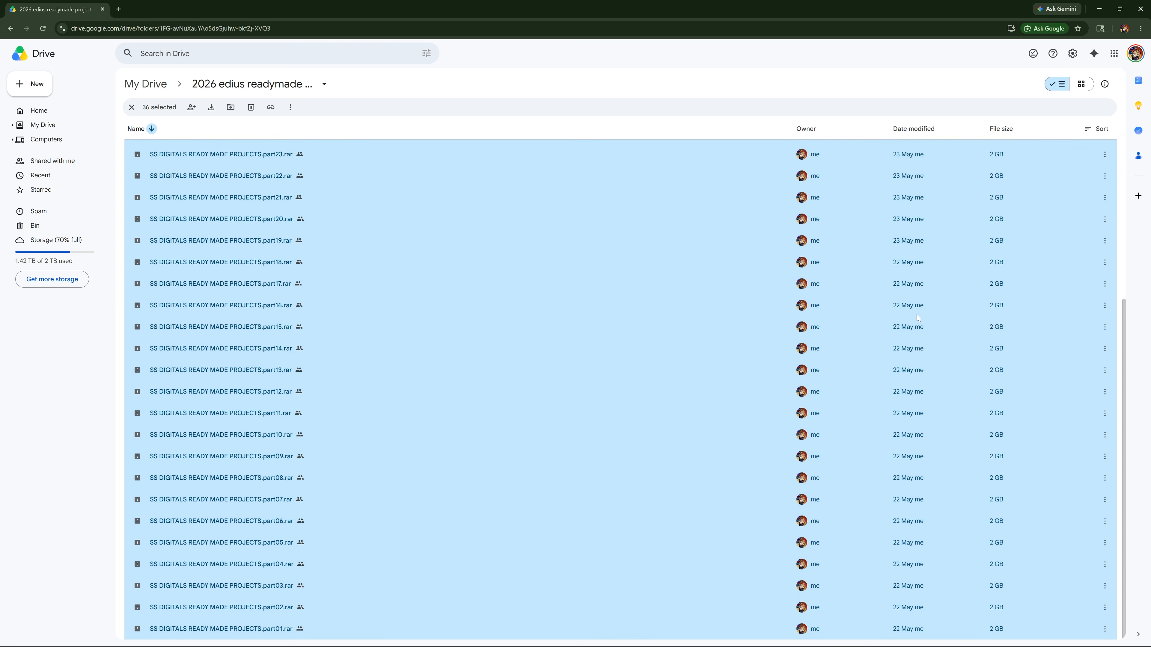
scroll(916, 315, up, 5)
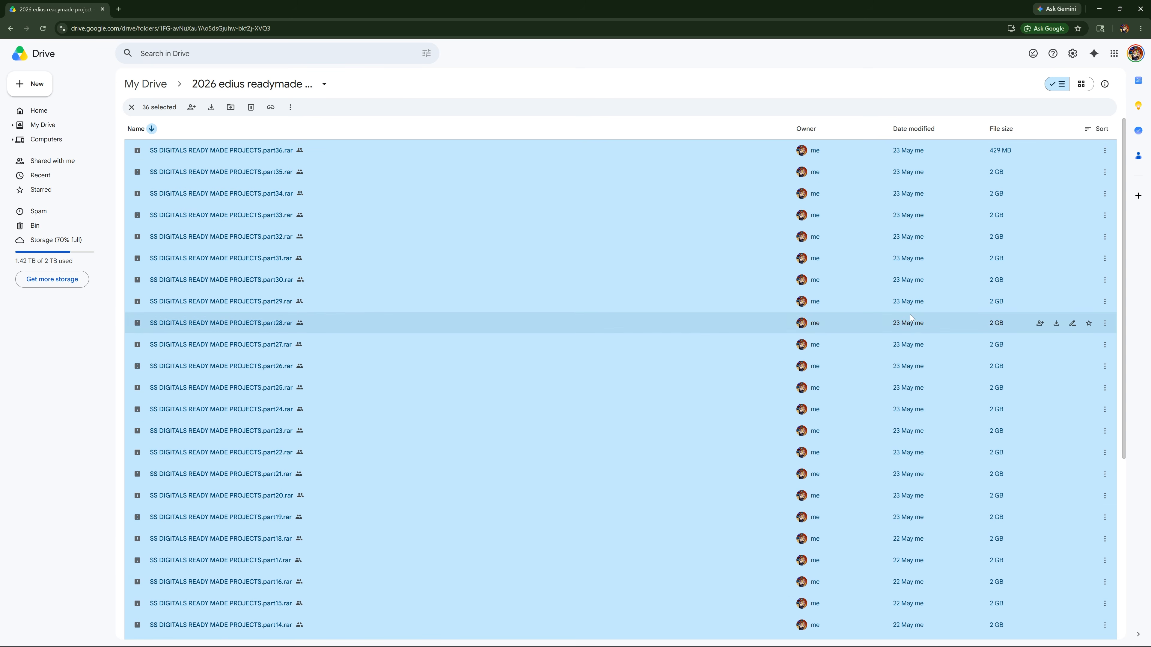
click(889, 321)
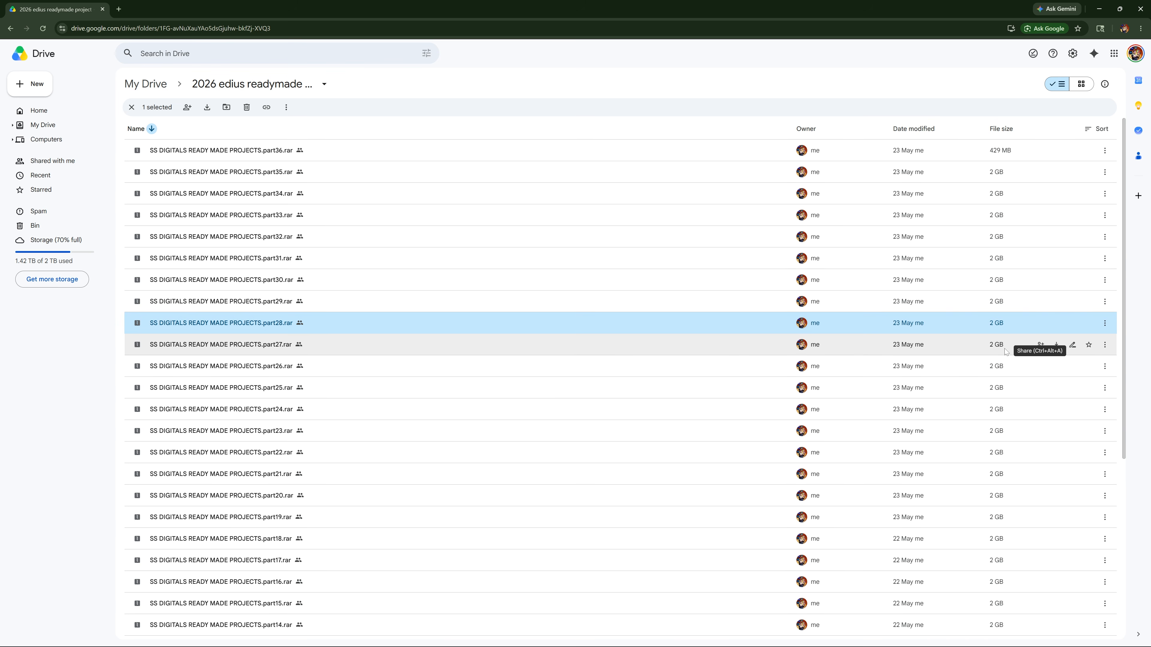
click(931, 242)
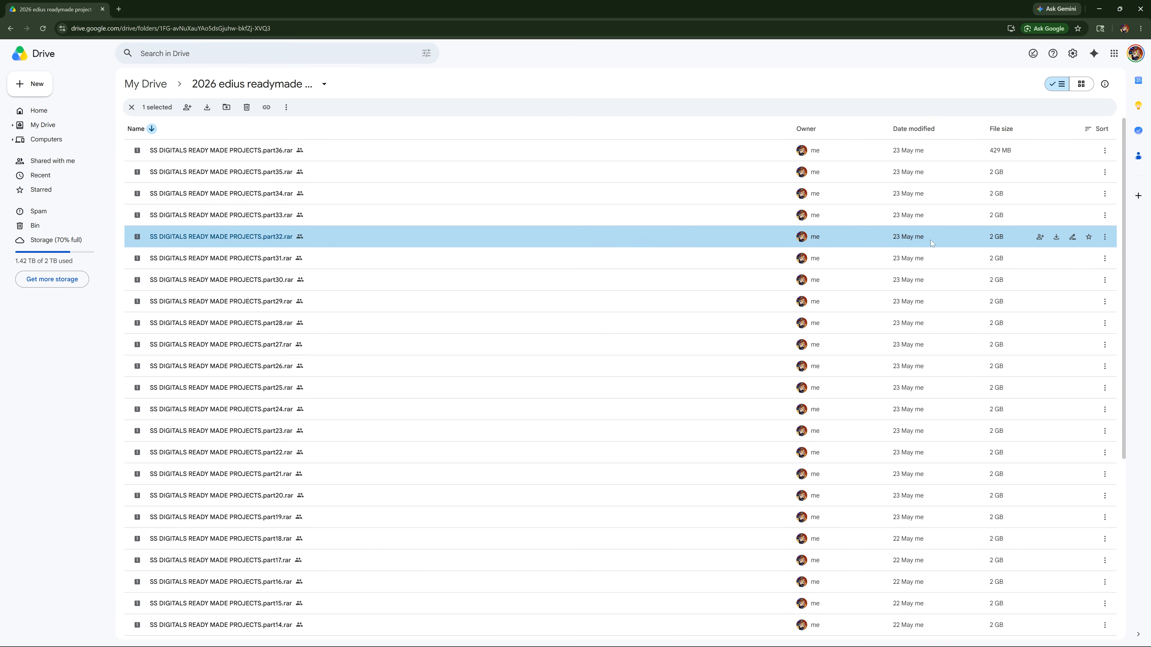
click(265, 89)
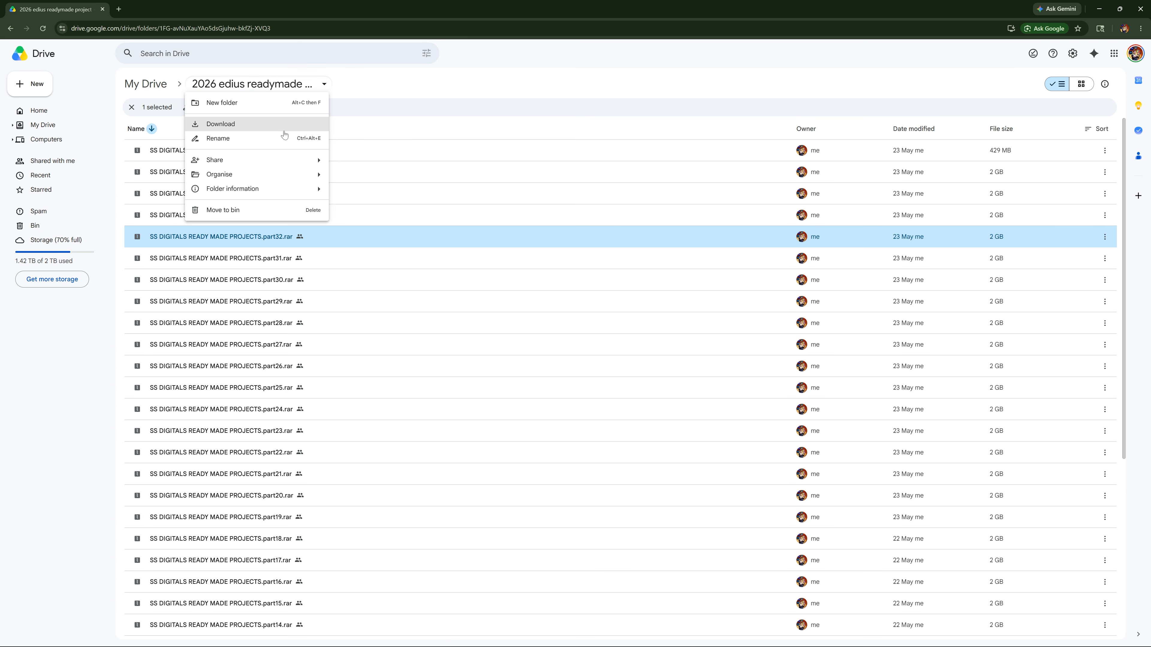
click(477, 244)
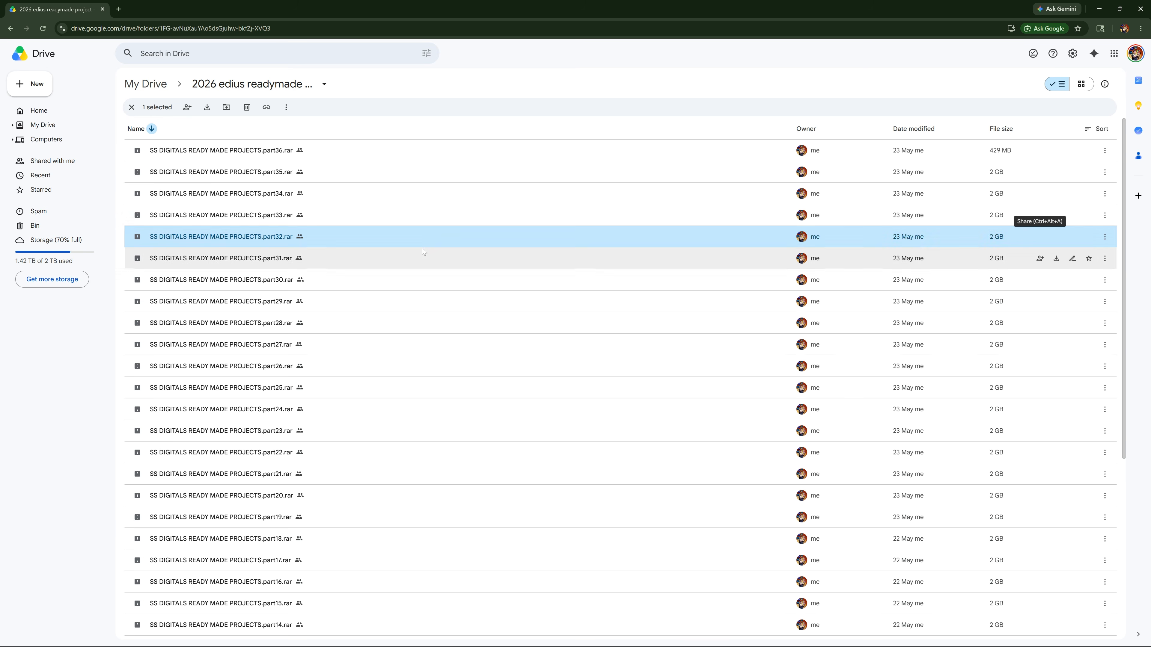
click(435, 154)
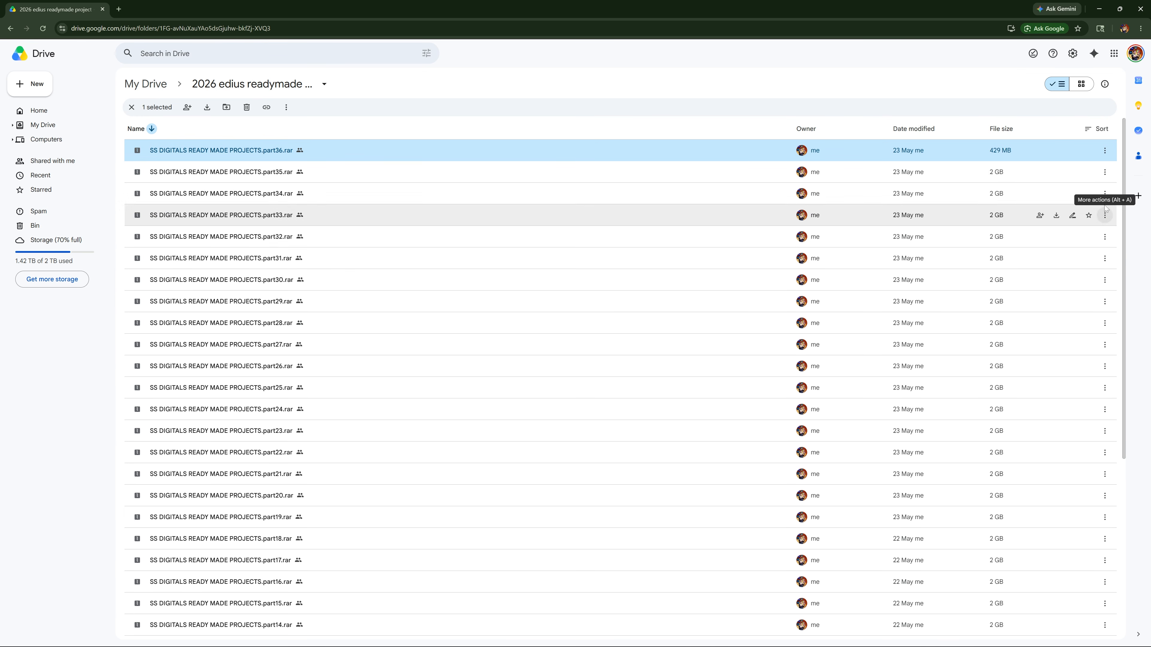
Step: Try to download SS DIGITALS READY MADE PROJECTS.part35.rar from Drive
click(1104, 173)
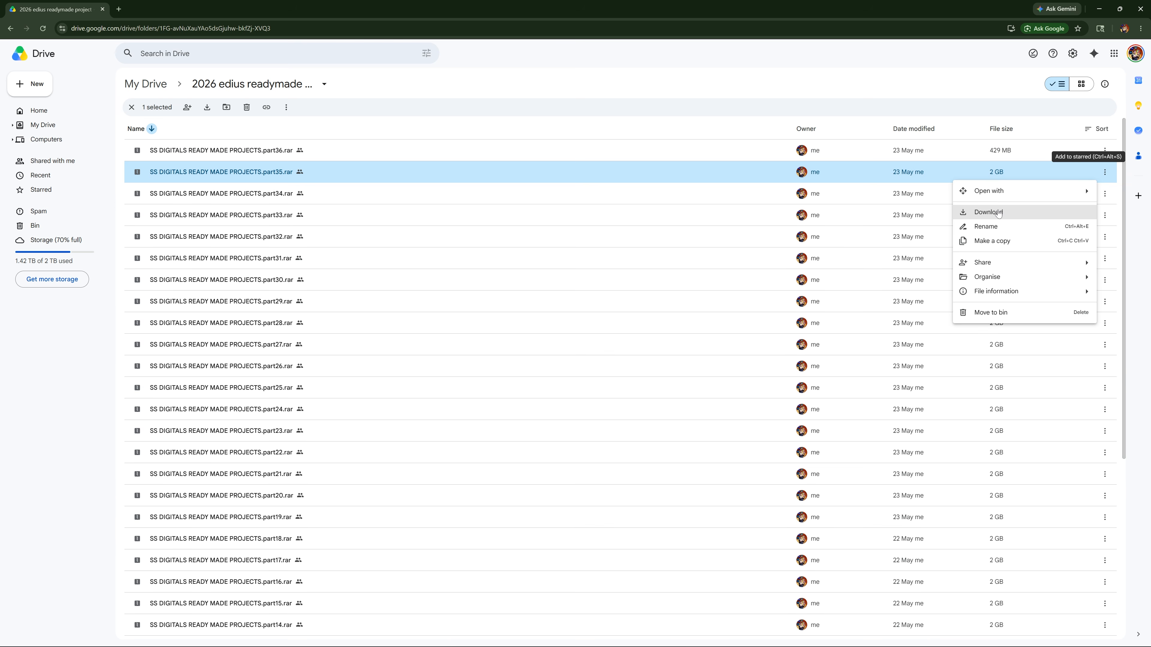
click(988, 212)
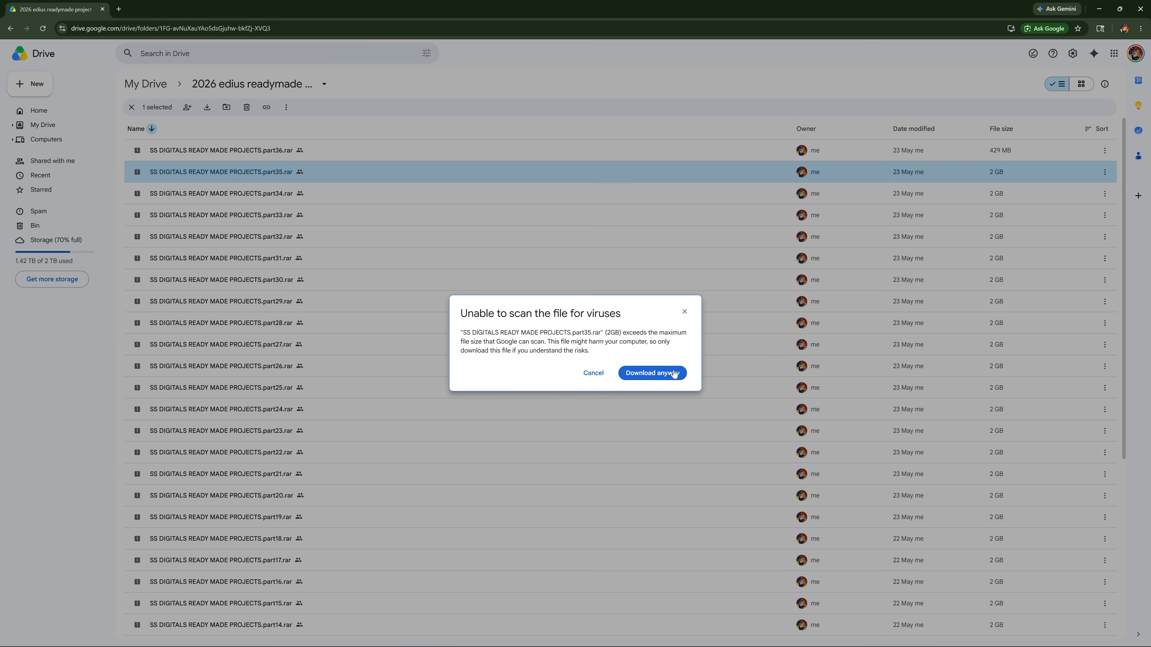
click(684, 312)
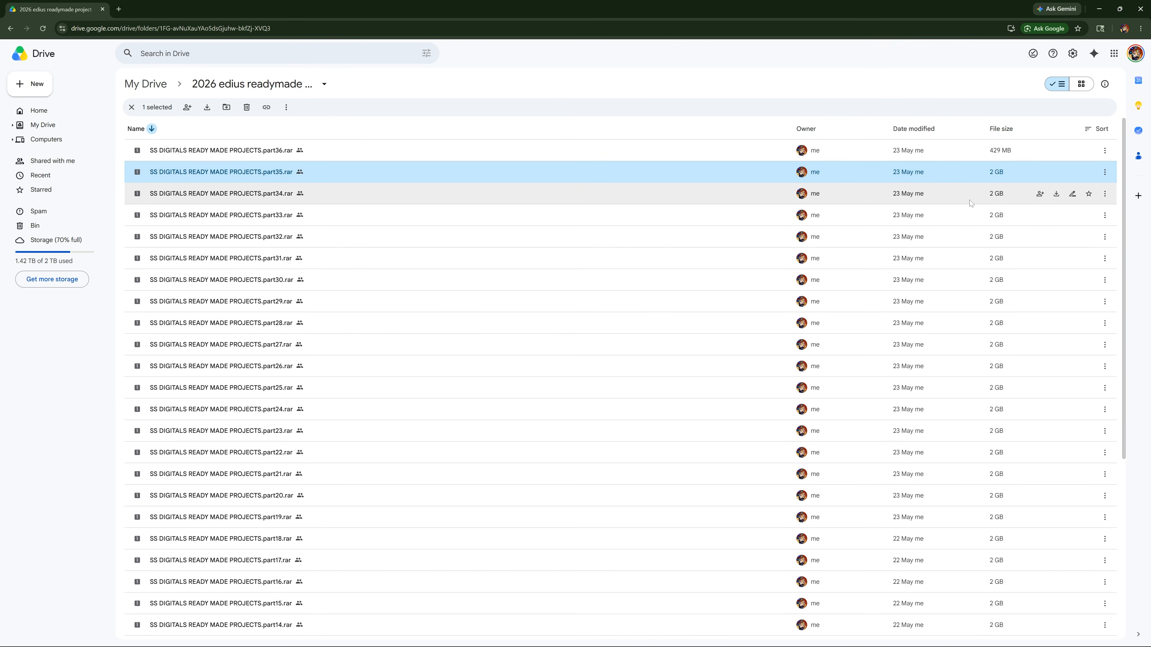
click(1021, 192)
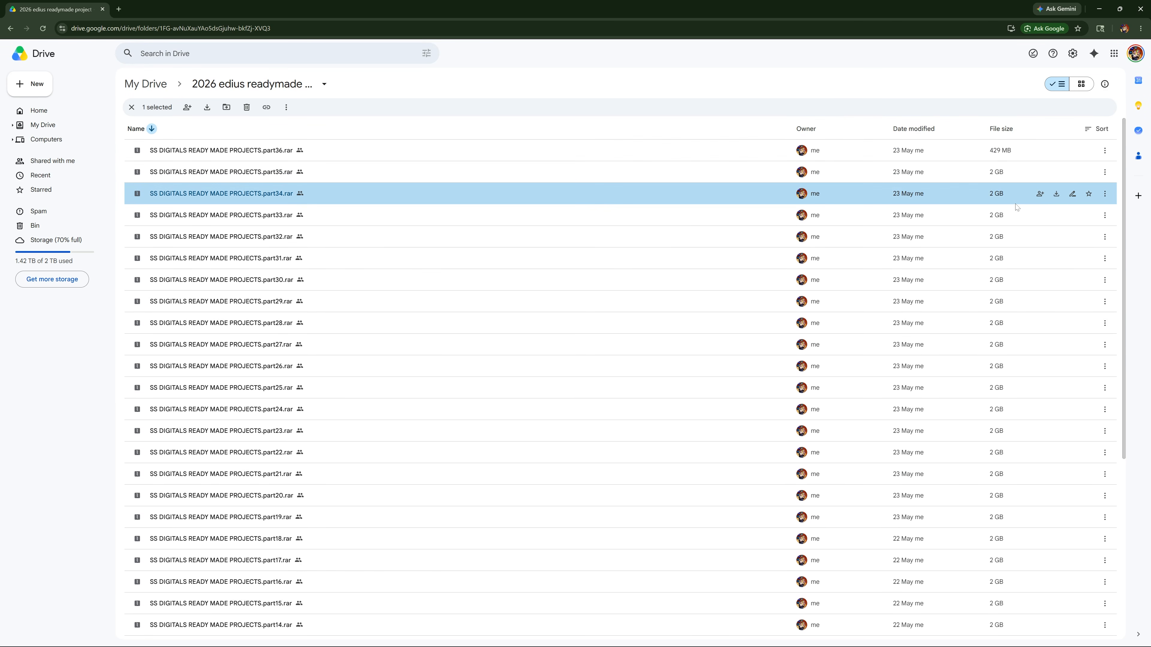
click(1011, 216)
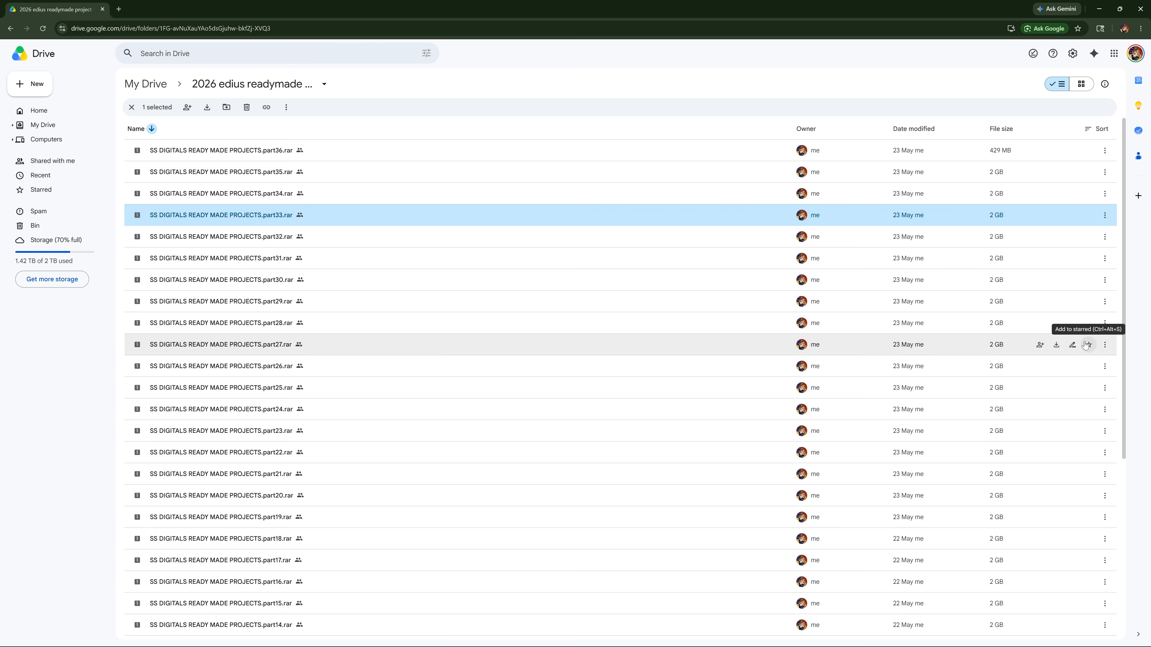
scroll(1086, 345, down, 6)
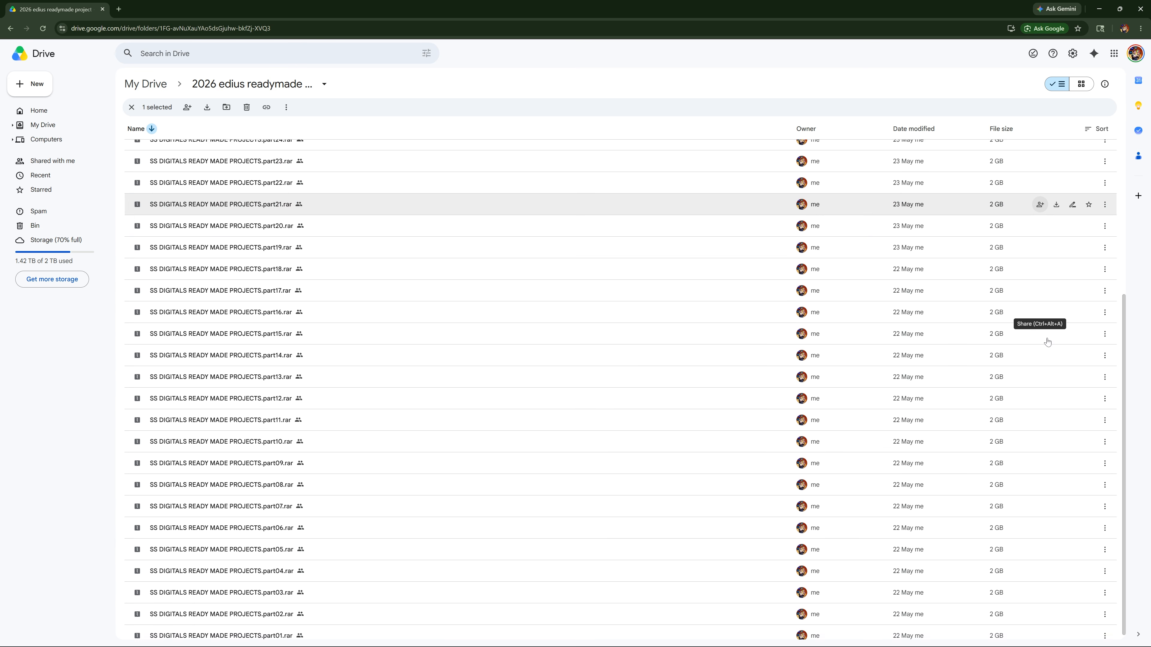
scroll(1047, 338, up, 6)
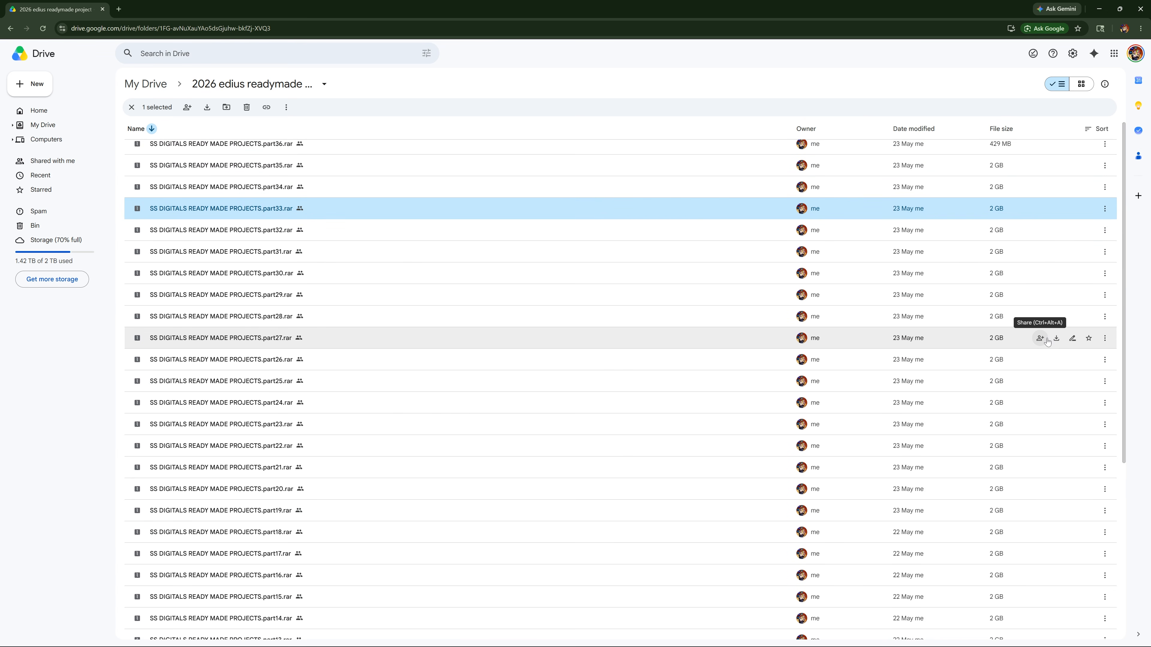
scroll(1048, 341, up, 1)
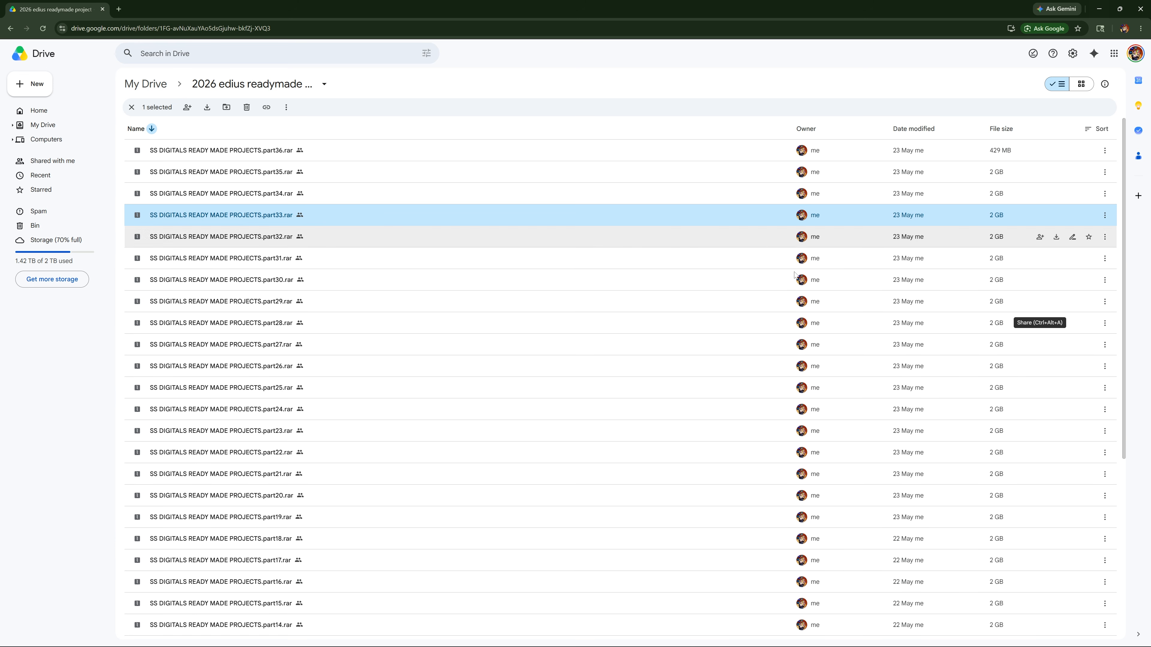
click(759, 343)
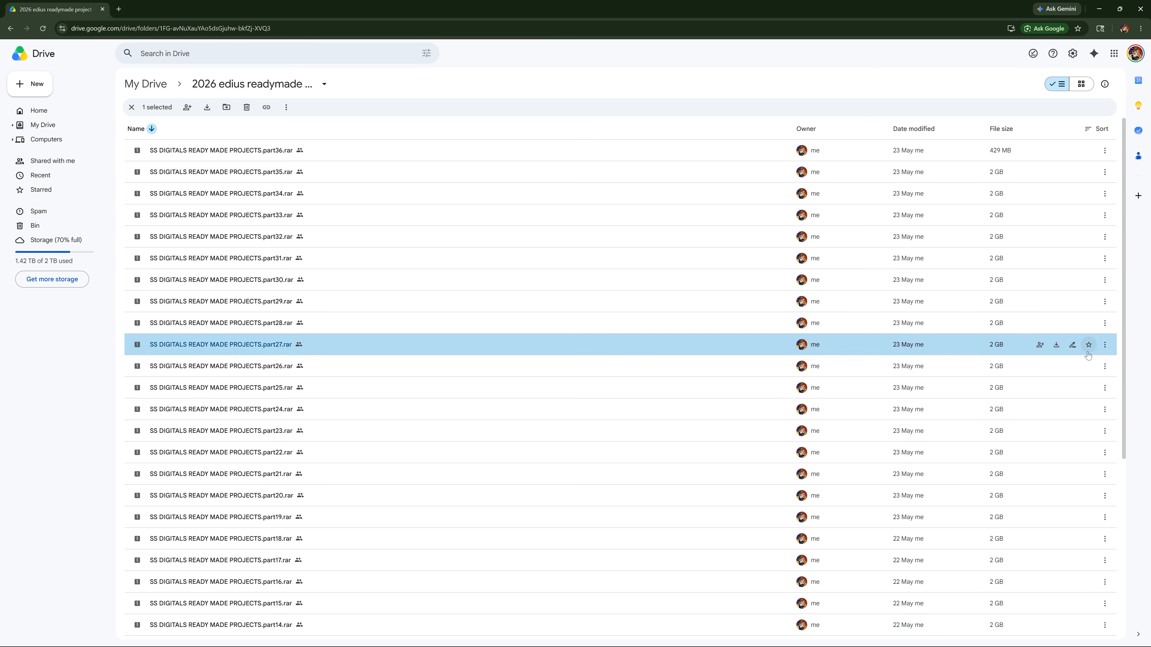
Step: Switch to File Explorer and open the 2026 EDIUS ZIP folder on the D drive
click(1098, 9)
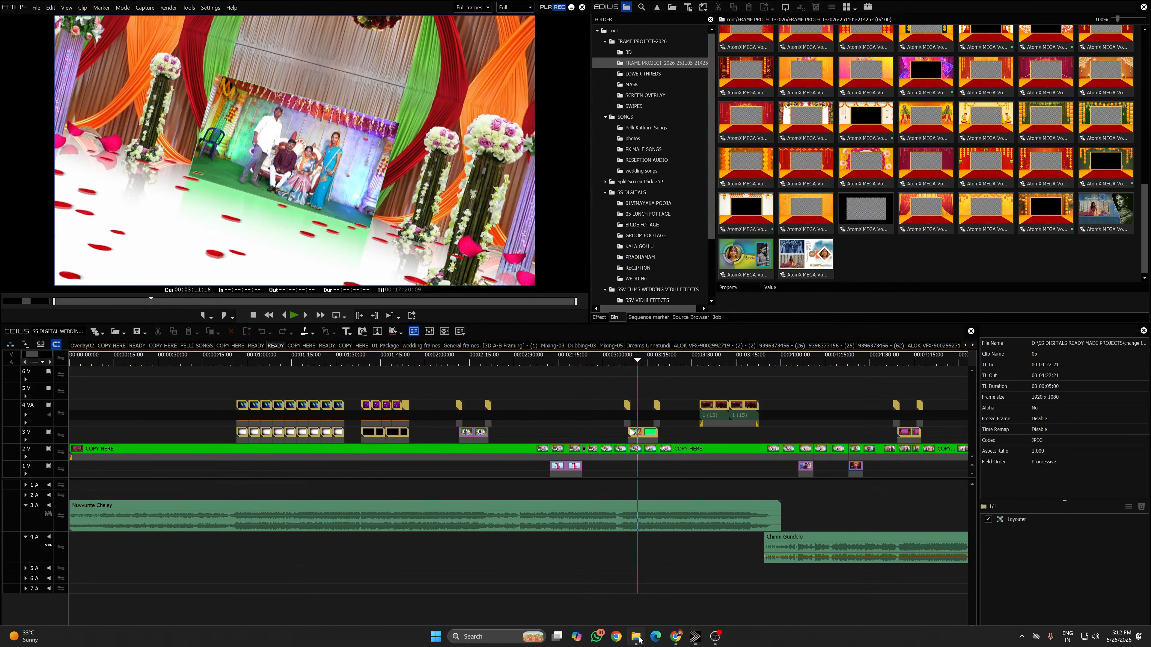
click(637, 638)
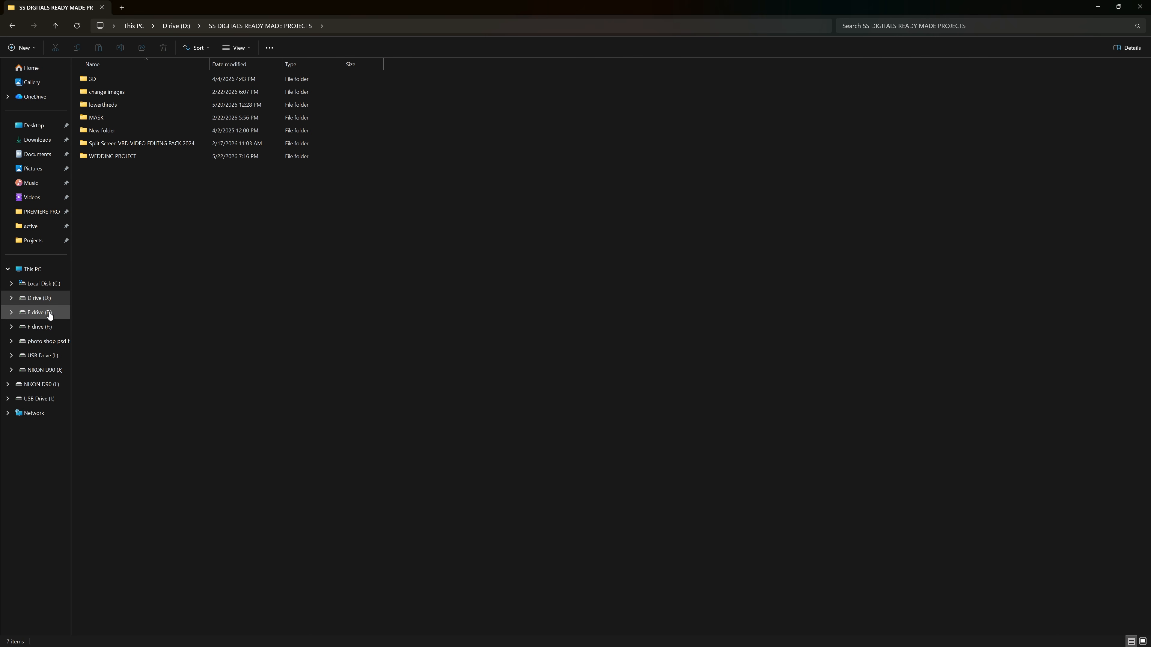
click(48, 300)
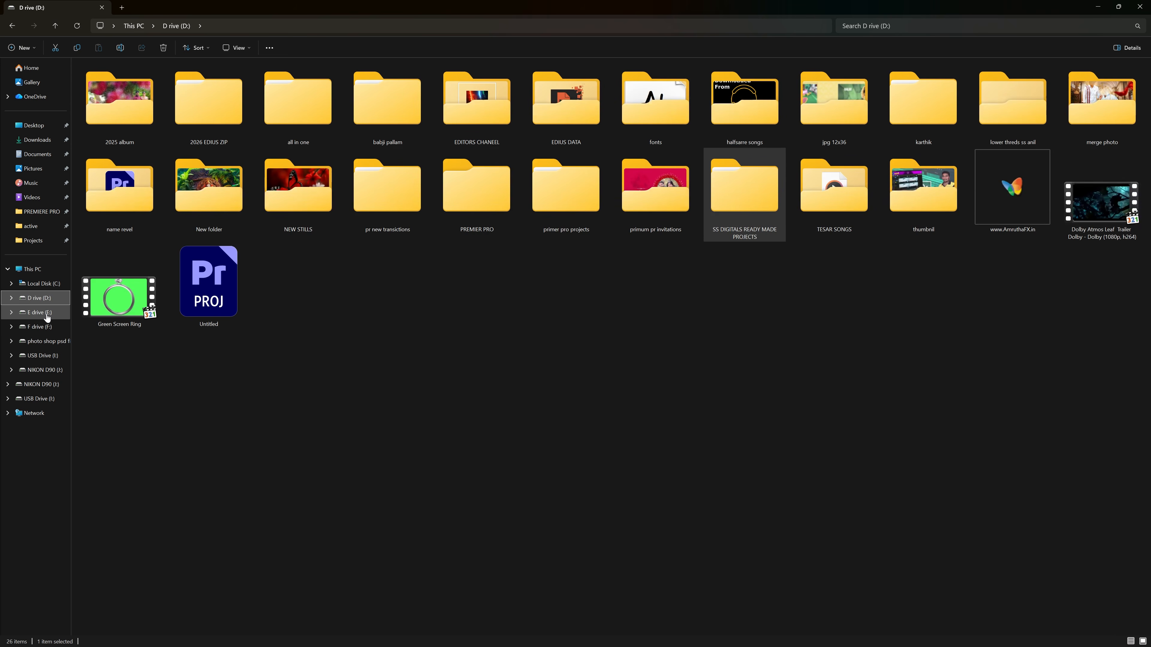
click(184, 116)
double_click(183, 116)
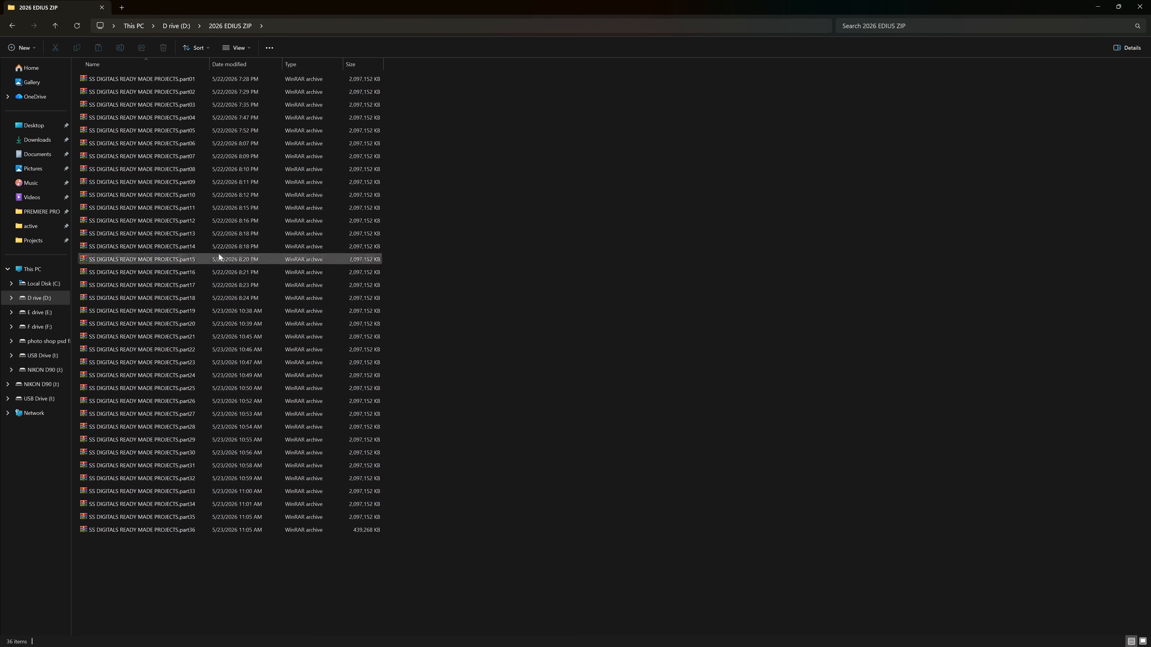
Step: Set up a WinRAR extraction of all SS DIGITALS READY MADE PROJECTS archive parts to the D drive, and cancel it without extracting
drag(191, 588, 443, 37)
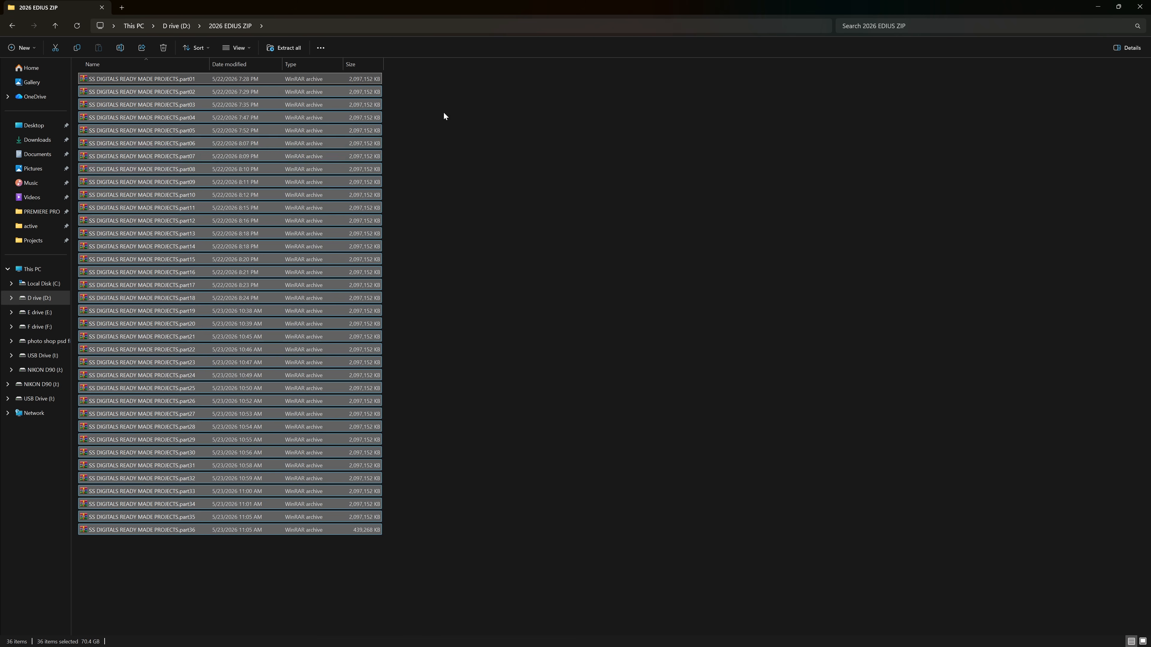
right_click(216, 235)
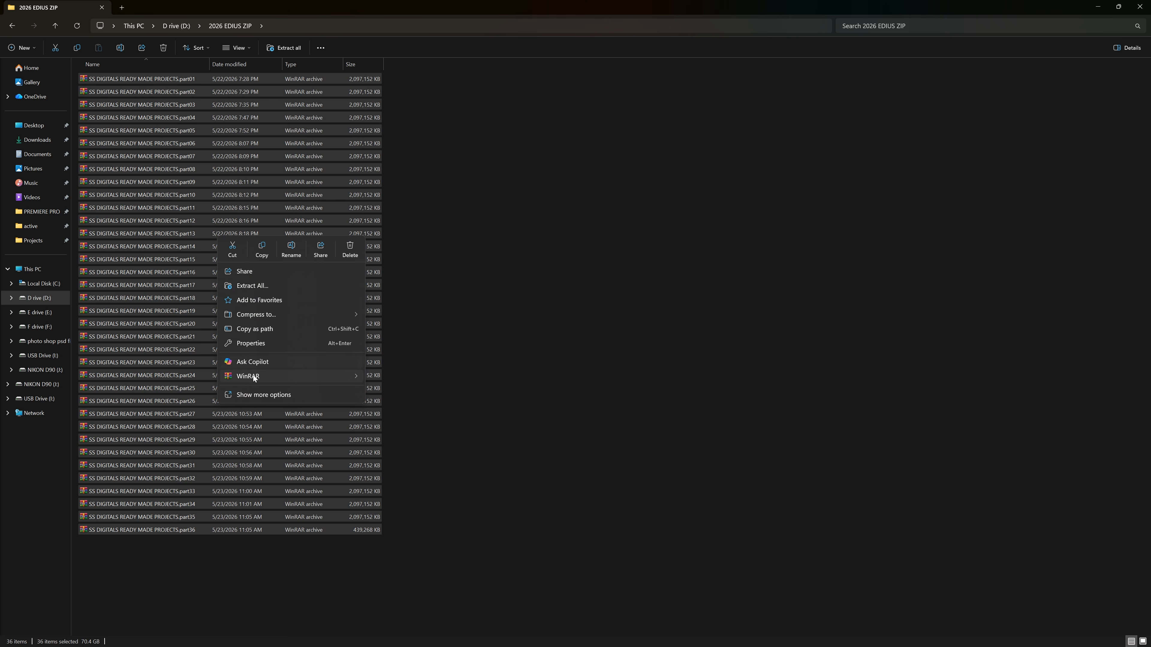
mouse_move(253, 375)
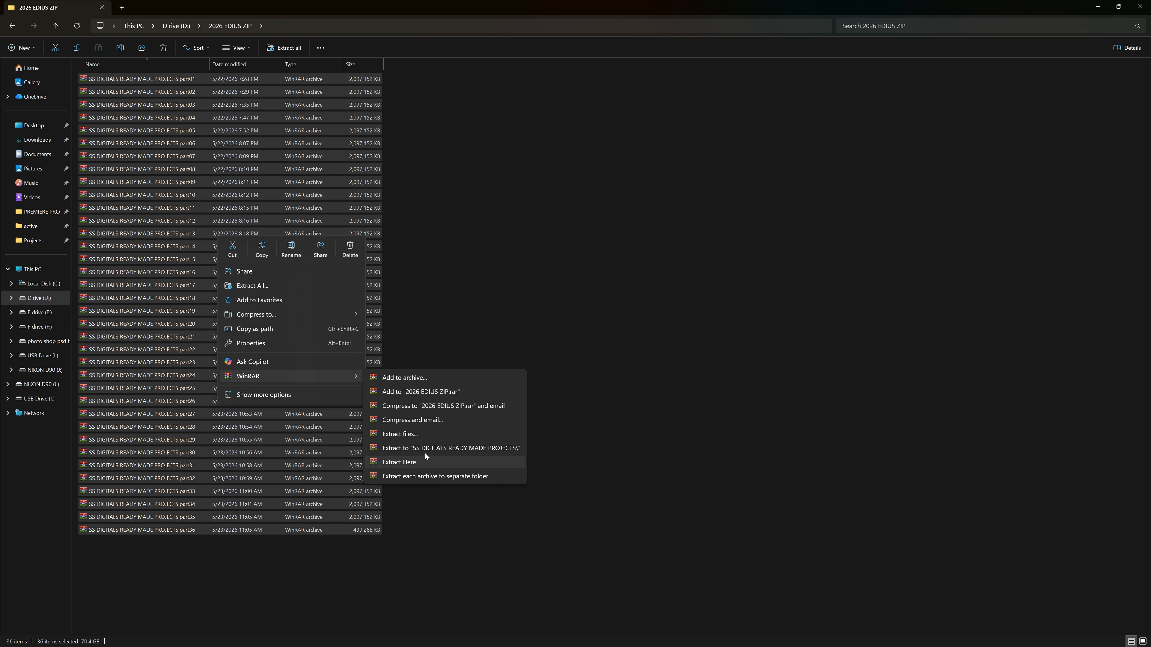
click(422, 433)
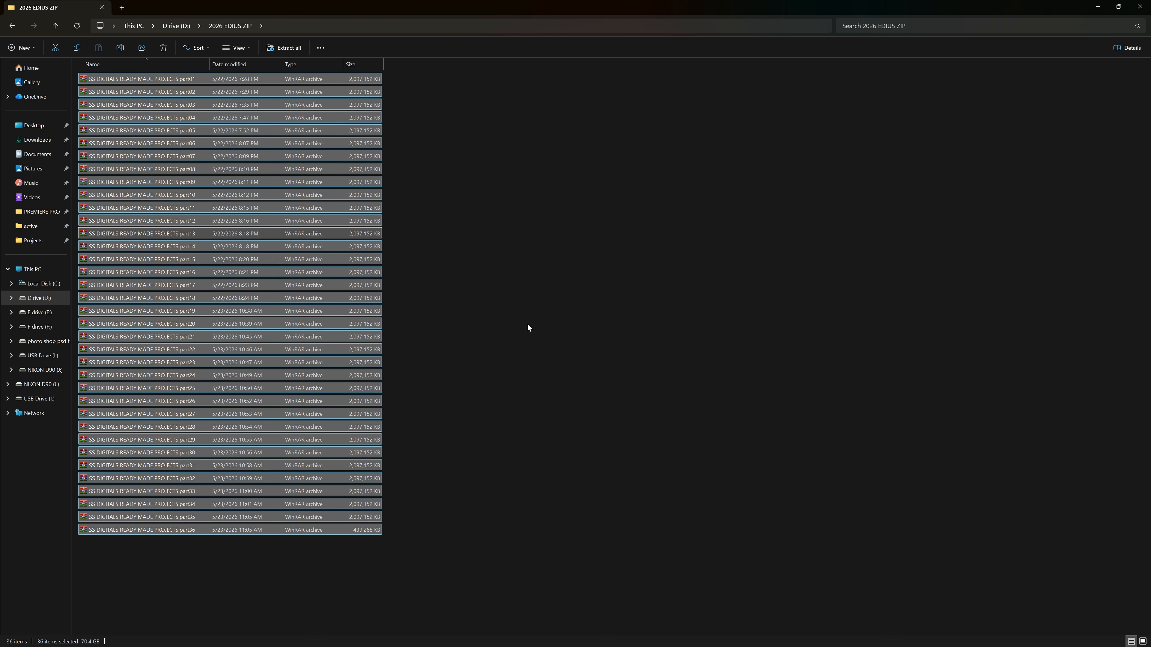
scroll(604, 356, down, 2)
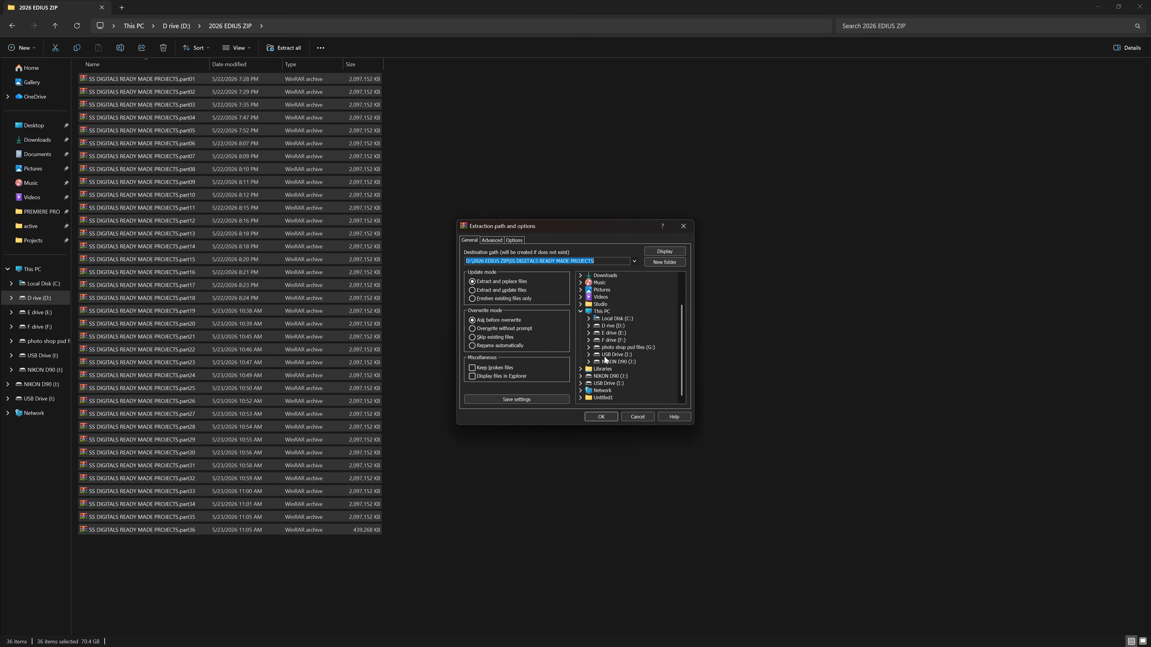
click(609, 334)
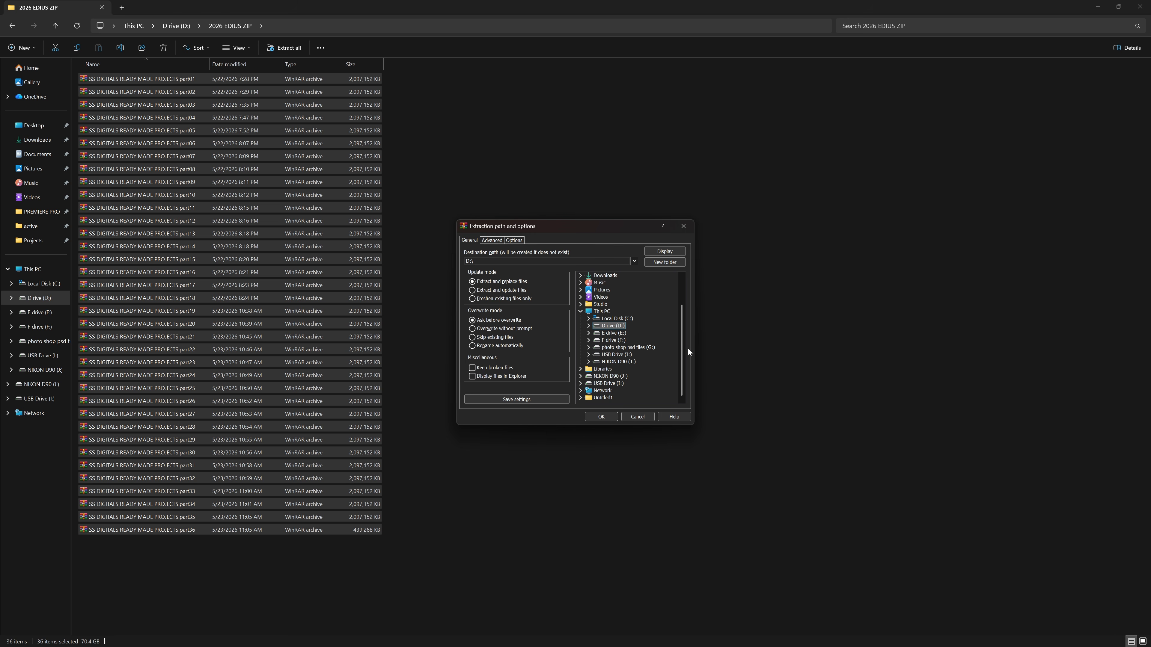
click(687, 227)
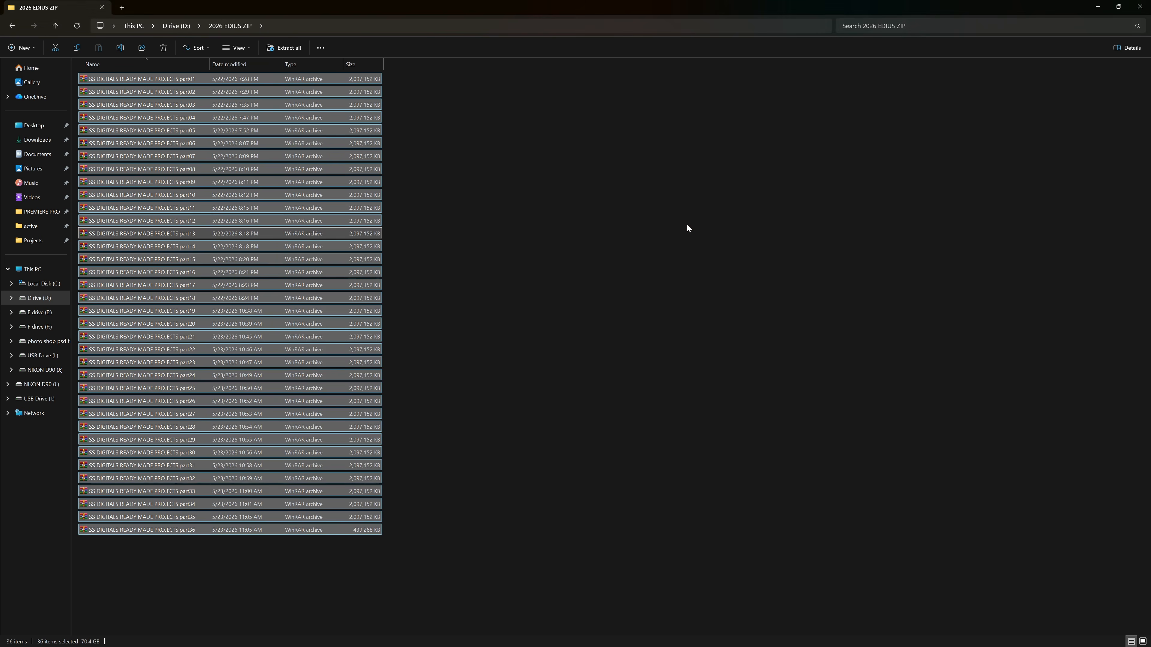
click(687, 224)
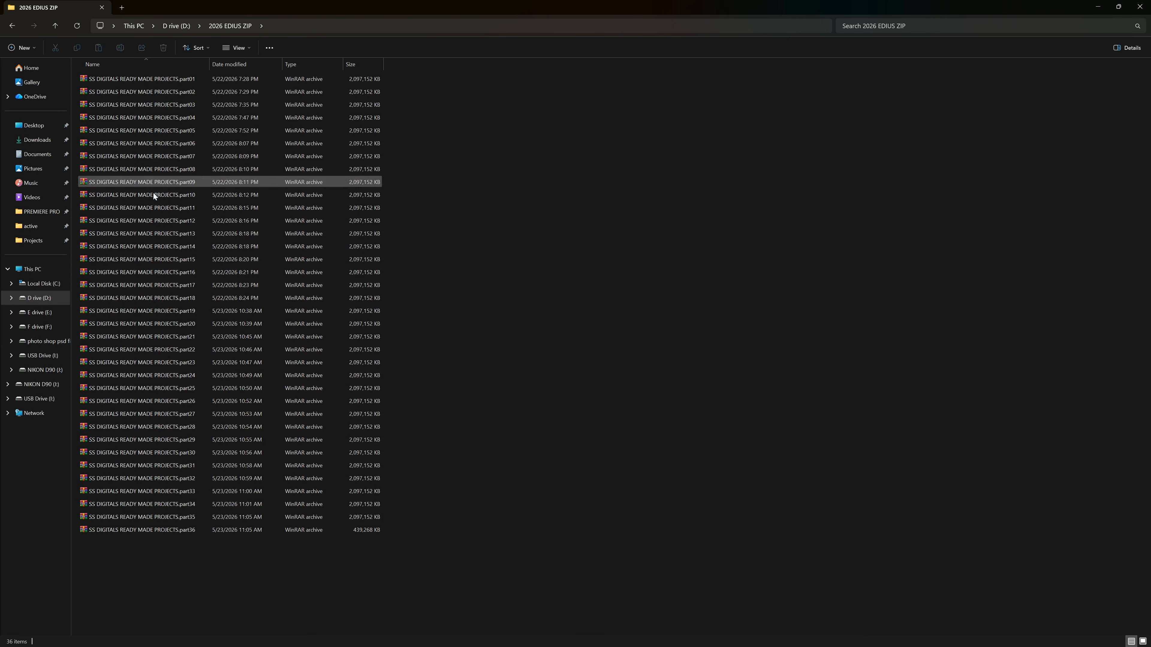
Step: Open the SS DIGITALS READY MADE PROJECTS folder on the D drive and look through its 3D folder
click(44, 297)
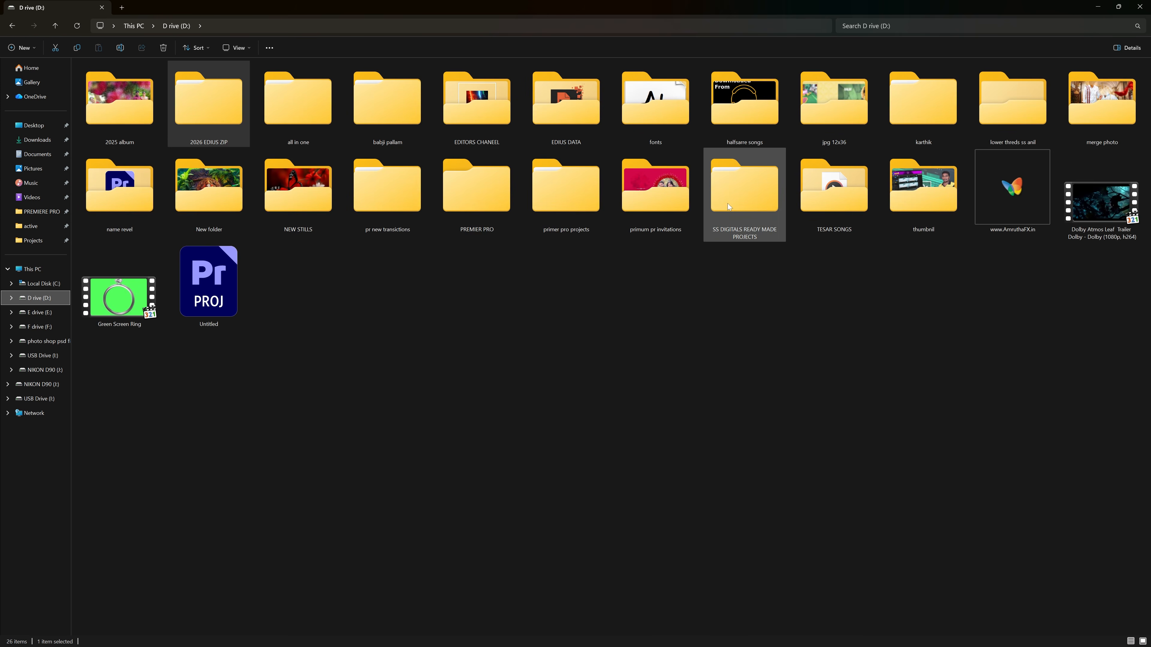
click(758, 198)
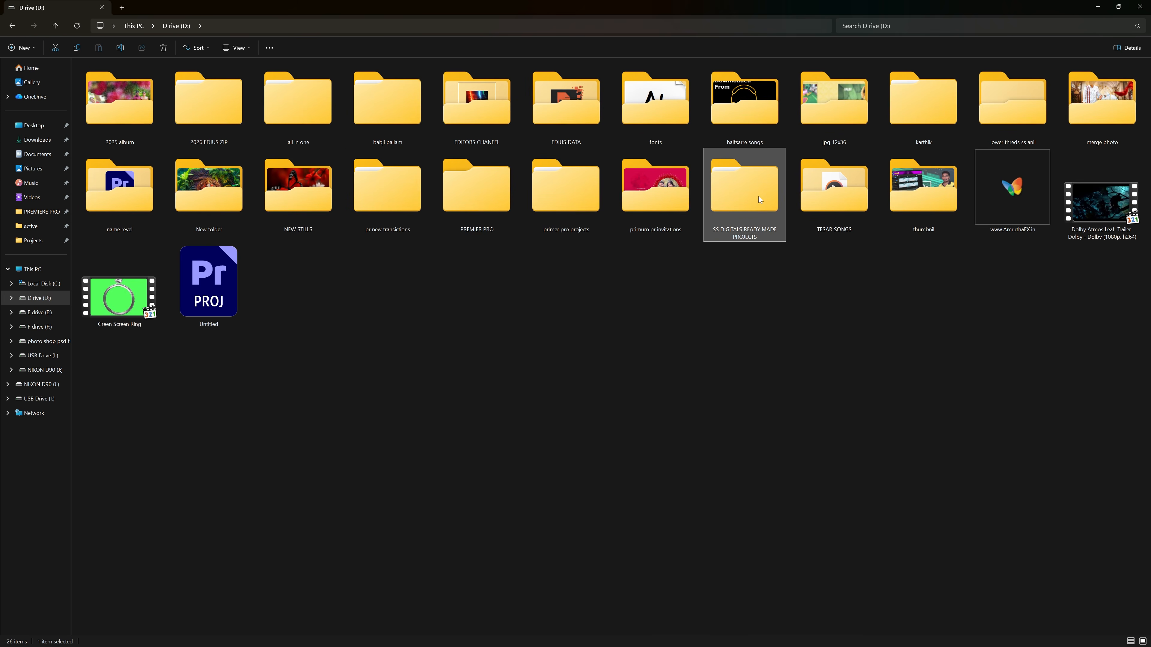
double_click(738, 213)
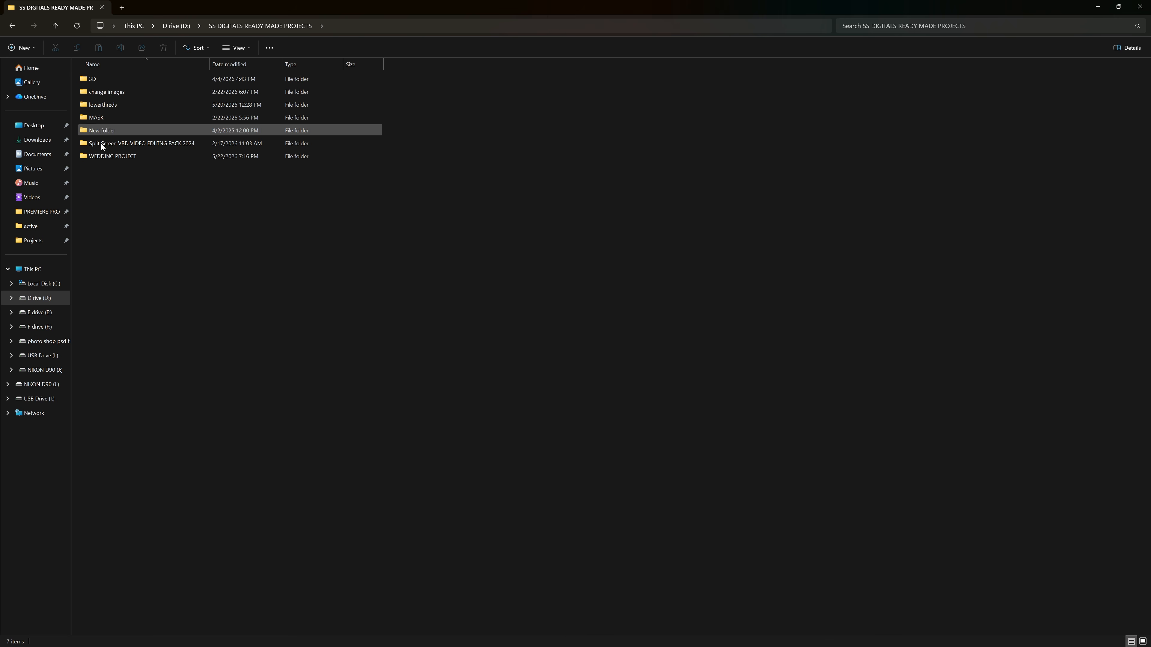
double_click(108, 80)
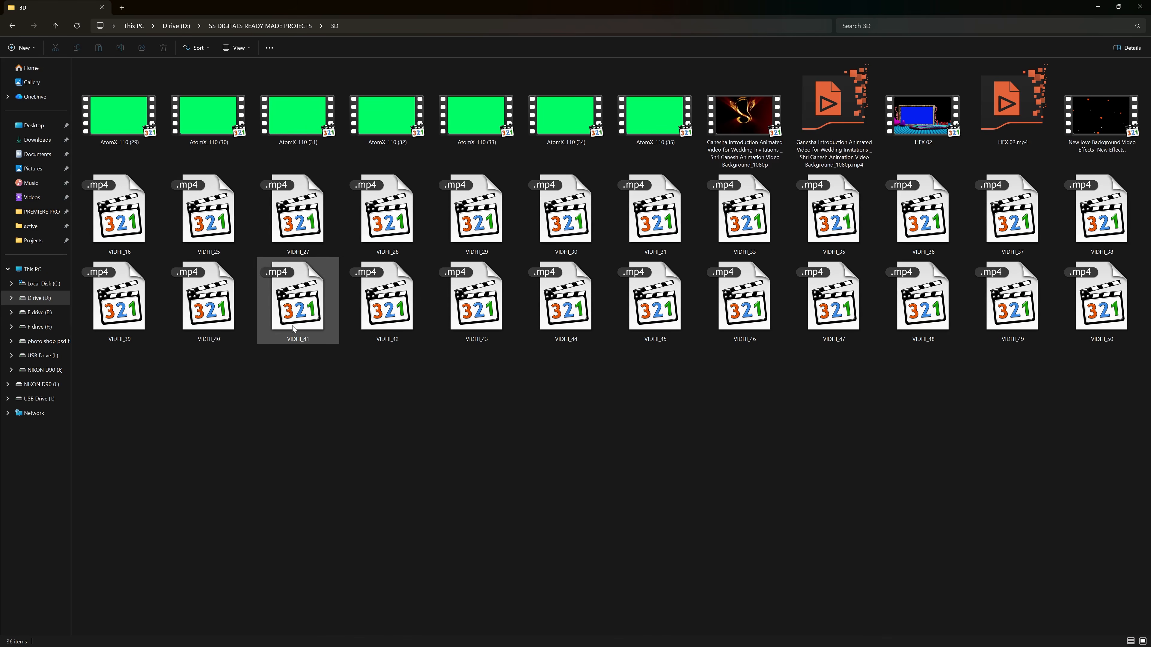
click(56, 27)
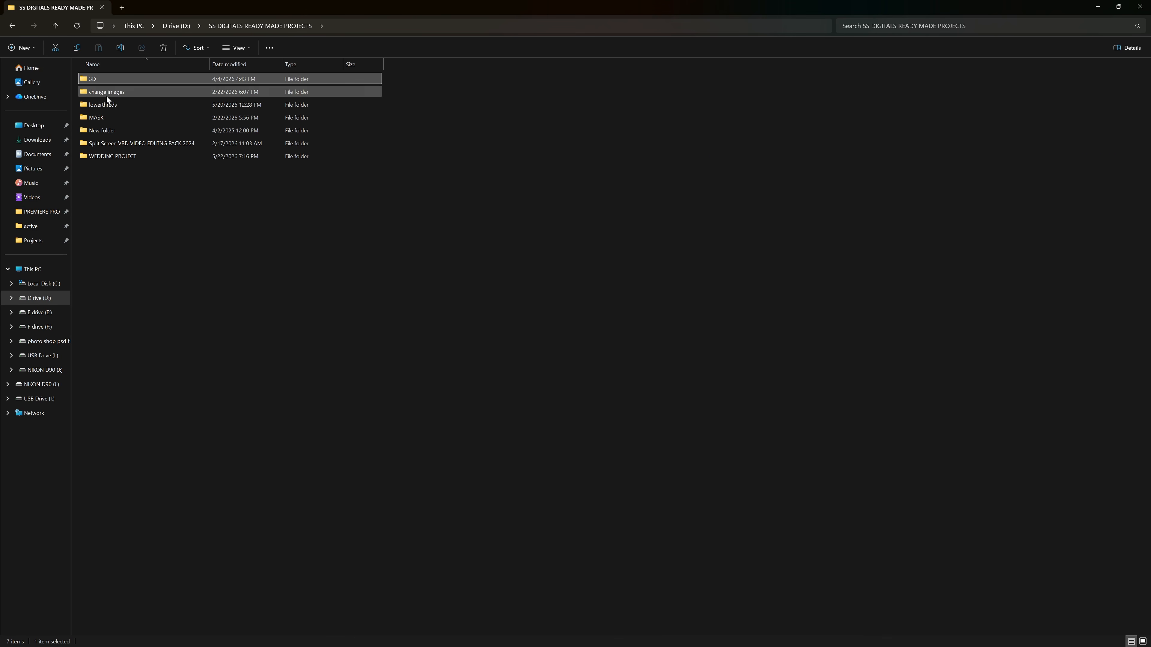
Step: Open the change images folder and check its pellikoduku subfolder
double_click(106, 96)
click(54, 27)
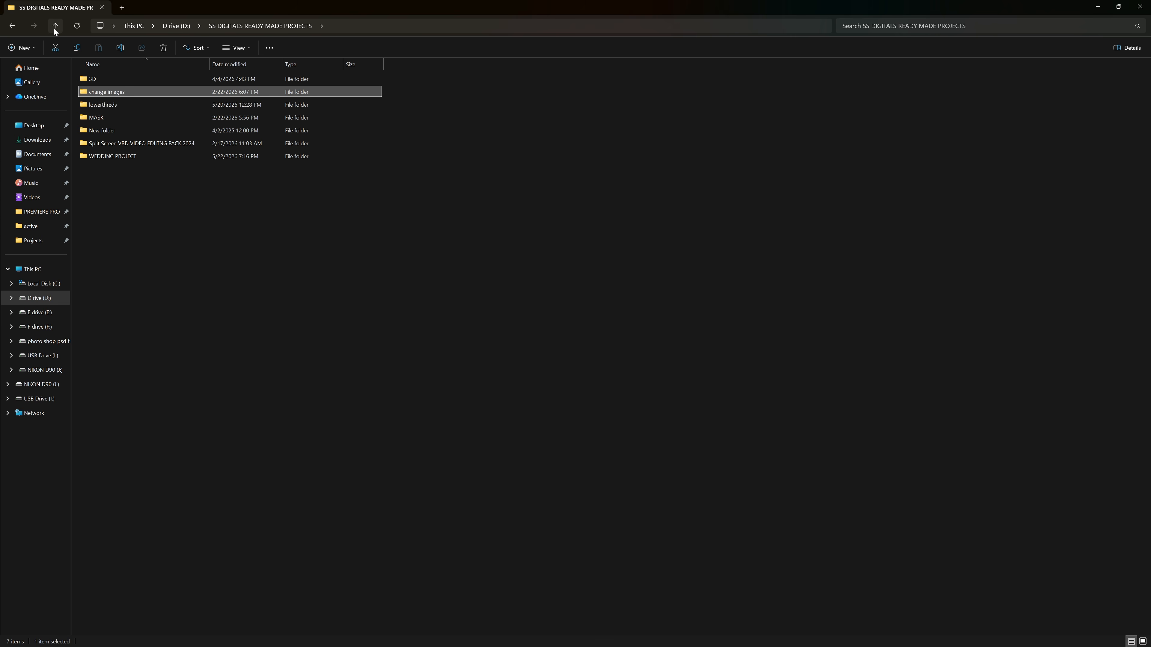
double_click(108, 92)
double_click(123, 80)
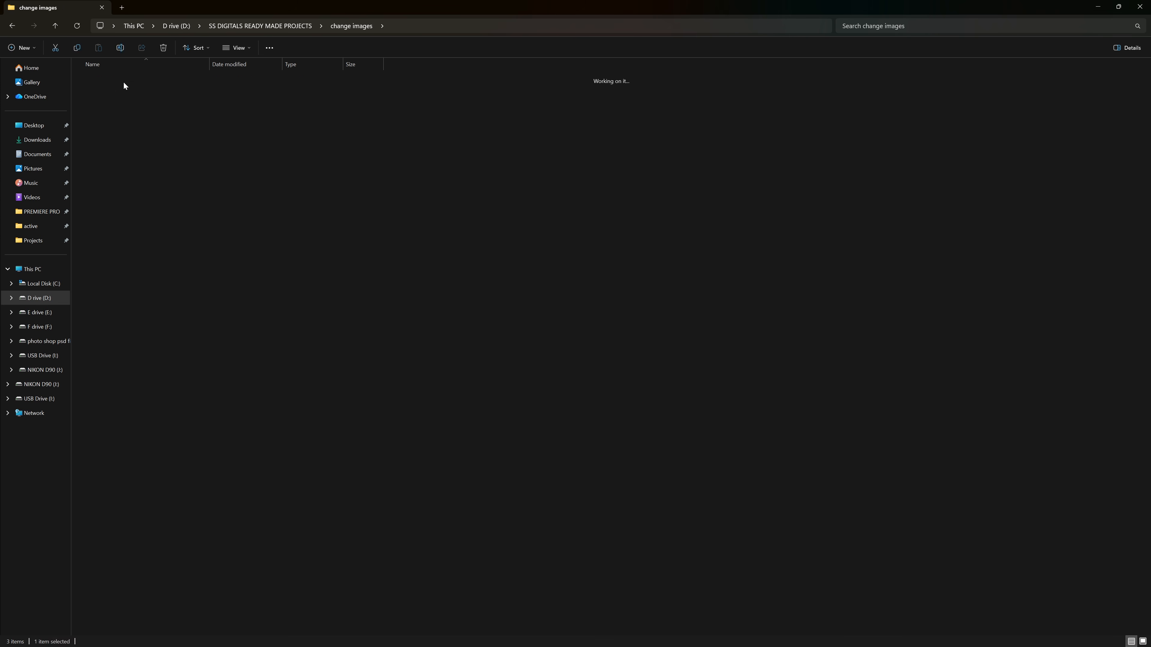
click(56, 28)
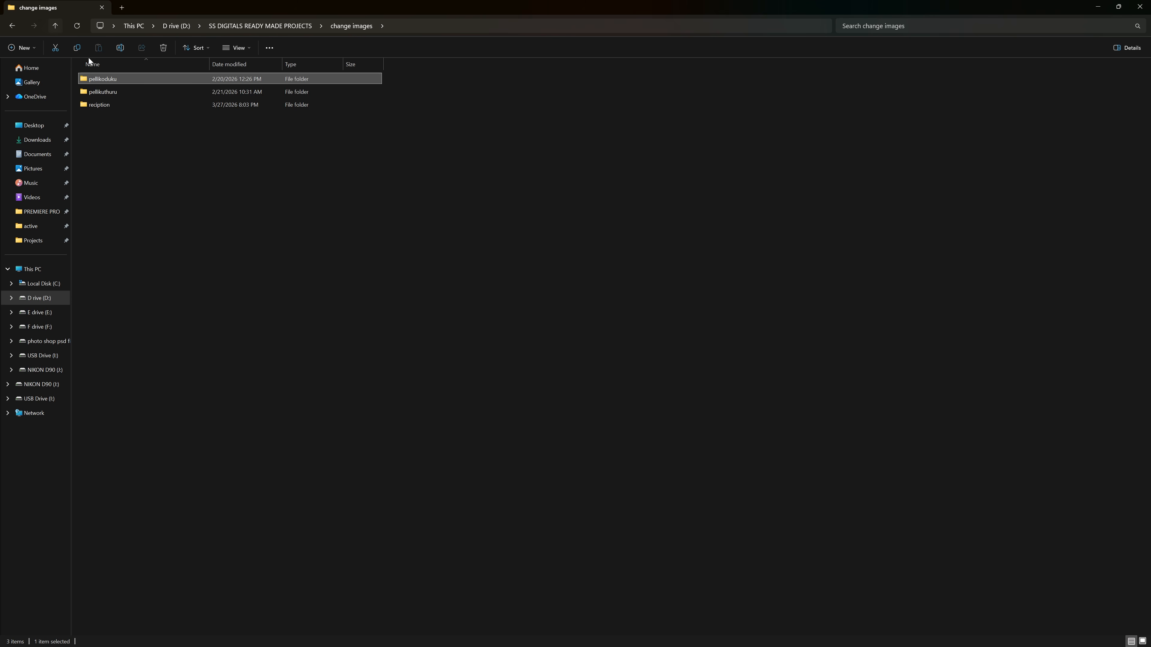
Step: Look through the pellikuthuru and reciption image subfolders and return to the main projects folder
double_click(98, 92)
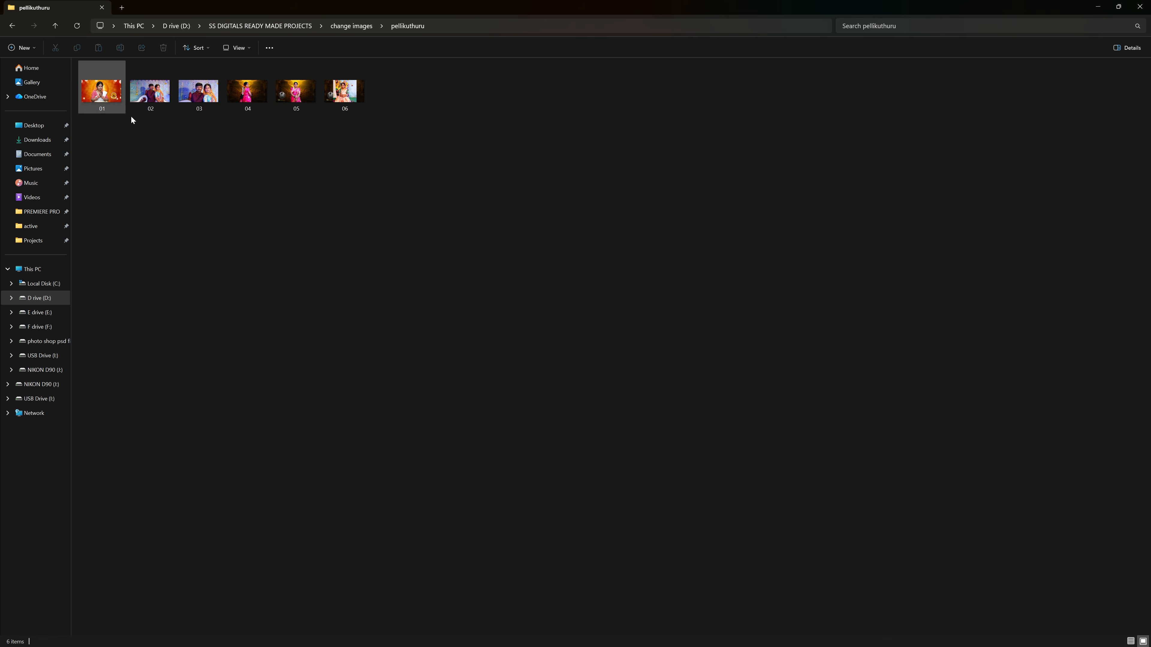
click(53, 26)
double_click(86, 103)
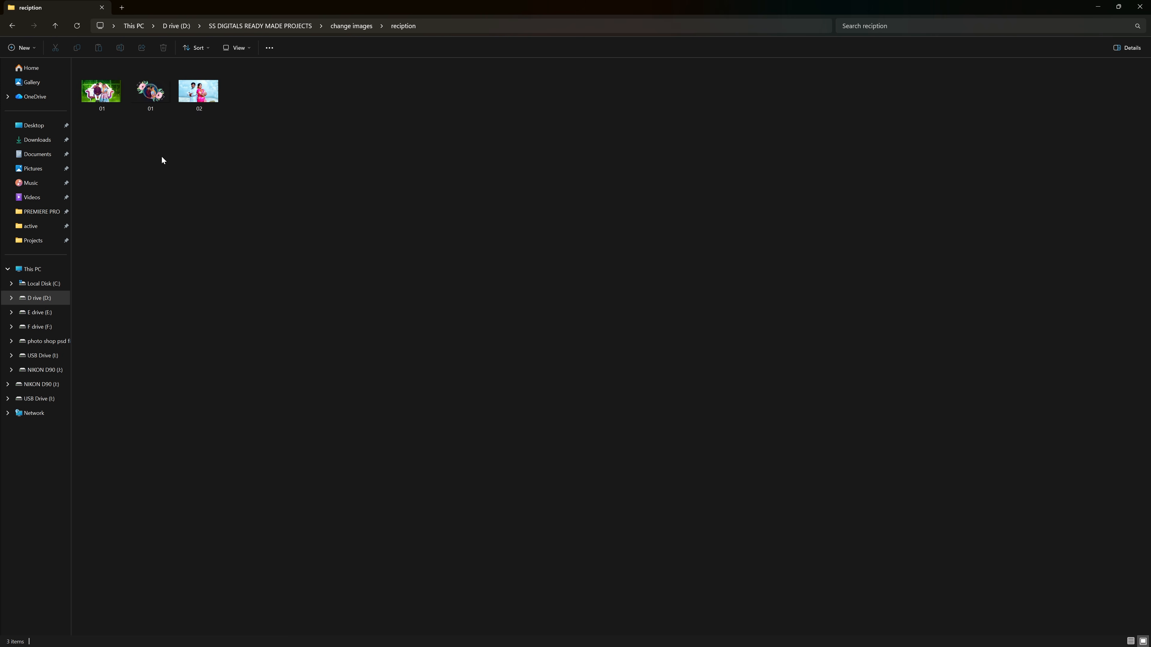
click(58, 25)
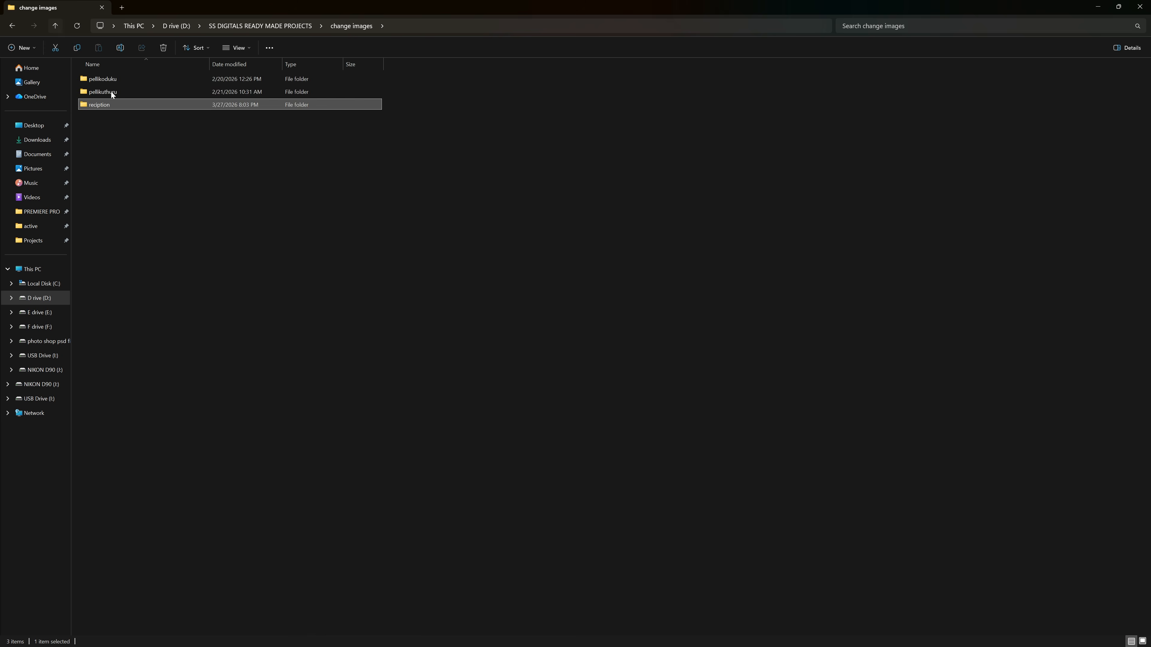
click(56, 25)
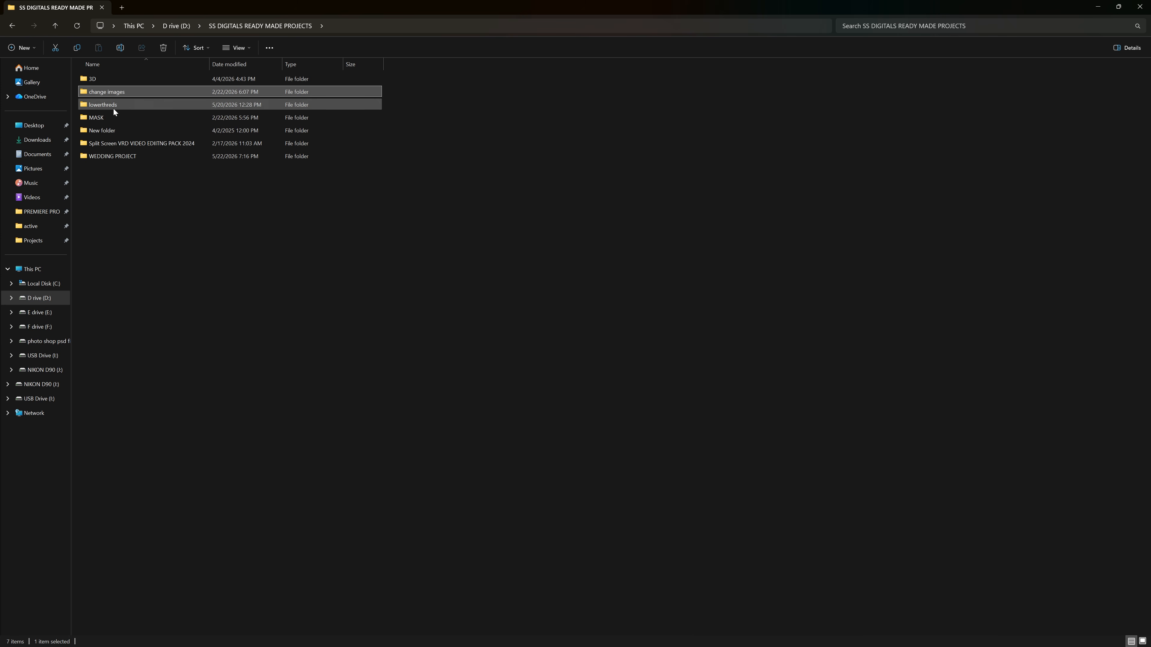
double_click(120, 92)
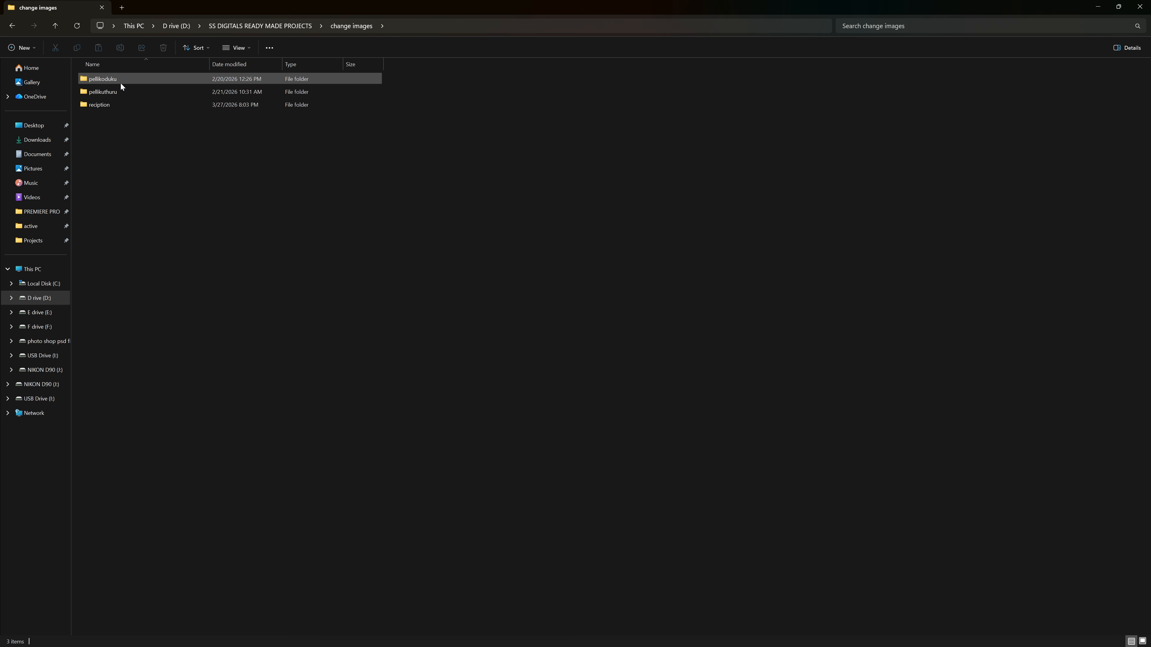
mouse_move(119, 105)
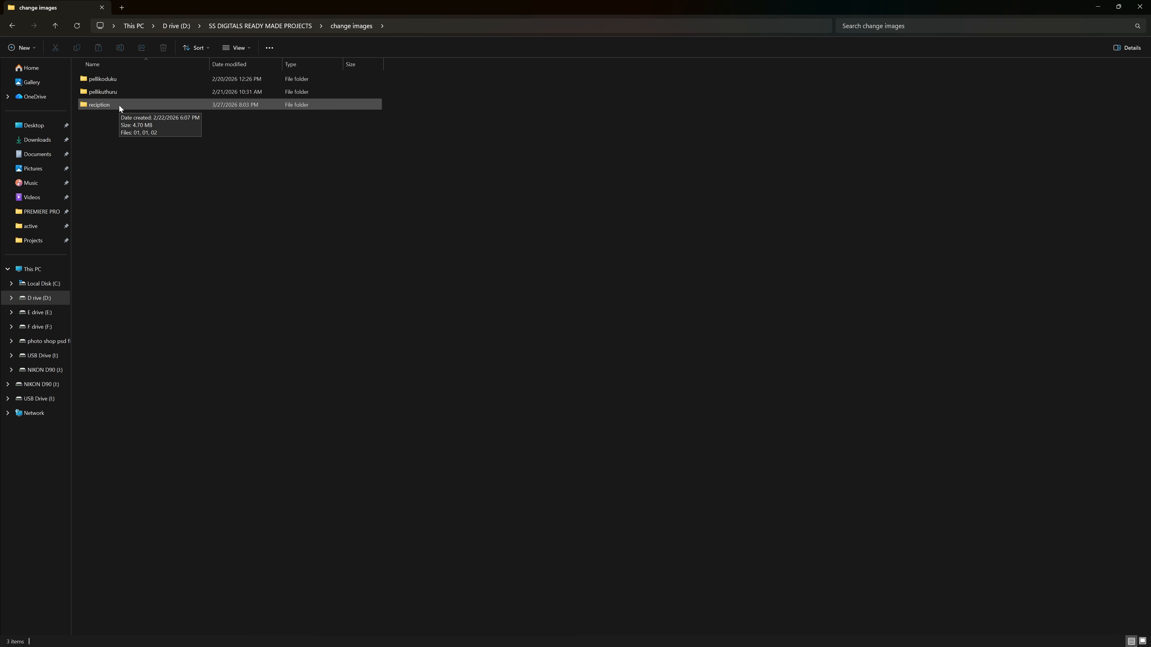
click(54, 28)
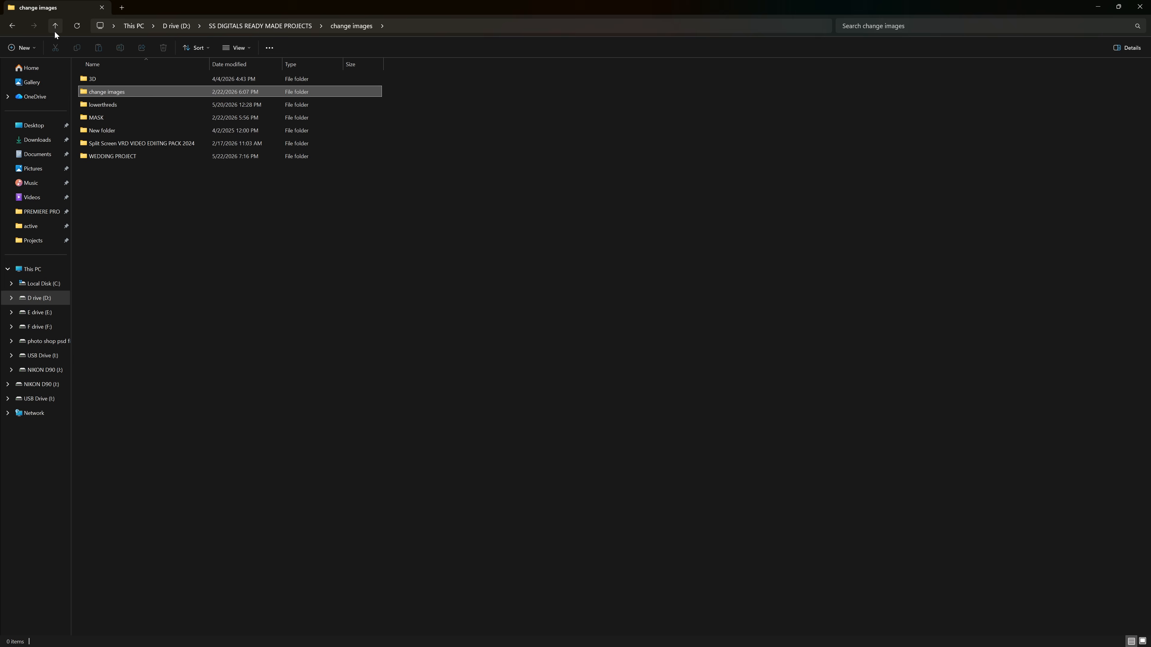
Step: Preview the third clip in the lowerthreds folder, and check the contents of the Split Screen VRD VIDEO EDIITNG PACK 2024 folder
double_click(106, 105)
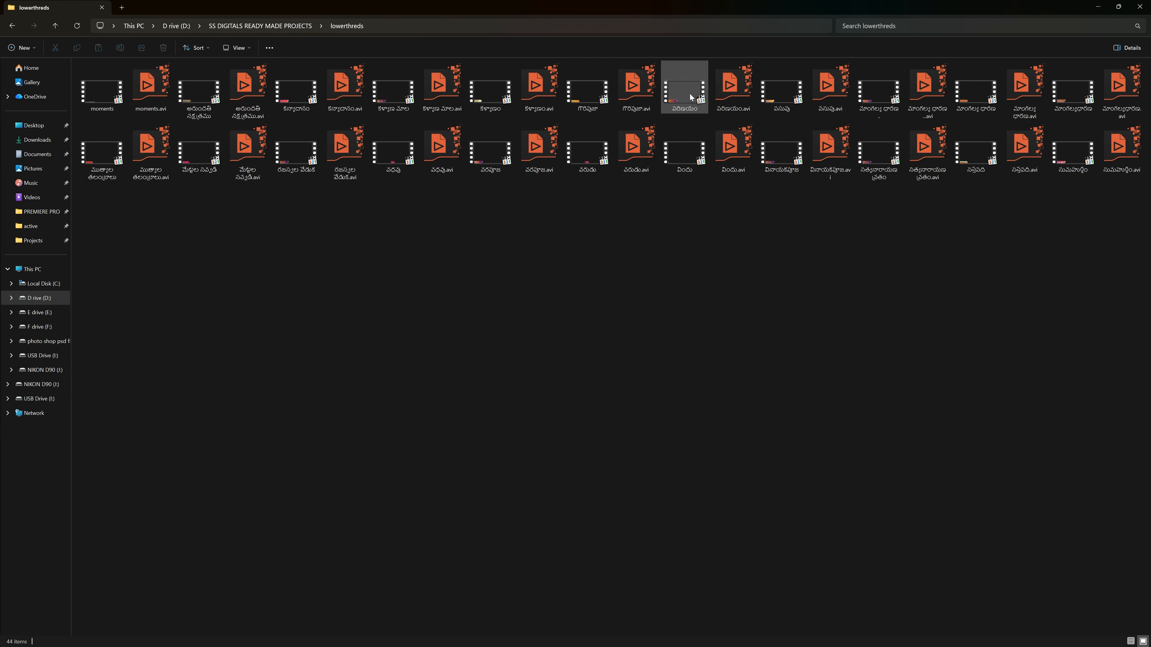
double_click(192, 104)
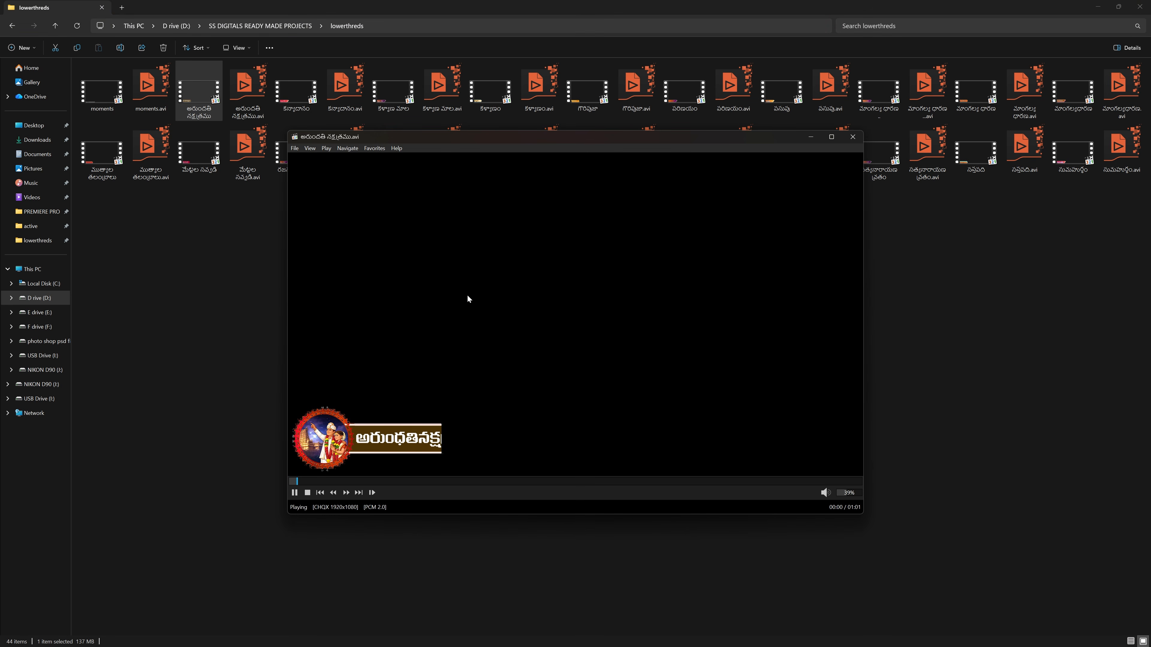
click(854, 138)
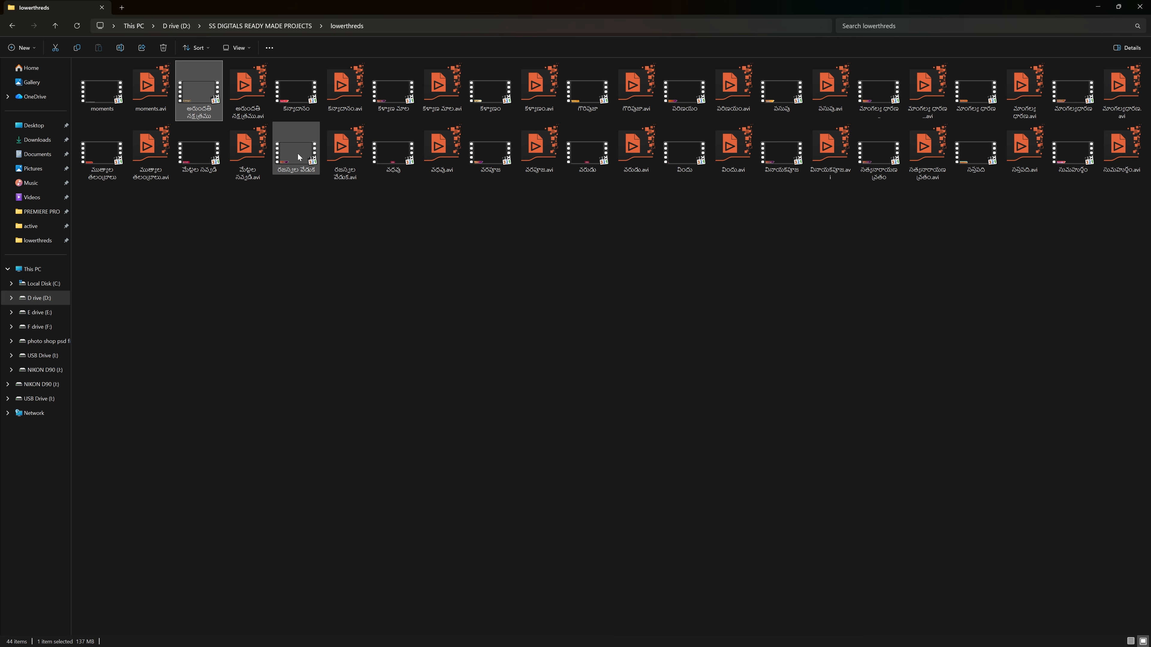
click(55, 26)
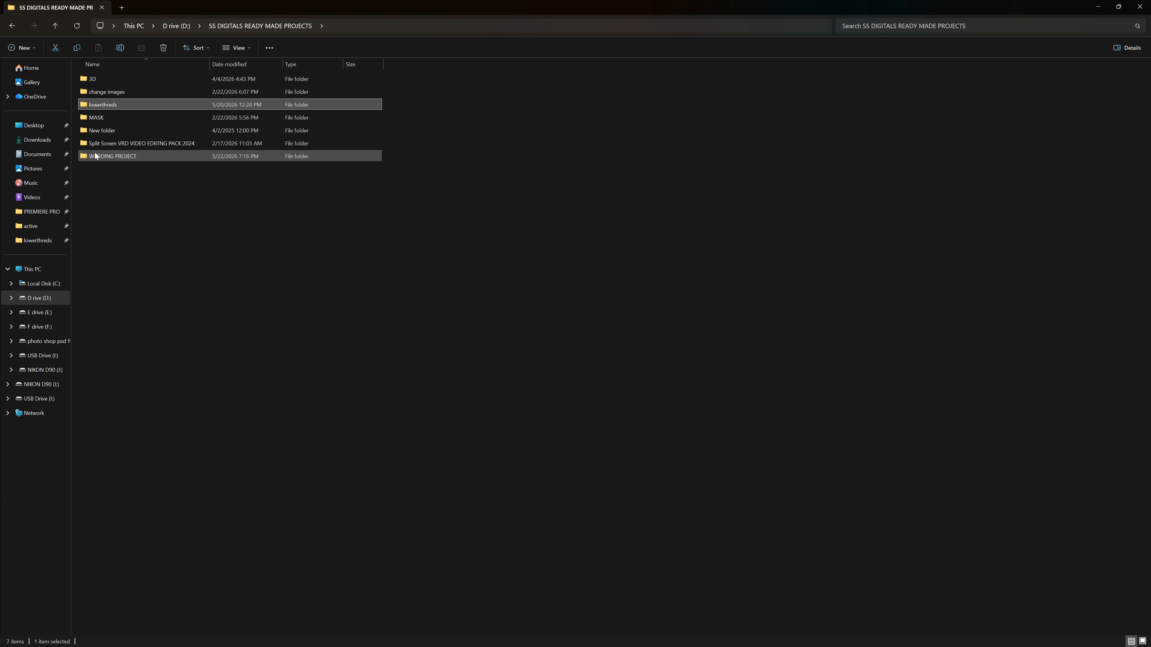
click(113, 131)
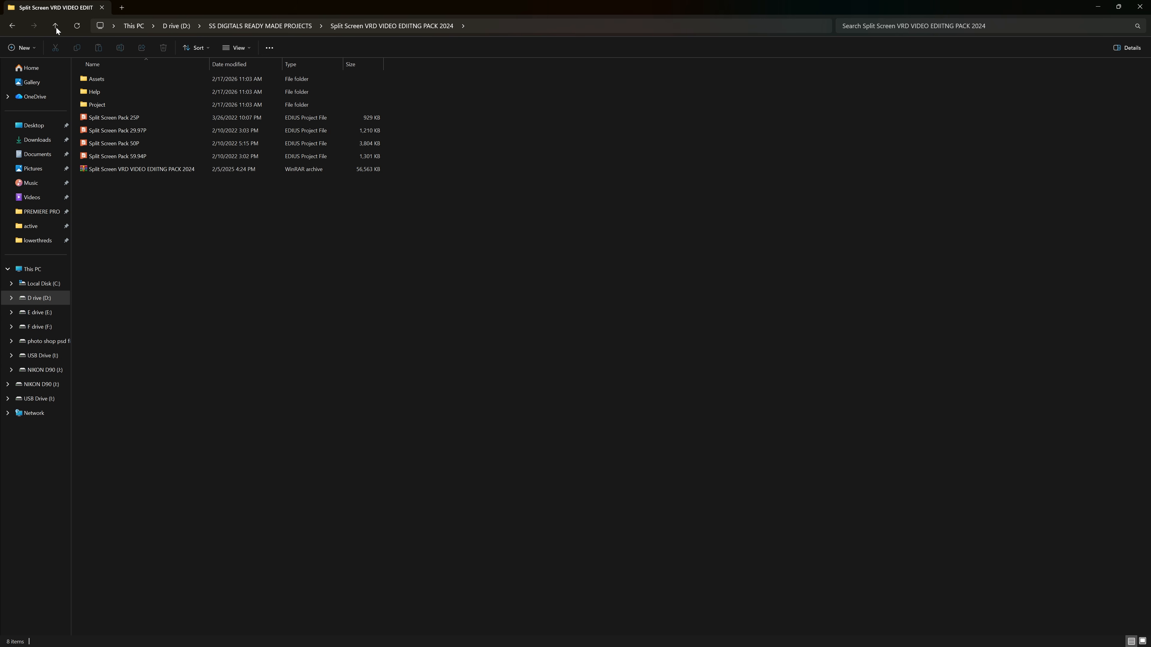
click(56, 26)
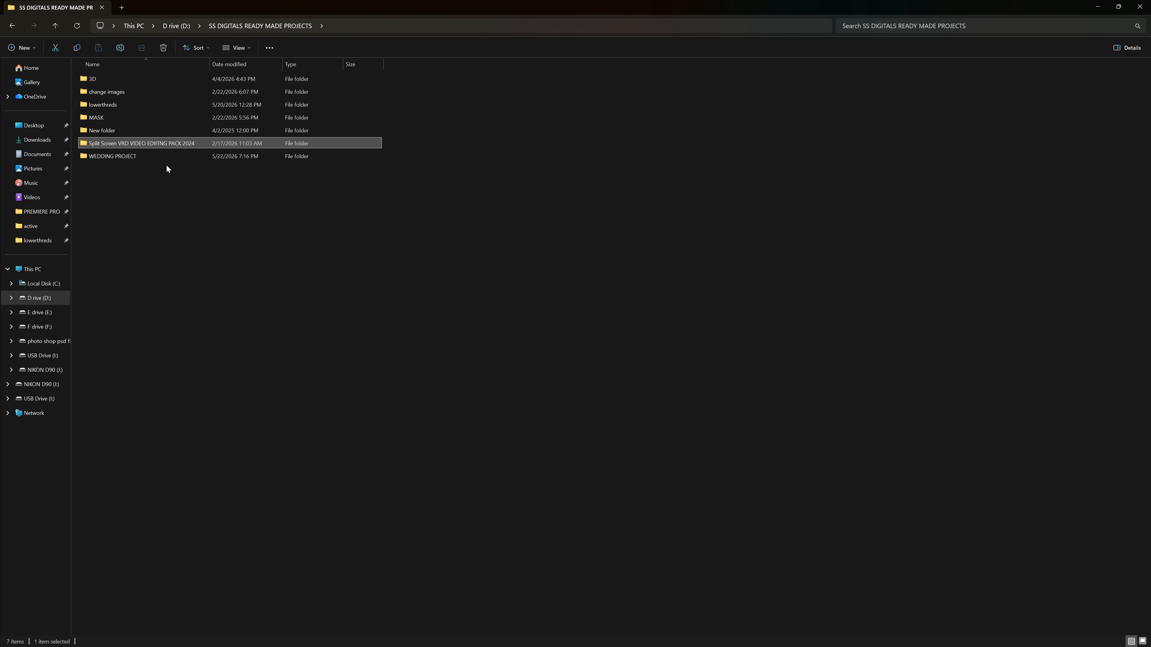
Step: Open the WEDDING PROJECT folder and point out its wedding project 01, Mixing Audio and EDIUS WEDDING VIDHI EFFECTS subfolders
click(121, 159)
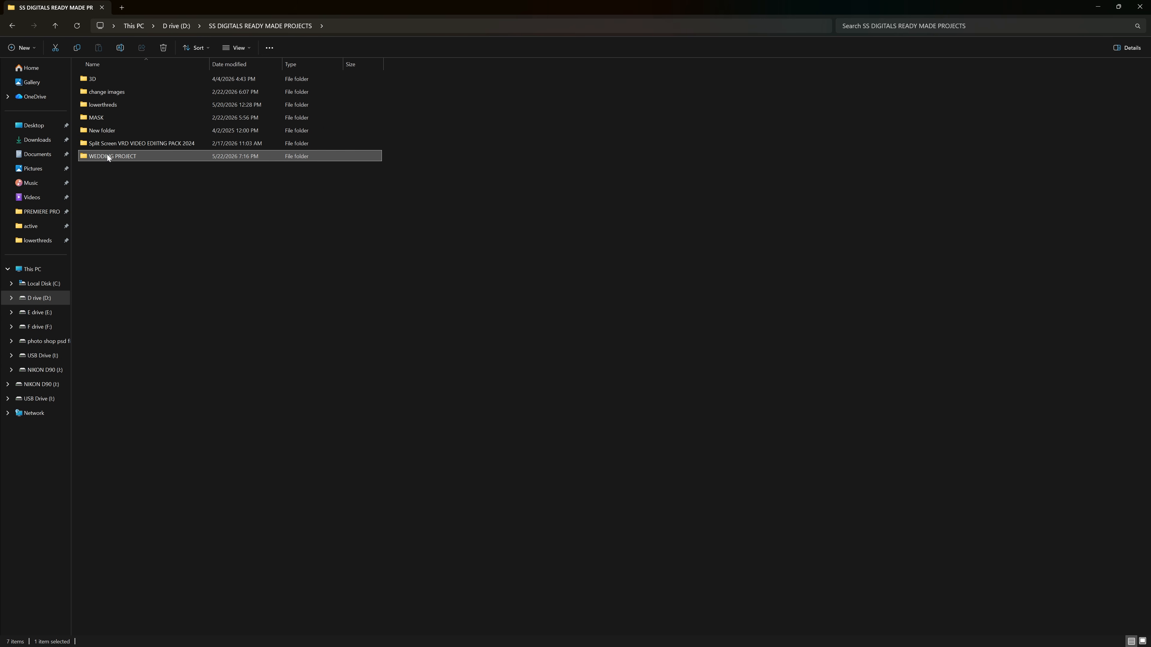
click(95, 165)
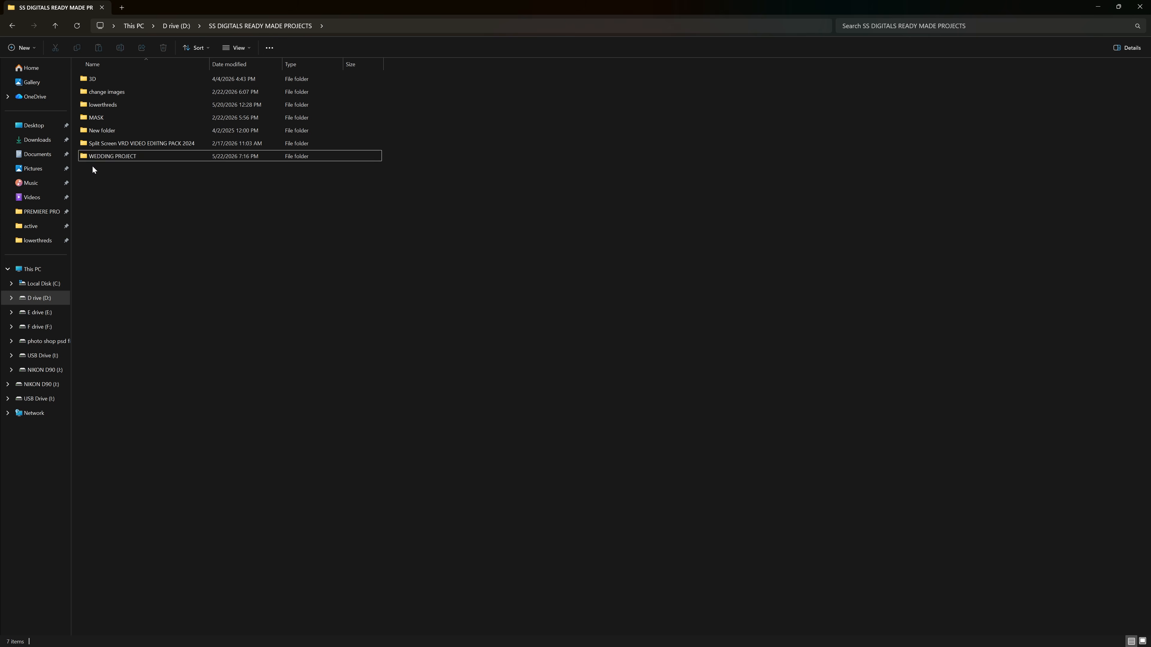
click(125, 158)
double_click(126, 159)
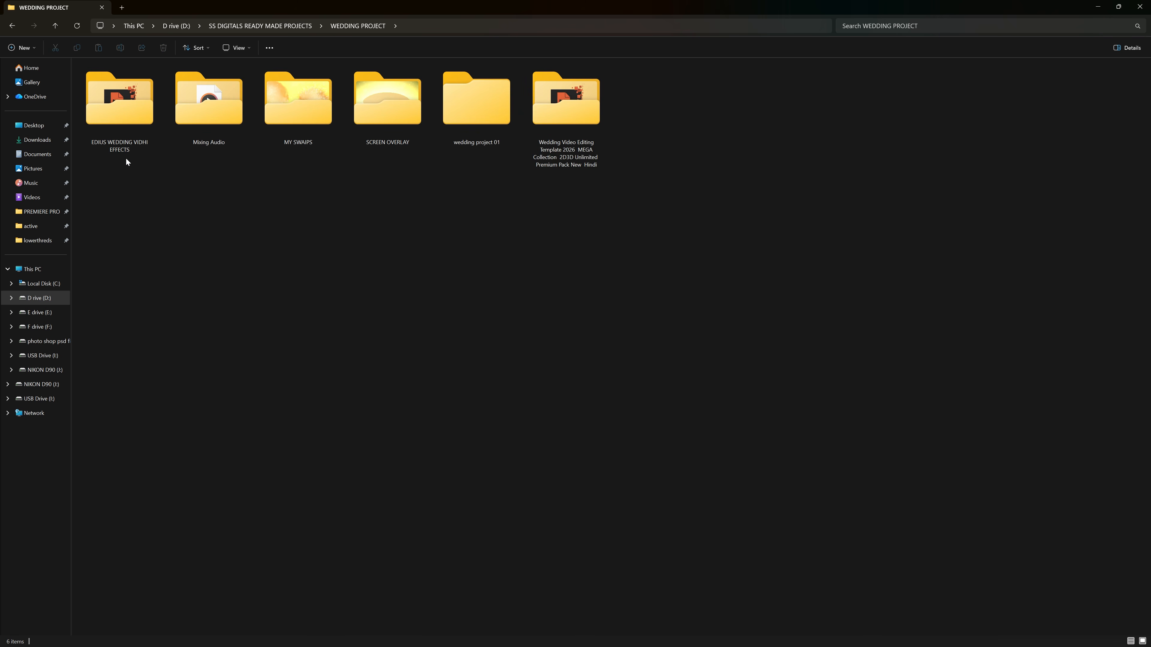
click(482, 119)
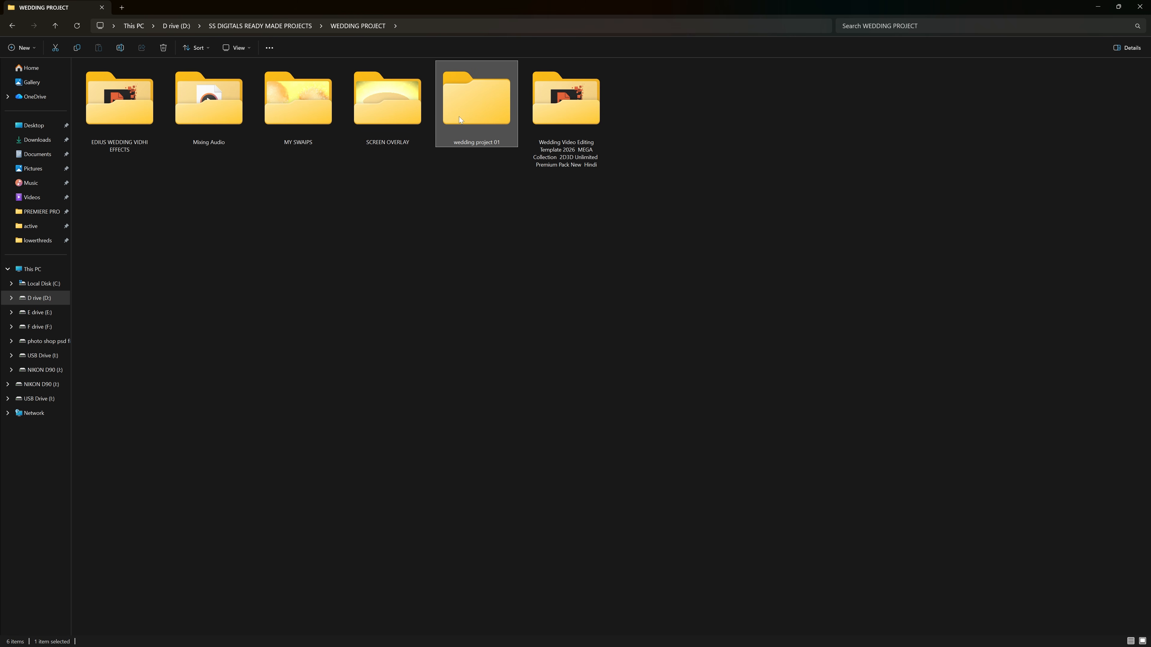
click(209, 99)
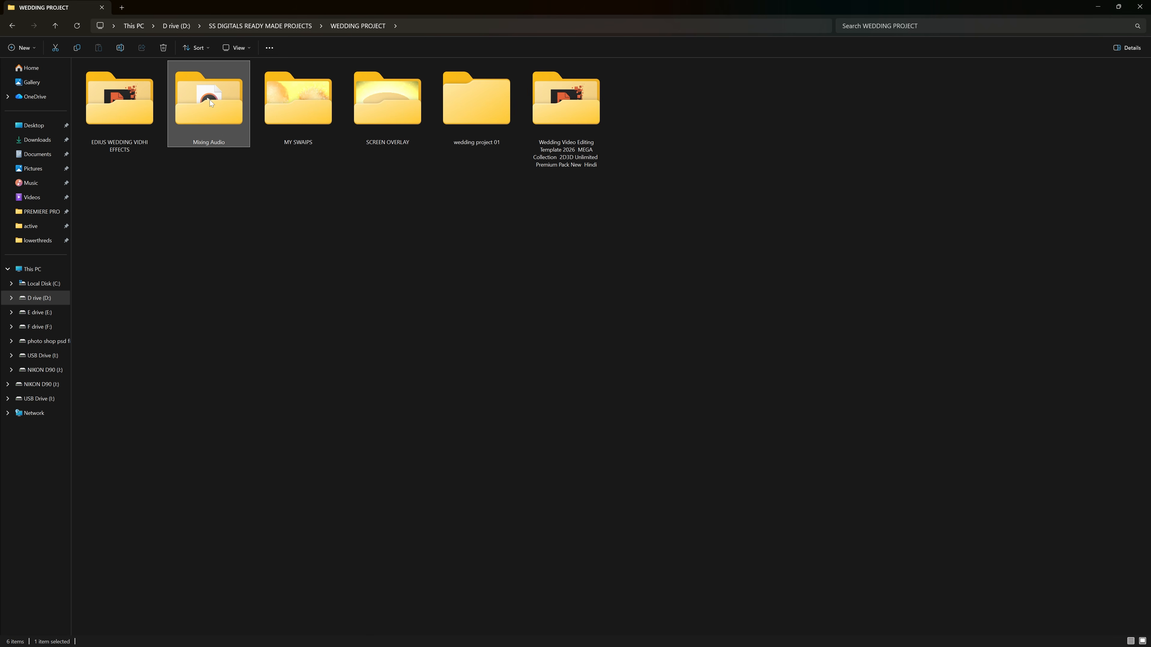
click(132, 102)
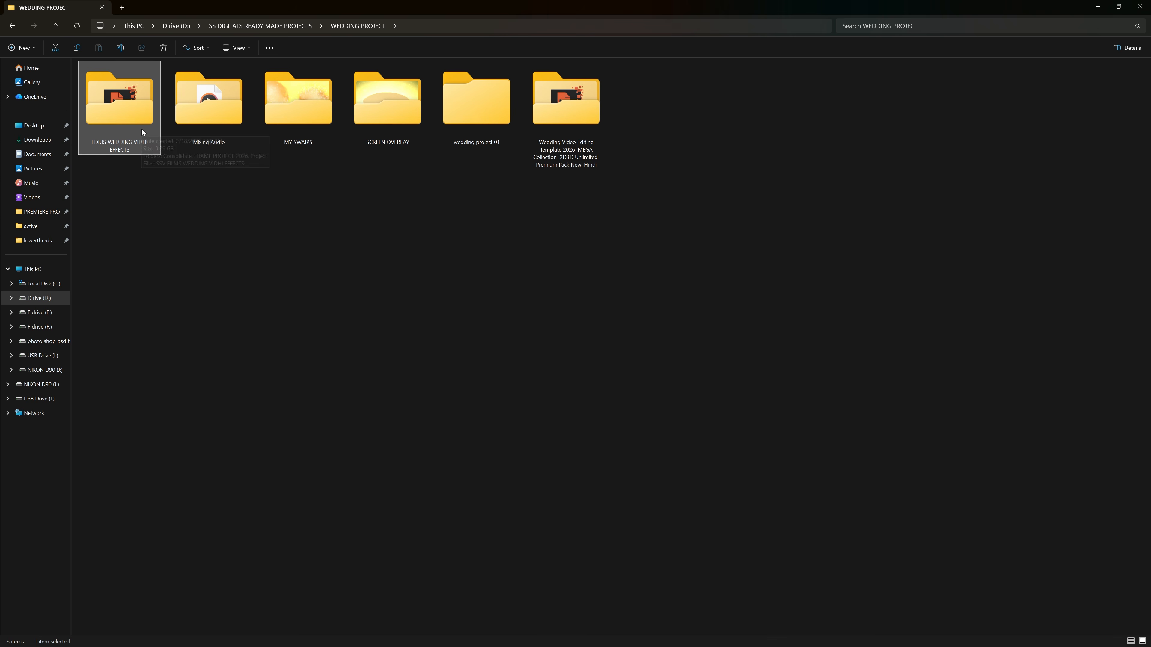
Step: Point out the remaining WEDDING PROJECT subfolders, and locate the SS DIGITAL WEDDING PROJECT -1 file in the Projects folder of wedding project 01
click(229, 117)
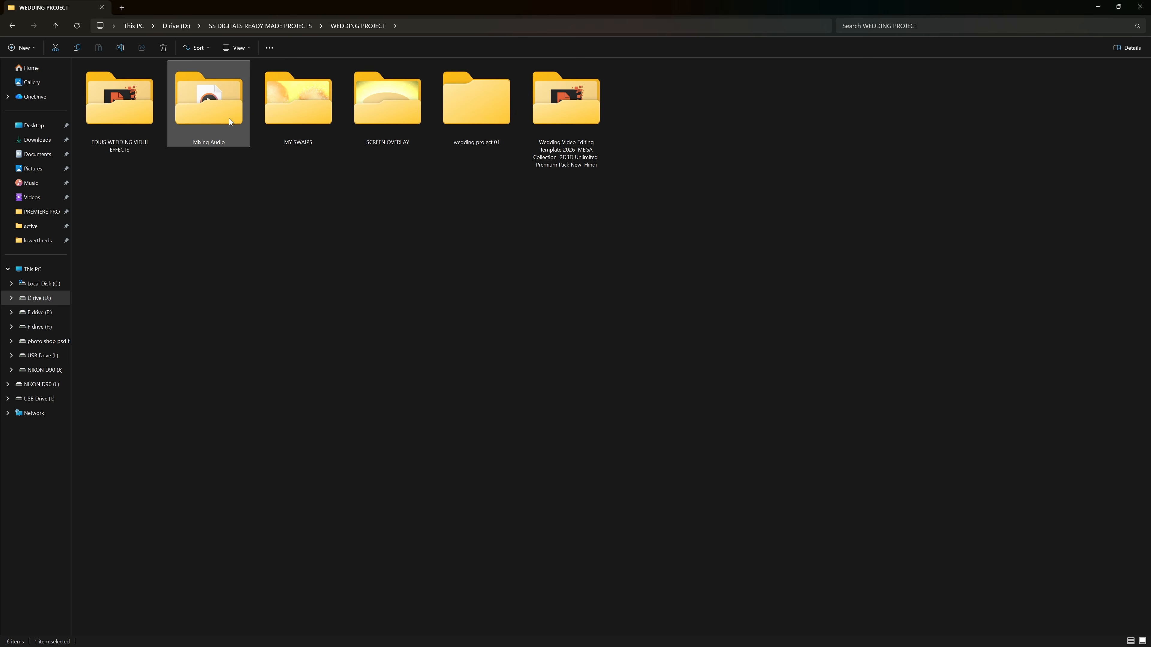
click(272, 113)
click(387, 115)
click(458, 125)
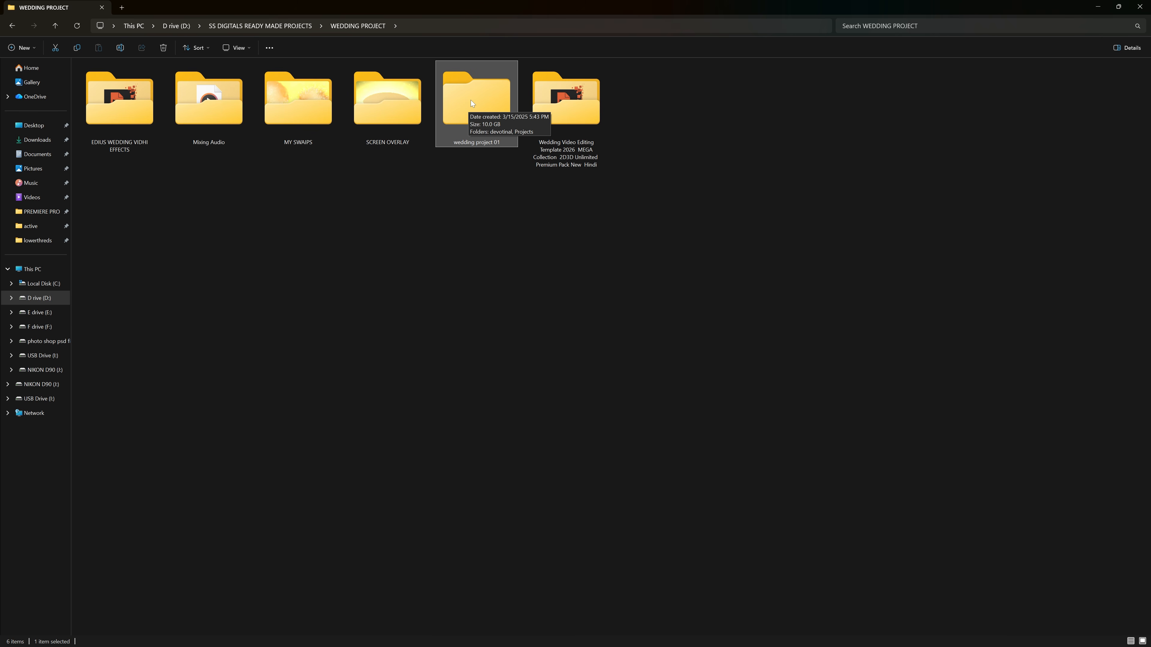
double_click(468, 112)
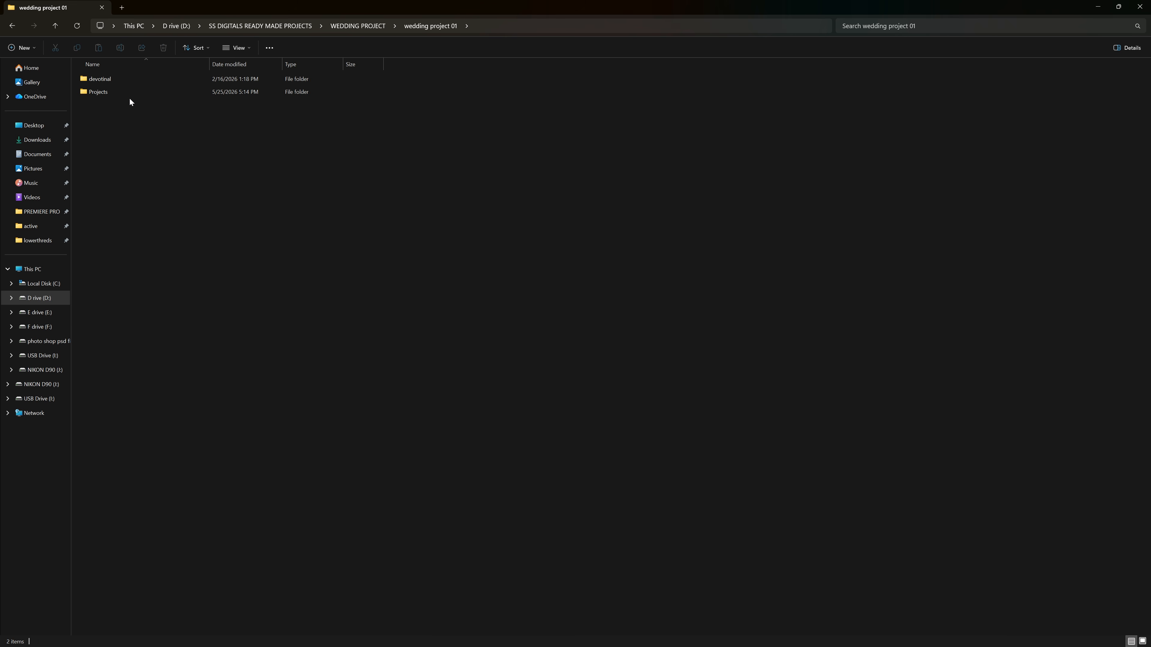
double_click(125, 93)
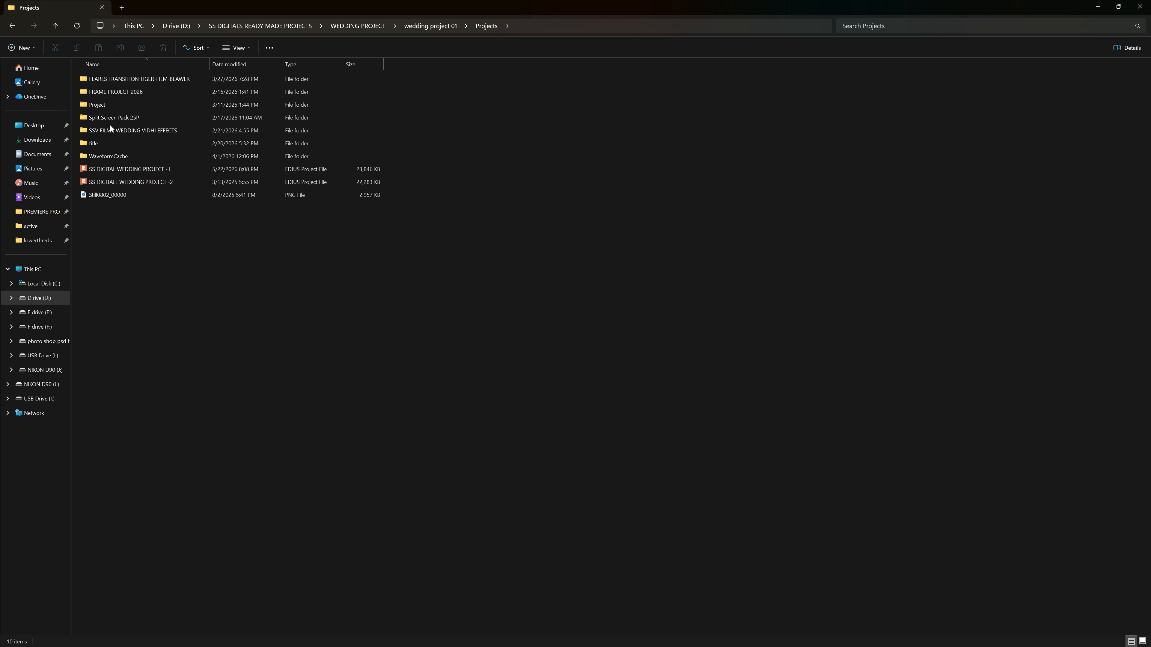
click(97, 171)
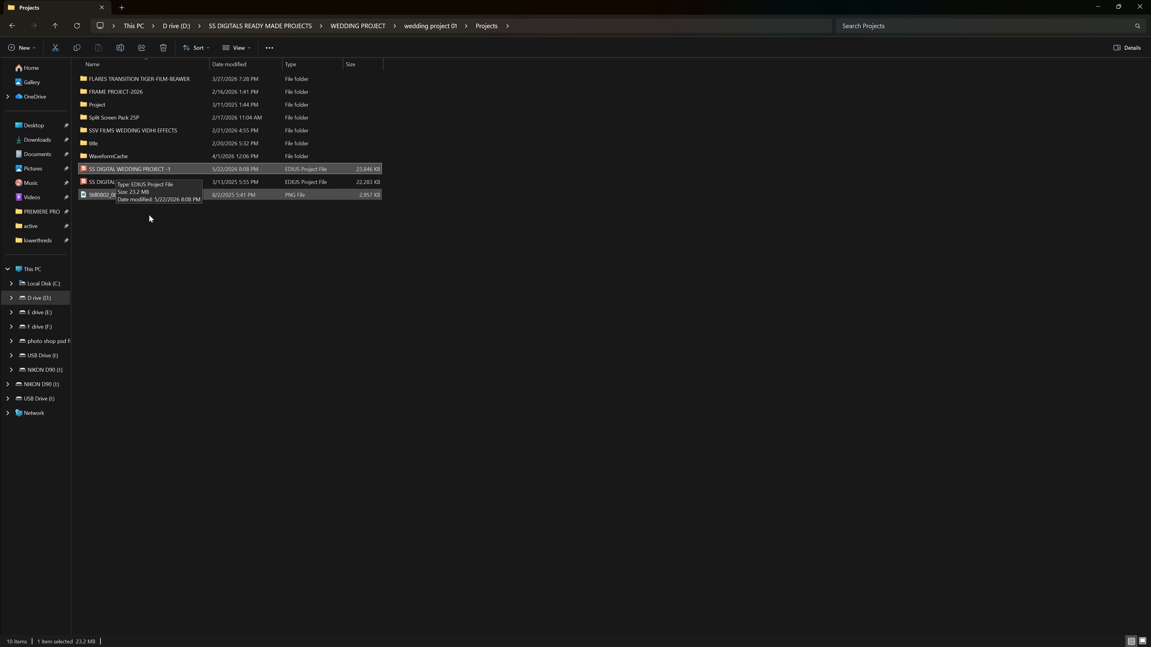
Step: Switch to EDIUS and look through the 3D, dated FRAME PROJECT-2026 and LOWER THREDS bin folders
click(1095, 6)
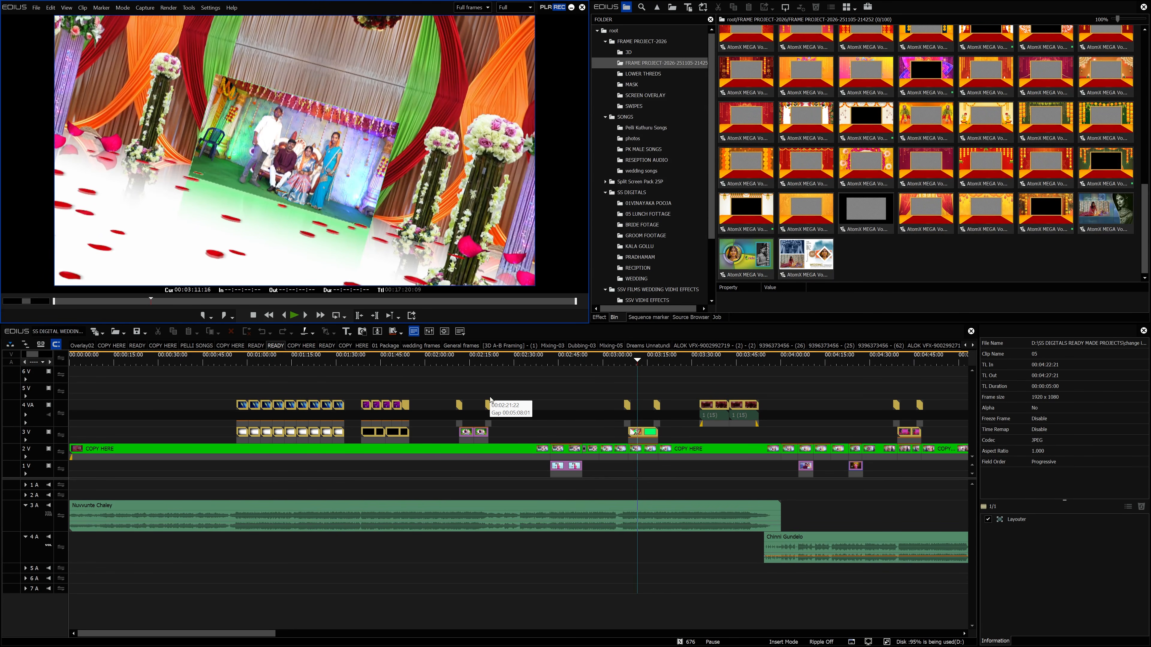
click(645, 53)
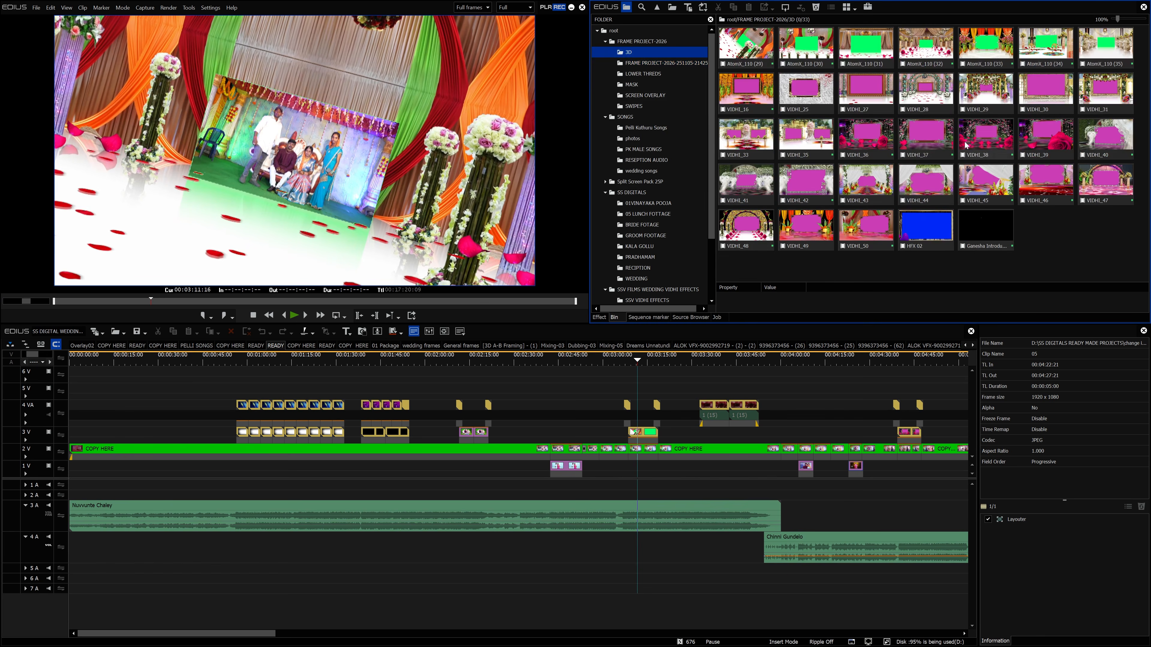
click(635, 64)
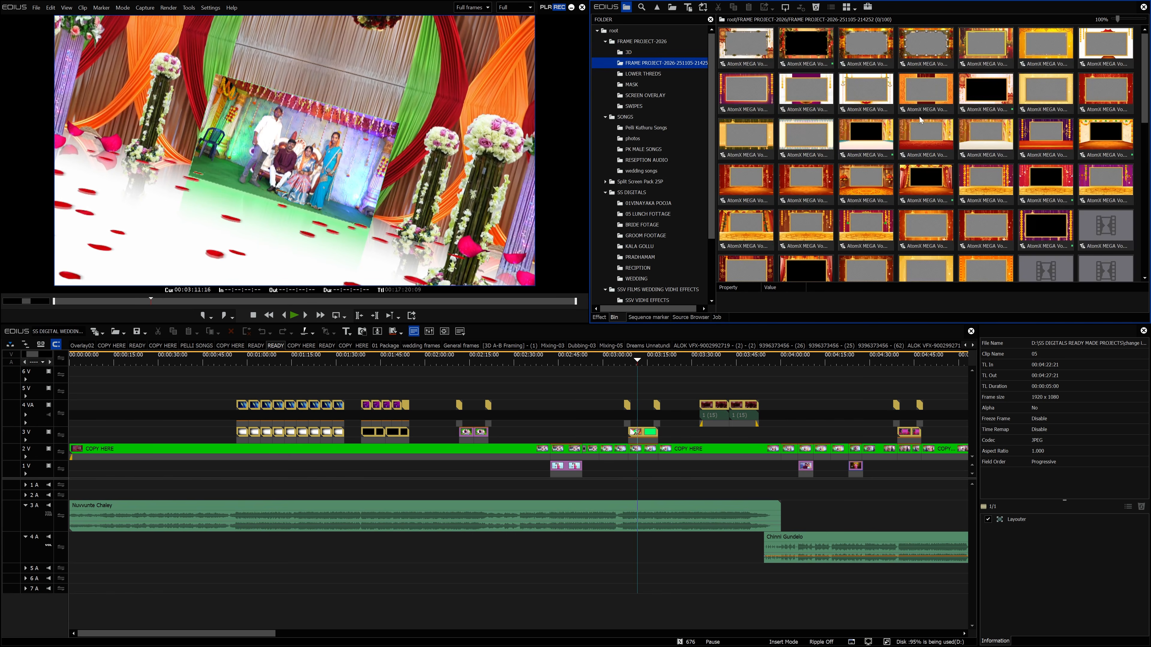
click(643, 74)
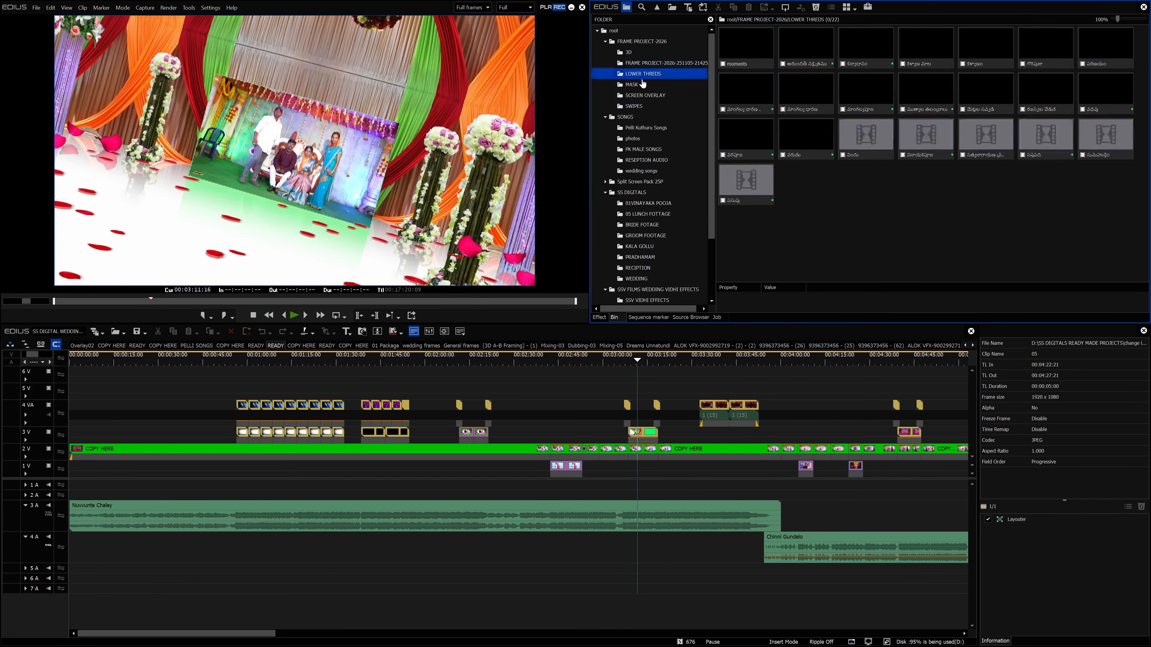
click(644, 63)
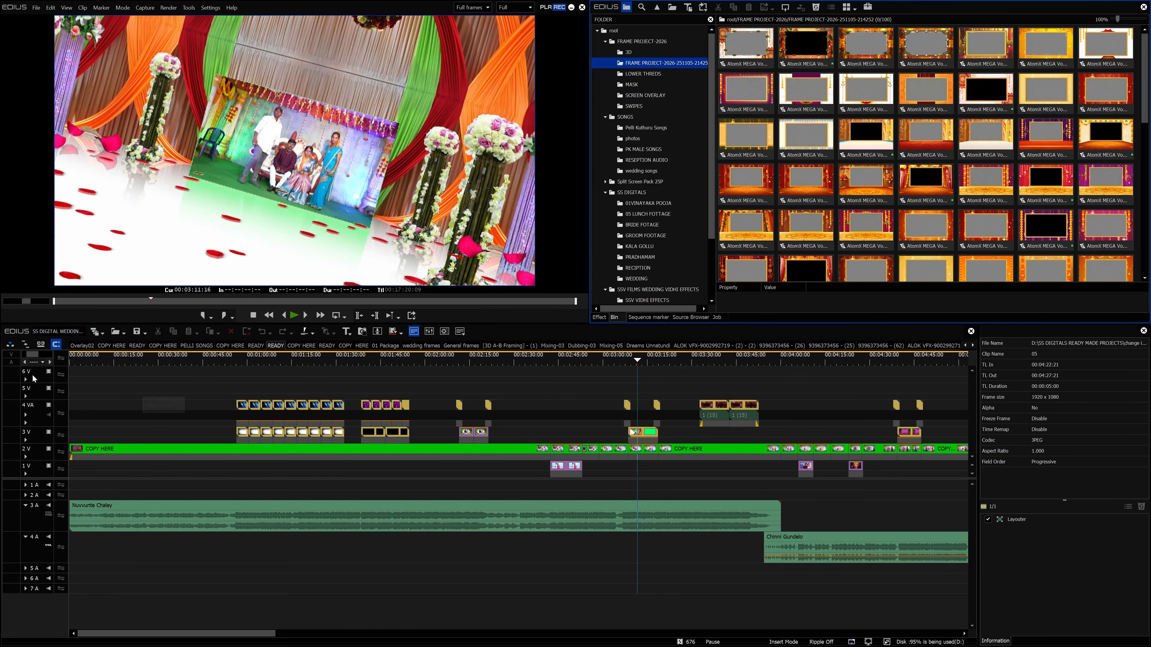
Step: Show the whole sequence in the timeline, and preview the second clip in the second row of the LOWER THREDS bin folder
click(44, 361)
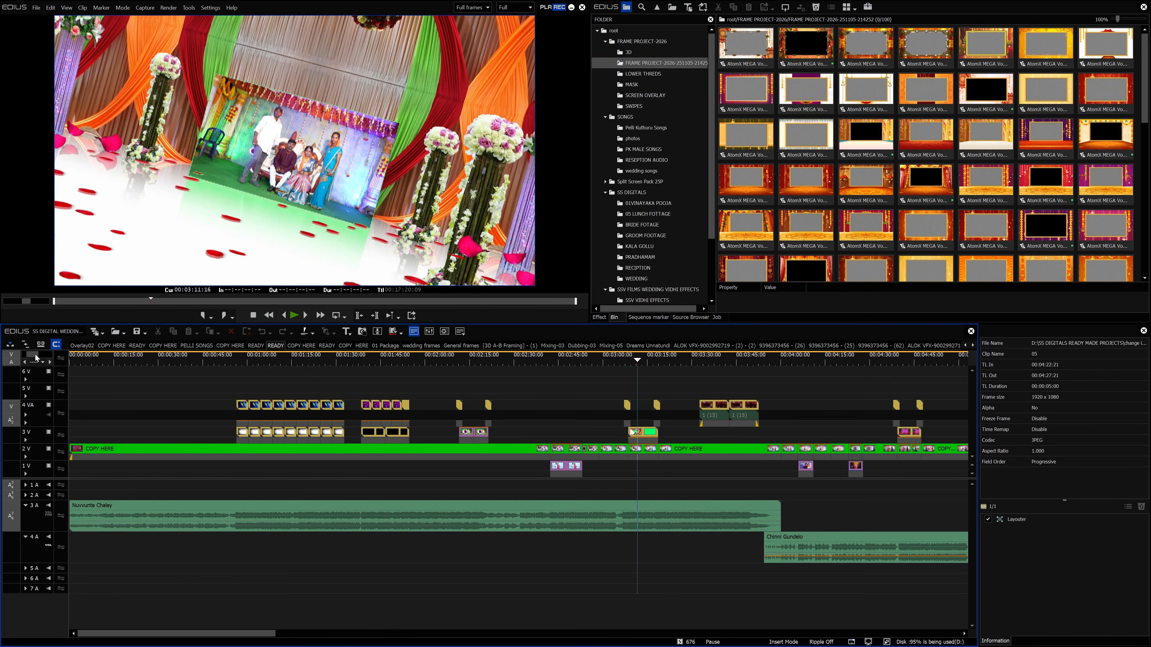
drag(35, 357, 51, 358)
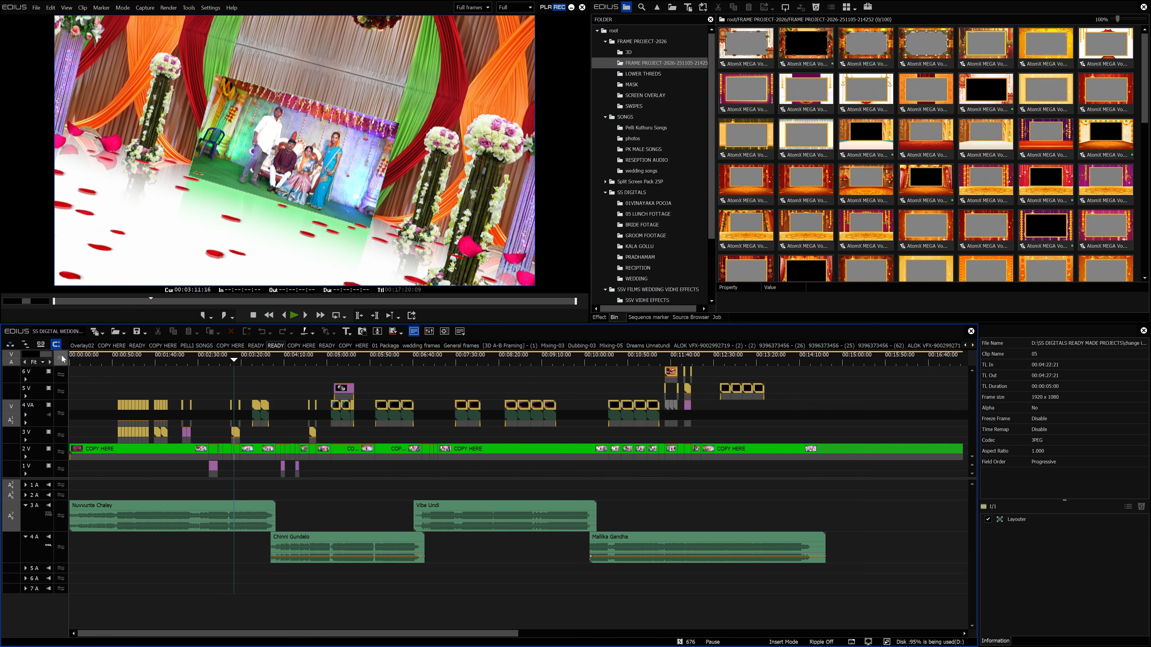
click(635, 76)
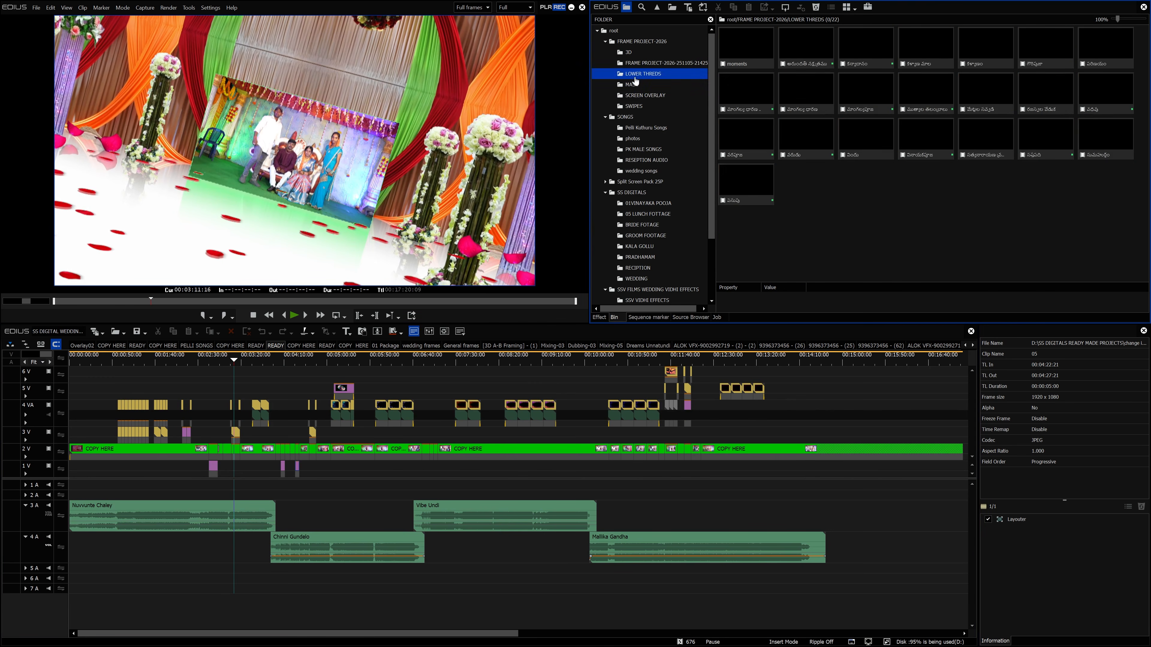
double_click(814, 90)
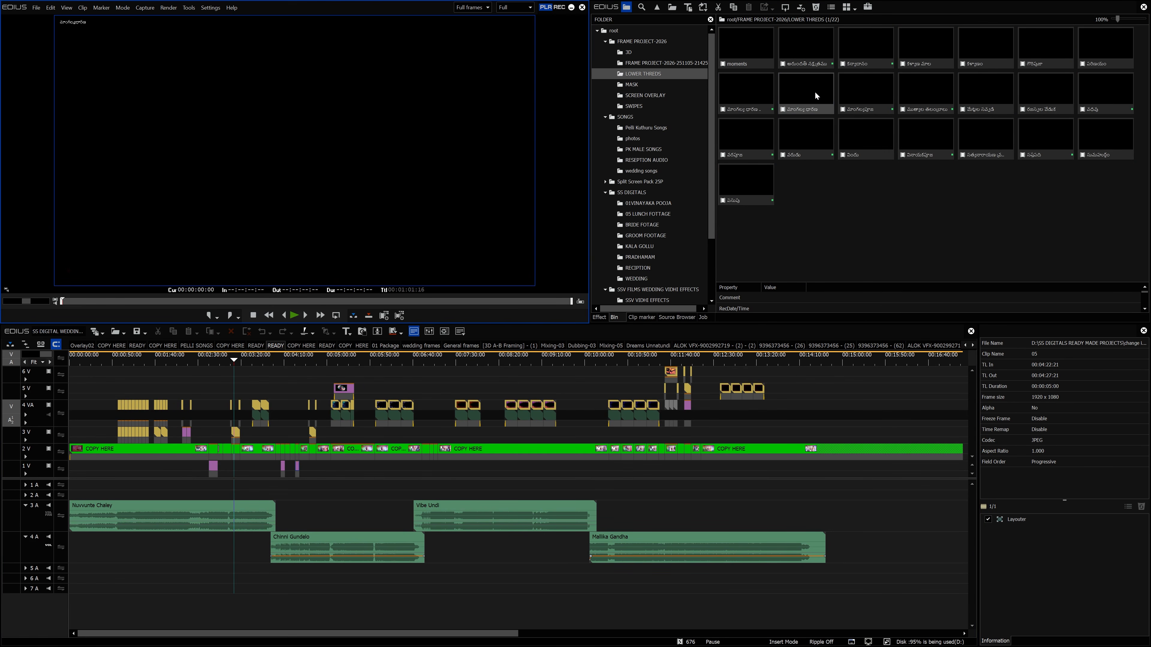
key(space)
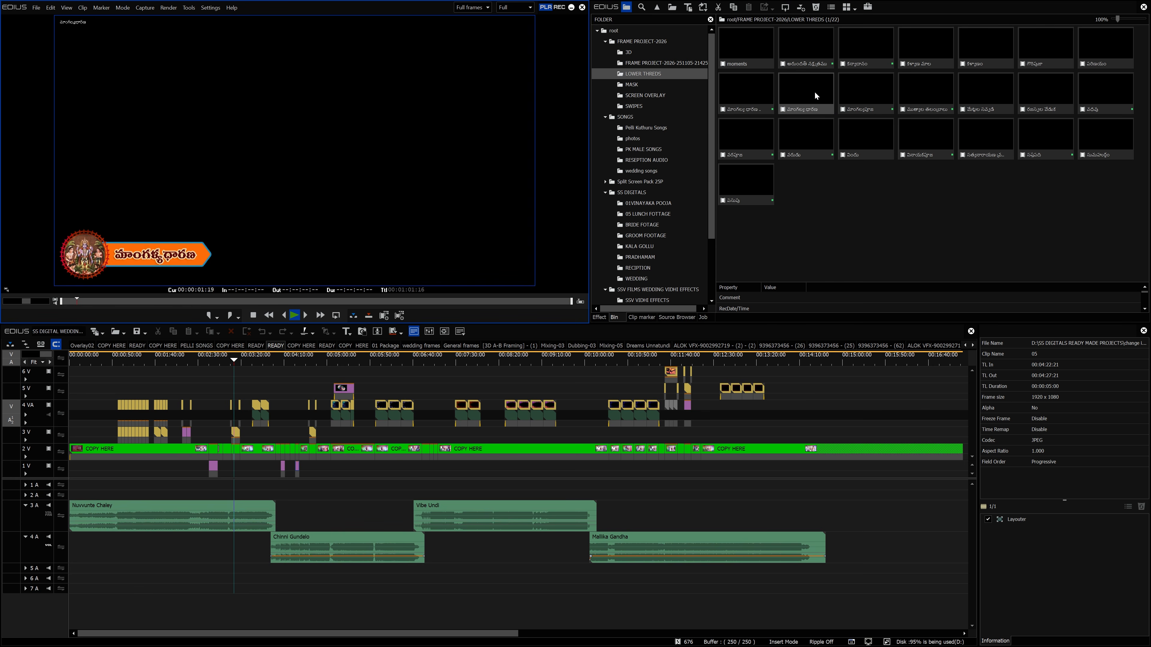
Step: Look through the SCREEN OVERLAY bin folder and preview the first SR (1) clip in the SWIPES folder
click(656, 96)
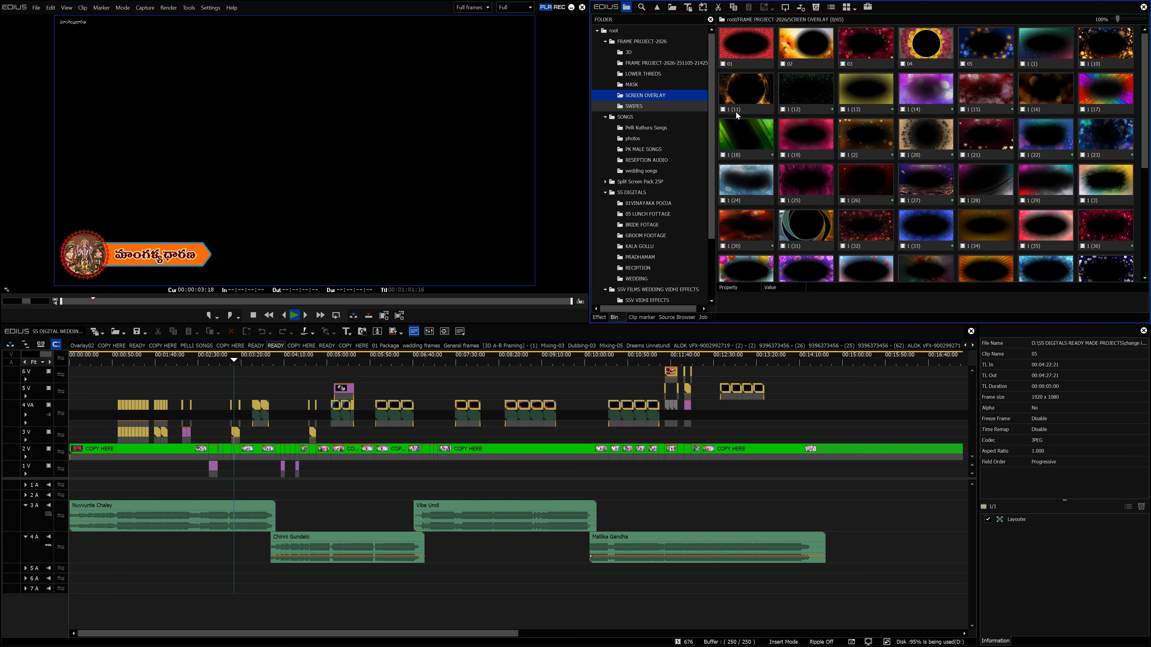
scroll(868, 122, down, 5)
click(652, 106)
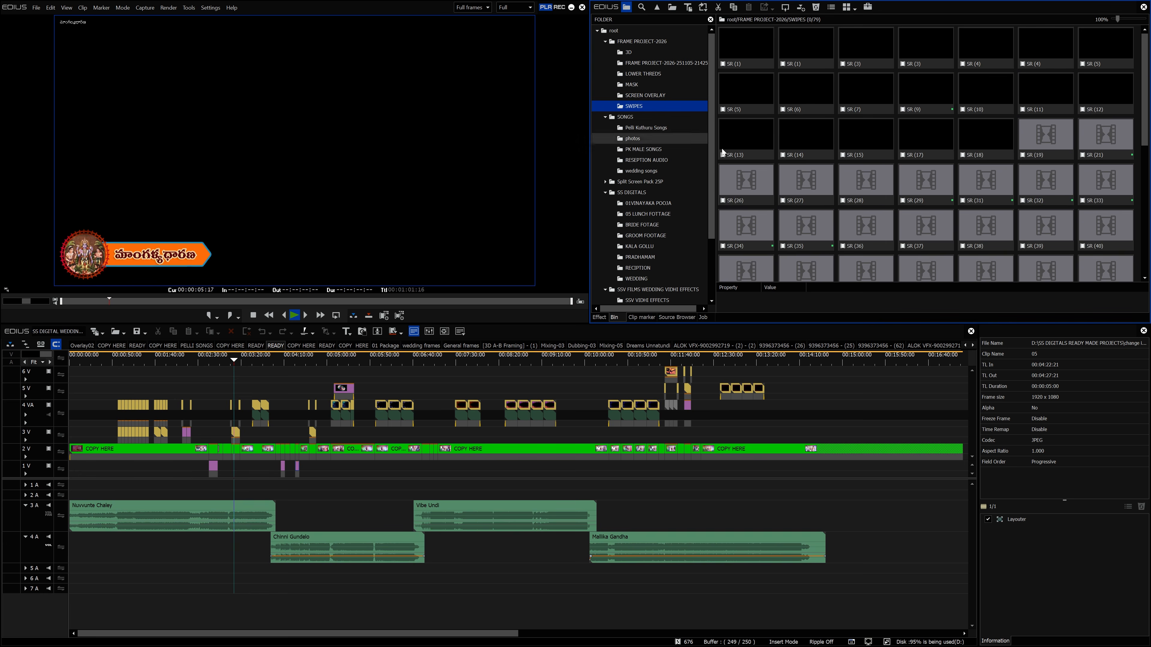
click(733, 49)
key(space)
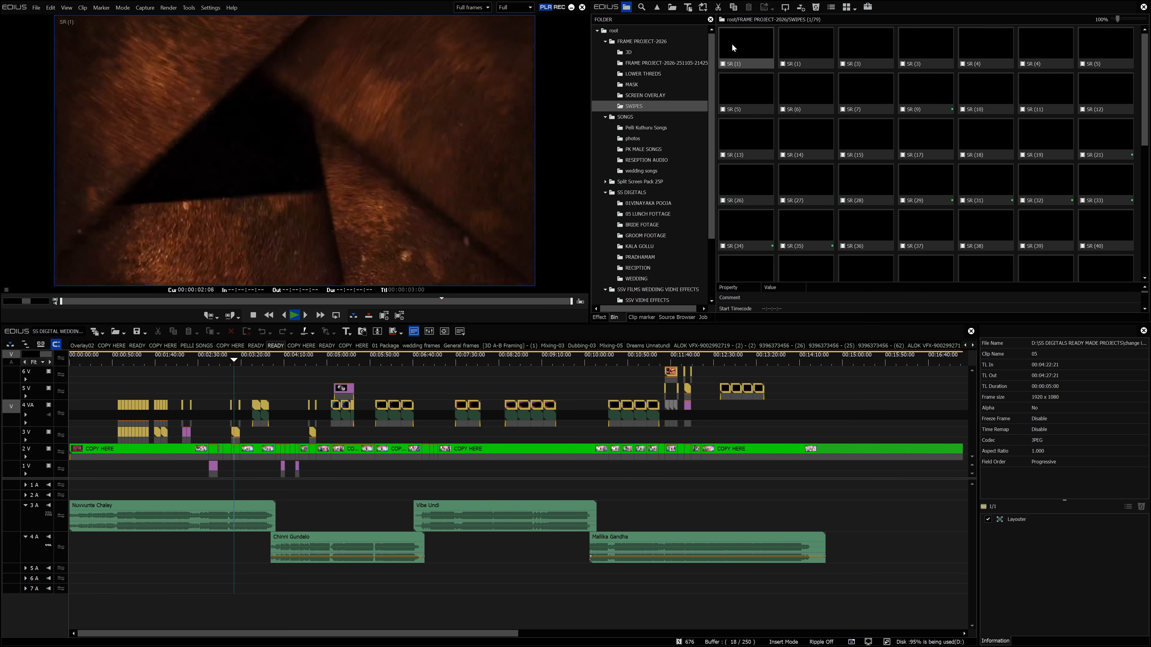
key(space)
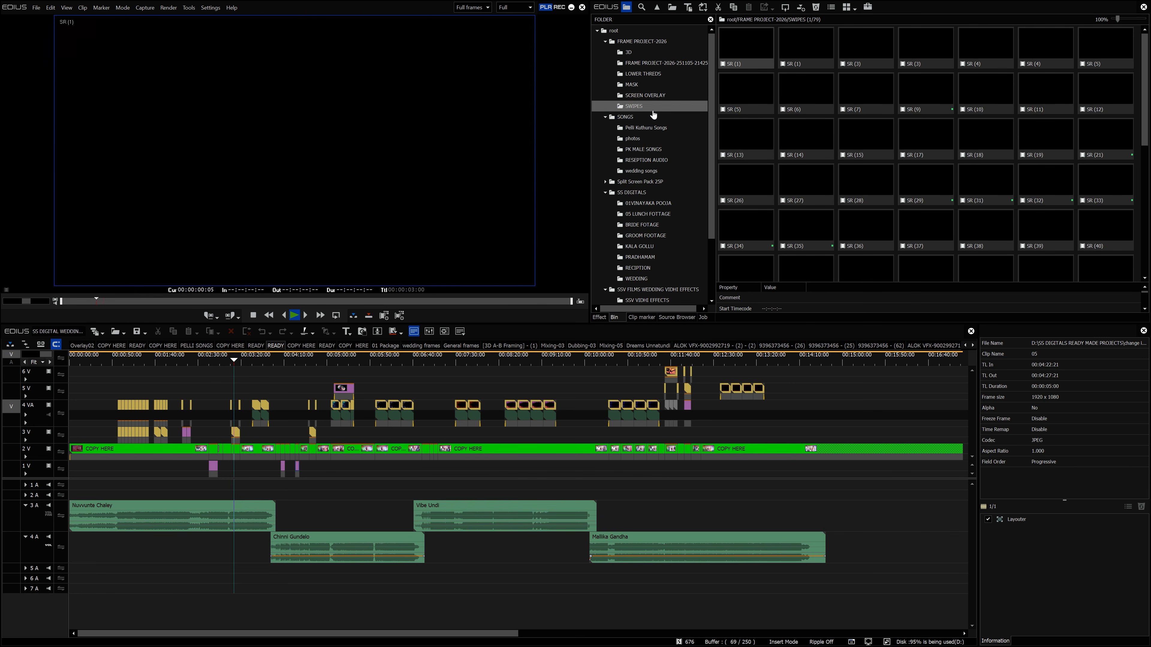
Step: Check the Pelli Kuthuru Songs and wedding songs bin folders, and show the 01VINAYAKA POOJA folder under SS DIGITALS
click(646, 129)
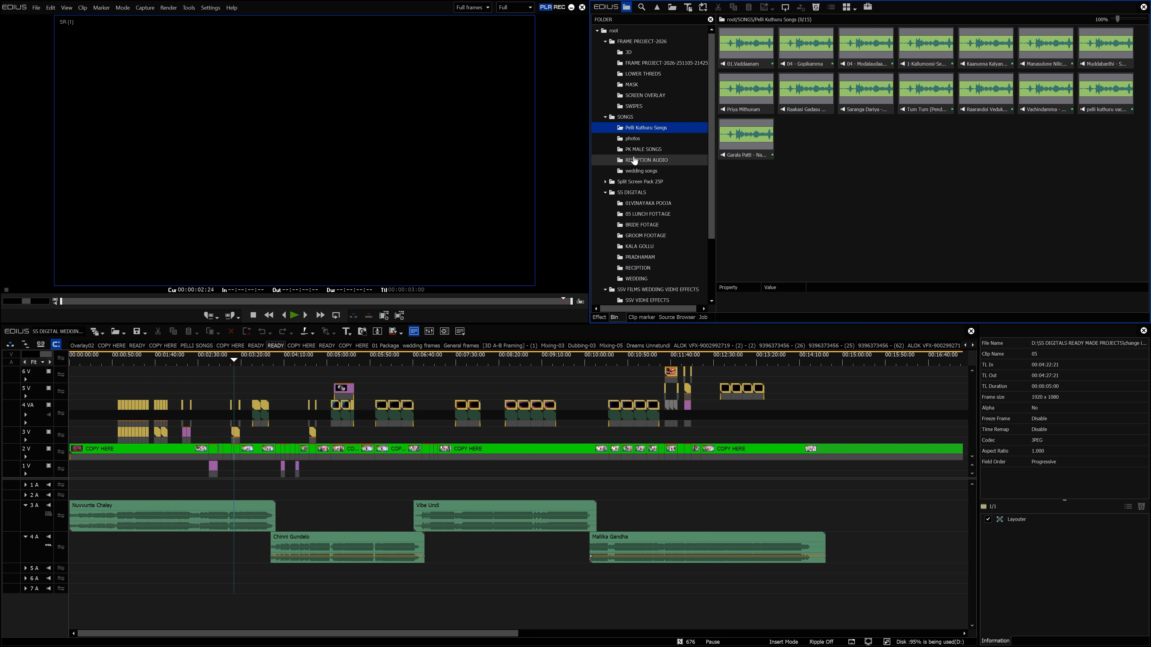
click(638, 171)
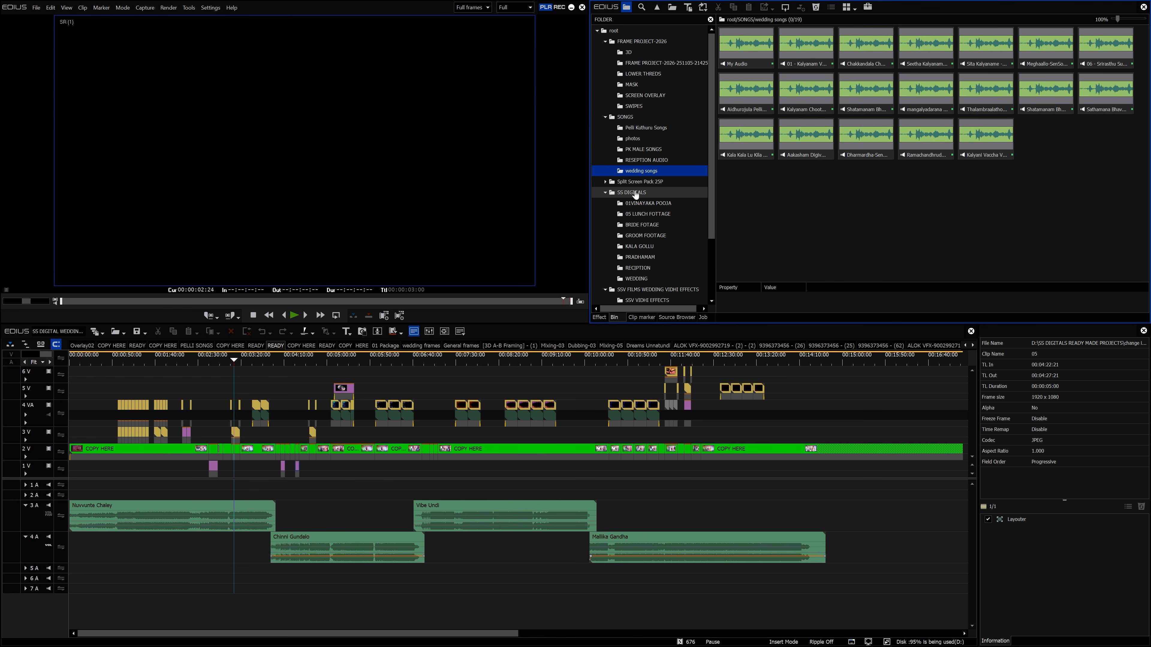
click(636, 204)
click(636, 219)
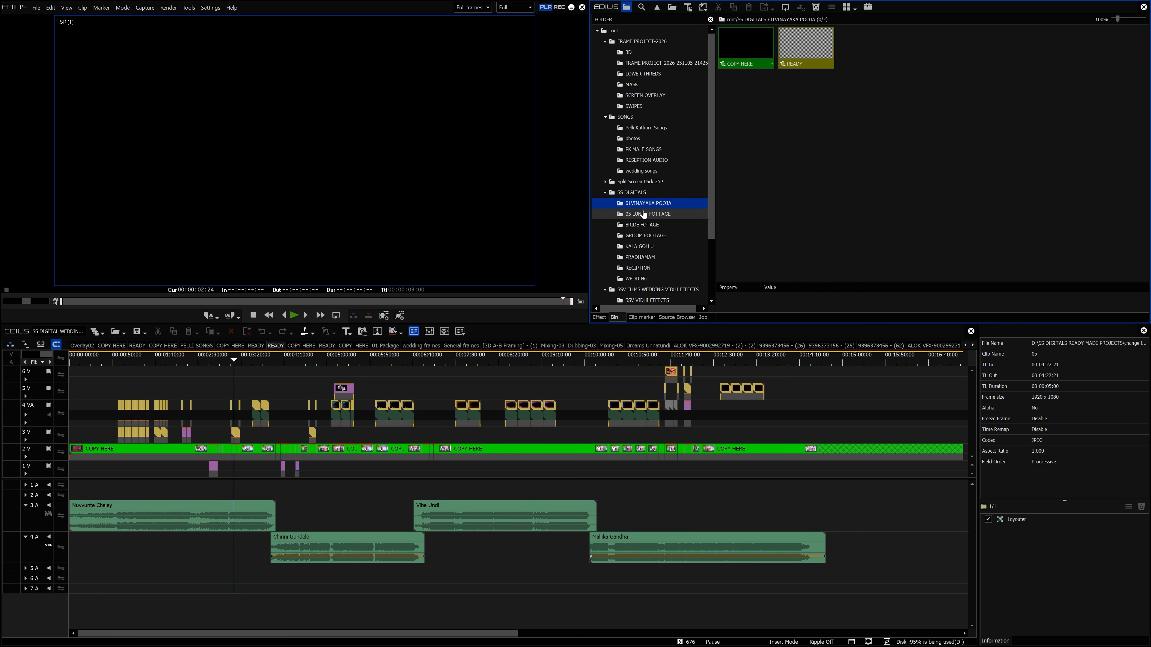
click(644, 205)
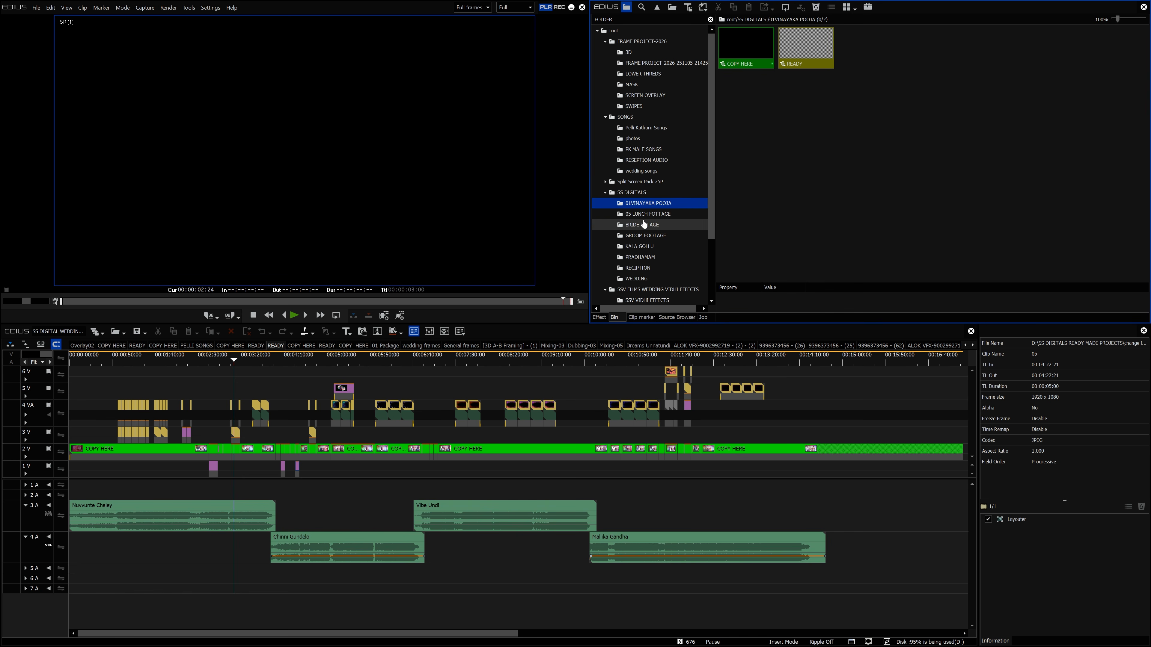
click(643, 215)
click(644, 205)
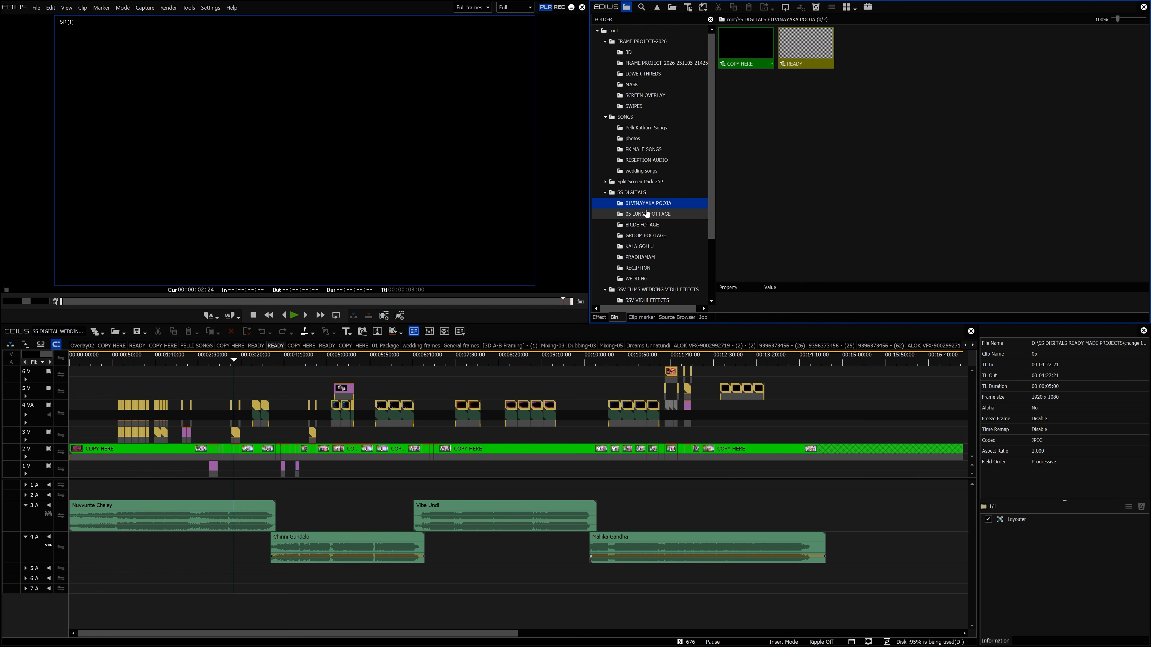
click(648, 215)
click(647, 205)
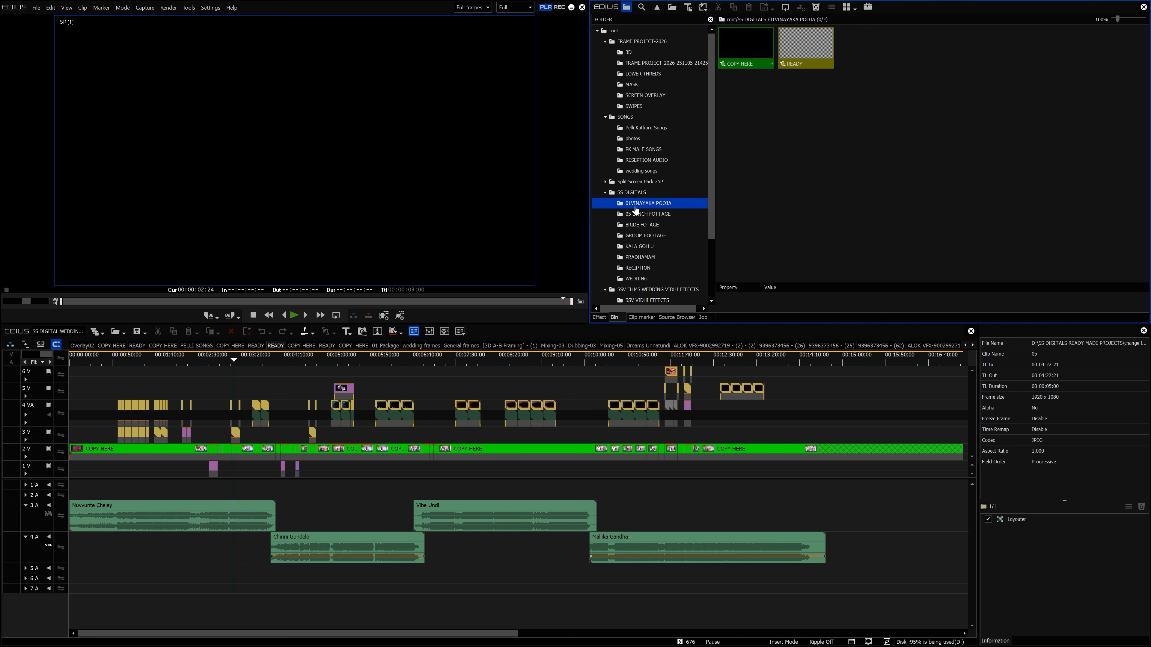
click(642, 220)
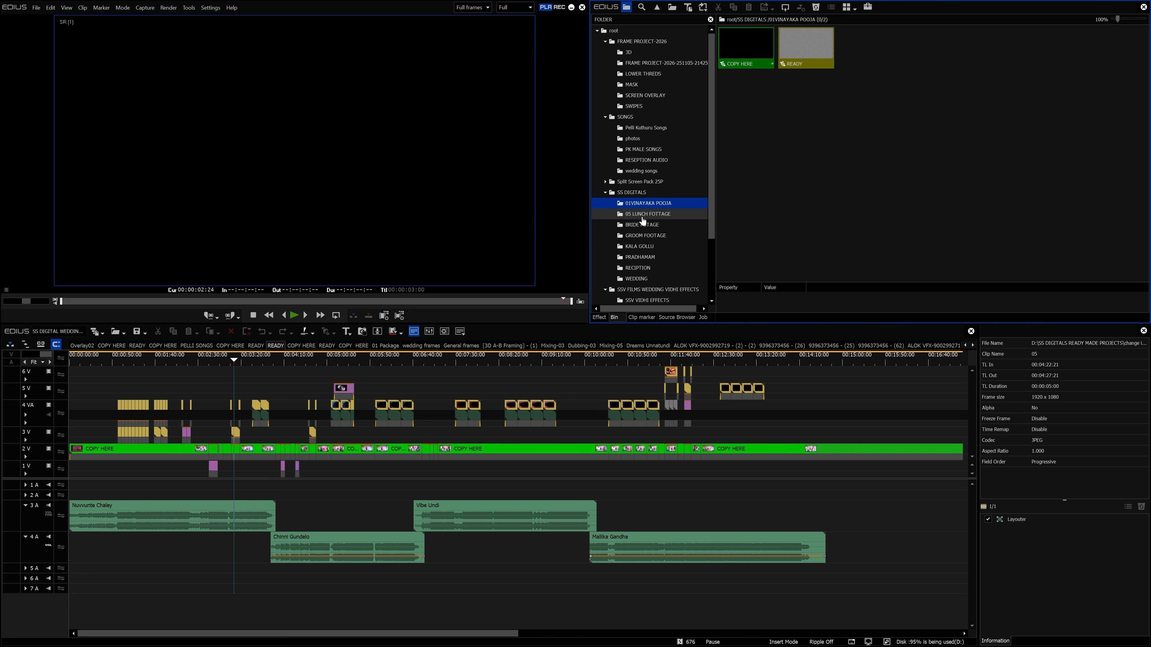
click(644, 205)
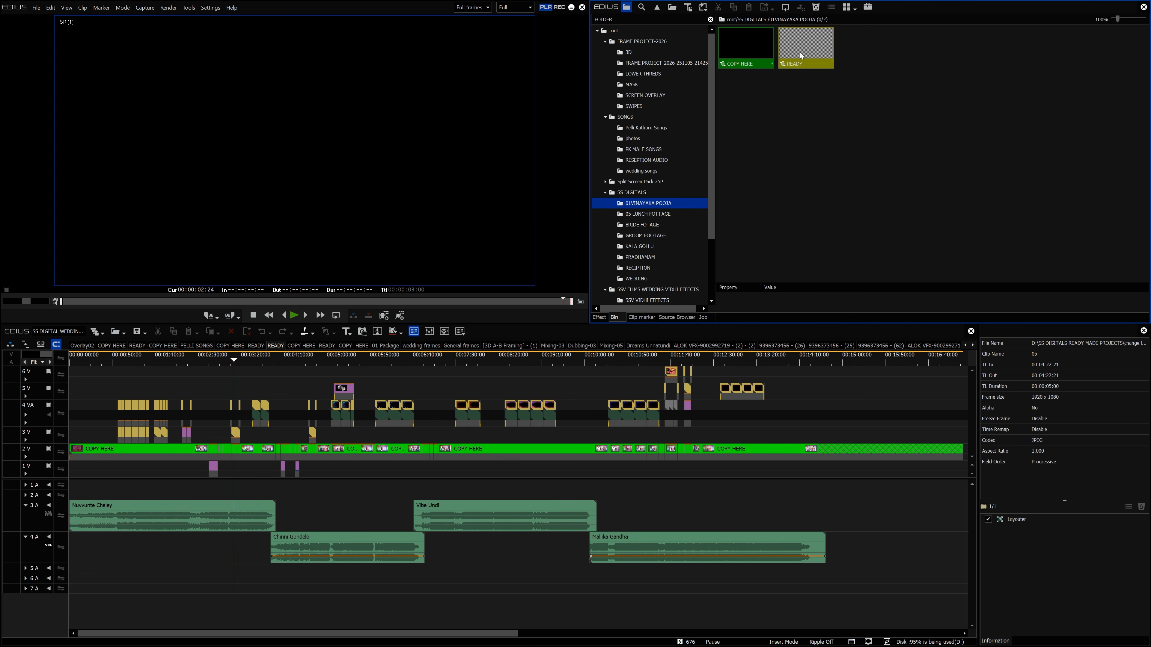
Step: Open the COPY HERE sequence from the 01VINAYAKA POOJA folder and view its timeline from the beginning
double_click(735, 49)
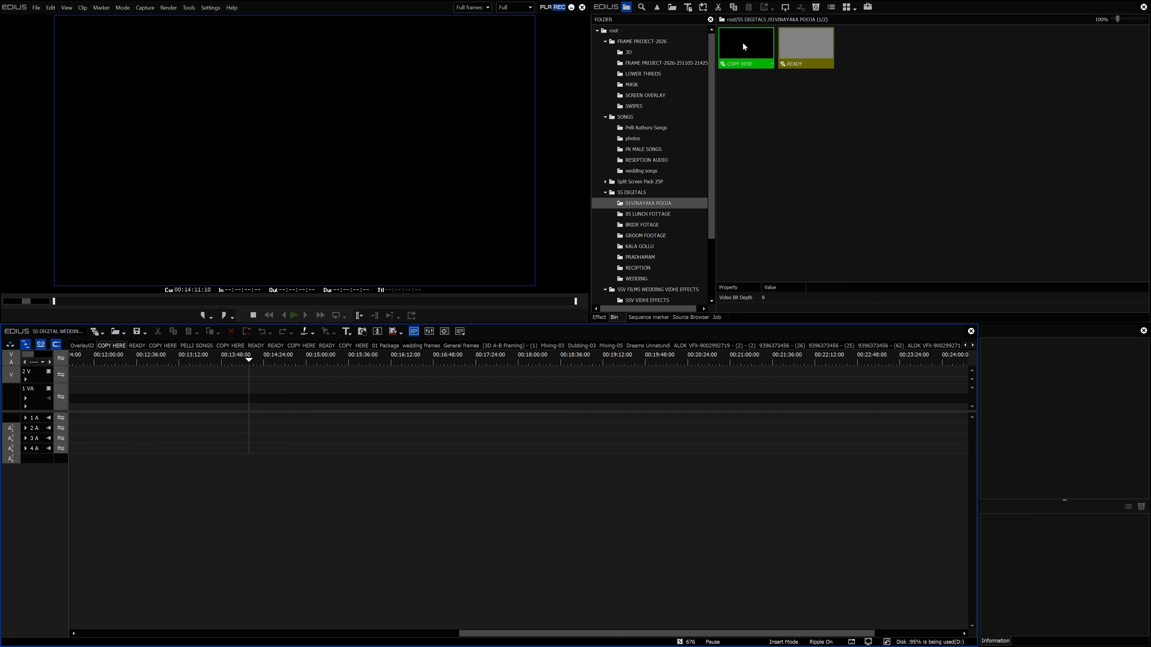
mouse_move(40, 352)
mouse_down()
mouse_move(56, 352)
mouse_move(33, 352)
mouse_up()
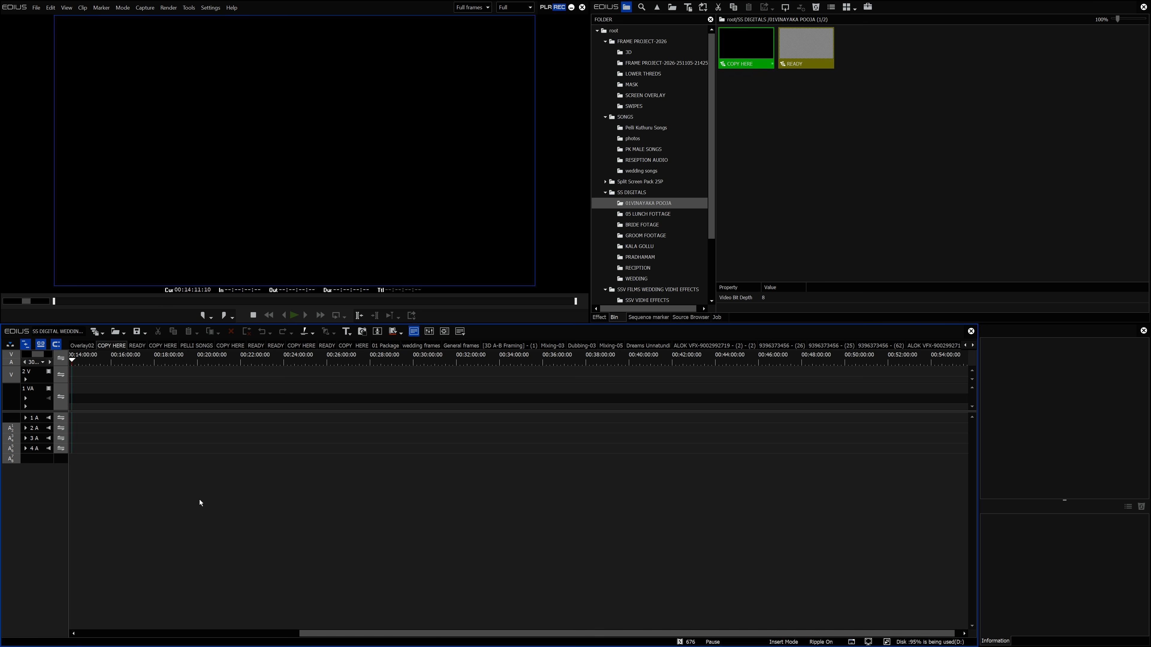
drag(428, 633, 204, 633)
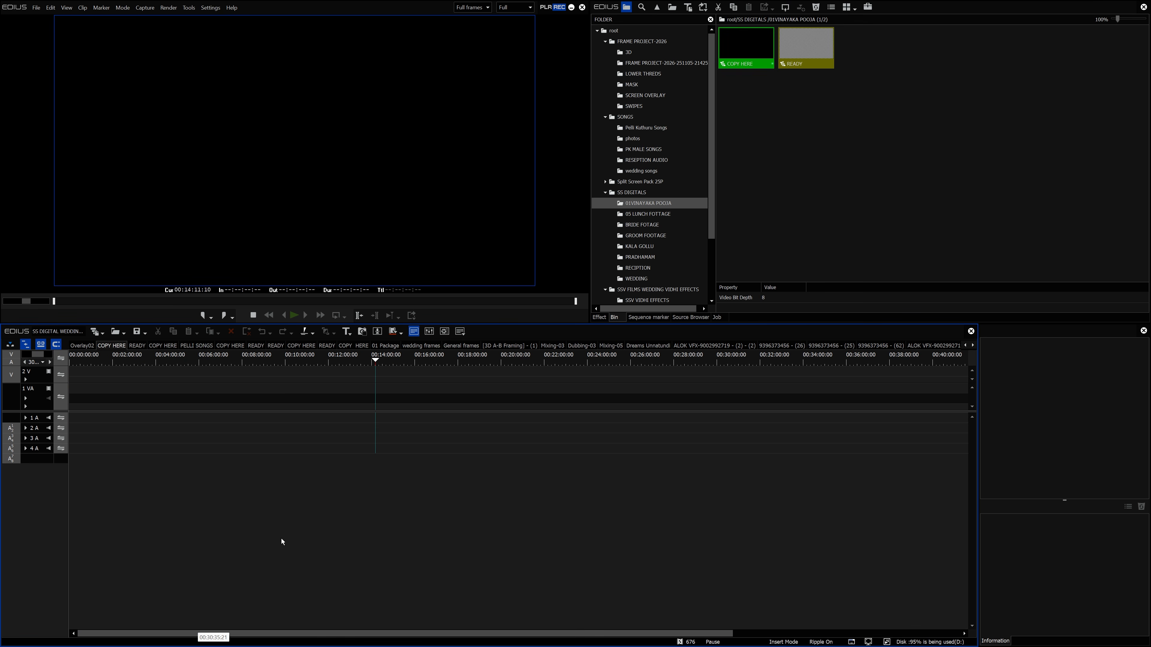
Step: Open the READY sequence from the 01VINAYAKA POOJA folder and delete all clips on its video tracks
double_click(793, 65)
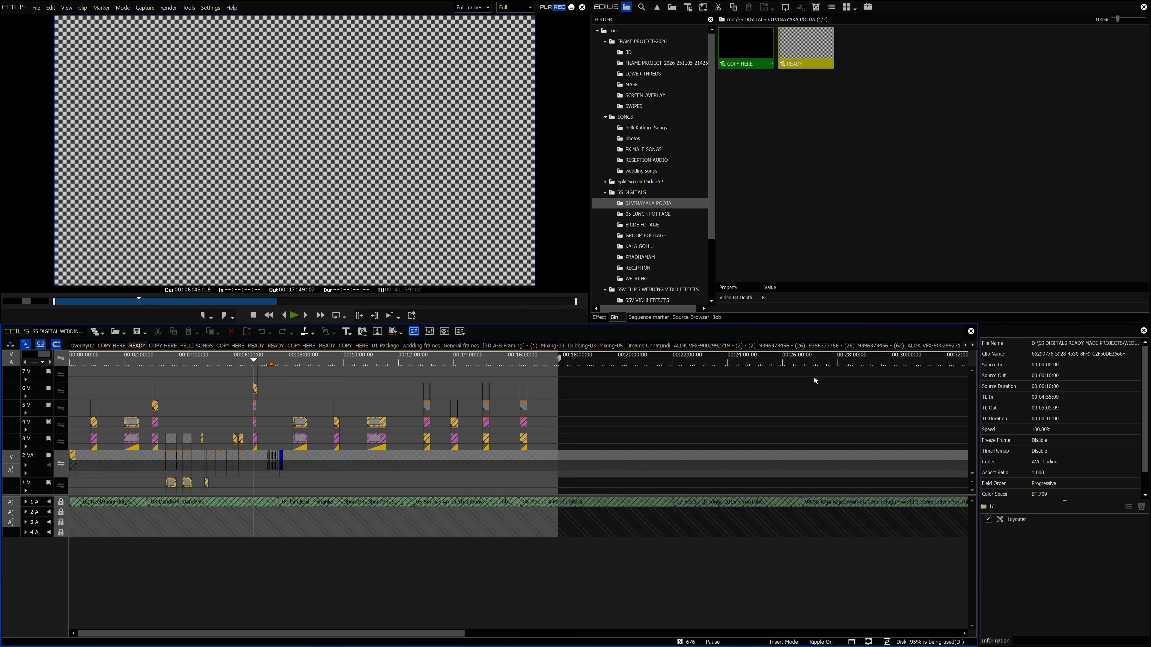
drag(818, 369, 43, 590)
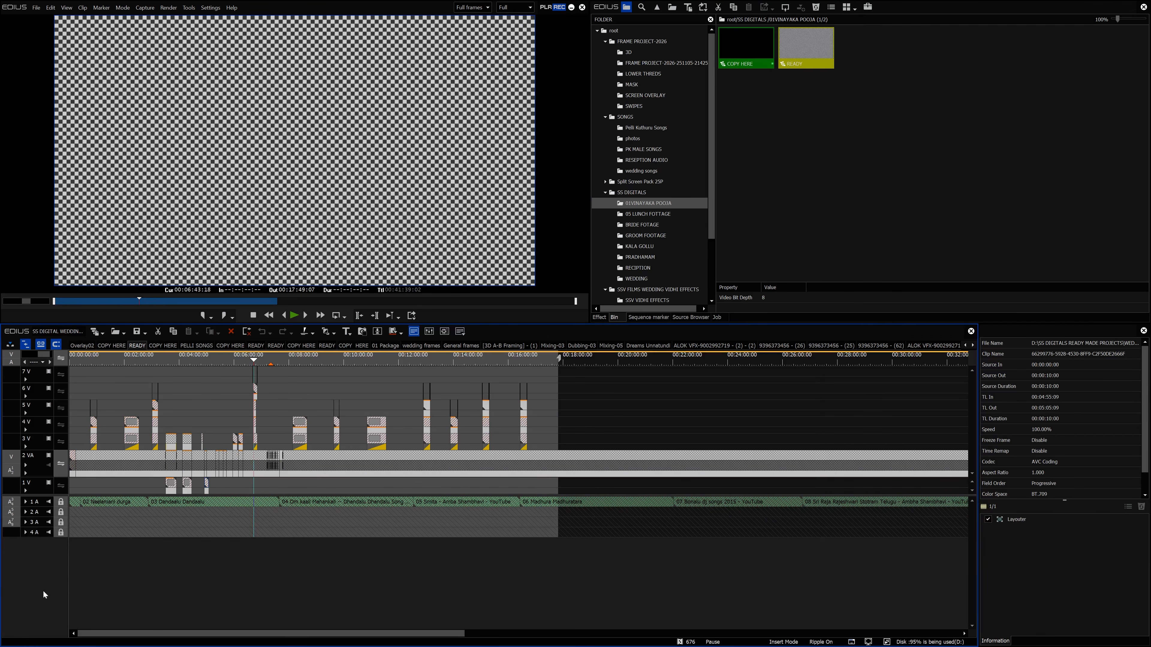
key(Delete)
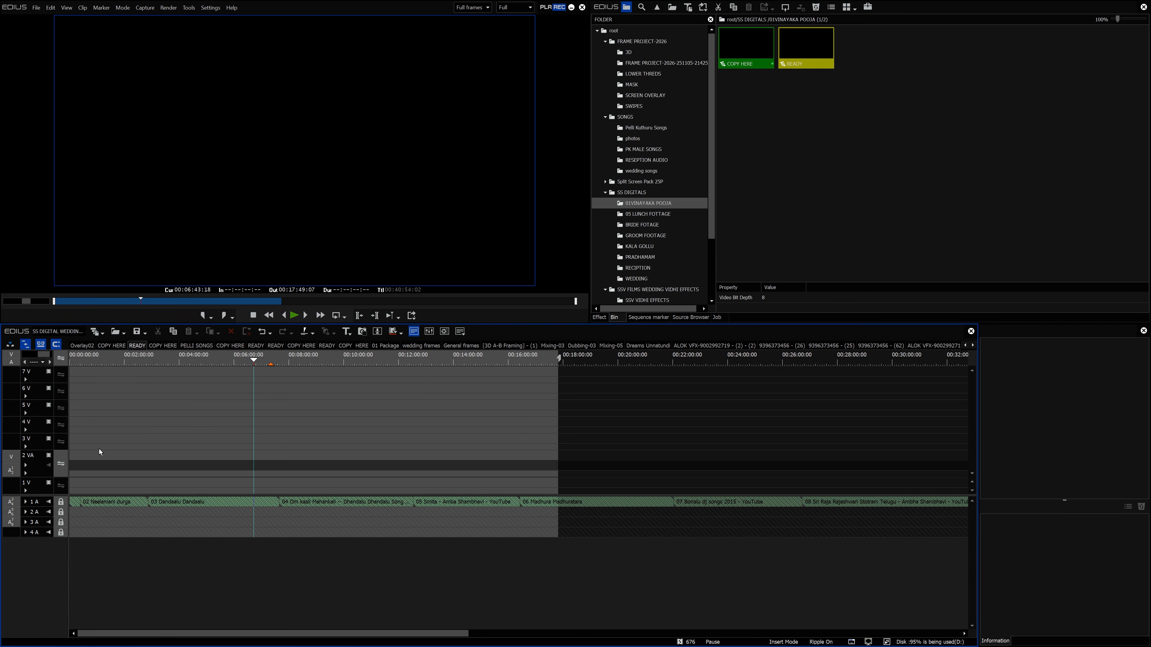
Step: Unlock audio tracks 1A, 2A, 3A and 4A in the READY sequence
drag(101, 452, 811, 613)
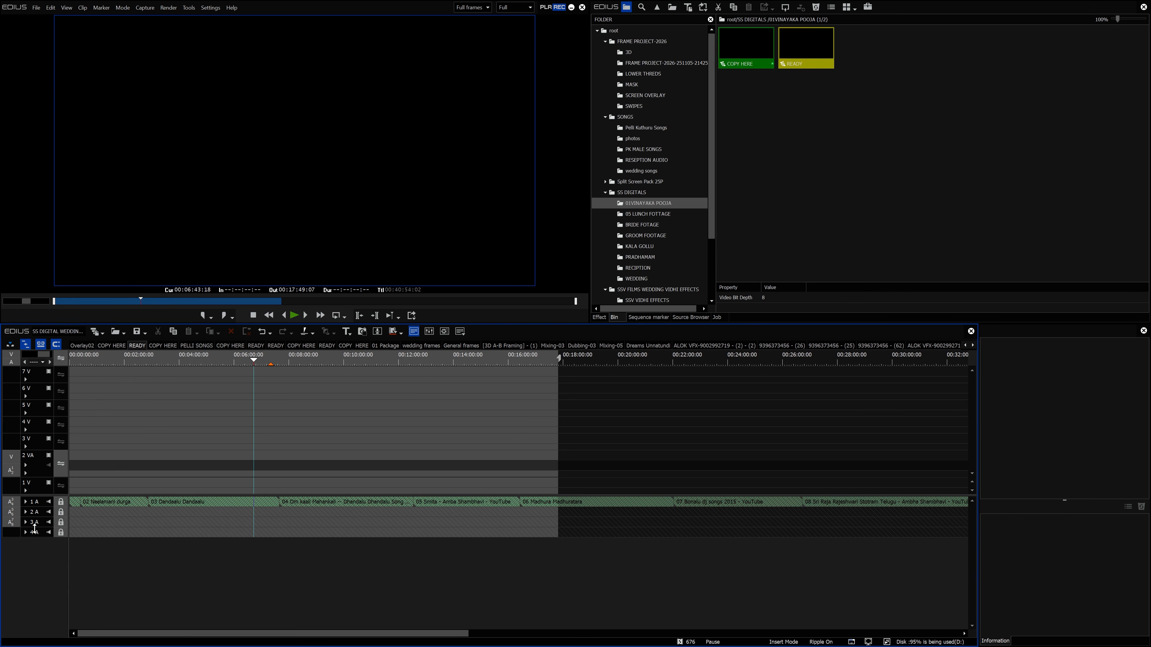
click(62, 504)
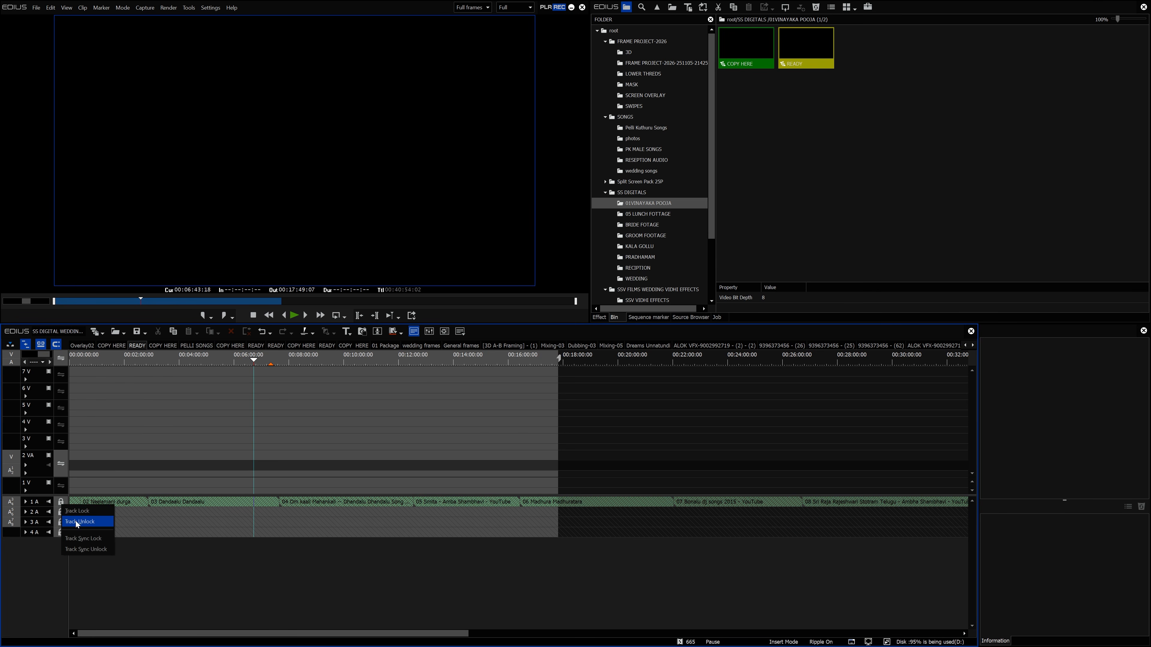
click(75, 521)
click(61, 513)
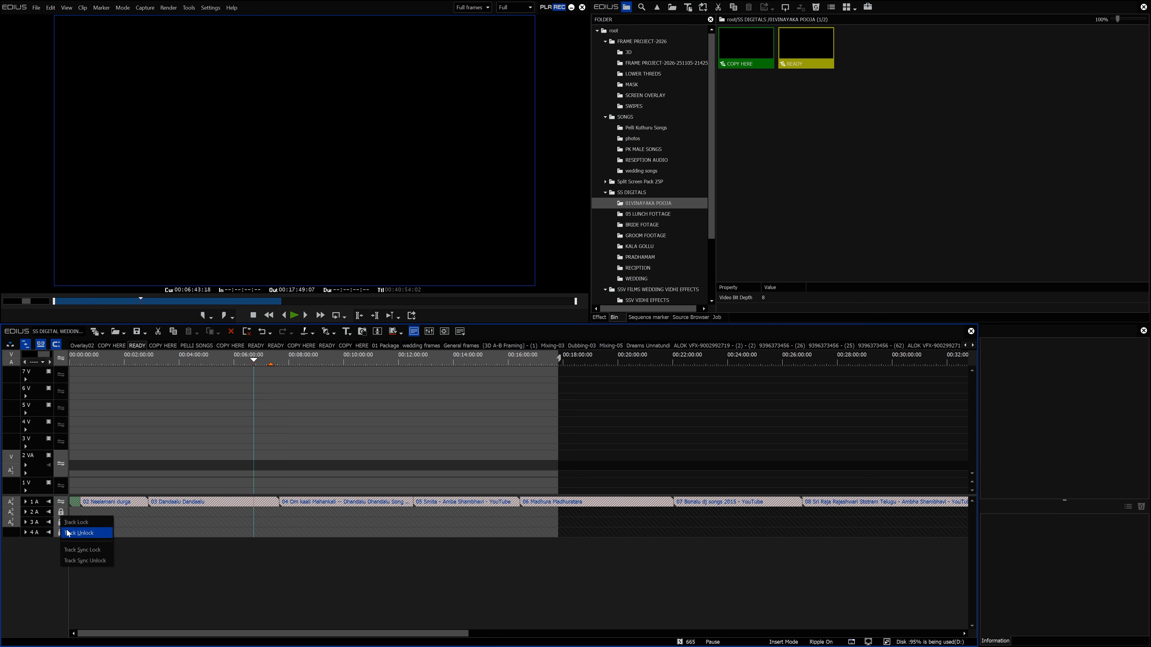
click(75, 531)
click(61, 522)
click(65, 537)
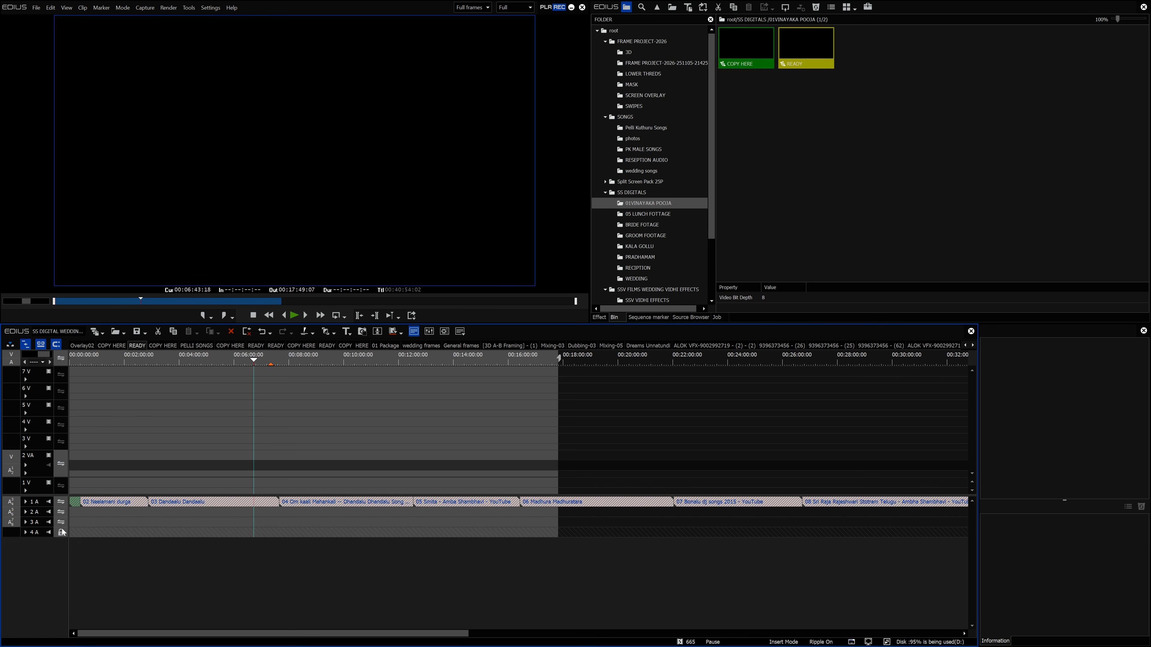
click(61, 530)
click(71, 552)
Step: Delete all the song clips from the unlocked audio tracks and fit the emptied timeline to the window
drag(74, 463, 1055, 589)
key(Delete)
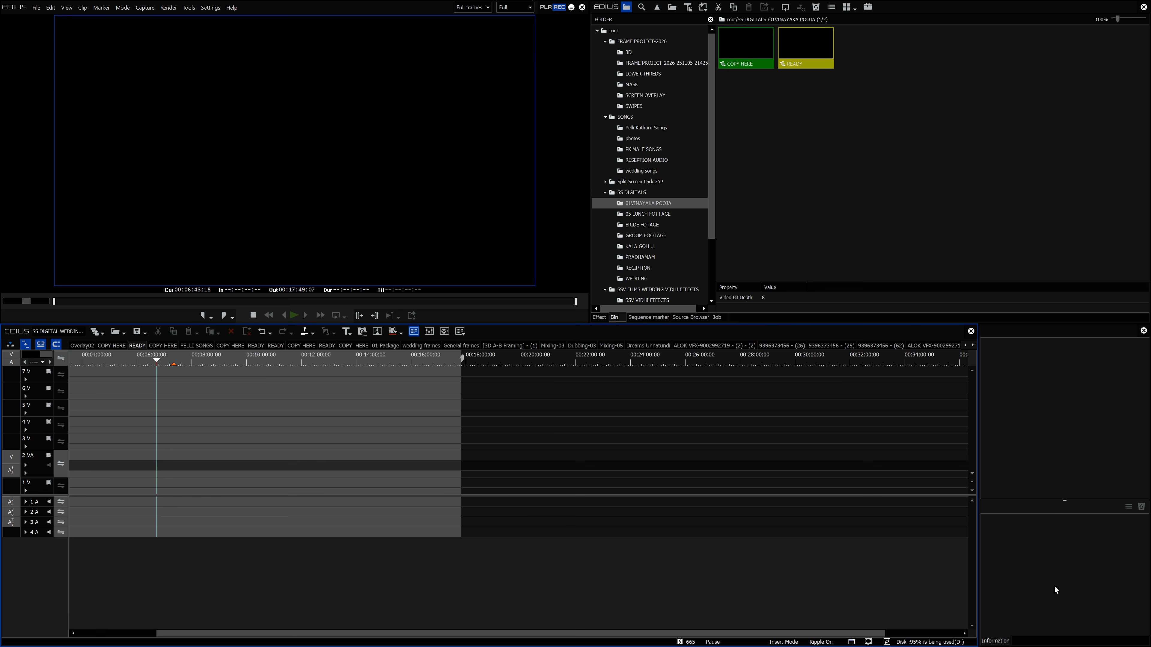
click(45, 353)
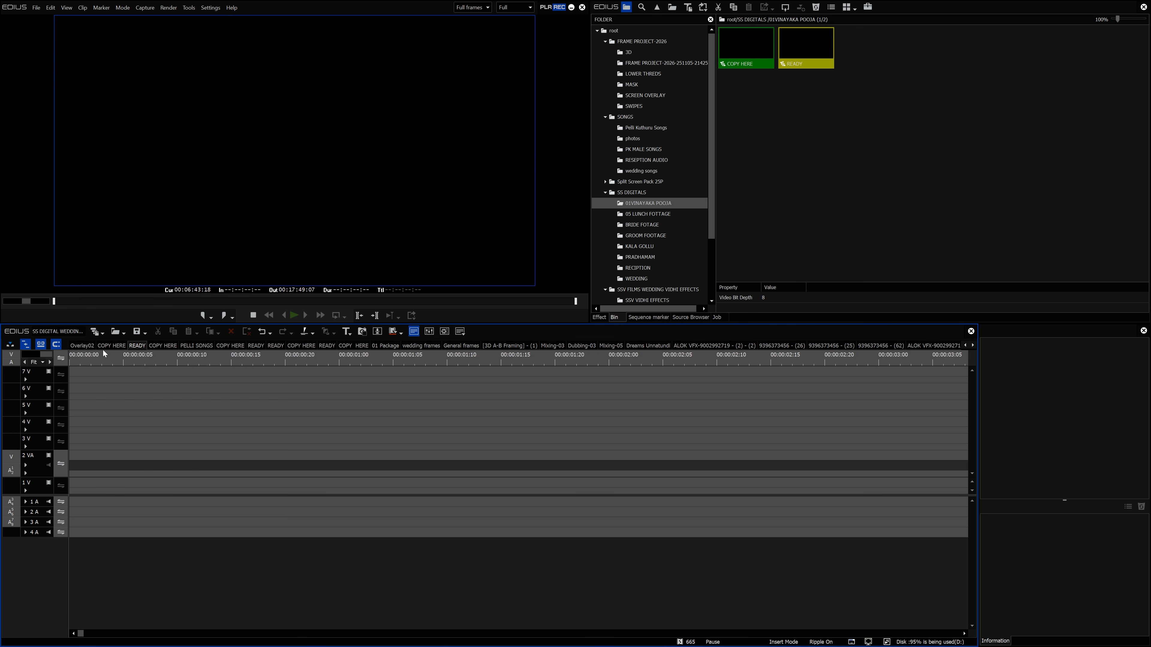
drag(86, 637, 191, 628)
Step: Place the COPY HERE sequence from the 01VINAYAKA POOJA folder at the start of track 2 VA and scrub through it
click(872, 123)
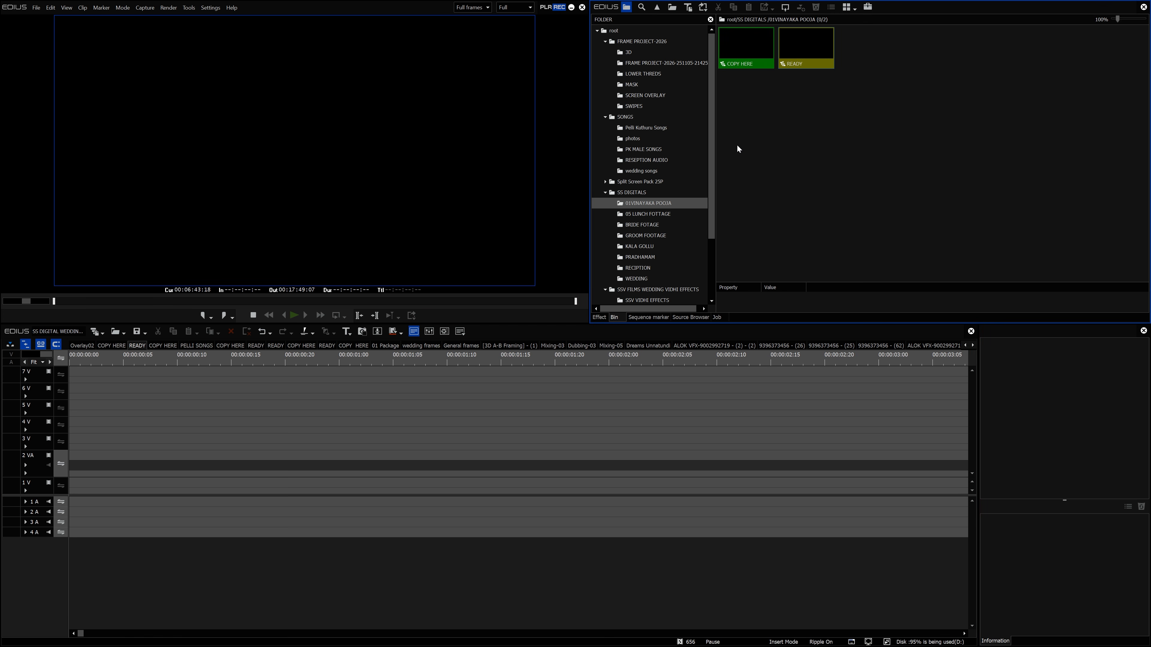
mouse_move(758, 52)
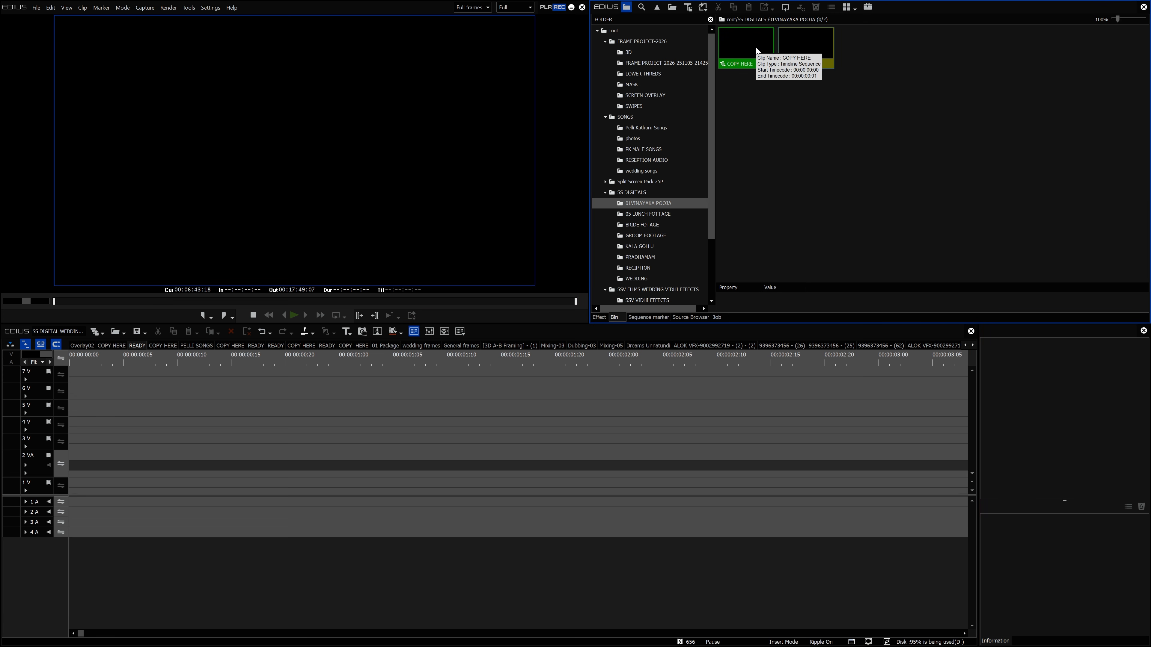
drag(749, 44, 897, 474)
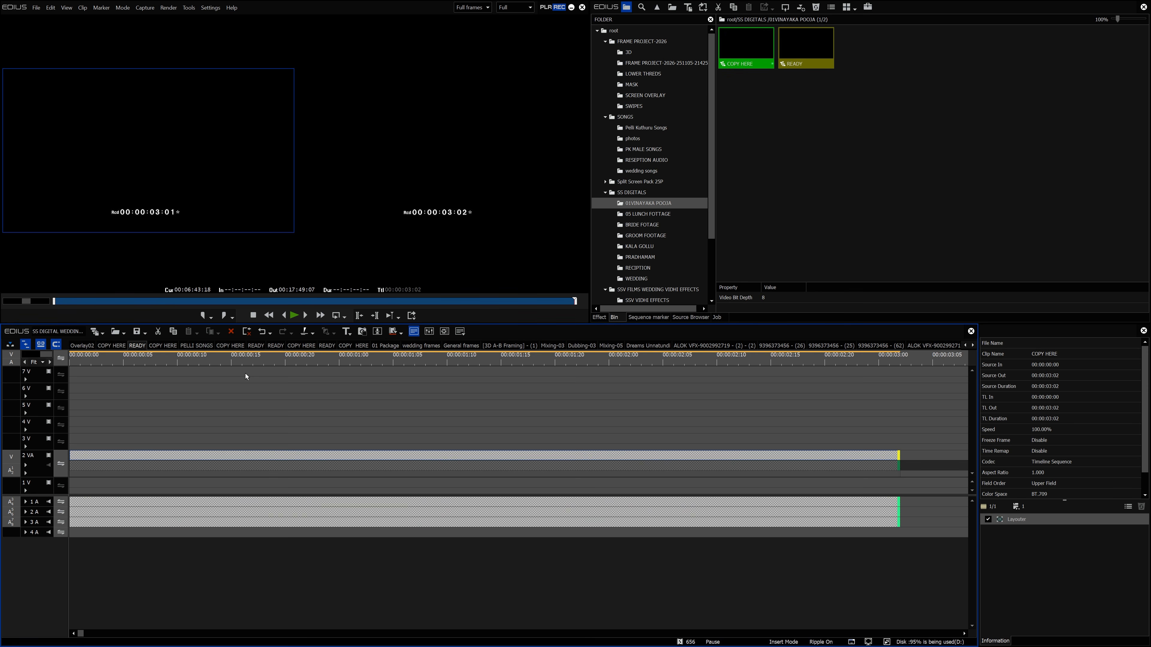
click(147, 362)
drag(145, 365, 263, 362)
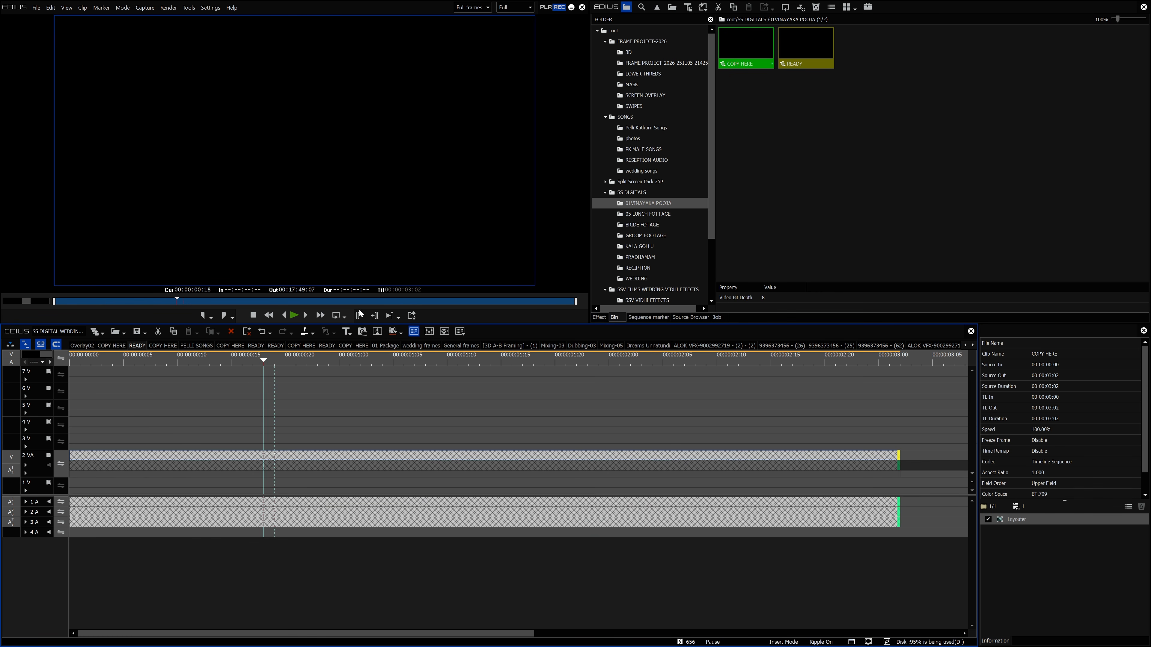
Step: Open the COPY HERE sequence from the BRIDE FOTAGE folder, fit its timeline and scrub to about 00:05:45
click(639, 41)
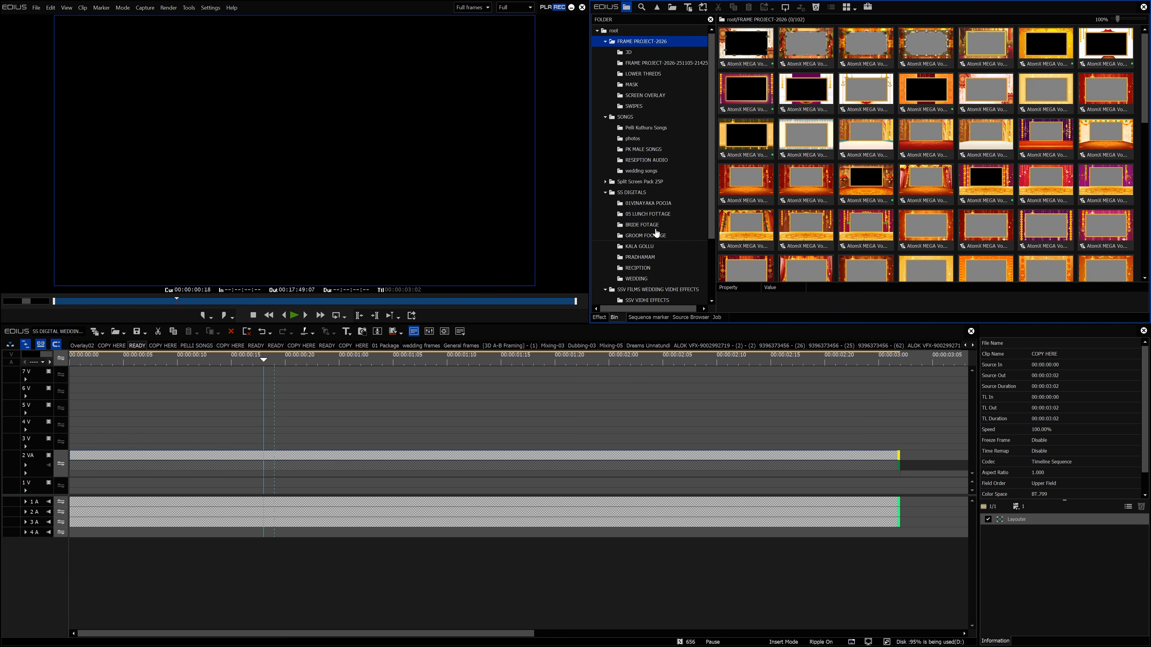
click(645, 226)
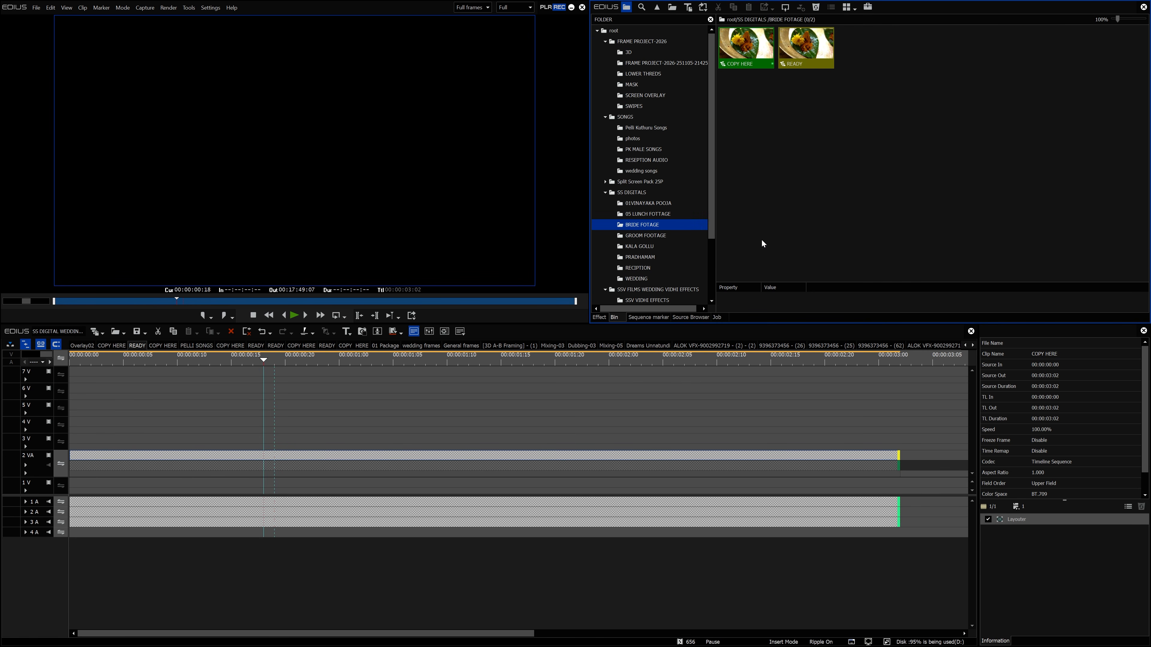
click(747, 45)
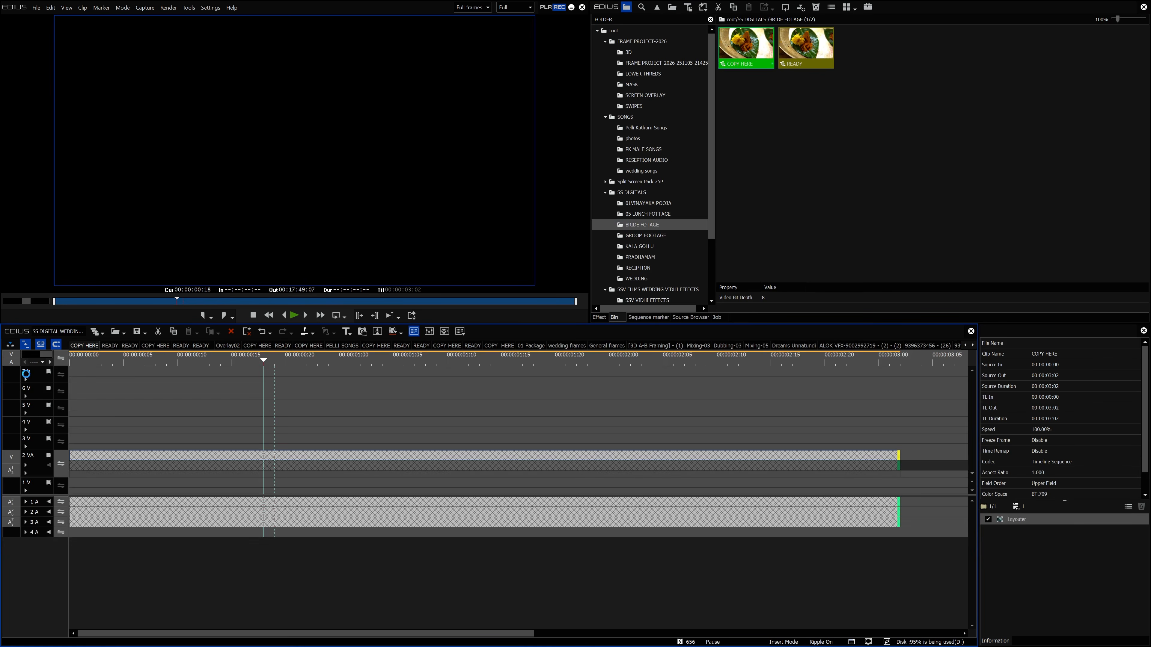
drag(50, 354, 89, 357)
drag(327, 358, 636, 348)
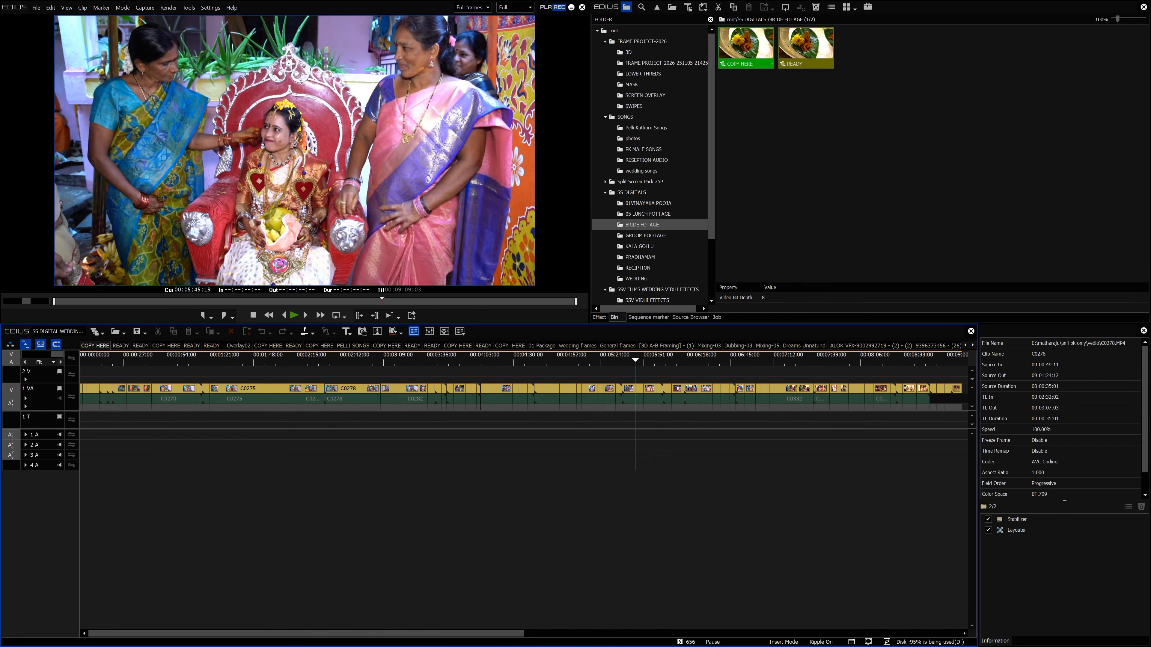
Step: Point out the Stabilizer effect on clip C0278 and review the bride footage near the start of the timeline
click(1027, 518)
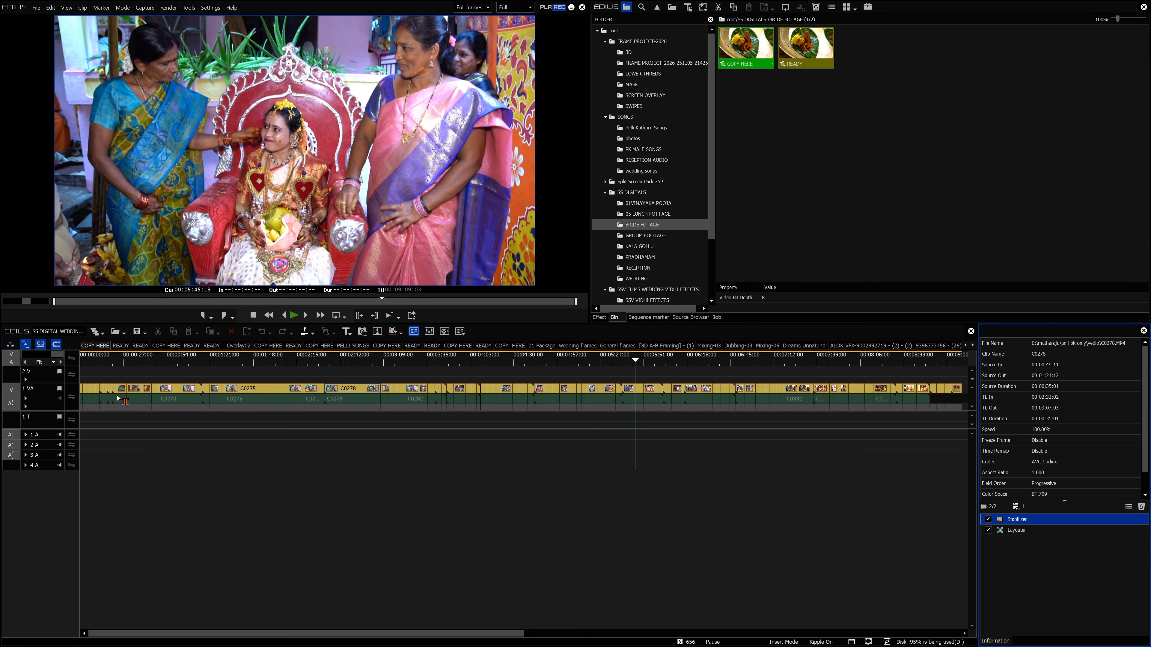
drag(93, 359, 942, 469)
drag(468, 635, 446, 633)
click(83, 373)
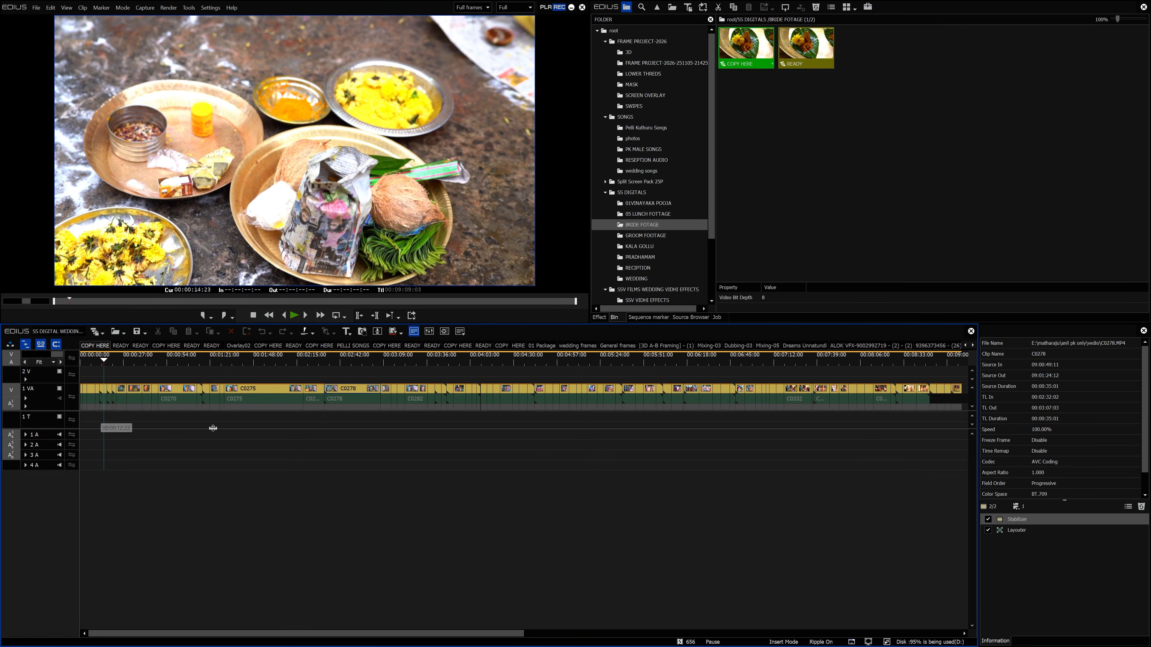
drag(103, 361, 88, 478)
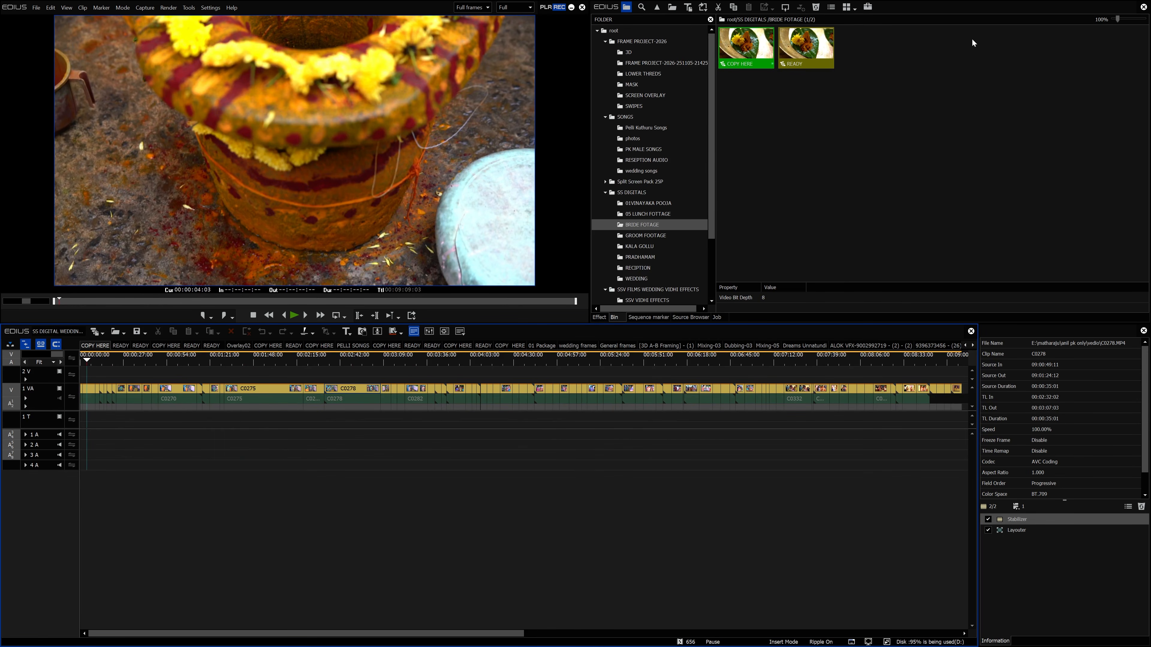
Step: Open the READY sequence from the BRIDE FOTAGE folder, mute audio tracks 1A and 2A, and scrub to 00:09:09:03
double_click(806, 47)
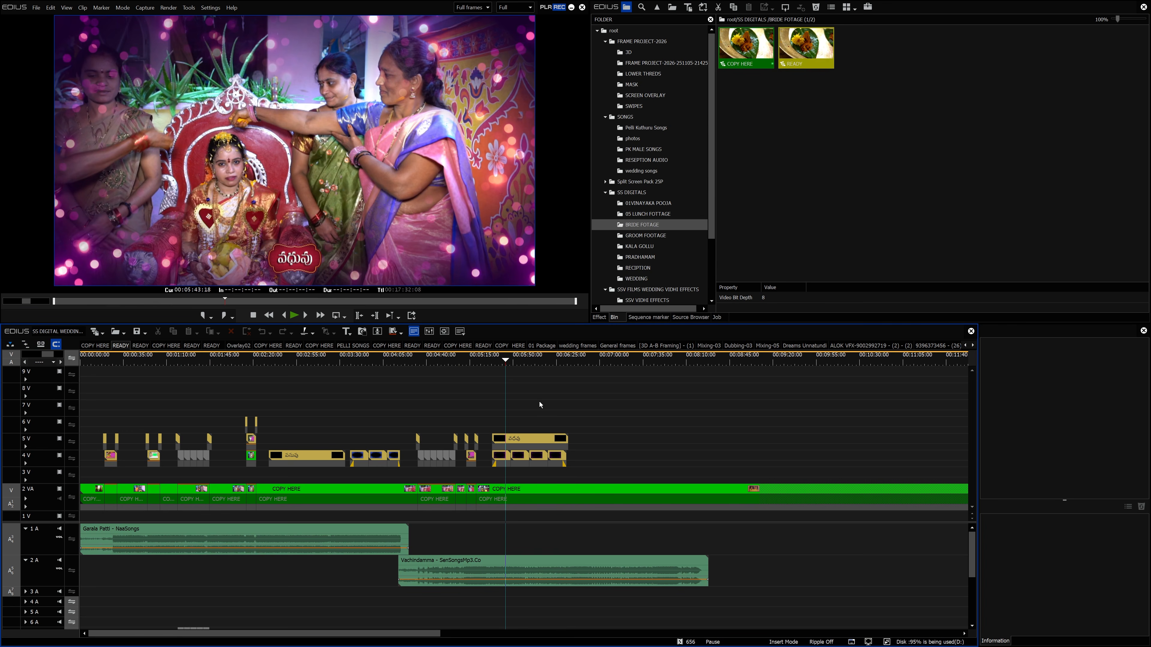
drag(500, 361, 135, 363)
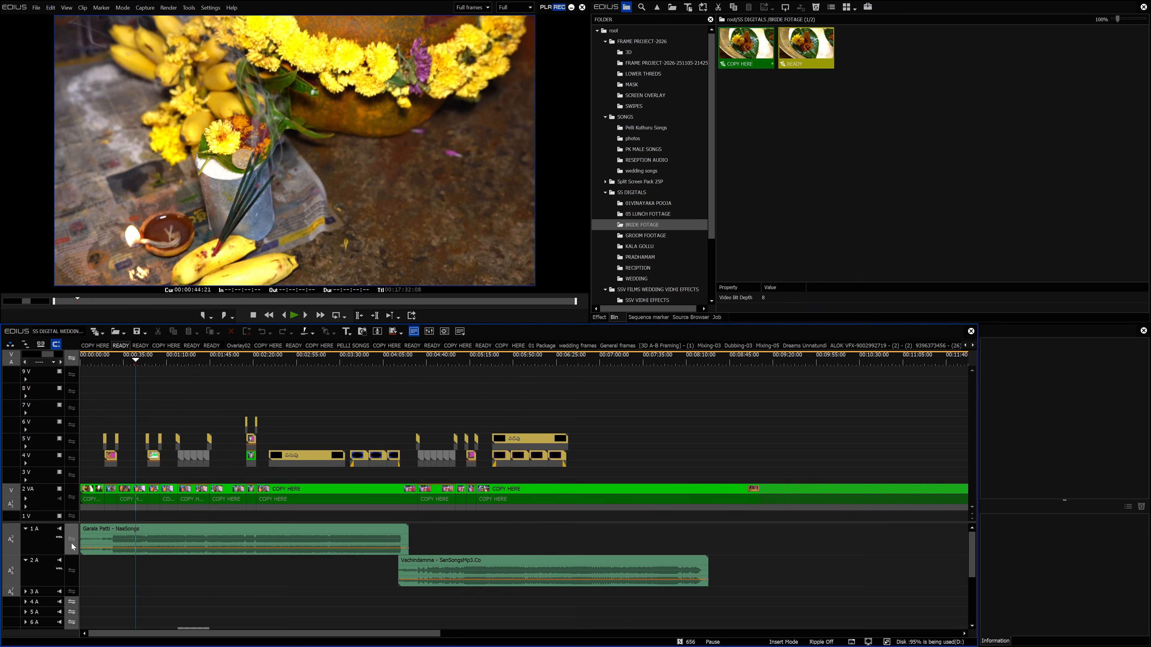
click(57, 530)
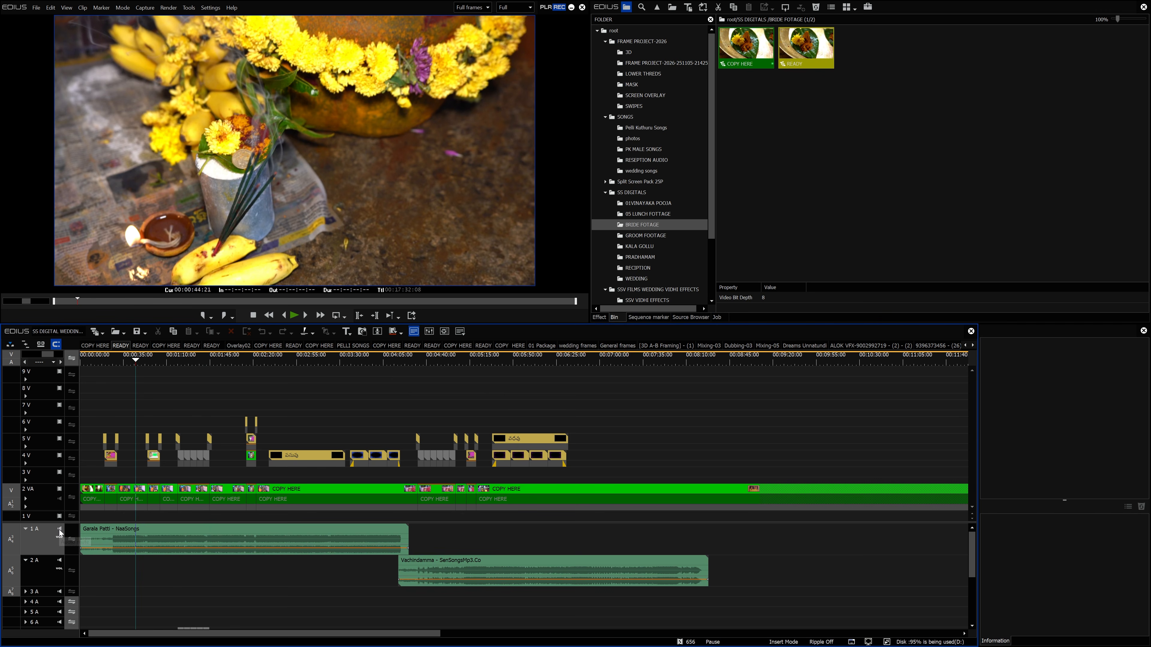
click(59, 529)
click(59, 561)
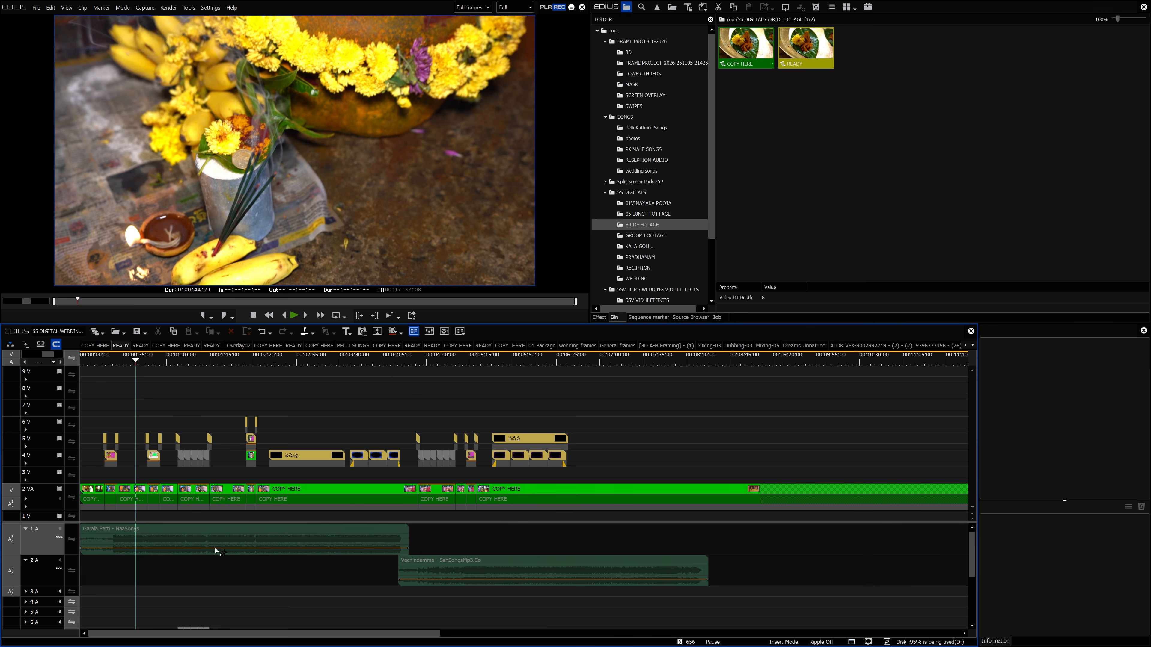
drag(149, 358, 759, 376)
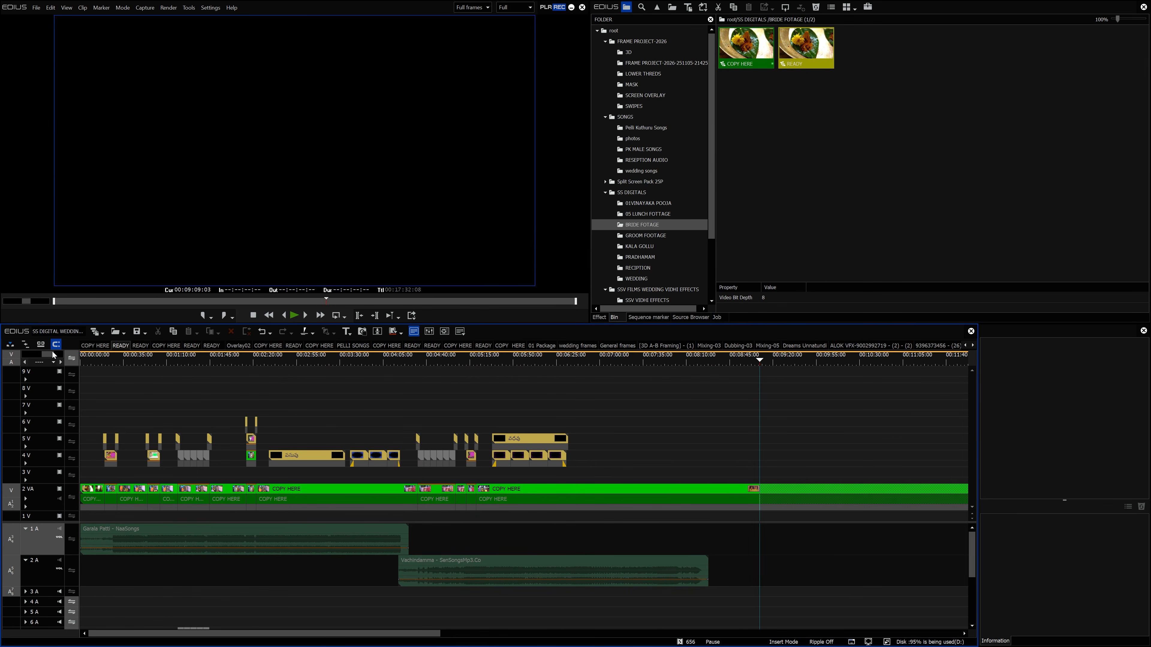
Step: Fit the READY timeline and extend the last COPY HERE clip on track 2 VA to about 00:18:25:23
drag(54, 355, 60, 354)
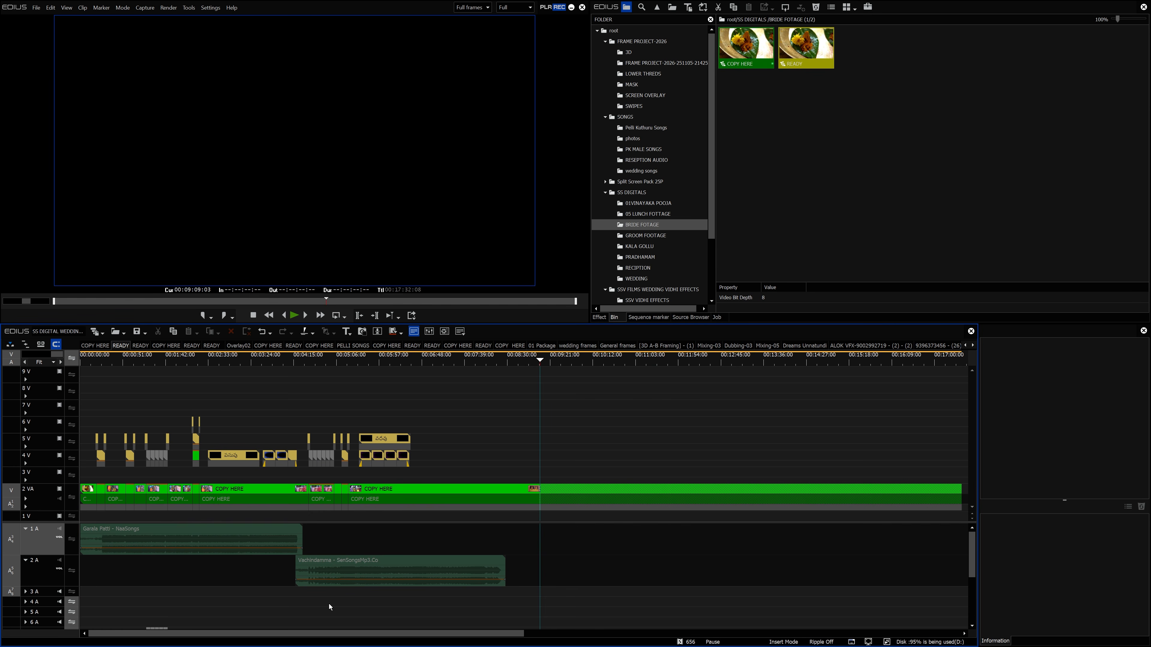
drag(327, 633, 360, 634)
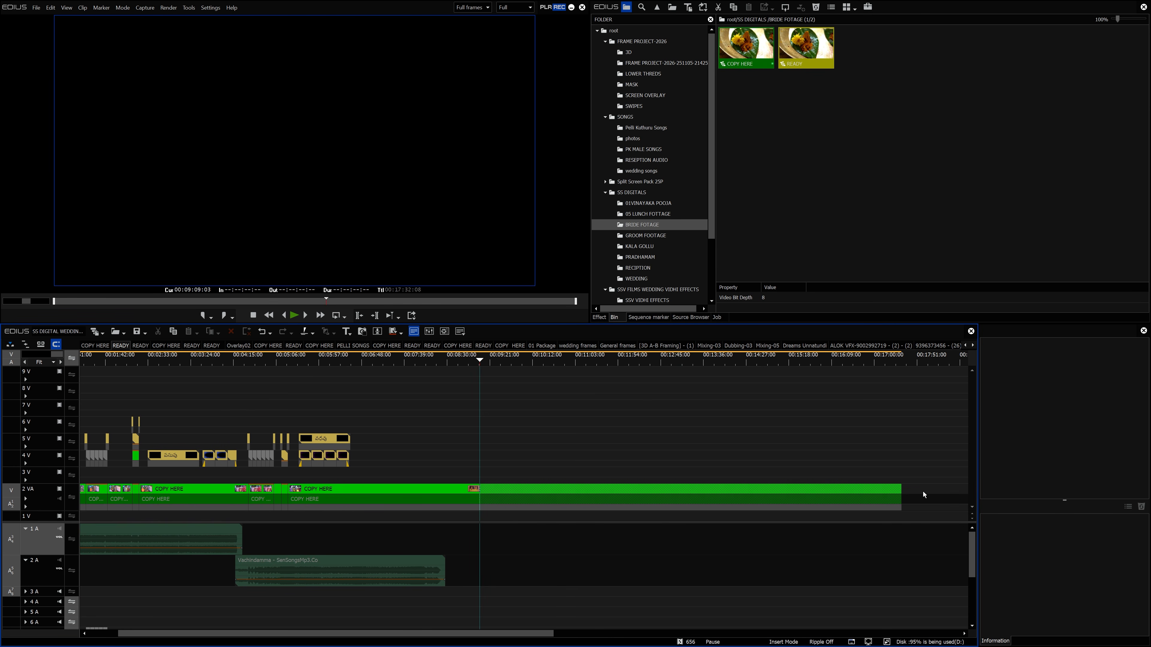
drag(898, 493, 897, 519)
drag(926, 517, 946, 499)
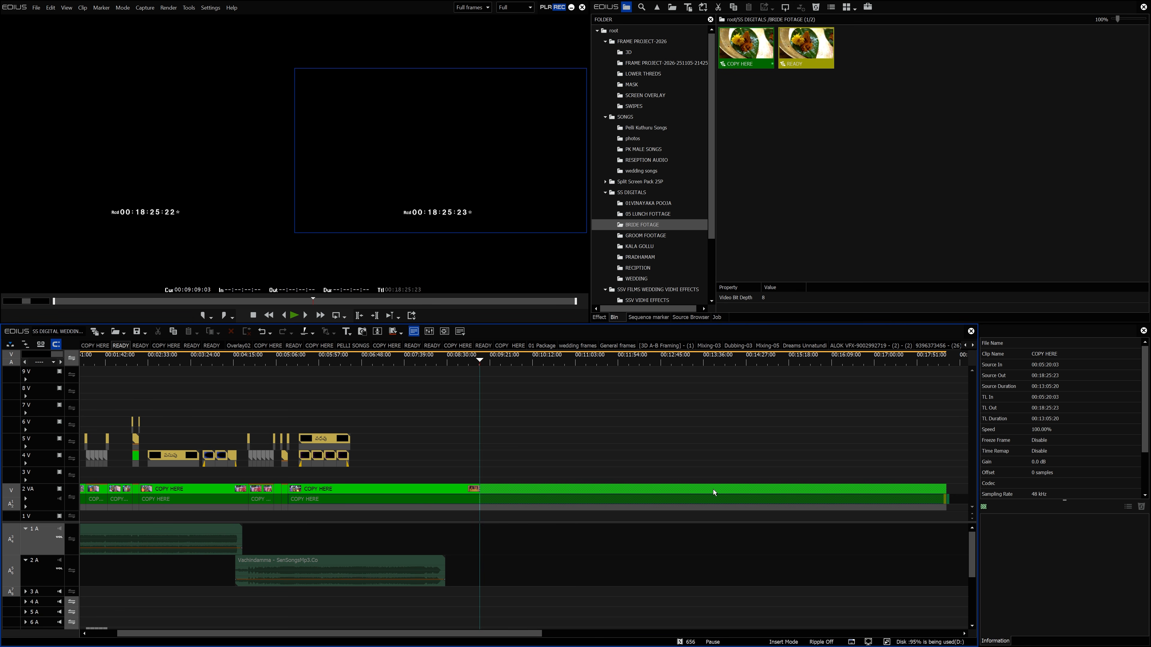
drag(470, 634, 442, 633)
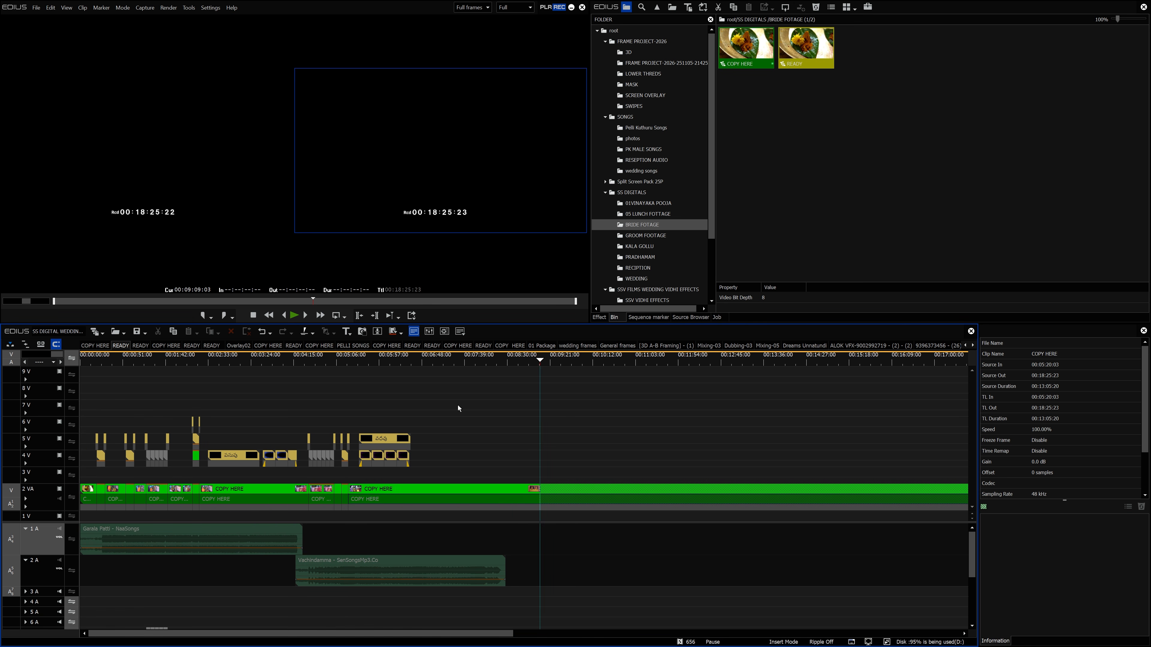
mouse_move(411, 361)
mouse_down()
mouse_move(359, 363)
mouse_move(429, 362)
mouse_up()
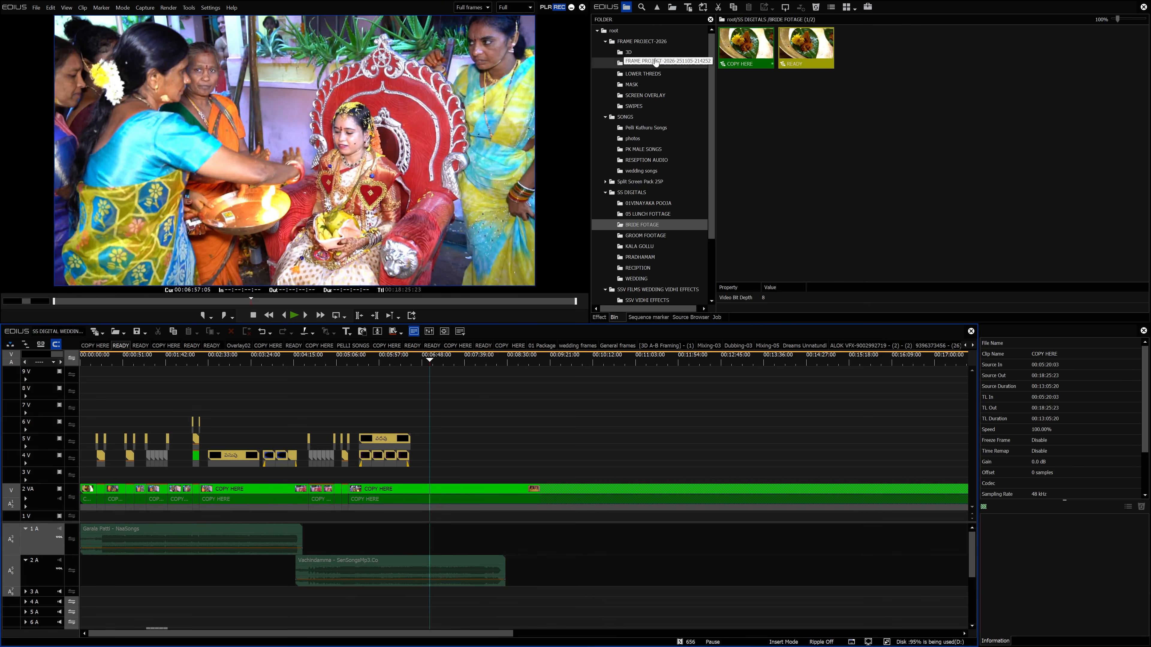
click(650, 63)
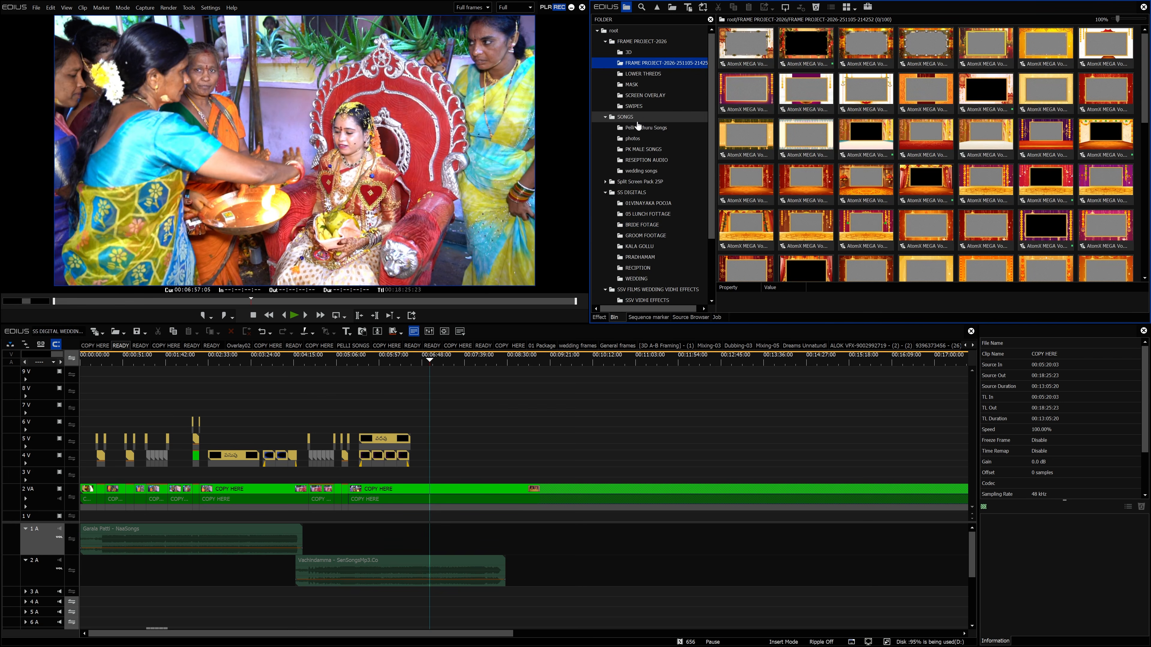
scroll(637, 148, down, 1)
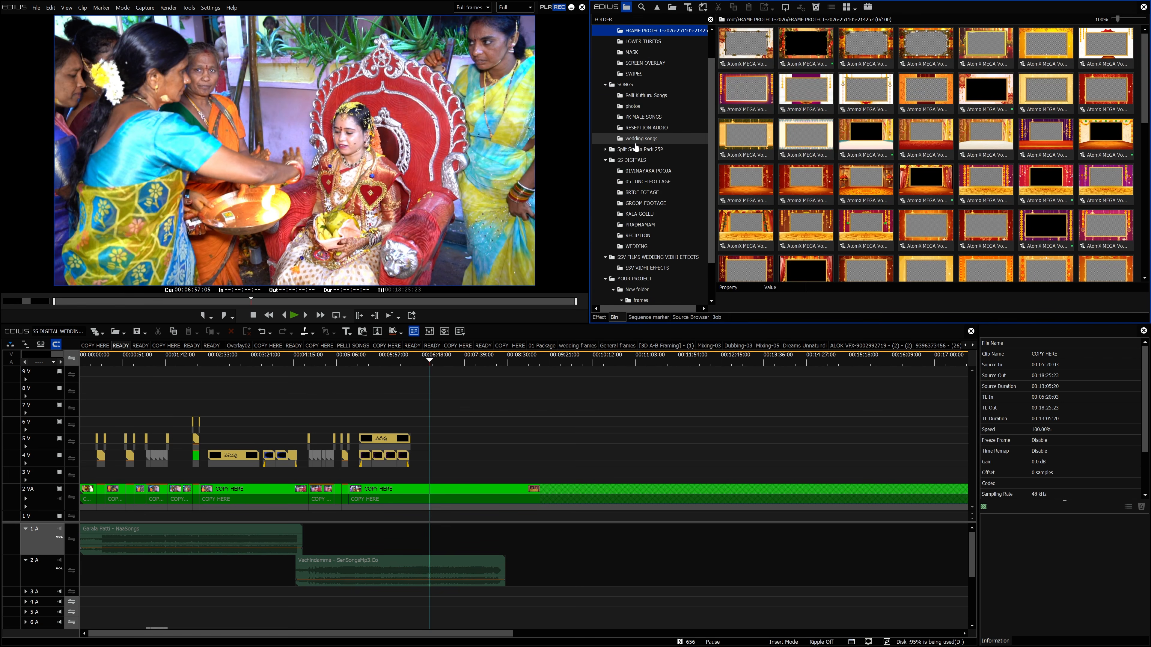
Step: Open the VIDHI EFFECTS sequence from the SSV VIDHI EFFECTS folder and select the complete effect clip stack at about 00:03:20
click(629, 268)
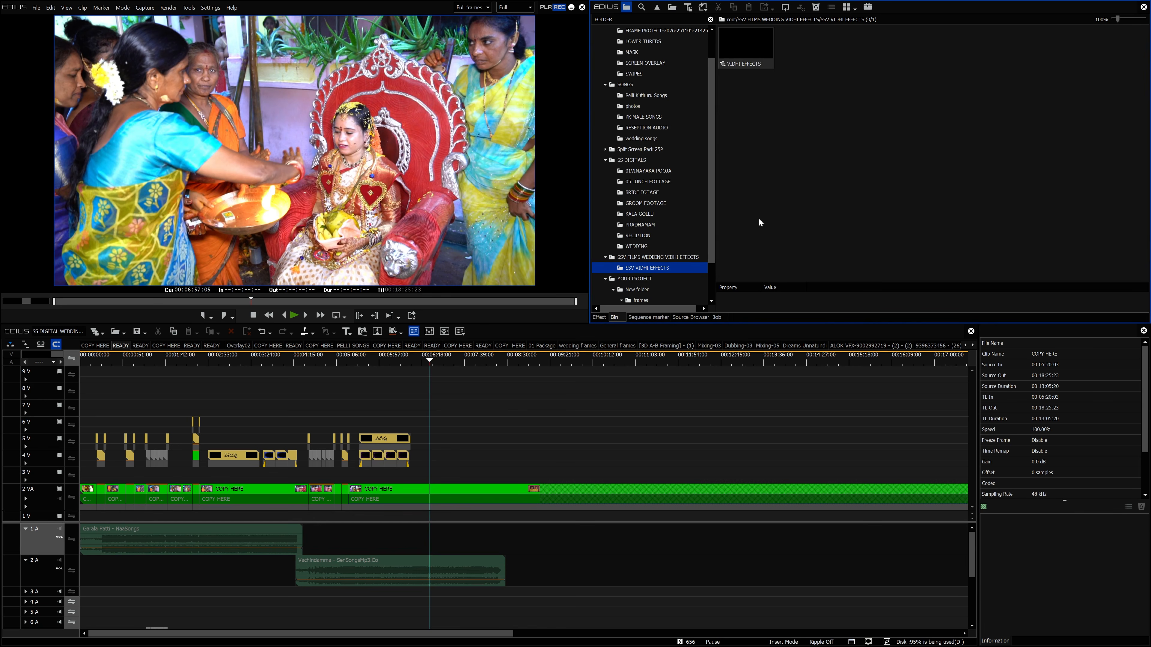
double_click(744, 46)
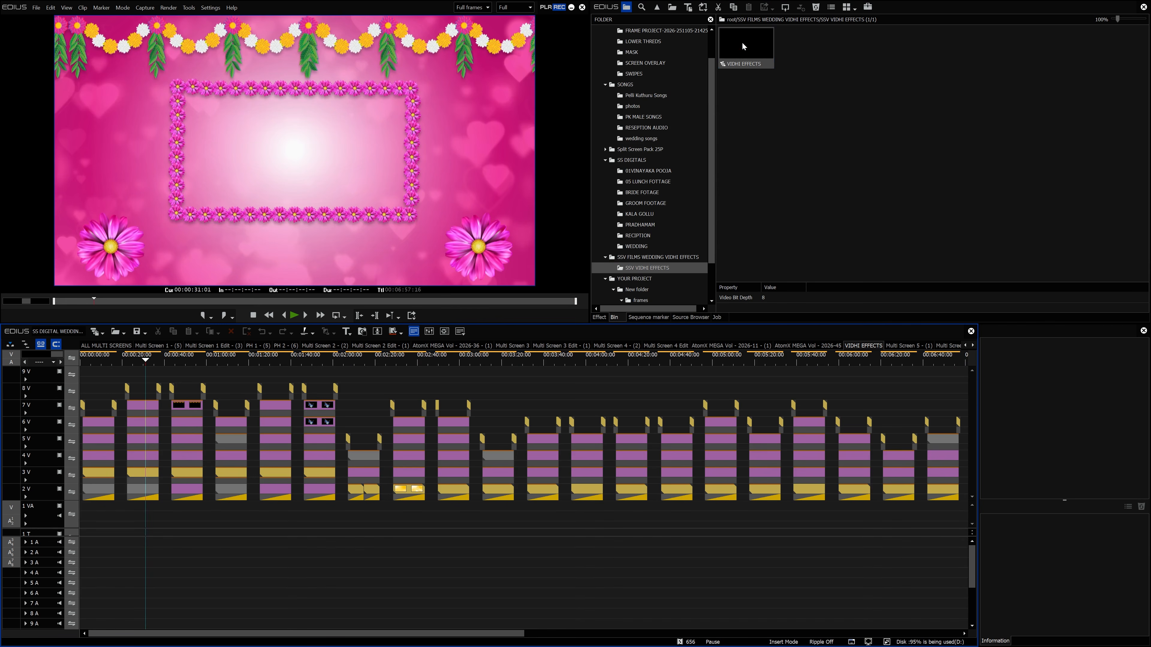
drag(142, 361, 503, 359)
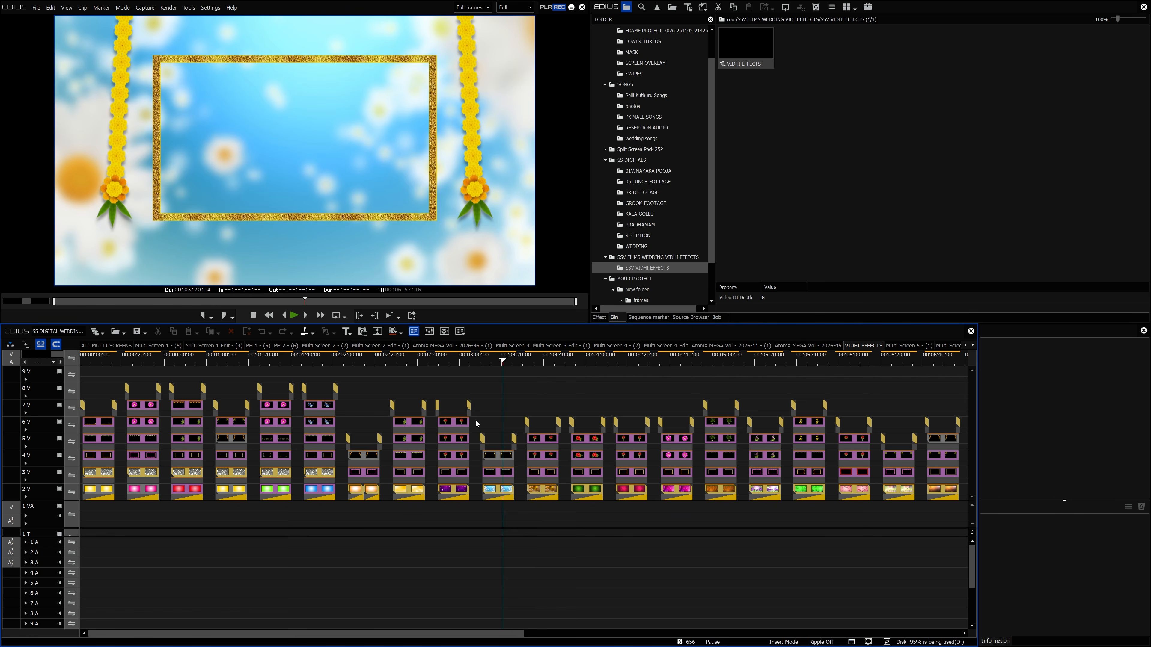
drag(477, 423, 522, 522)
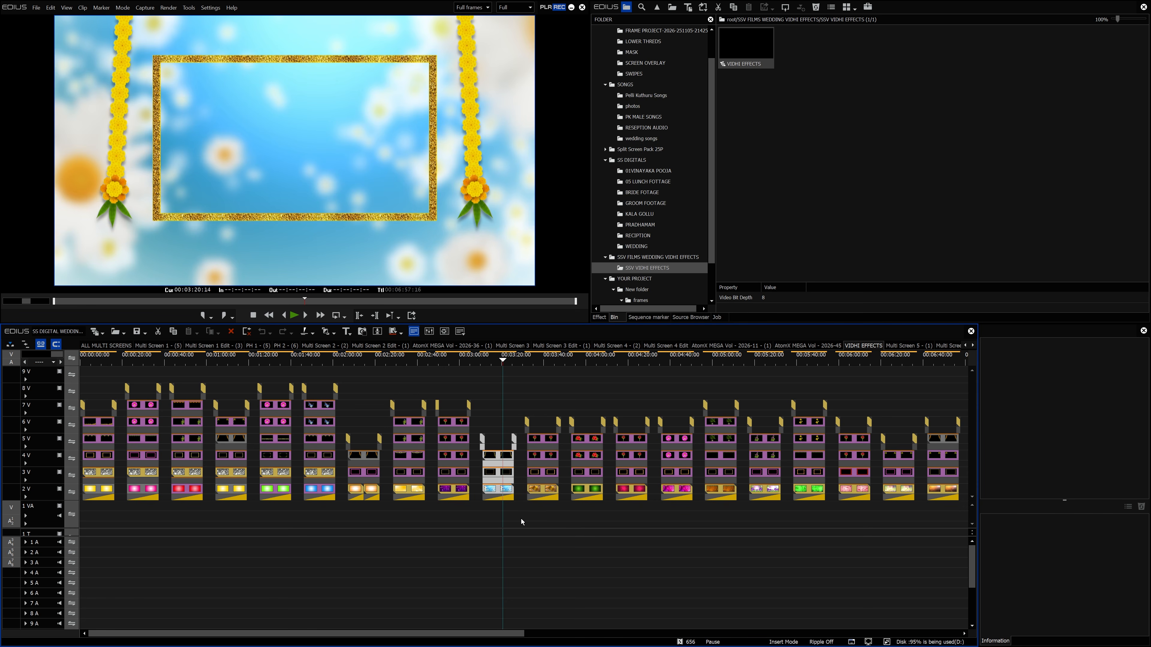
Step: Return to the READY sequence of the BRIDE FOTAGE folder and set the playhead to 00:06:53:24
click(648, 192)
double_click(789, 36)
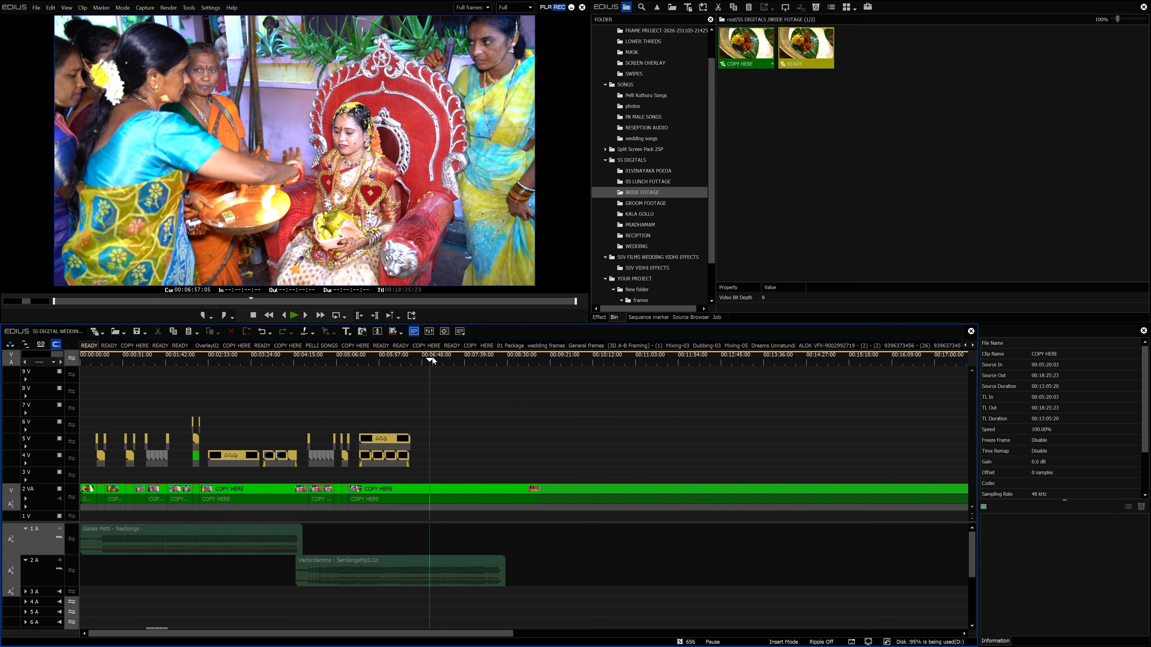
drag(433, 360, 427, 361)
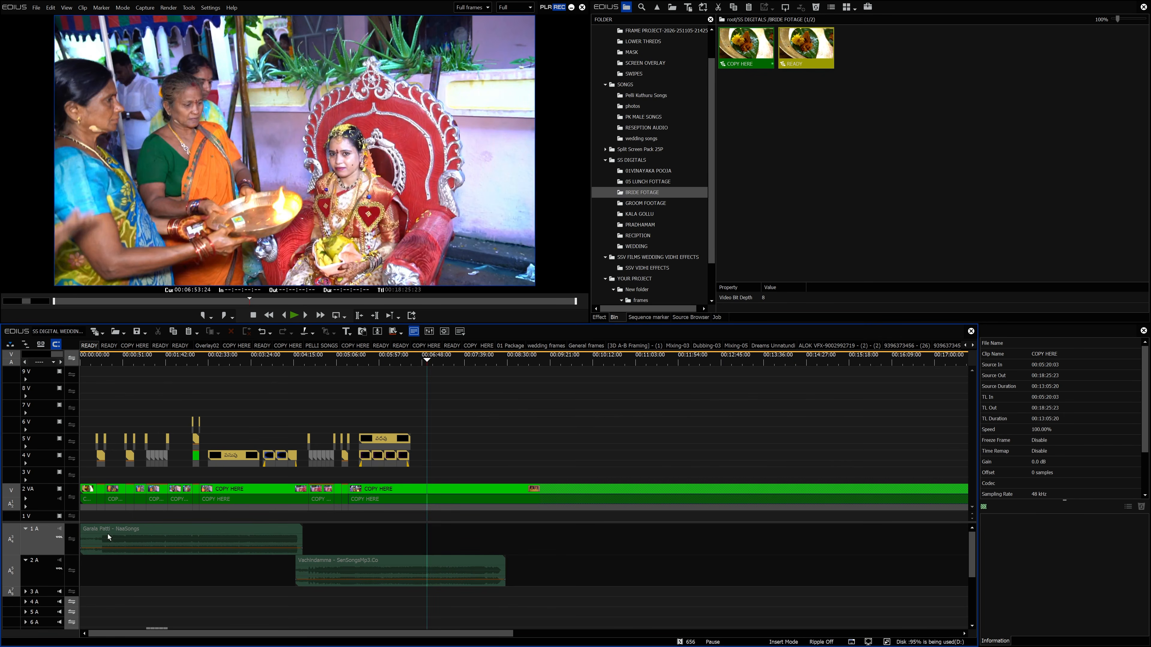
Step: Paste the copied effect clip stack from track 4 V upward at 00:06:53:24 in the READY sequence and play it back
click(38, 466)
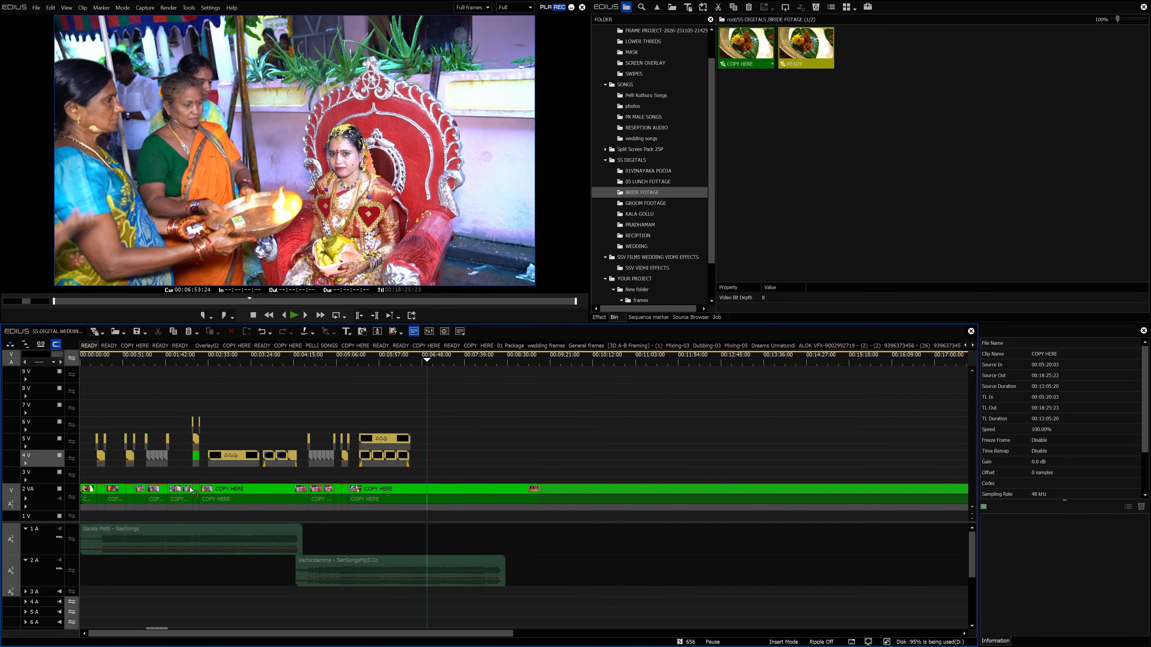
key(ctrl+v)
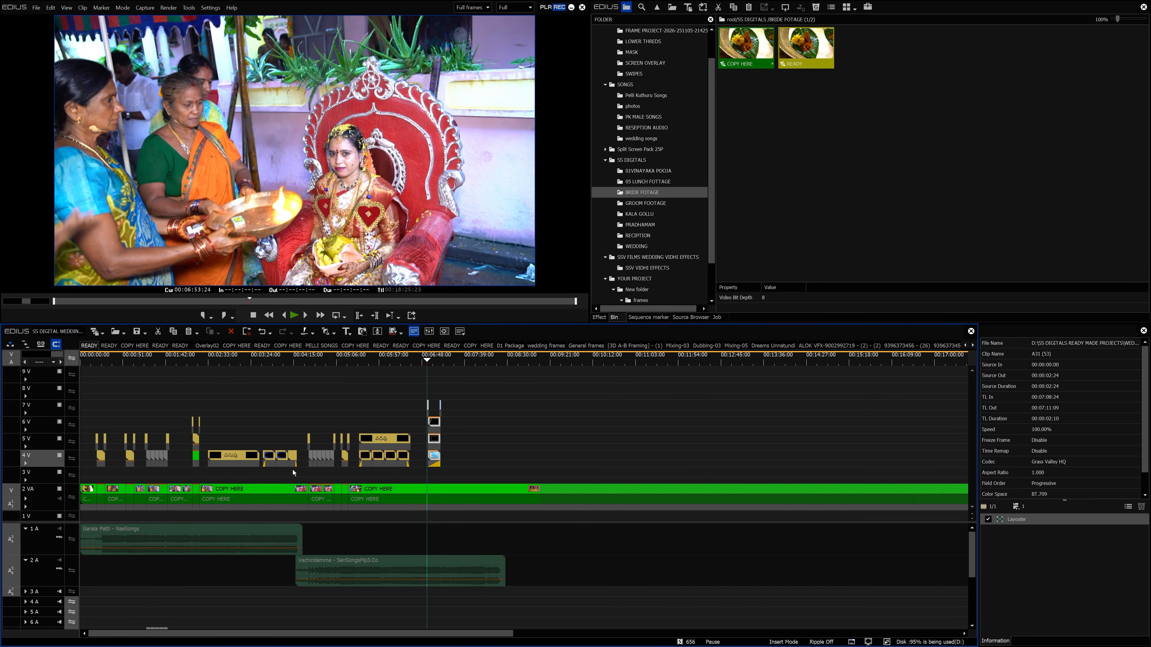
key(space)
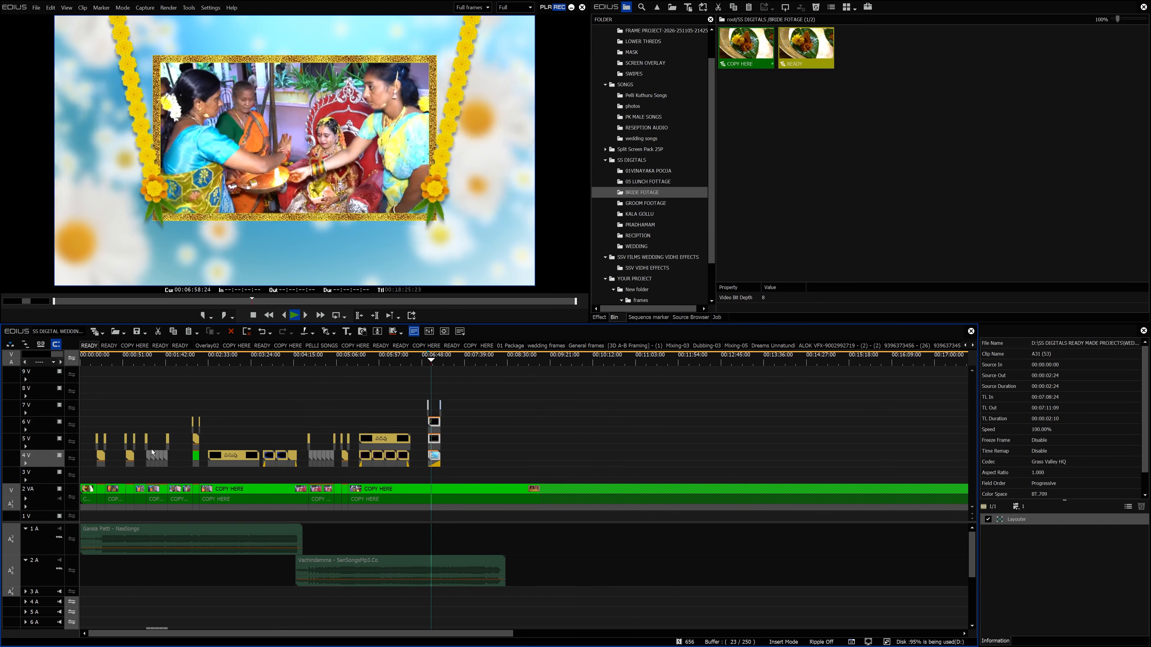
key(space)
drag(57, 354, 42, 355)
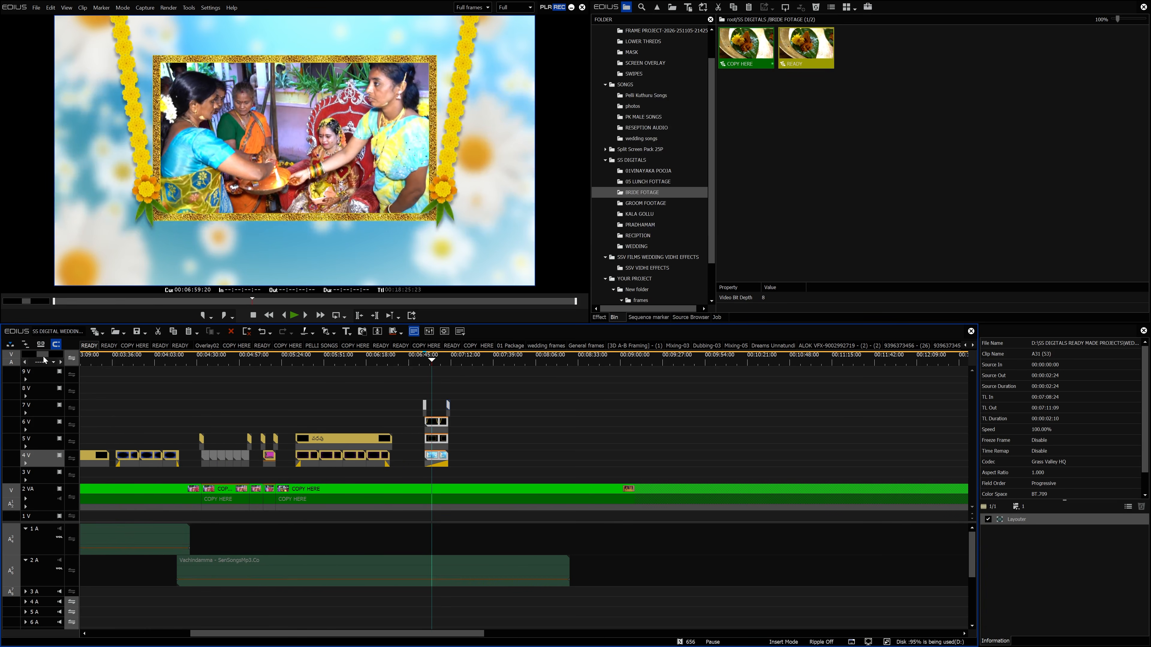
scroll(634, 55, up, 1)
click(644, 62)
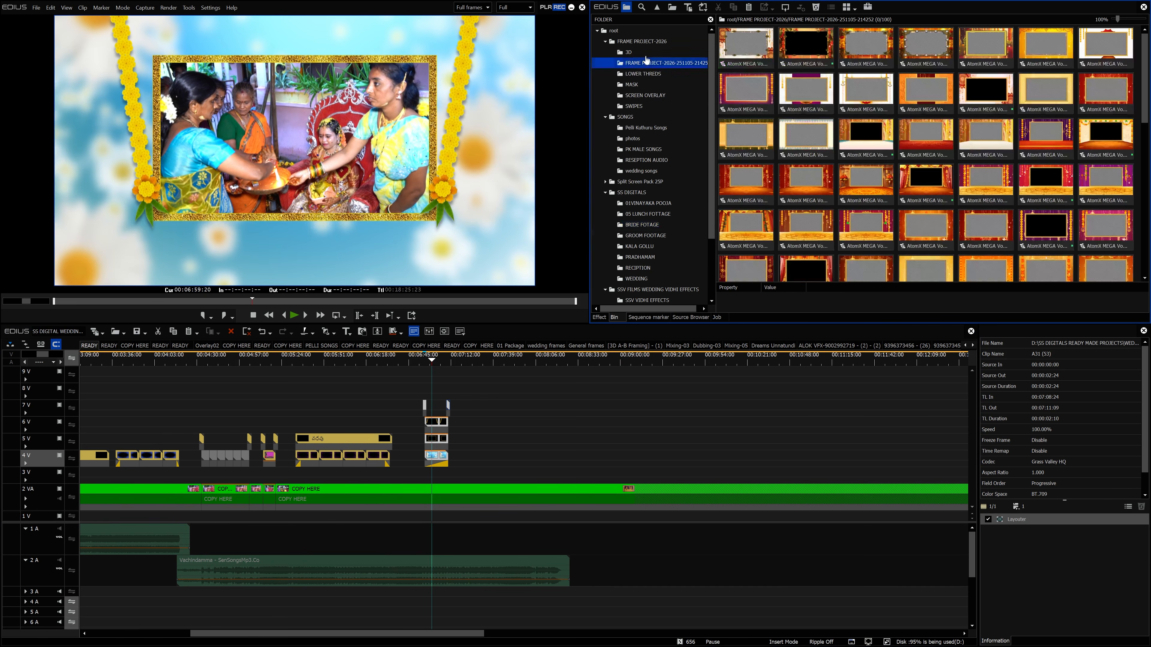
scroll(924, 113, down, 5)
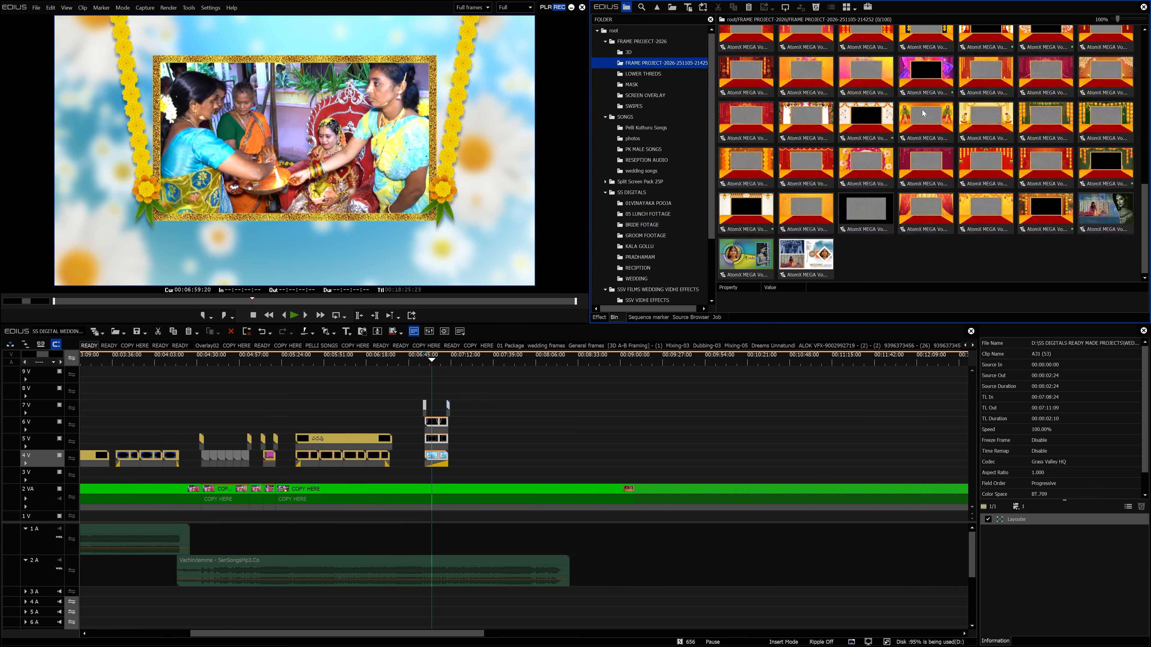
scroll(924, 113, down, 3)
scroll(1046, 163, up, 5)
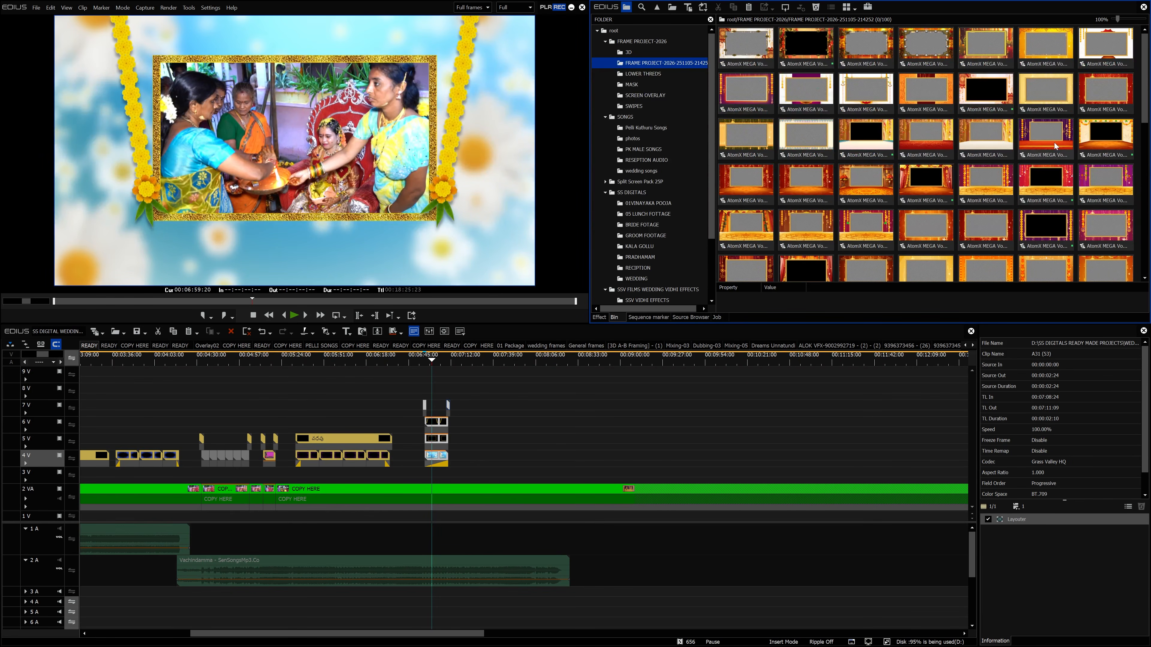
double_click(918, 94)
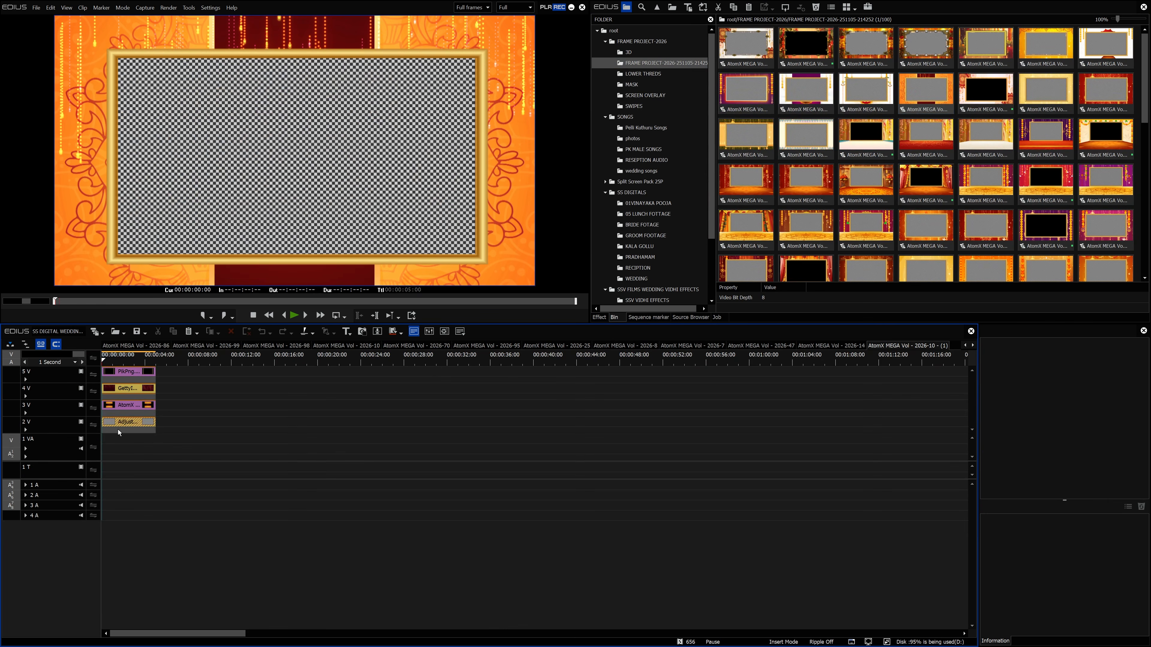
click(128, 422)
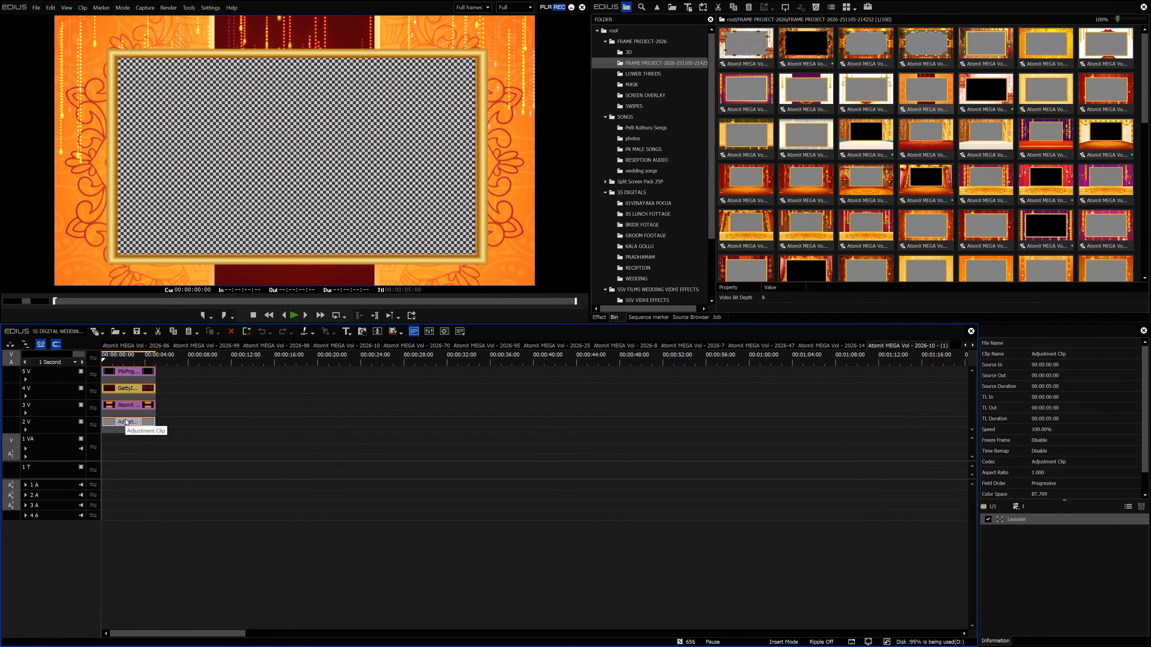
key(Delete)
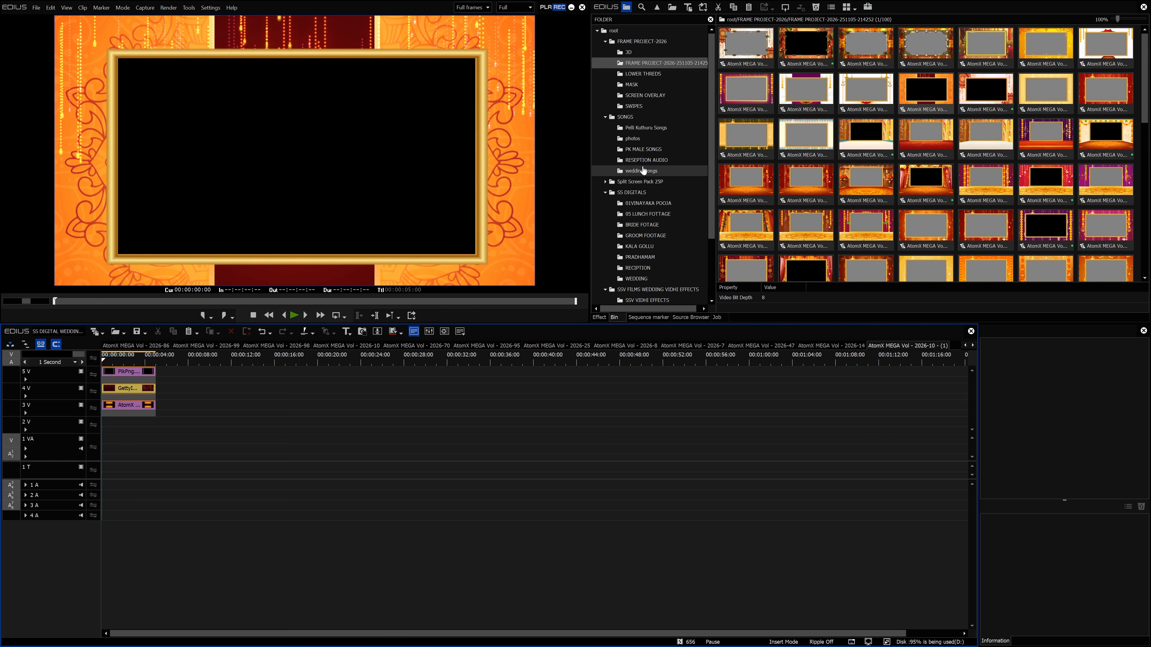
Step: Return to BRIDE FOTAGE's READY sequence and place the AtomX MEGA Vol - 2026-10 frame from FRAME PROJECT-2026 on track 4 V at 00:07:39:01
click(643, 224)
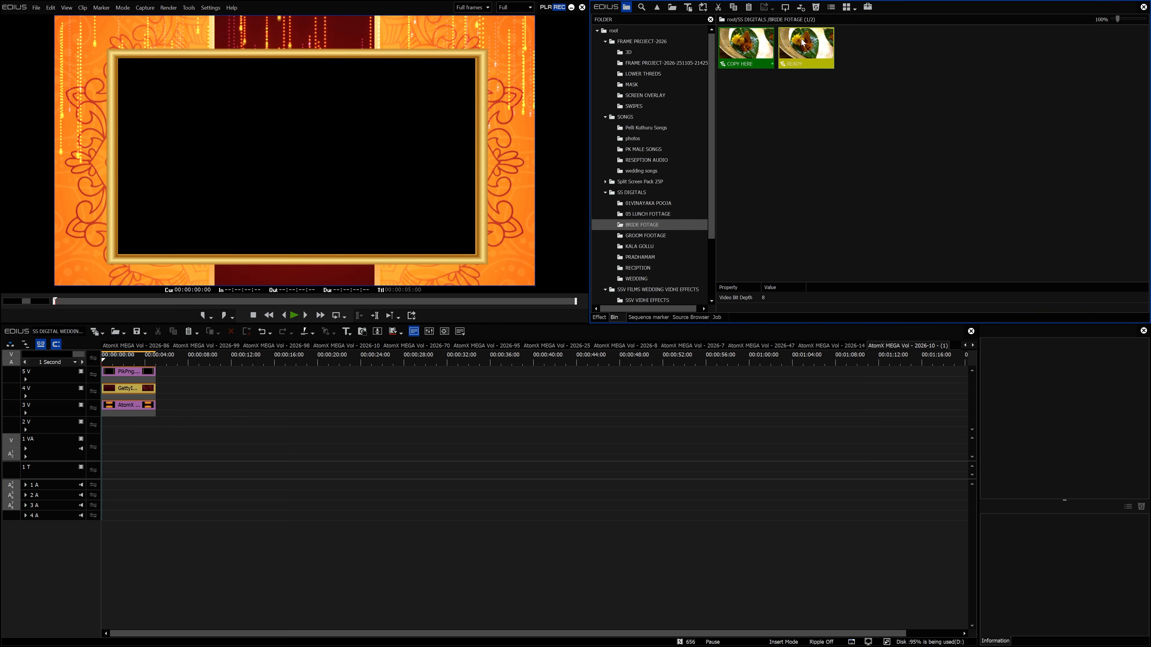
double_click(800, 39)
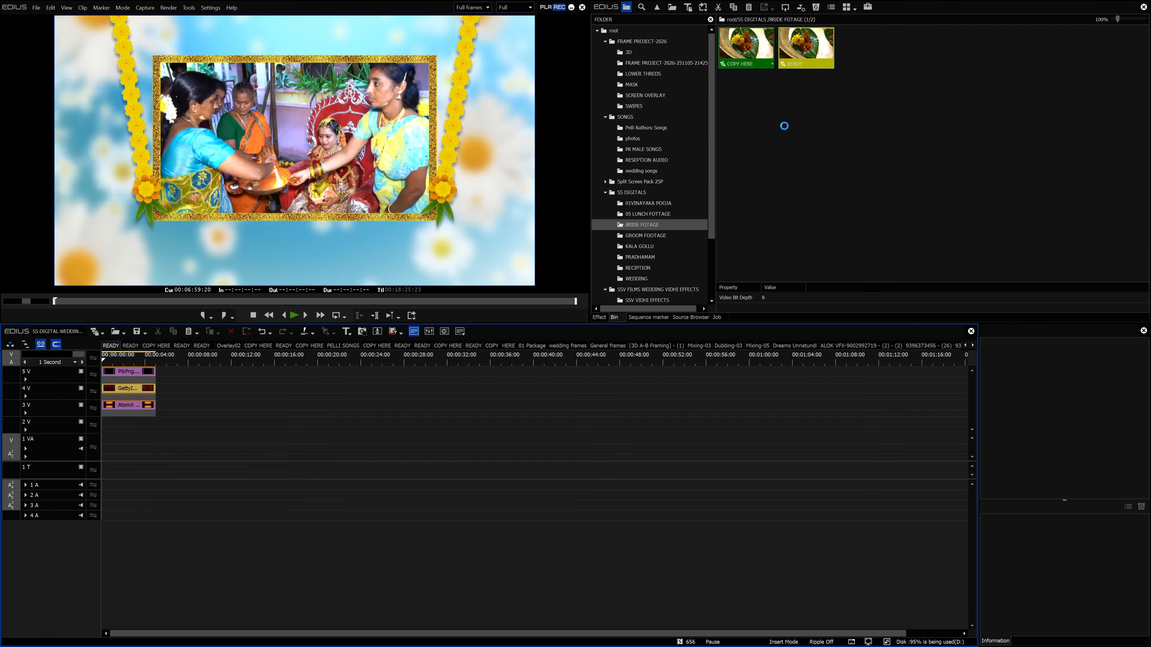
click(641, 41)
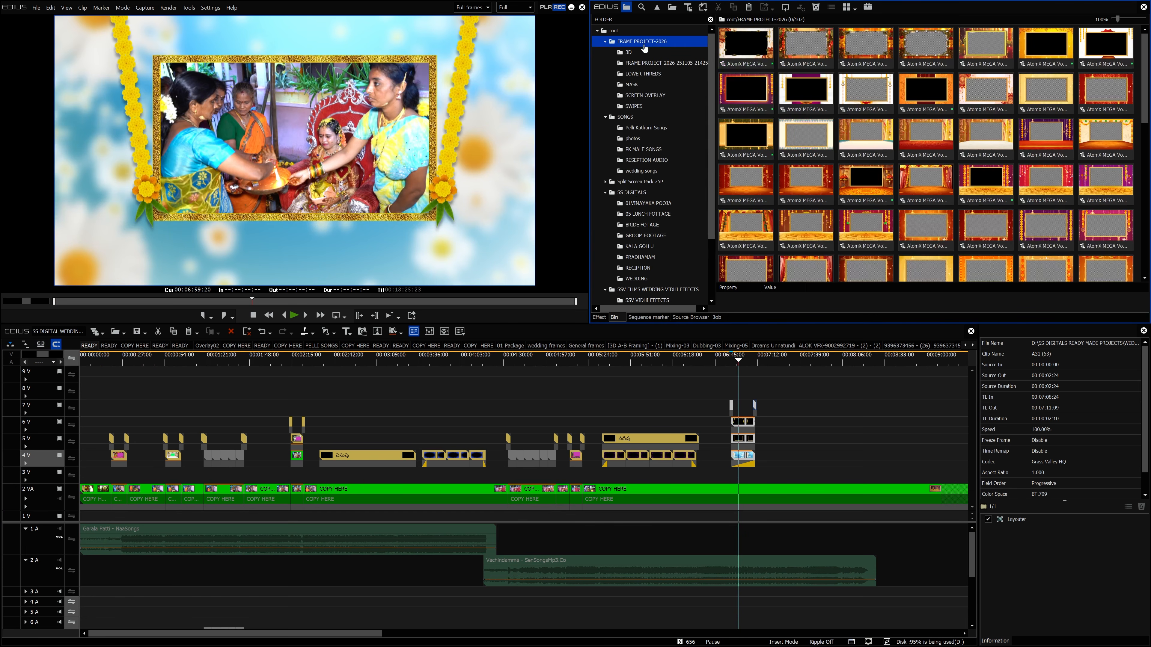
click(861, 183)
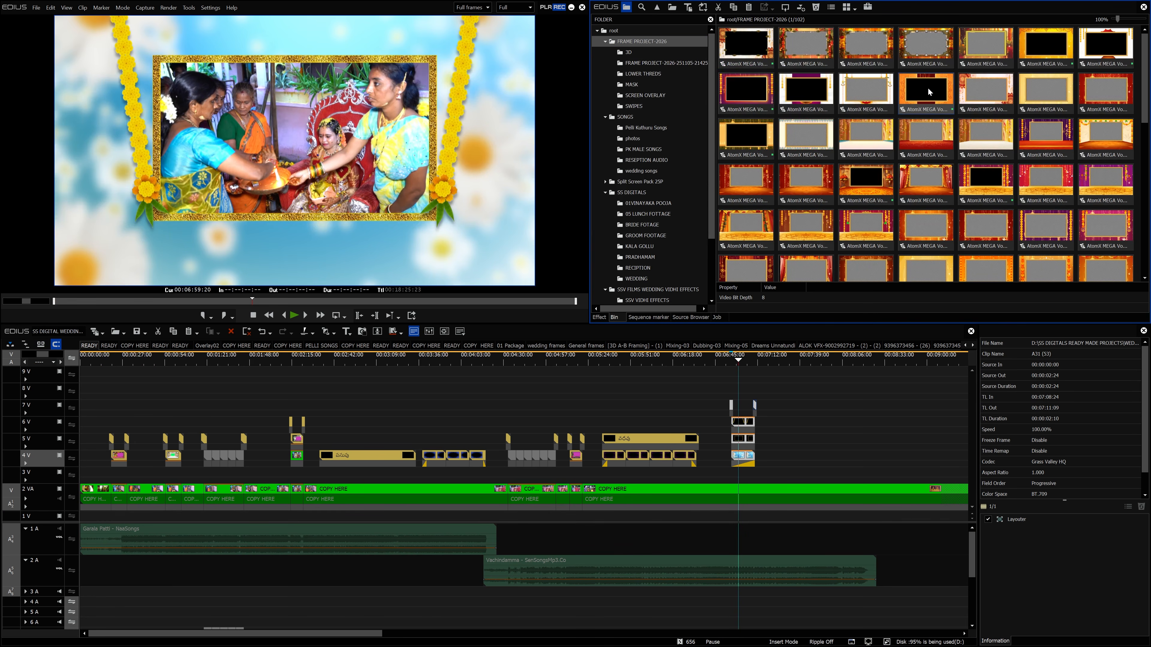
drag(354, 633, 442, 633)
drag(942, 98, 537, 455)
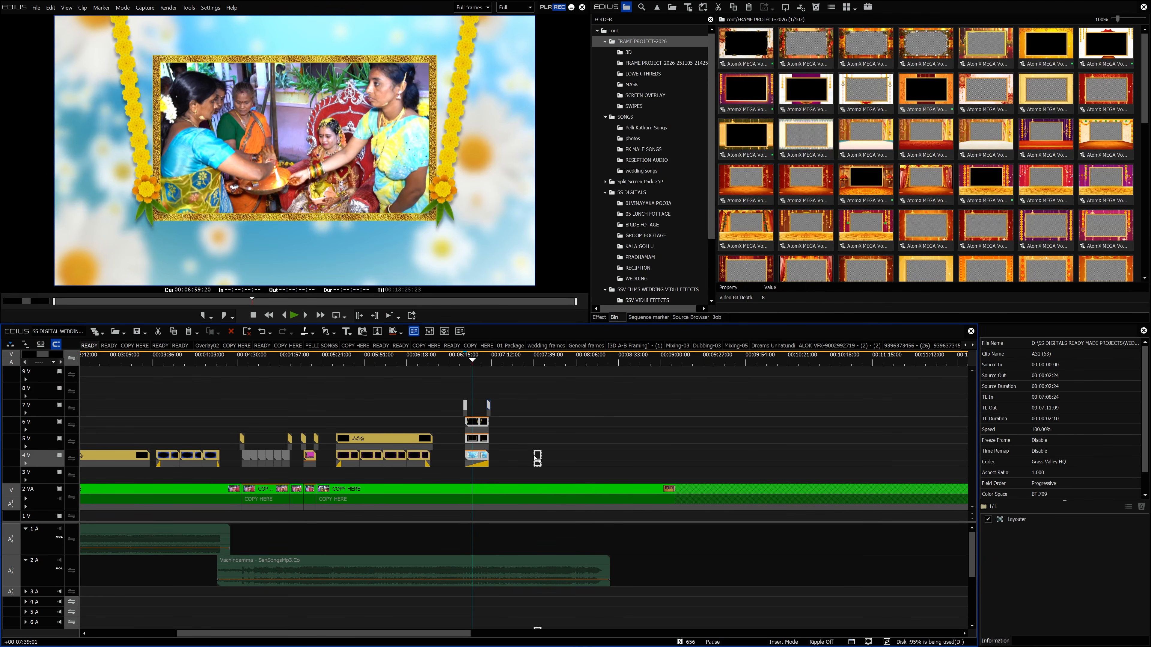
click(531, 358)
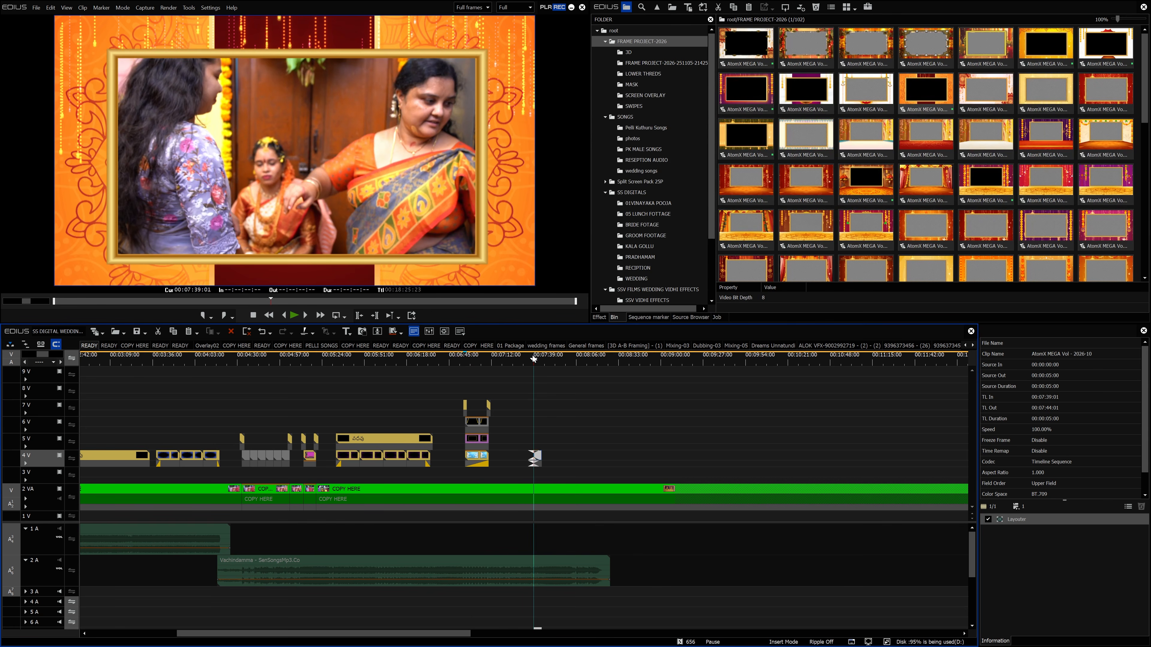
Step: Add four more copies of the orange frame back to back on track 4 V, reaching 00:08:04:01
drag(900, 130, 547, 460)
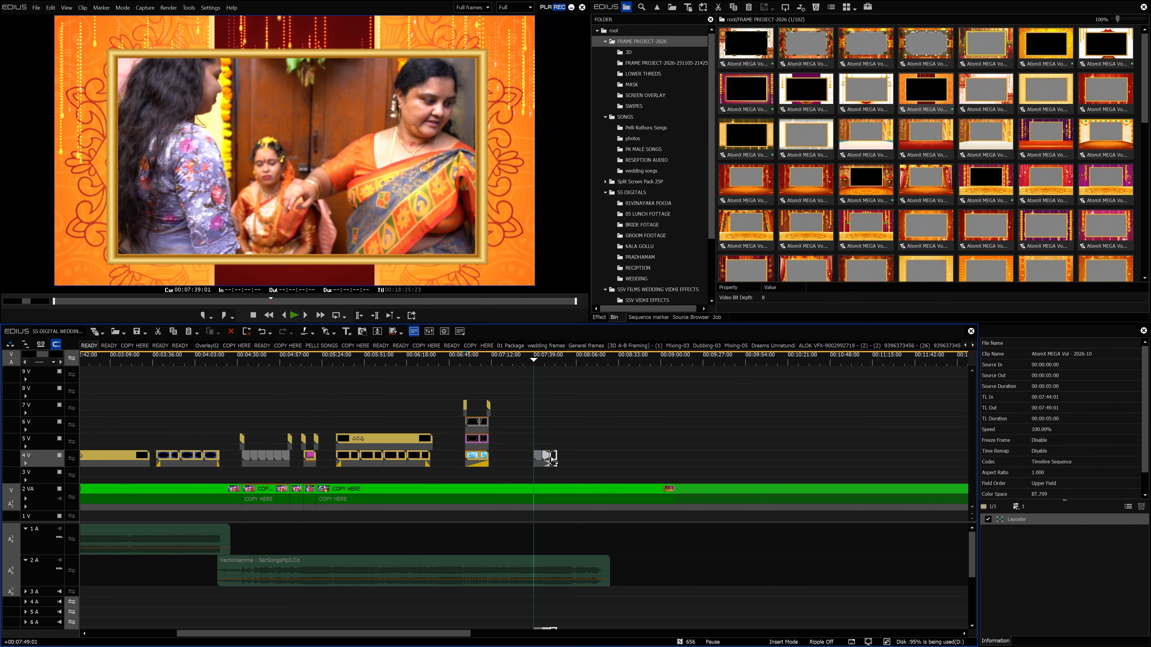
drag(551, 457, 551, 457)
drag(925, 94, 554, 413)
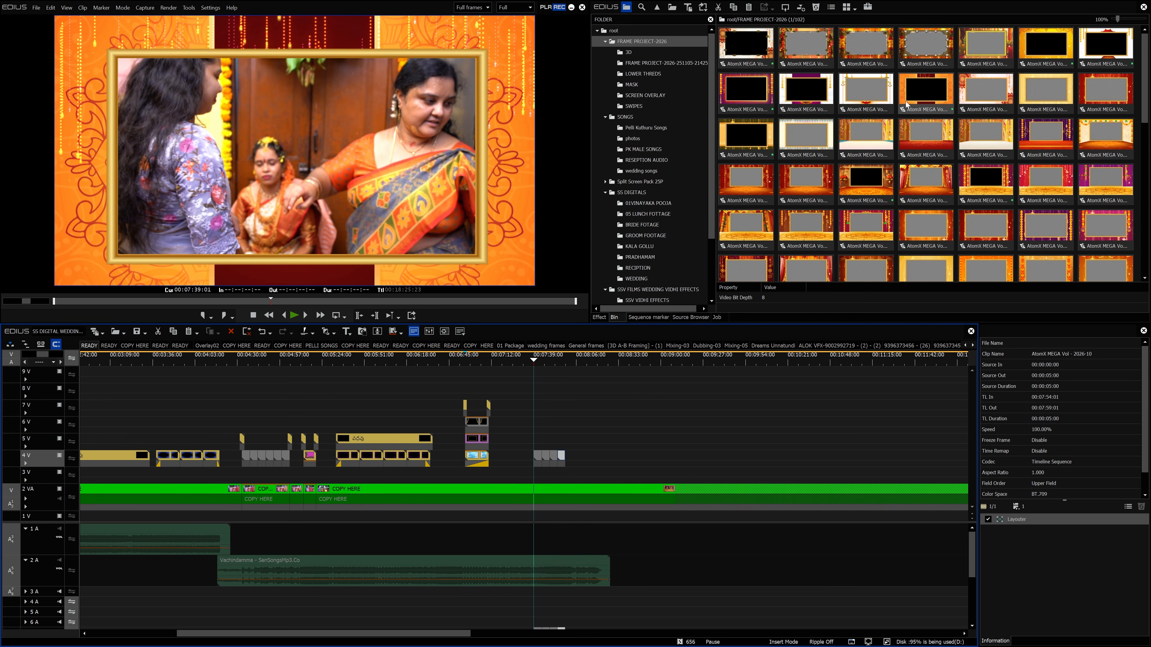
drag(907, 105, 569, 461)
Step: Split the COPY HERE clip on track 2 VA at the start and end of the frame run, 00:07:39:01 and 00:08:04:01
drag(534, 362, 573, 360)
click(567, 493)
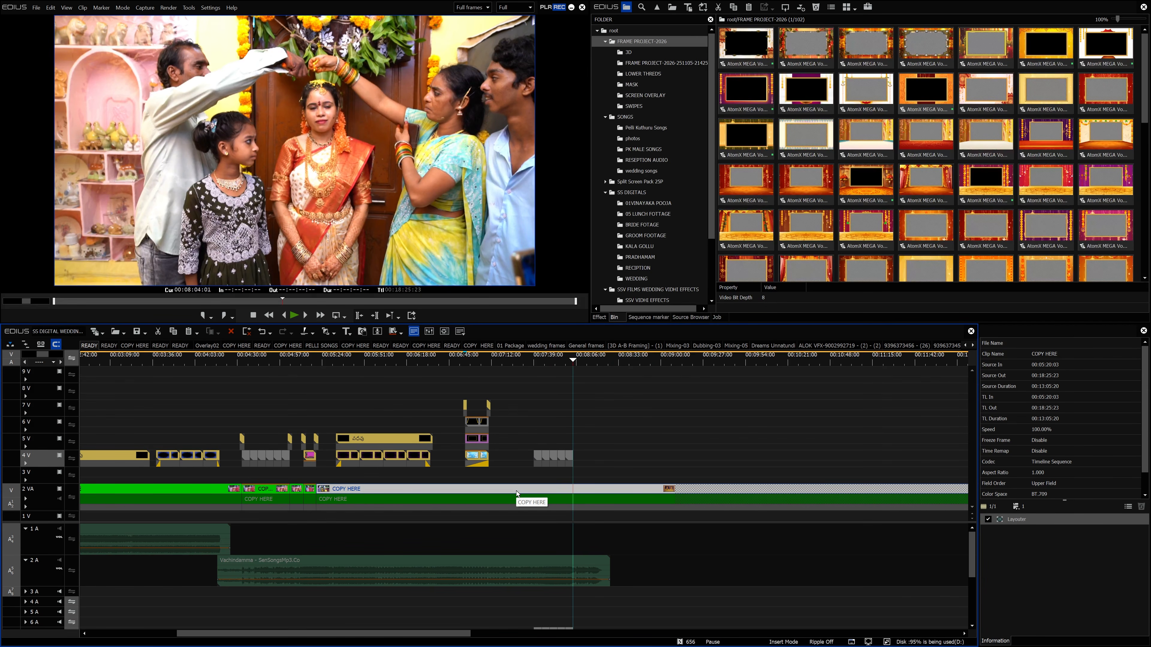
drag(575, 359, 532, 361)
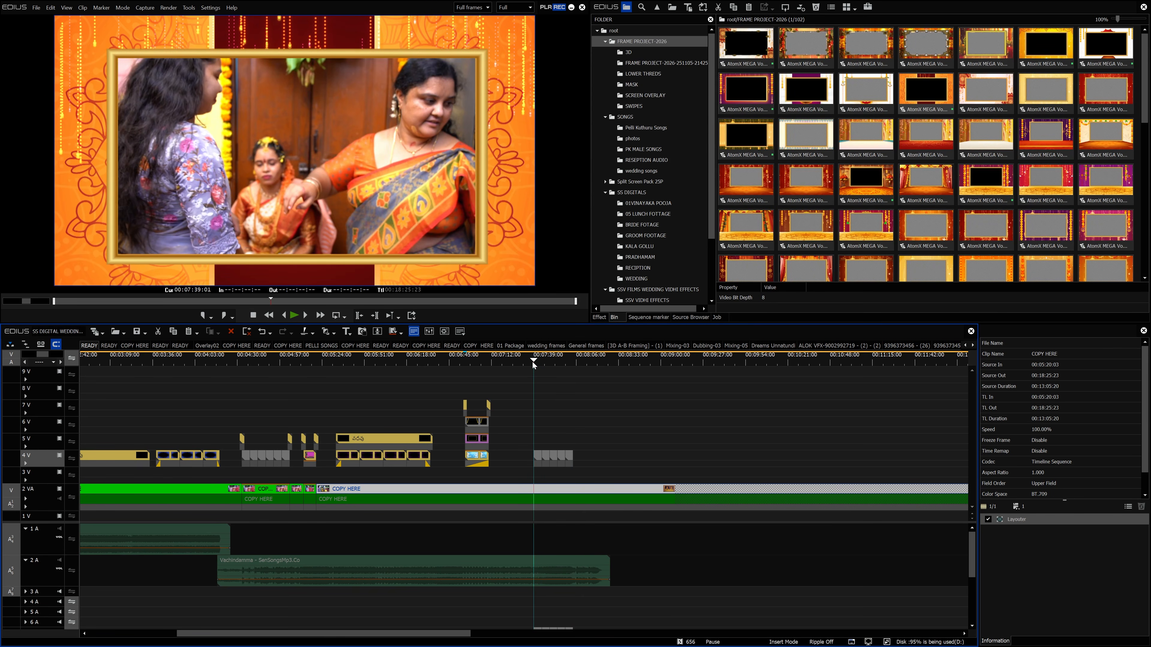
key(c)
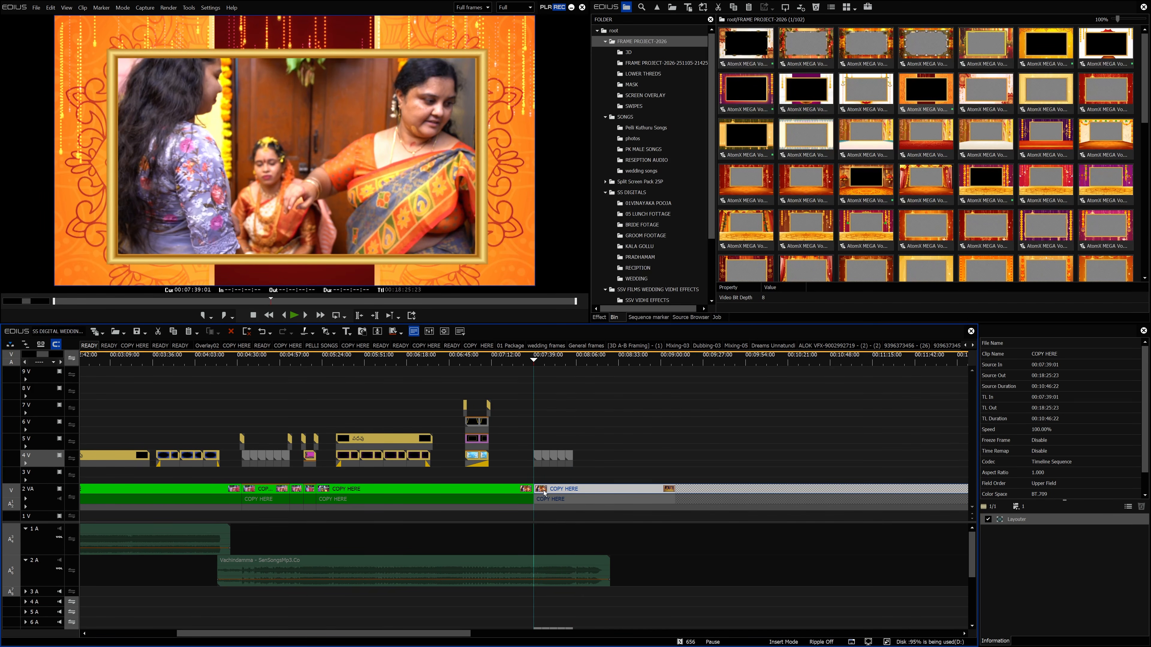
drag(538, 361, 573, 360)
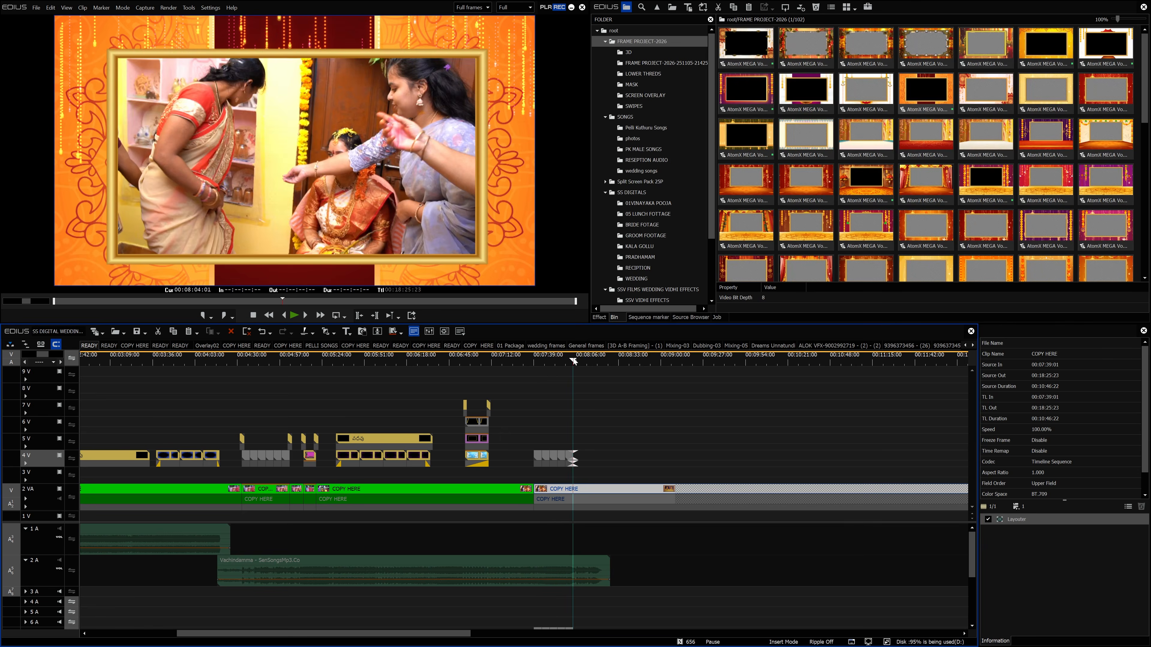
key(c)
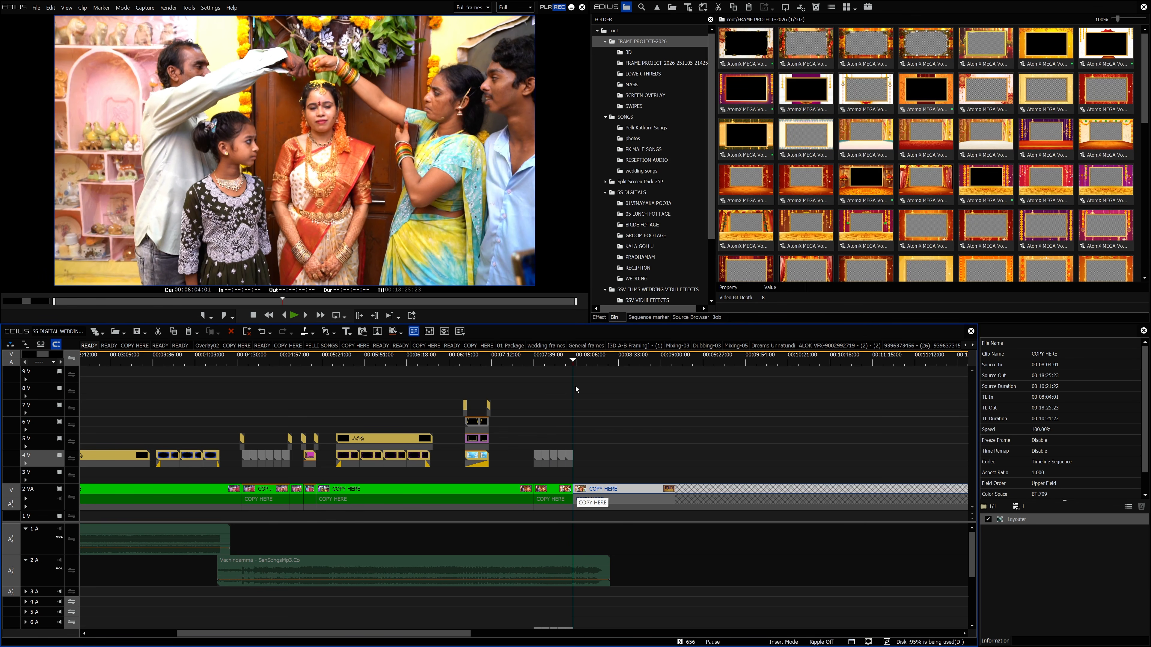
Step: Fit the COPY HERE piece under the frames in Layouter with position X 1.08 %, Y 2.20 % and stretch 76.24 %, and save the project
drag(566, 360, 543, 356)
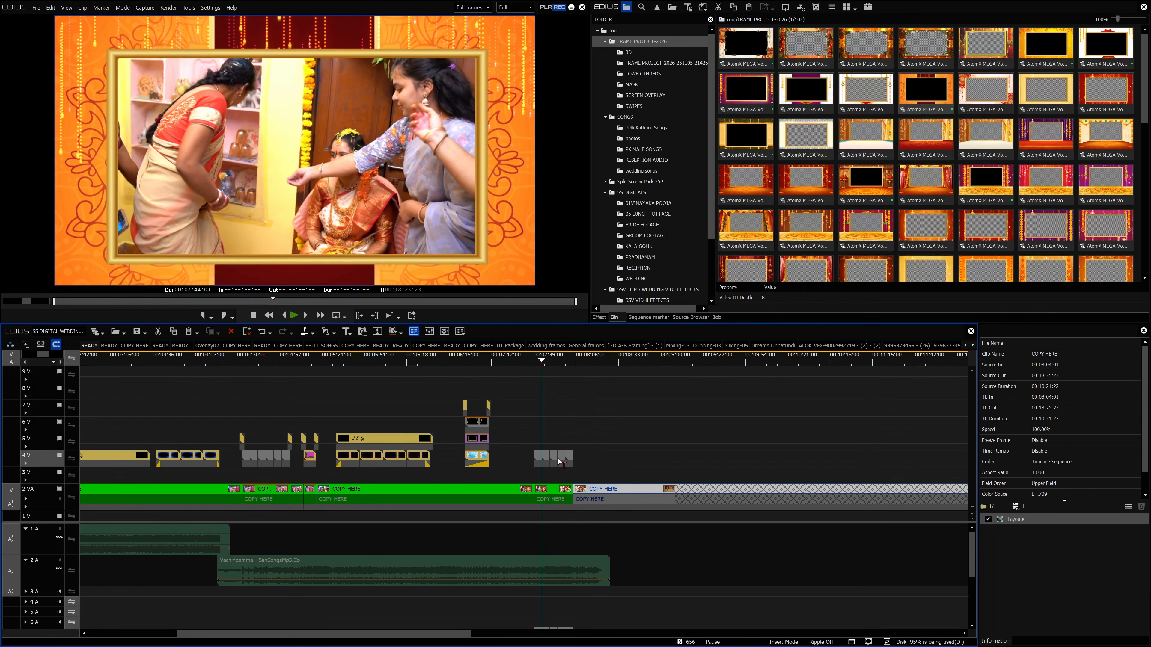
click(555, 492)
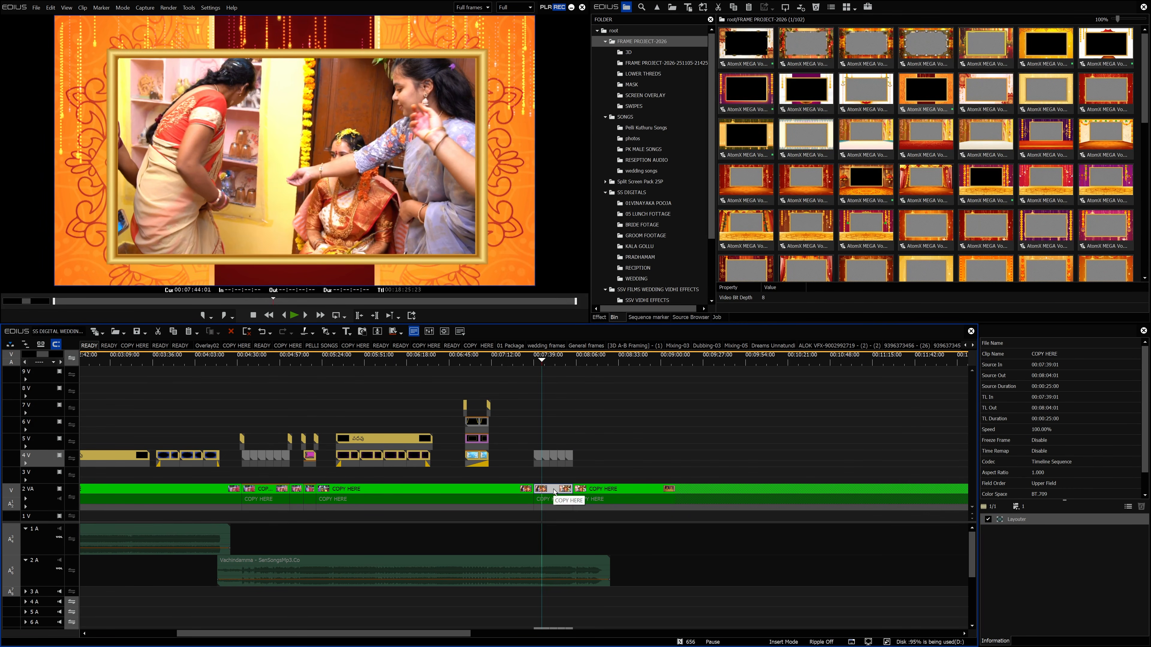
click(1062, 521)
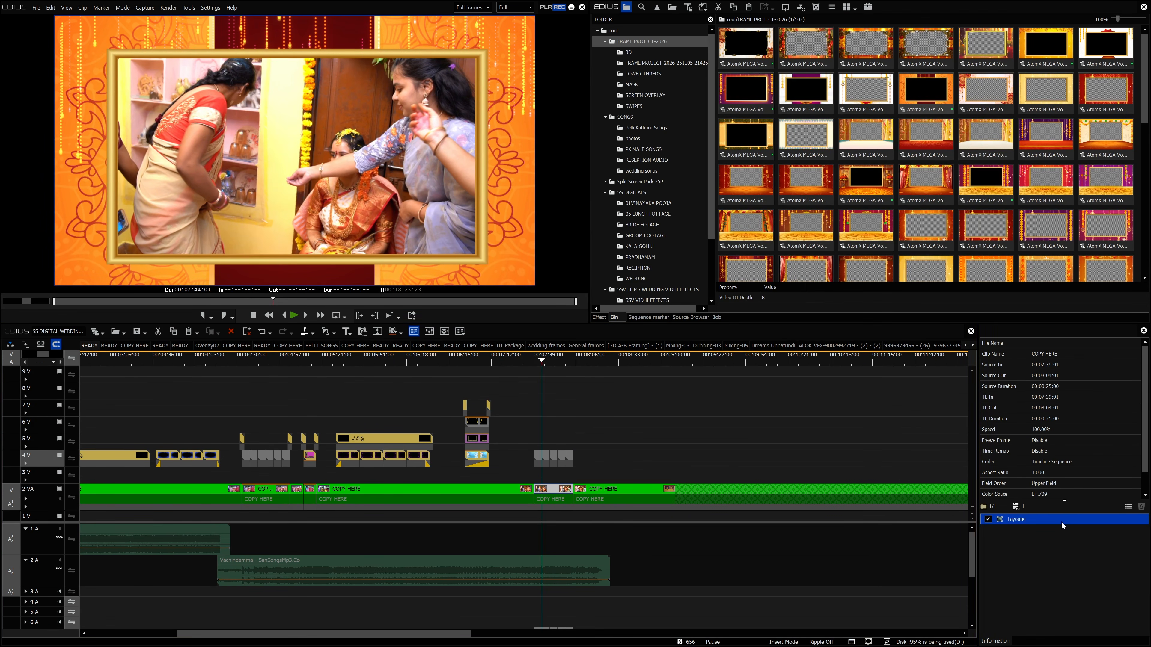
double_click(1061, 521)
drag(964, 317, 909, 285)
drag(820, 206, 823, 210)
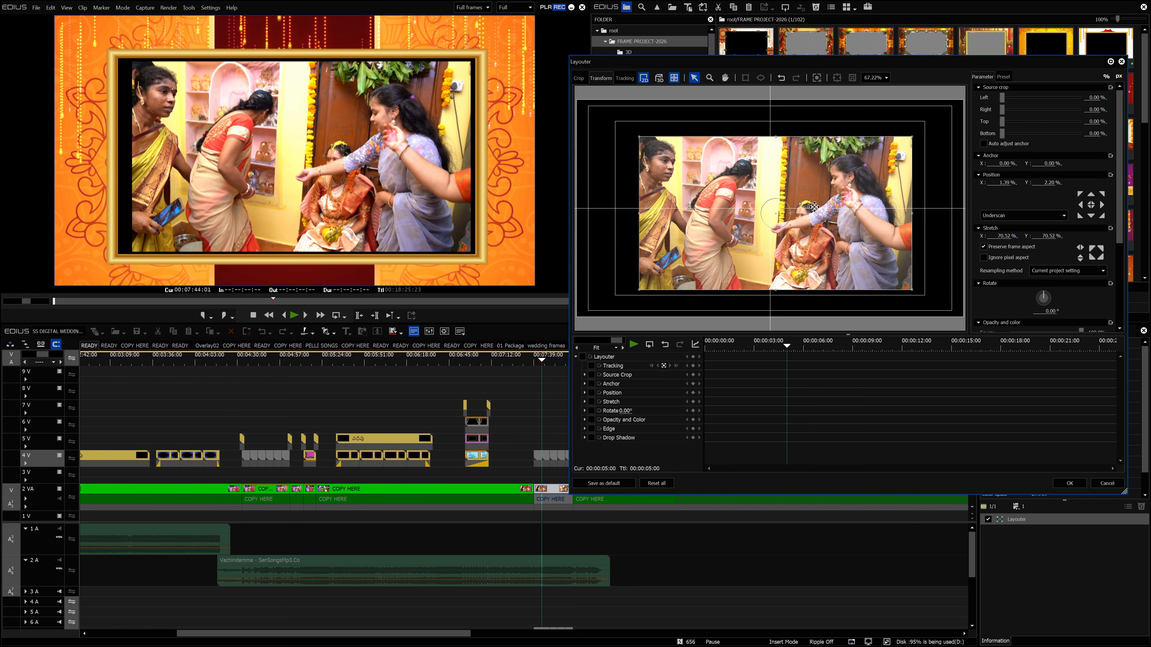
drag(786, 210, 785, 210)
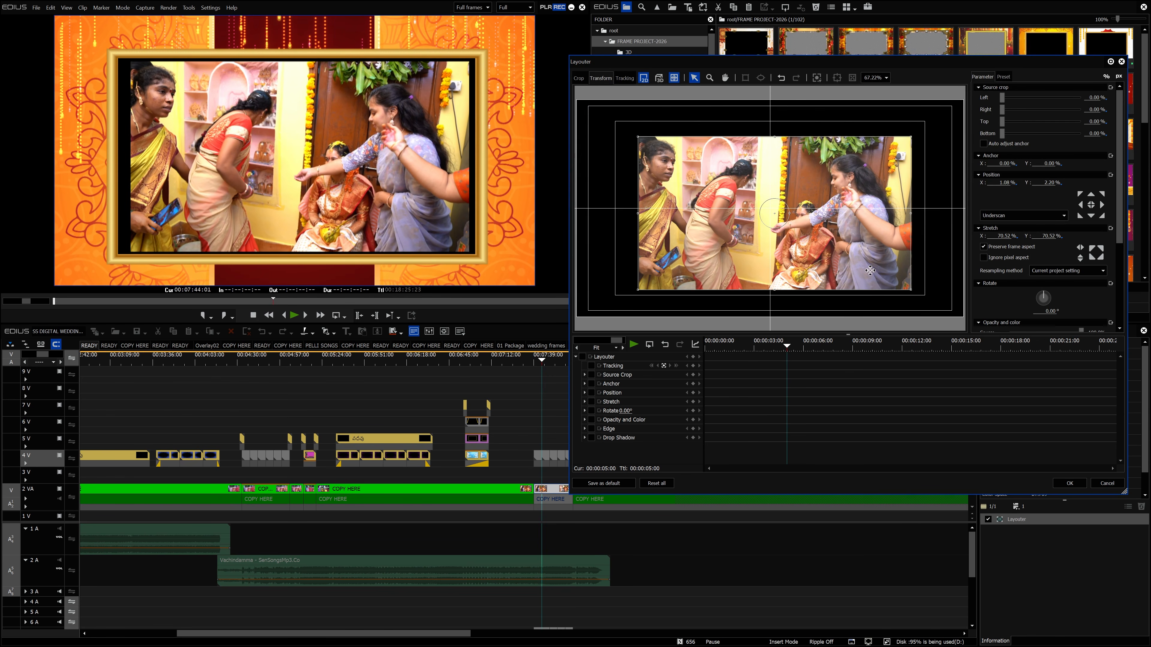
drag(913, 294, 923, 300)
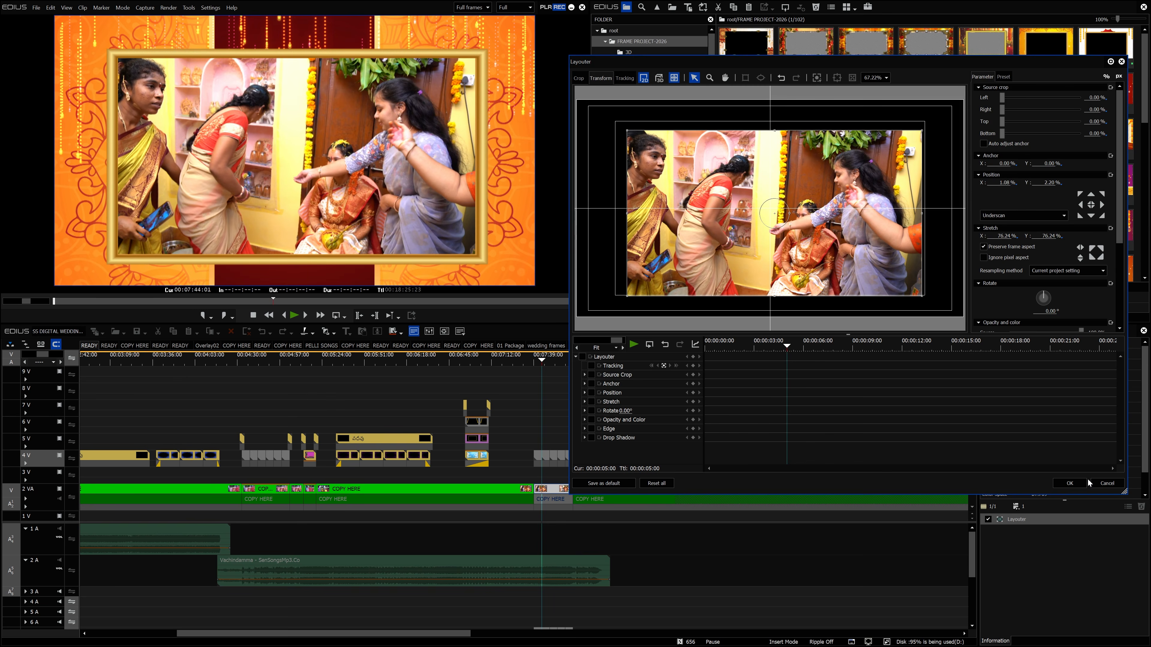
click(1074, 483)
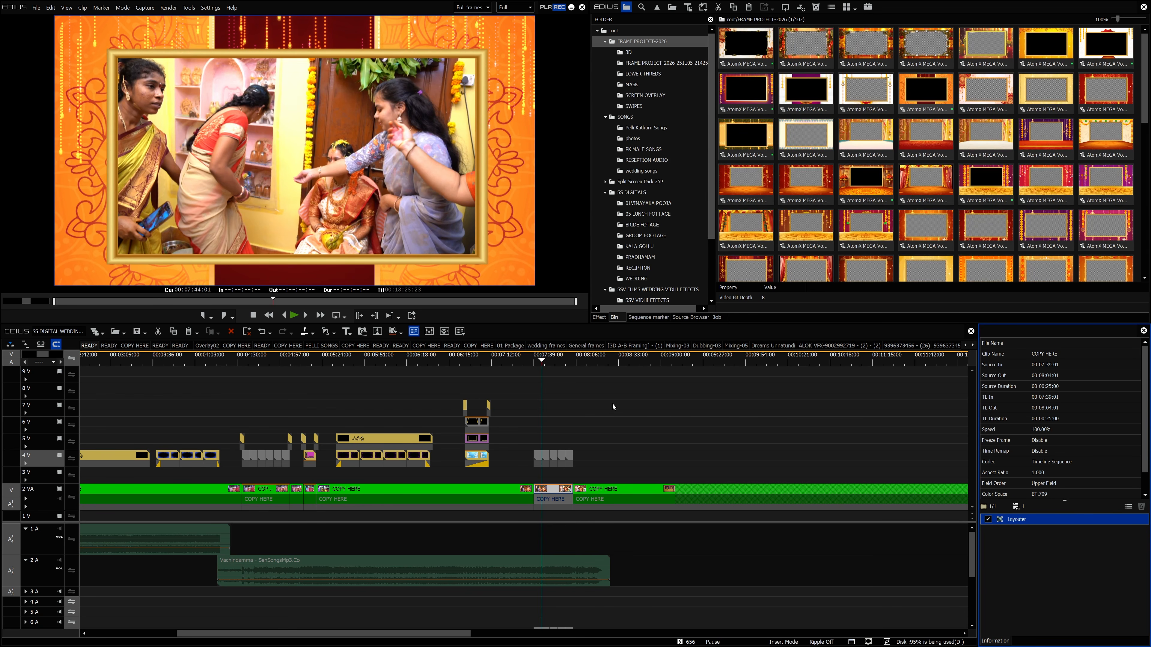
key(ctrl+s)
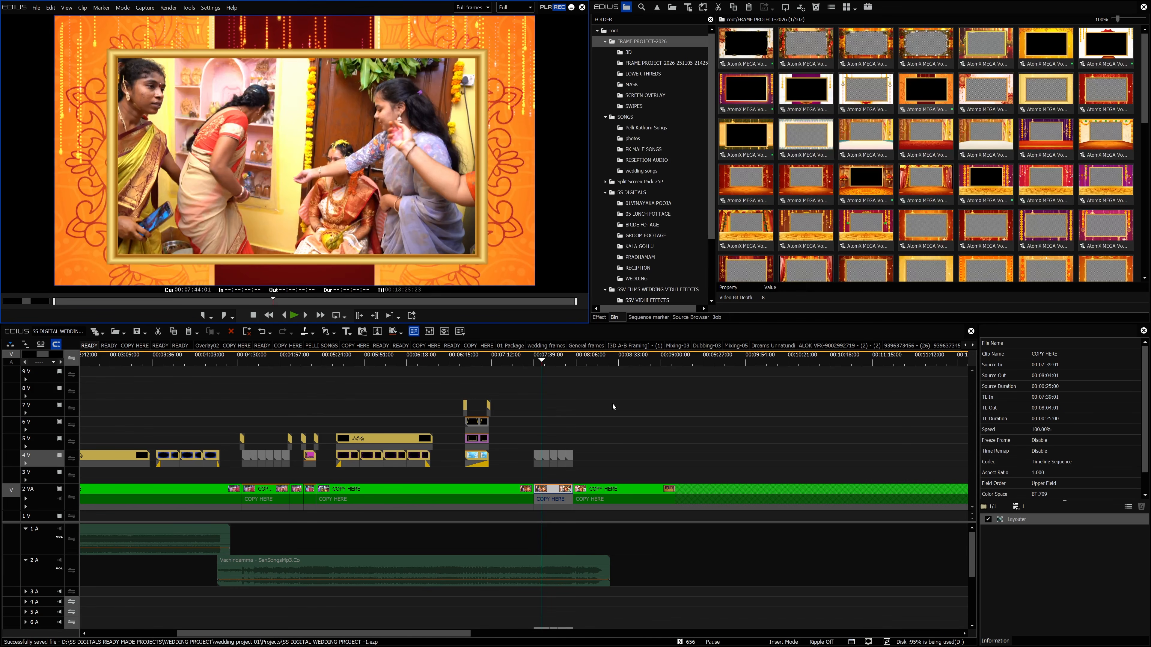
Step: Preview the SR (1) clip from the SWIPES folder and place it on track 5 V over the frame run's start, at about 00:07:37:16
mouse_move(545, 360)
mouse_down()
mouse_move(531, 360)
mouse_move(575, 359)
mouse_move(533, 359)
mouse_up()
drag(42, 355, 31, 355)
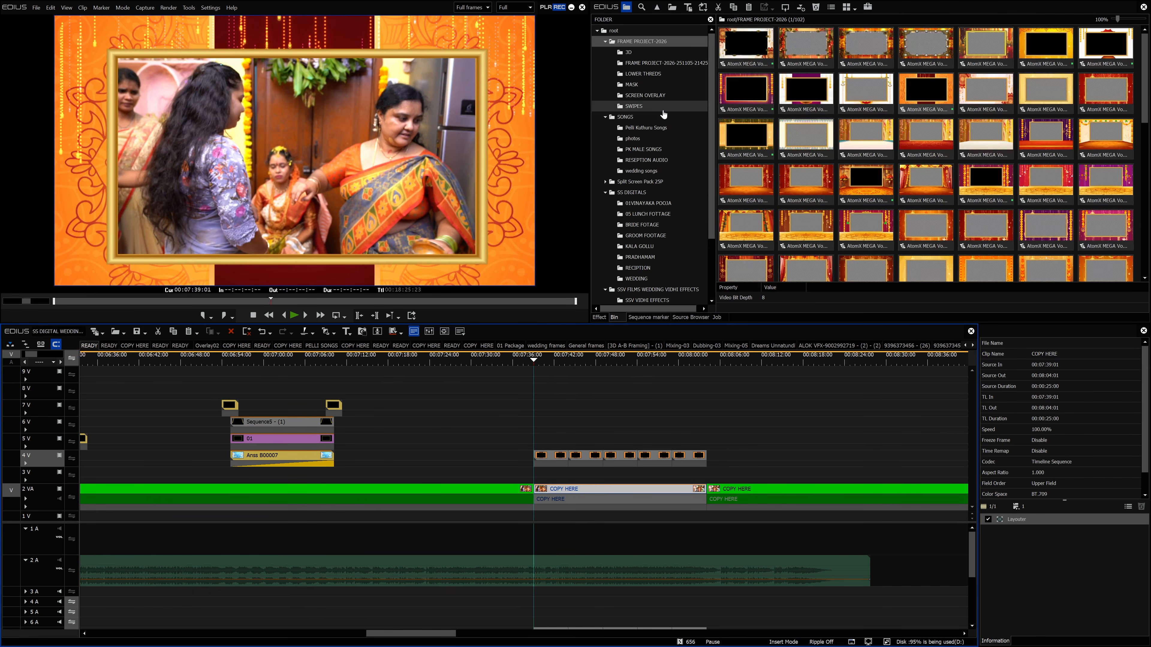
click(633, 106)
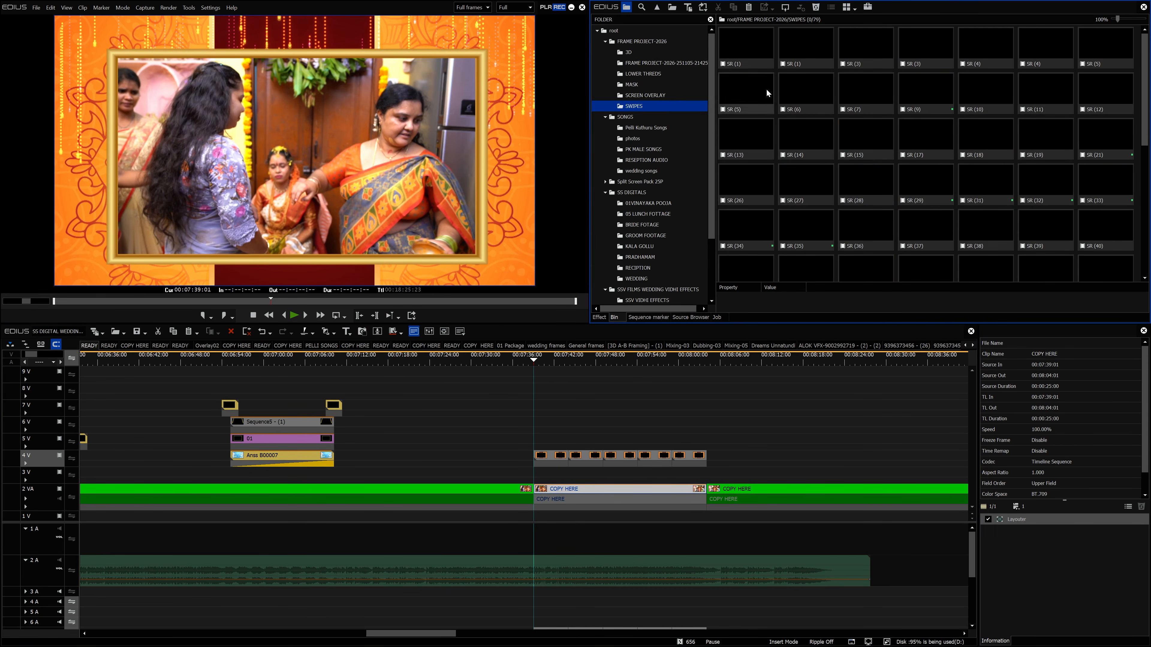
double_click(747, 52)
key(space)
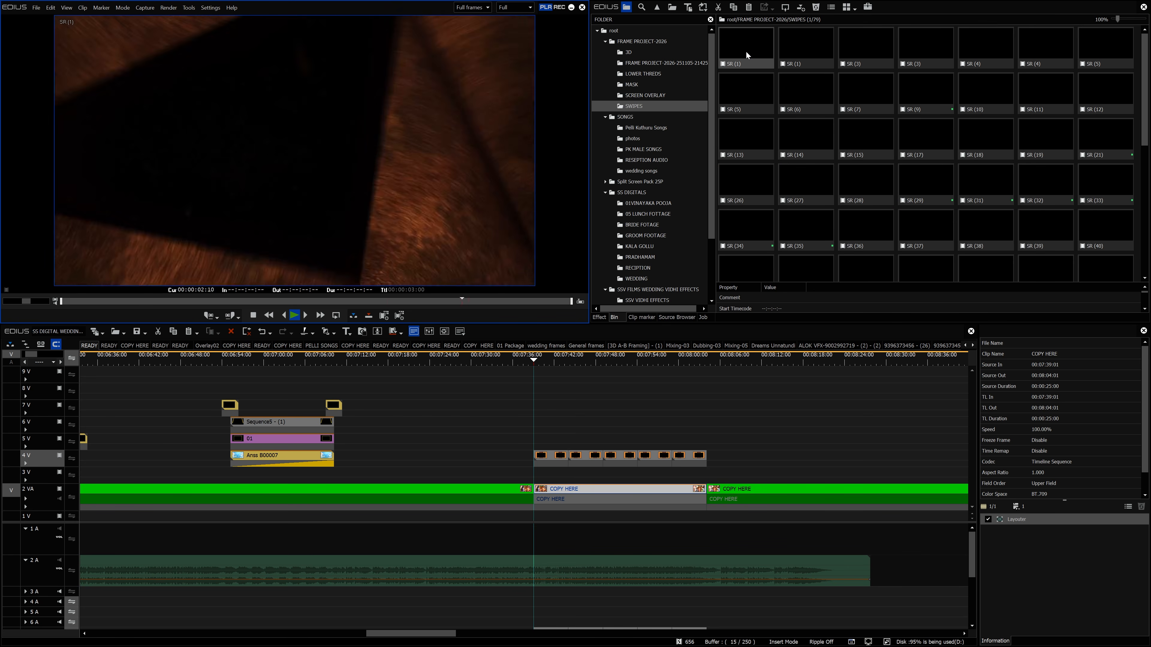
drag(747, 51, 530, 445)
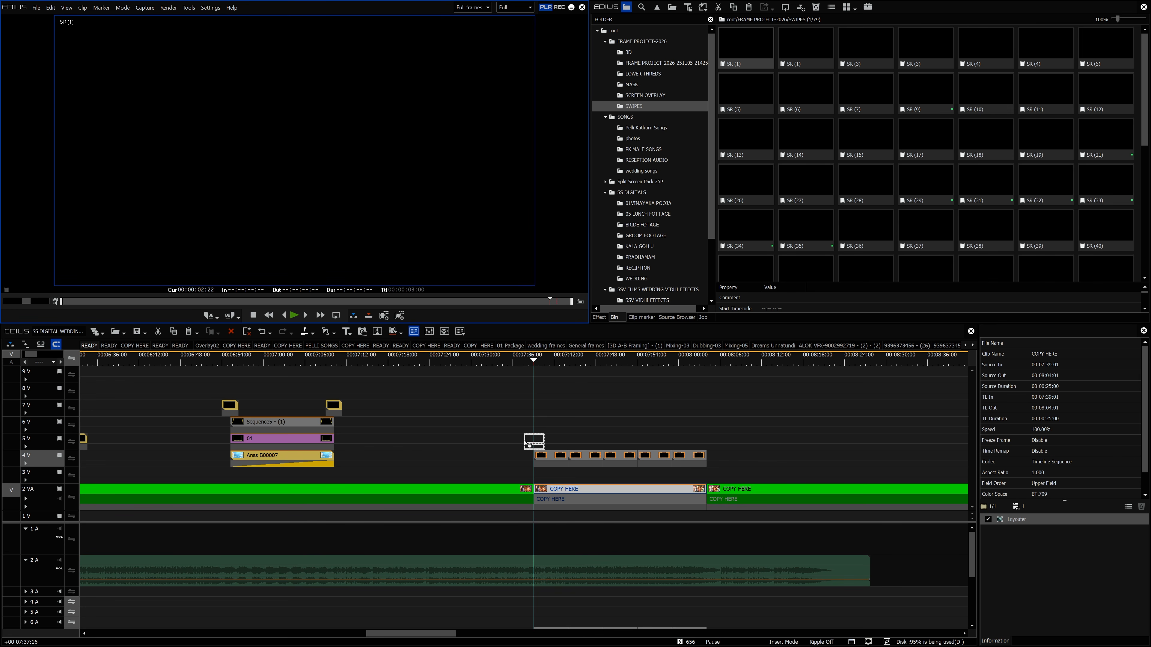
Step: Place another copy of the SR (1) swipe on track 5 V over the frame run's end, starting at 00:08:02:16
drag(525, 443, 523, 439)
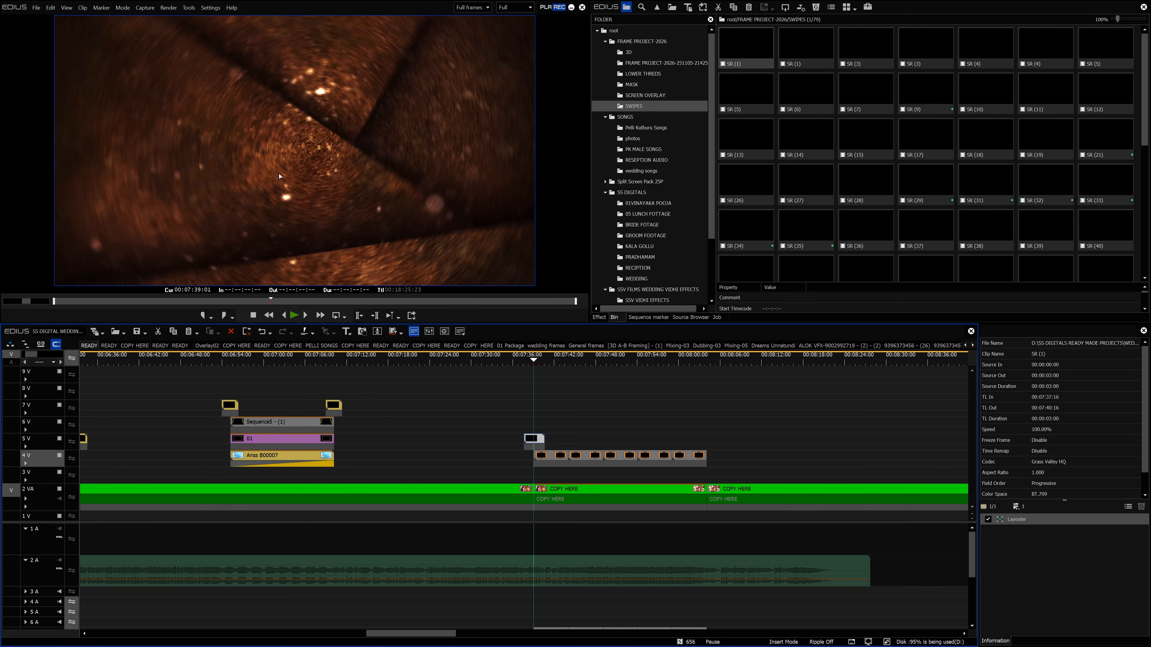
drag(534, 359, 704, 365)
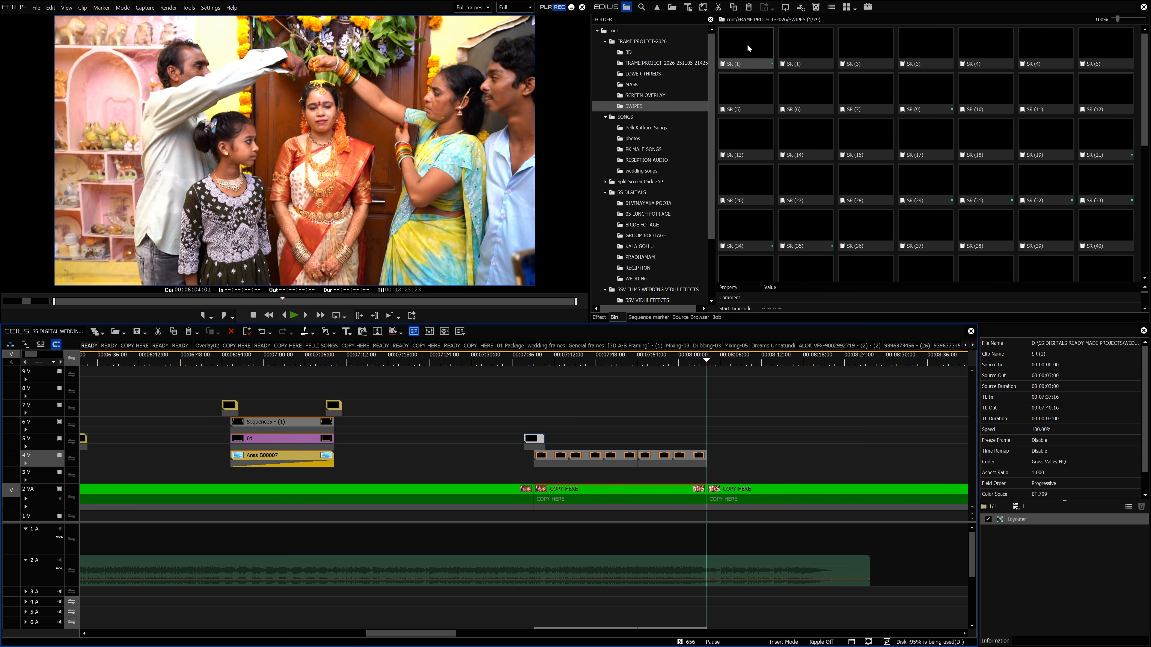
drag(748, 48, 698, 442)
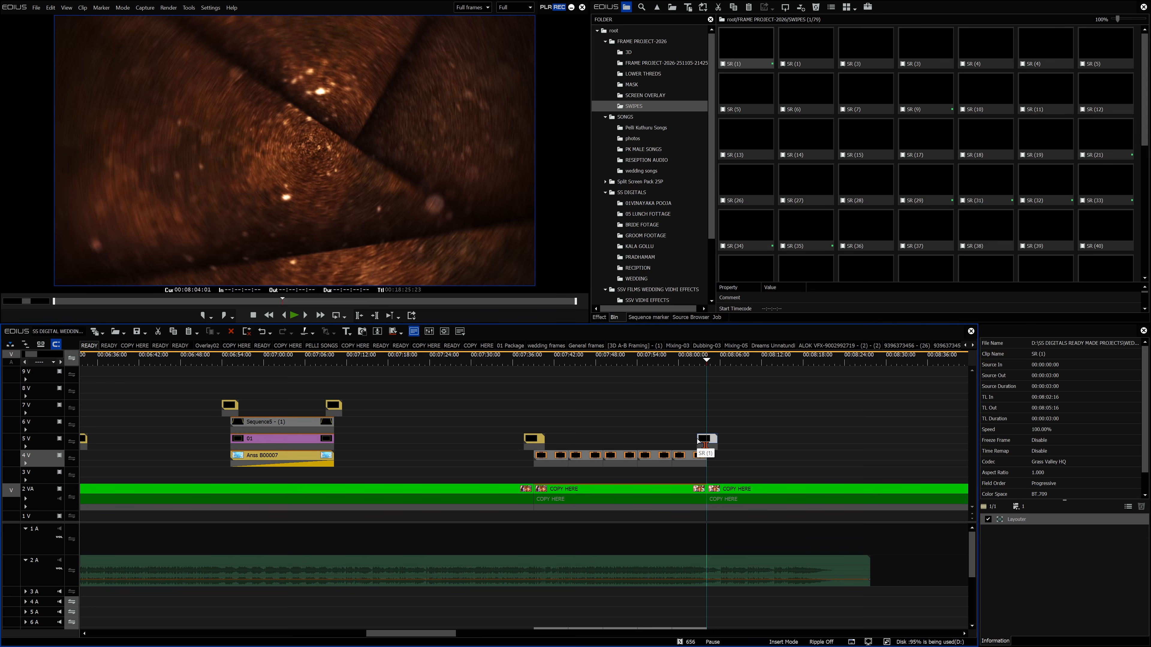
Step: Play back the framed section with its opening swipe, from about 00:07:36 to 00:07:50
click(514, 358)
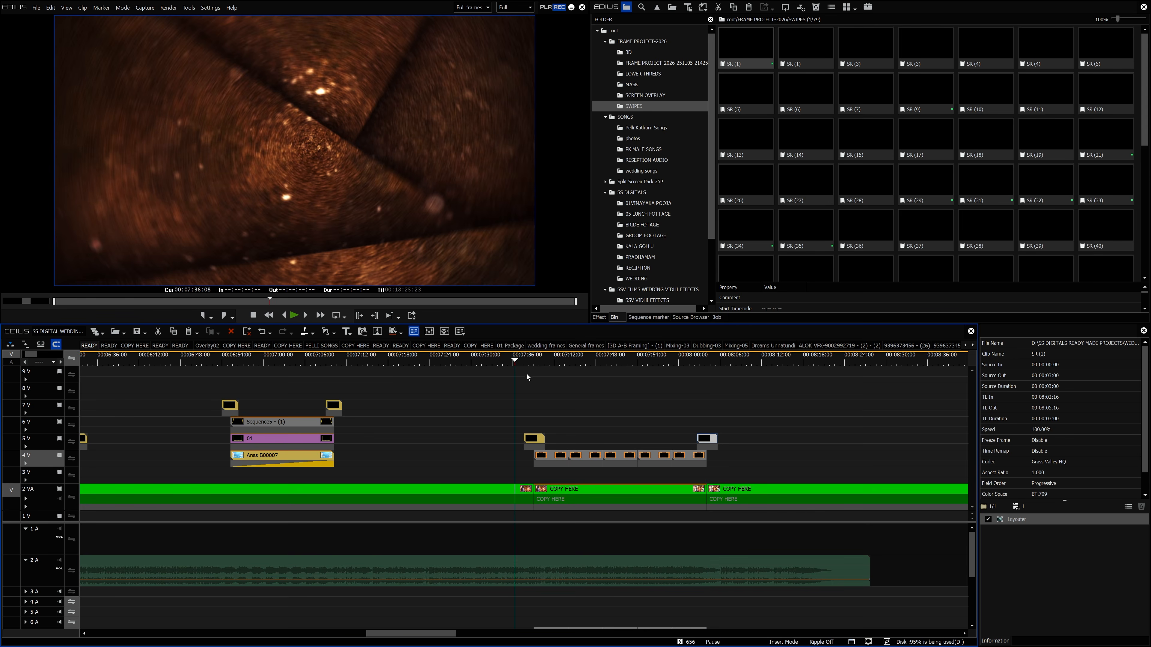
key(space)
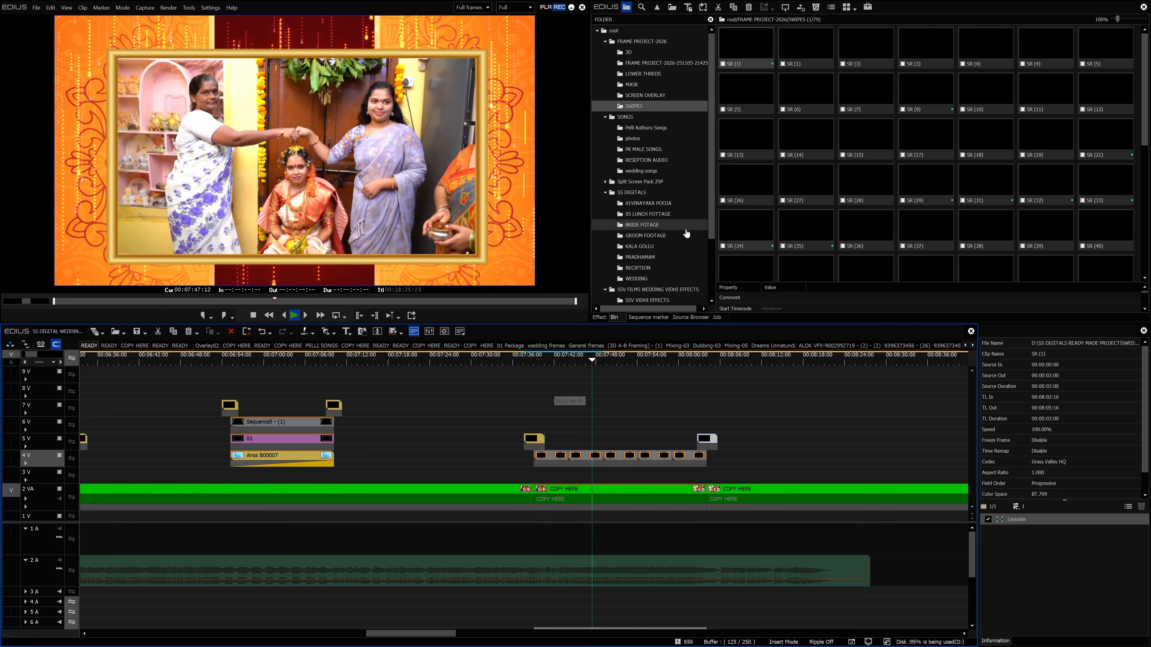
drag(35, 355, 42, 355)
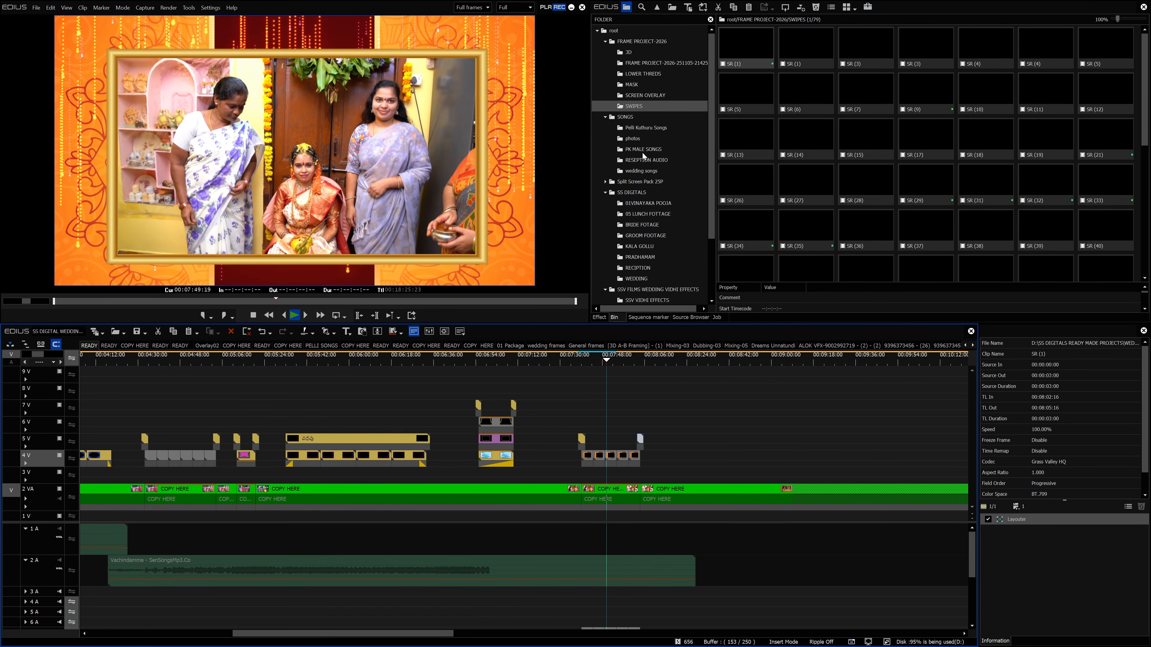
key(space)
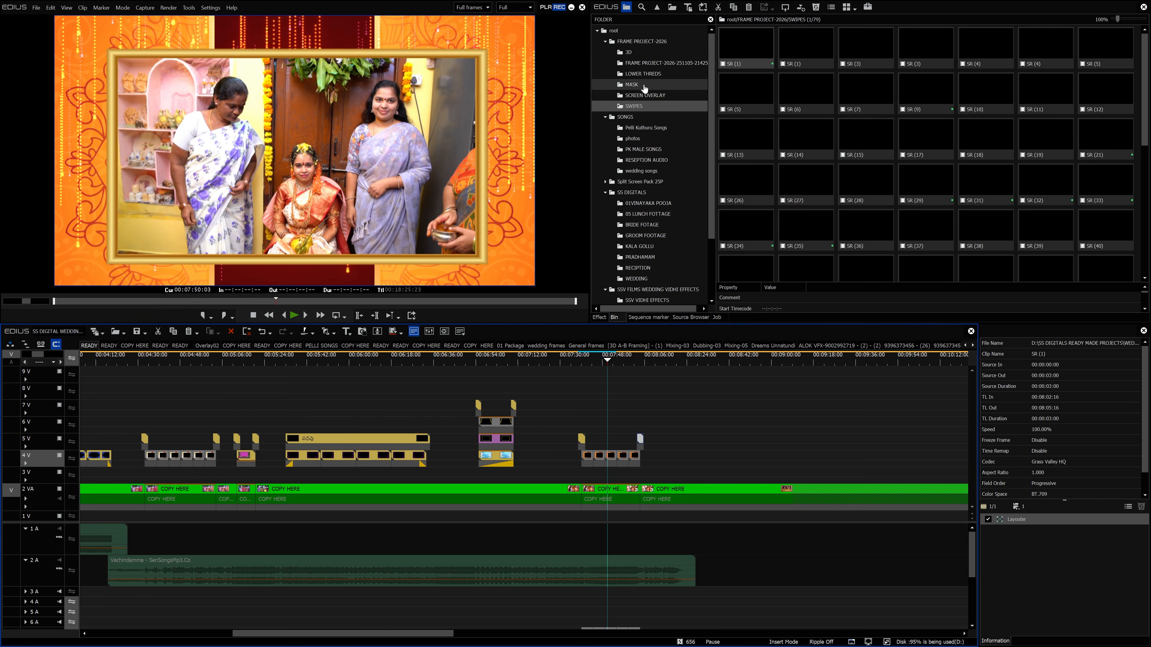
Step: Try the moments title from the LOWER THREDS folder on track 4 V at 00:08:15:14 and play it back
click(642, 73)
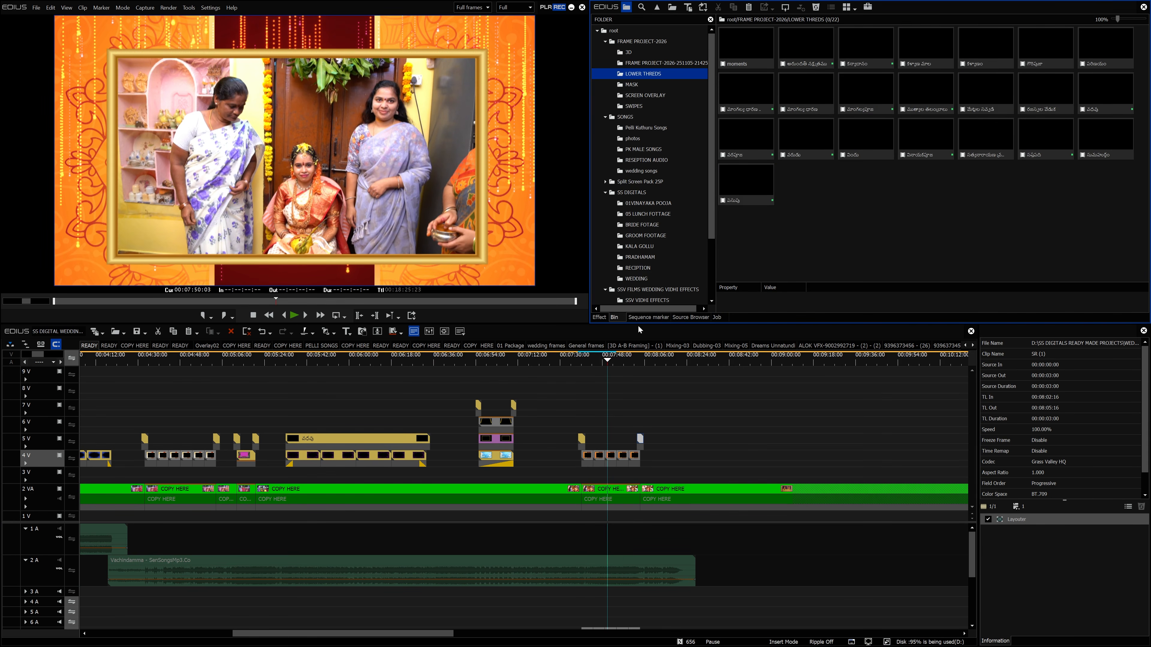
click(664, 357)
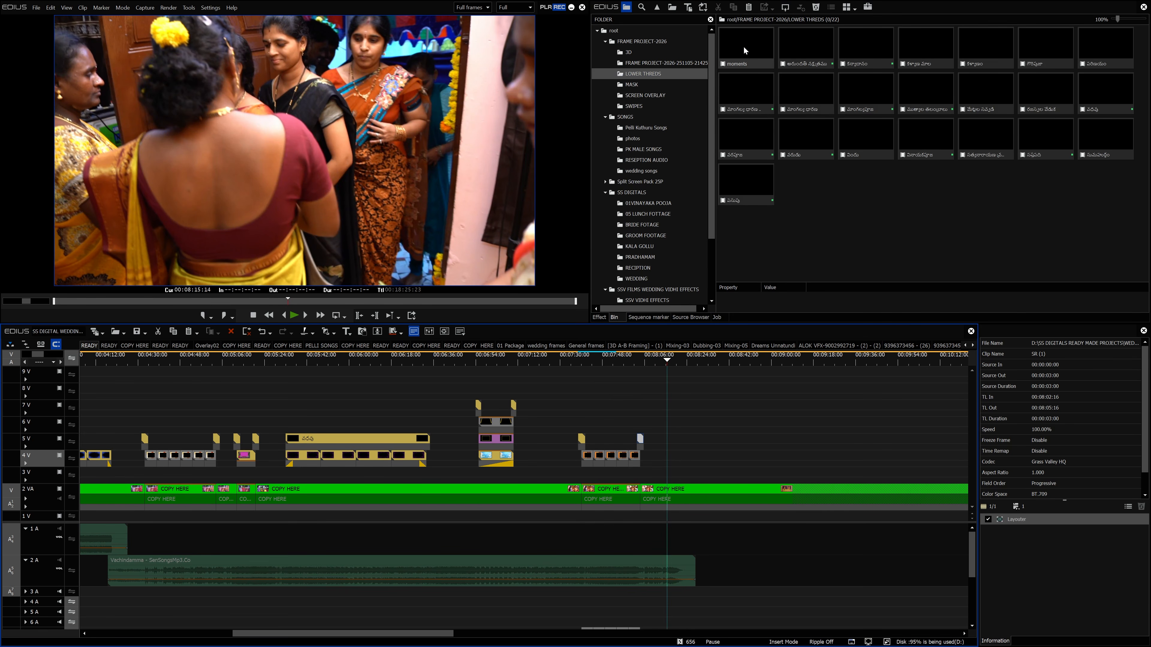
drag(745, 50, 666, 456)
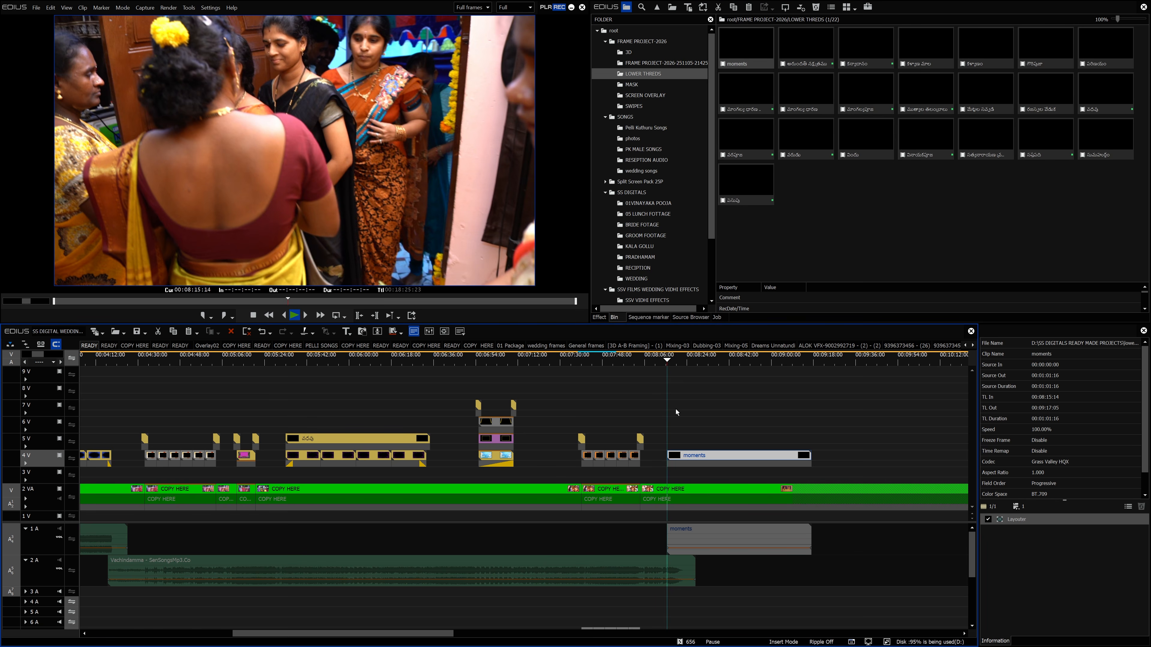
key(space)
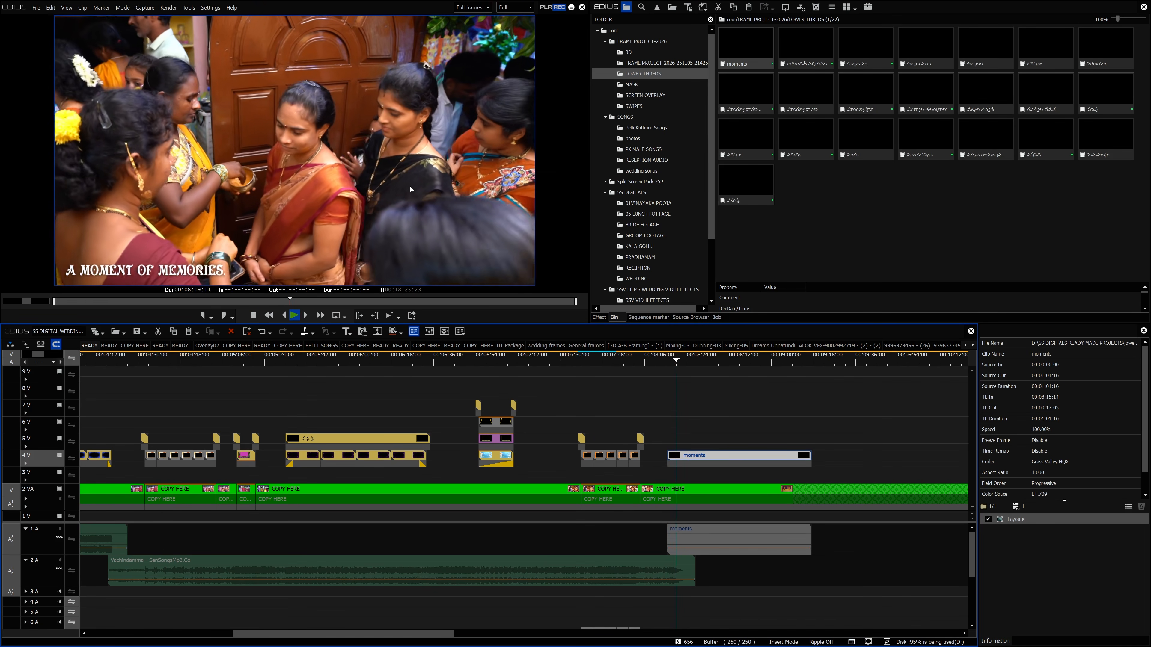
key(space)
Step: Delete the moments title from track 4 V together with its audio on track 1 A
drag(837, 422, 745, 481)
key(Delete)
drag(853, 541, 793, 601)
key(Delete)
Step: Open the READY sequence from the GROOM FOOTAGE folder and mute audio tracks 3 A and 4 A
scroll(643, 217, down, 2)
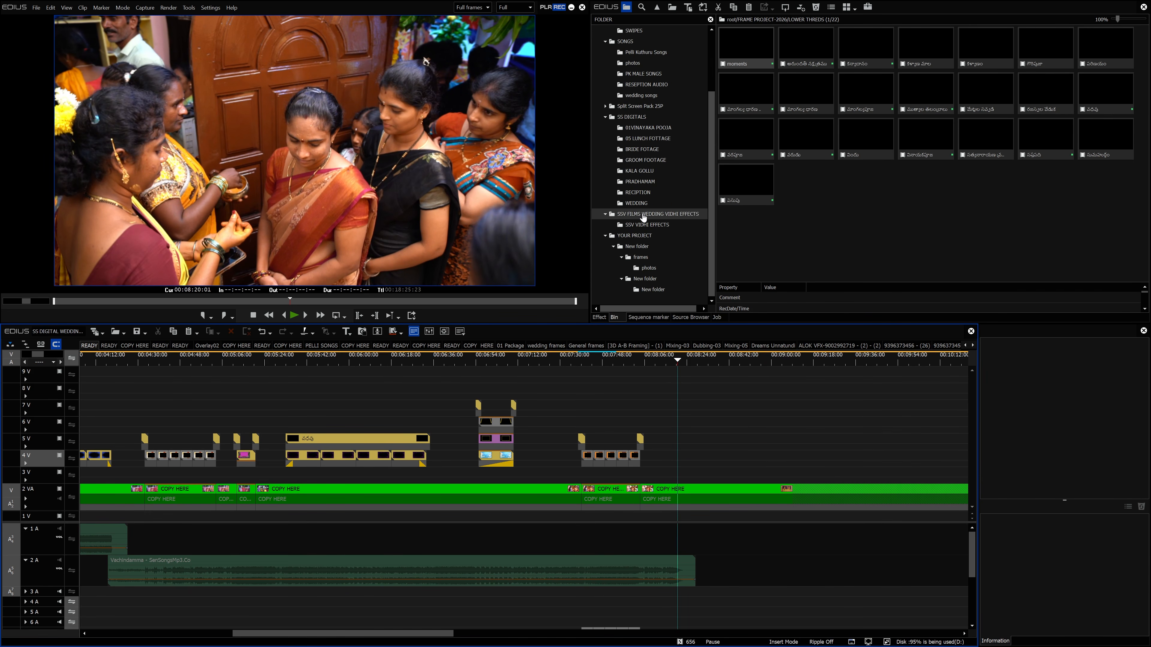
click(646, 153)
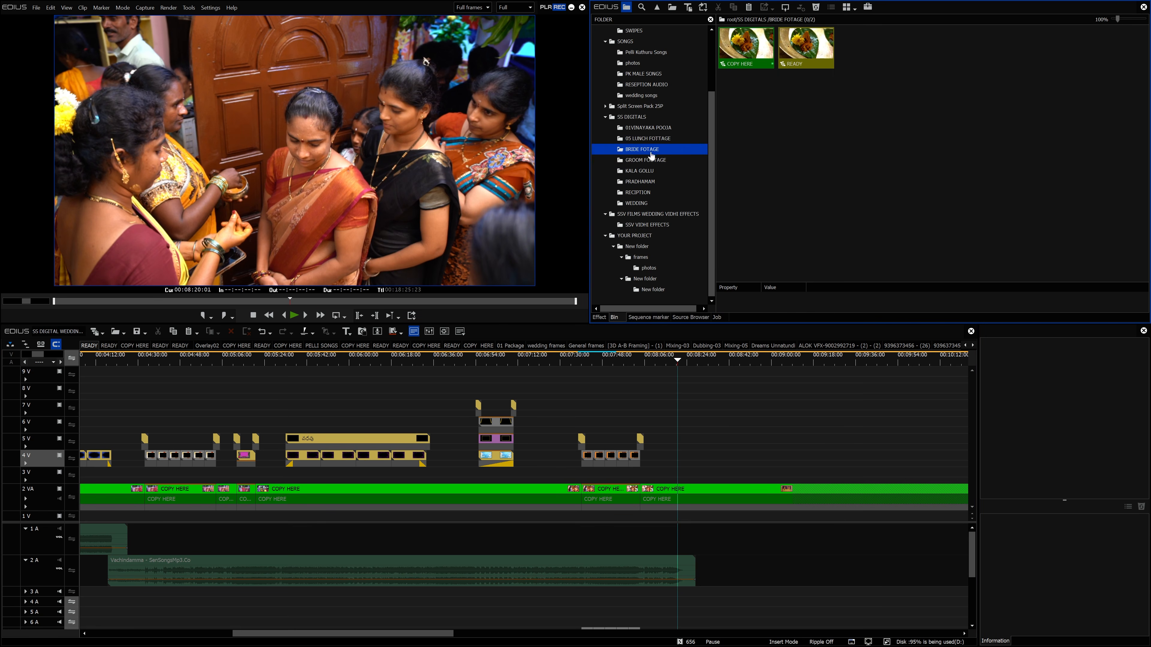
click(648, 160)
double_click(792, 57)
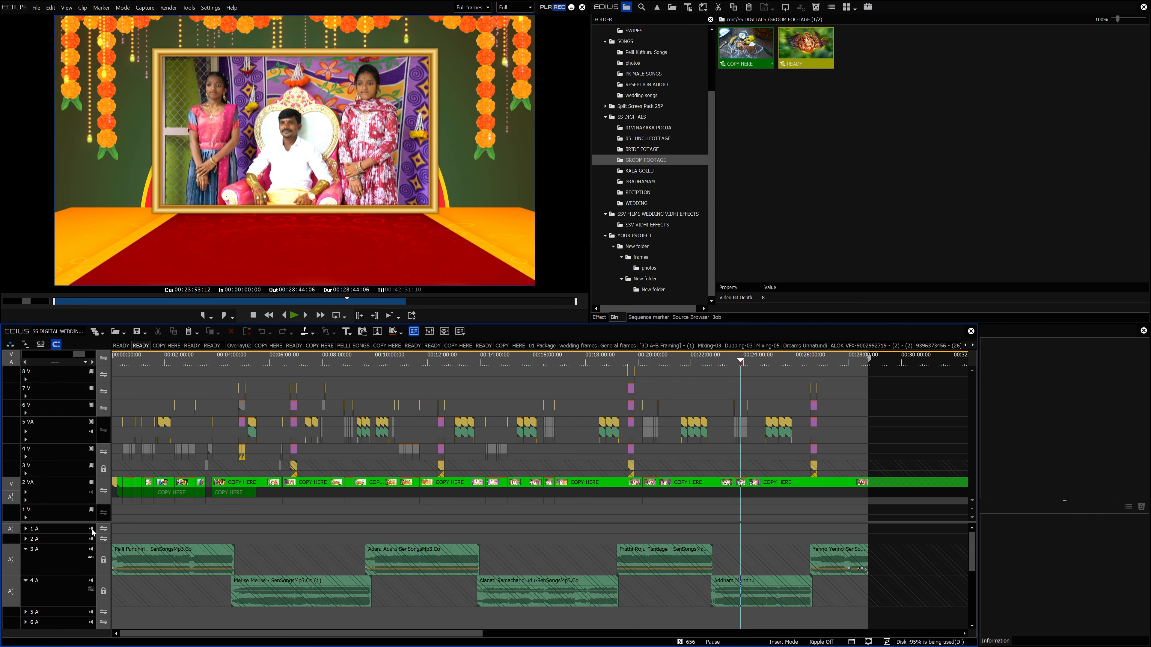
click(91, 550)
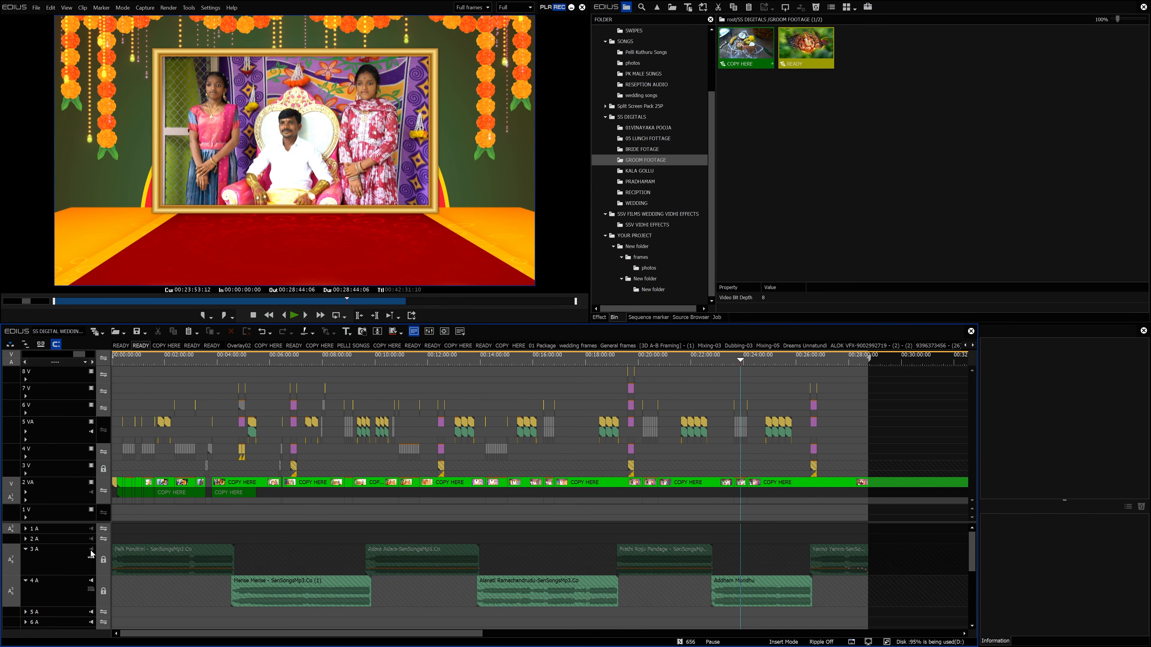
click(91, 581)
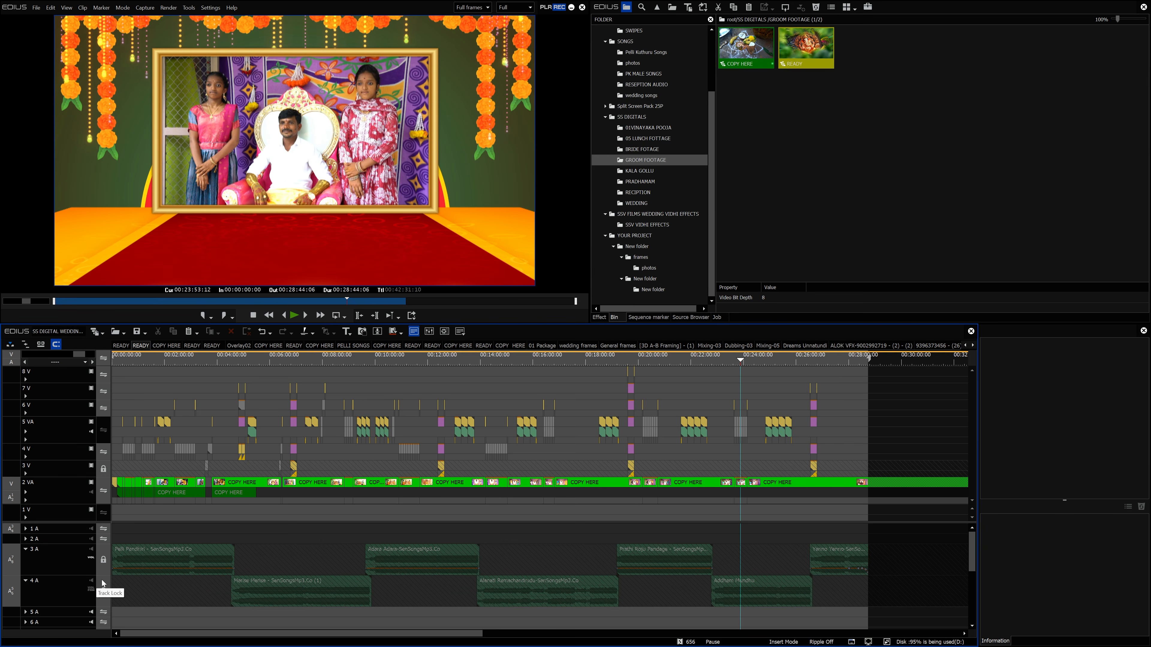
Step: Play and scrub through the groom READY sequence from its start to about 00:07:35, examining its titles, frames and effects
click(226, 359)
drag(226, 361, 101, 373)
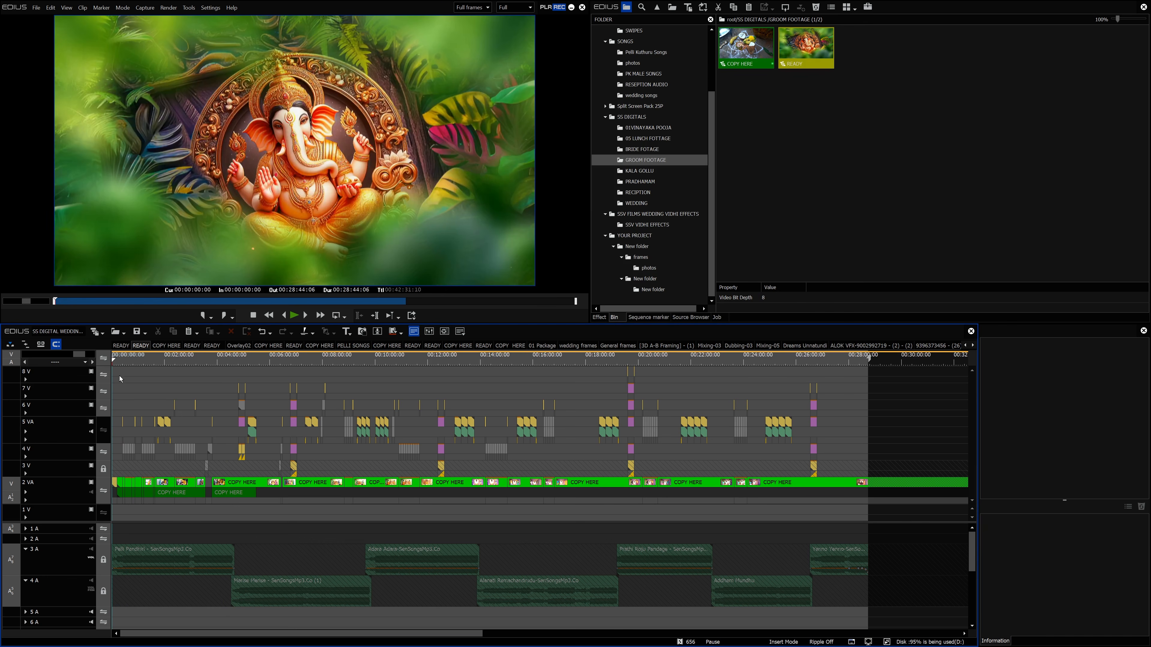
key(space)
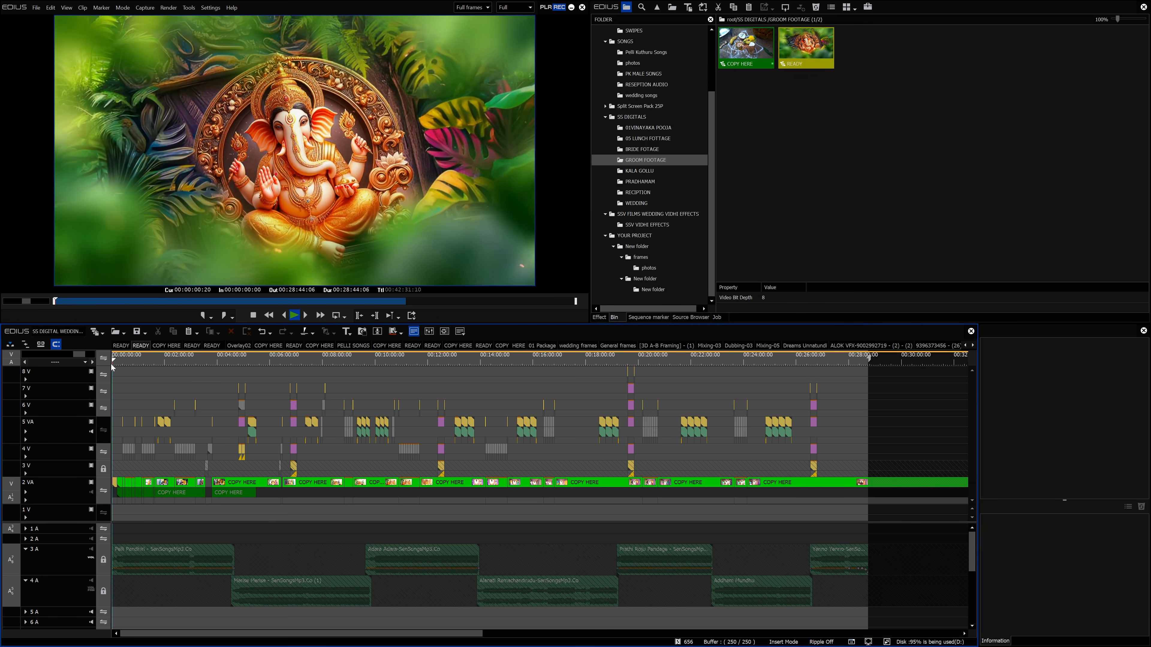
drag(115, 362, 127, 362)
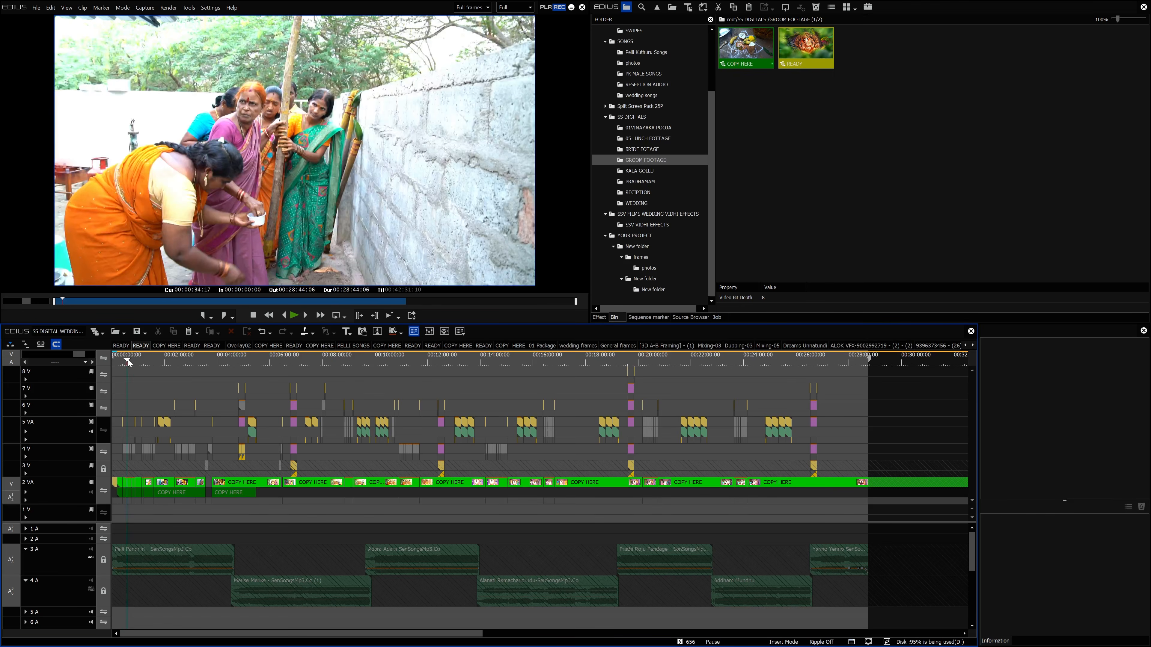
key(space)
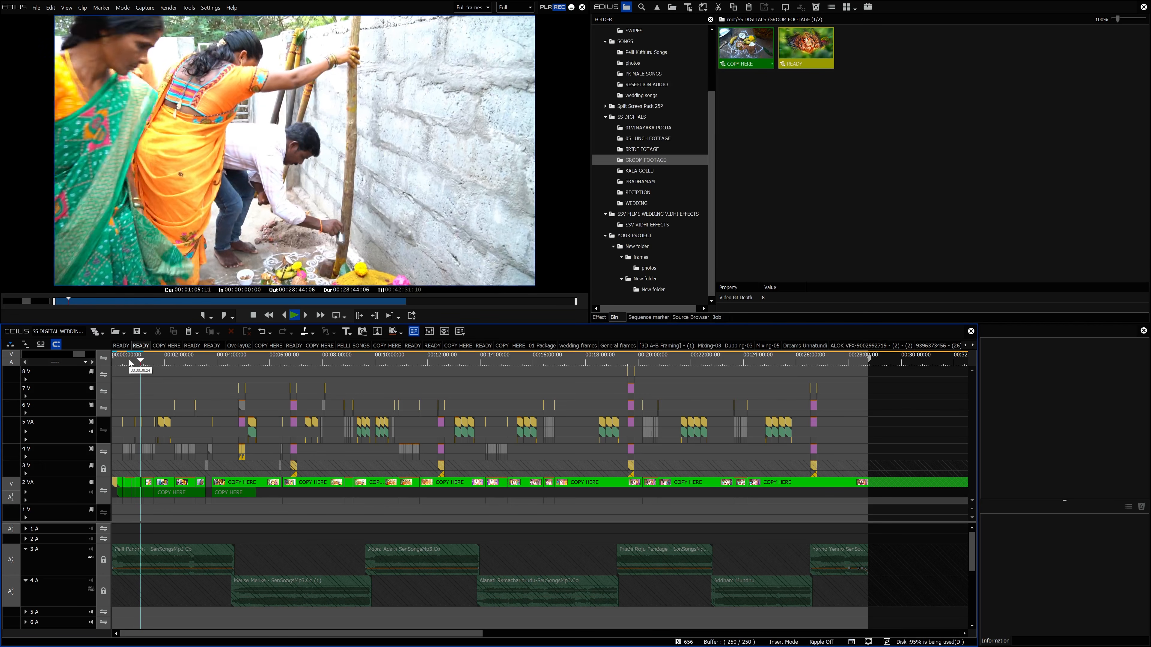
drag(146, 361, 206, 359)
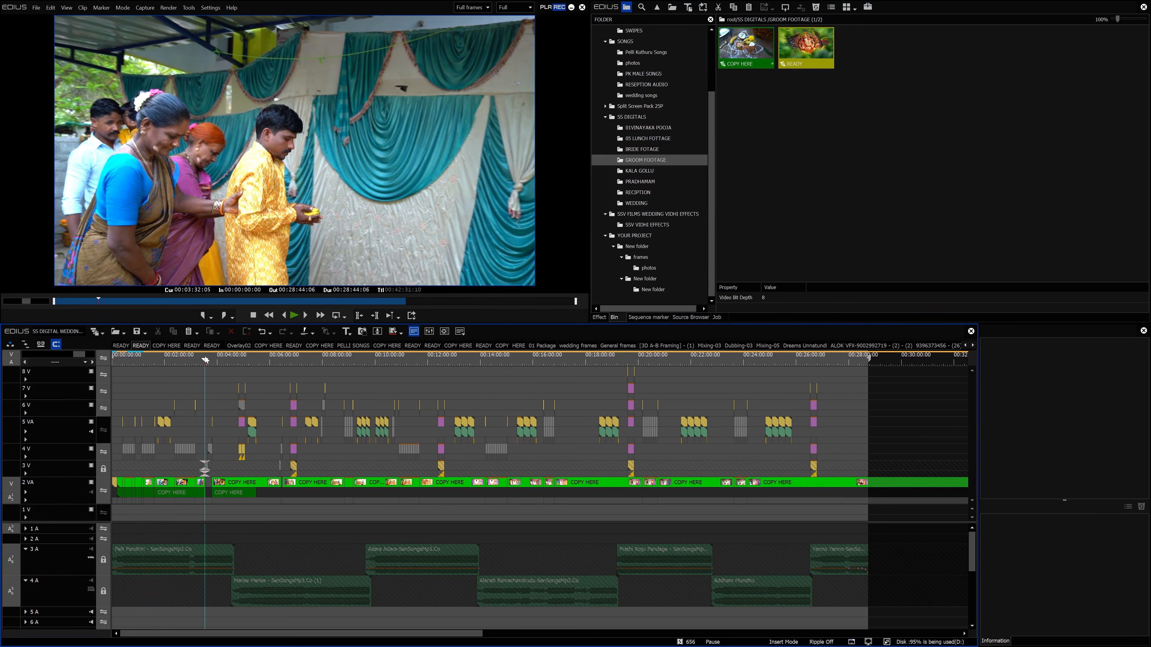
key(space)
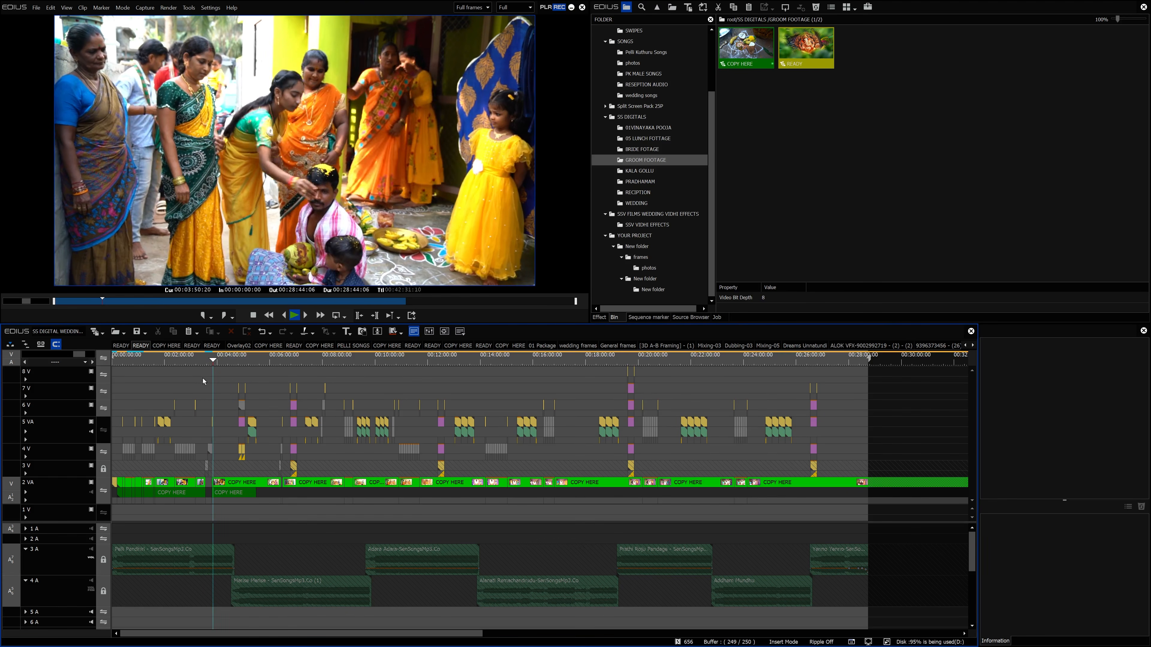
drag(213, 361, 234, 361)
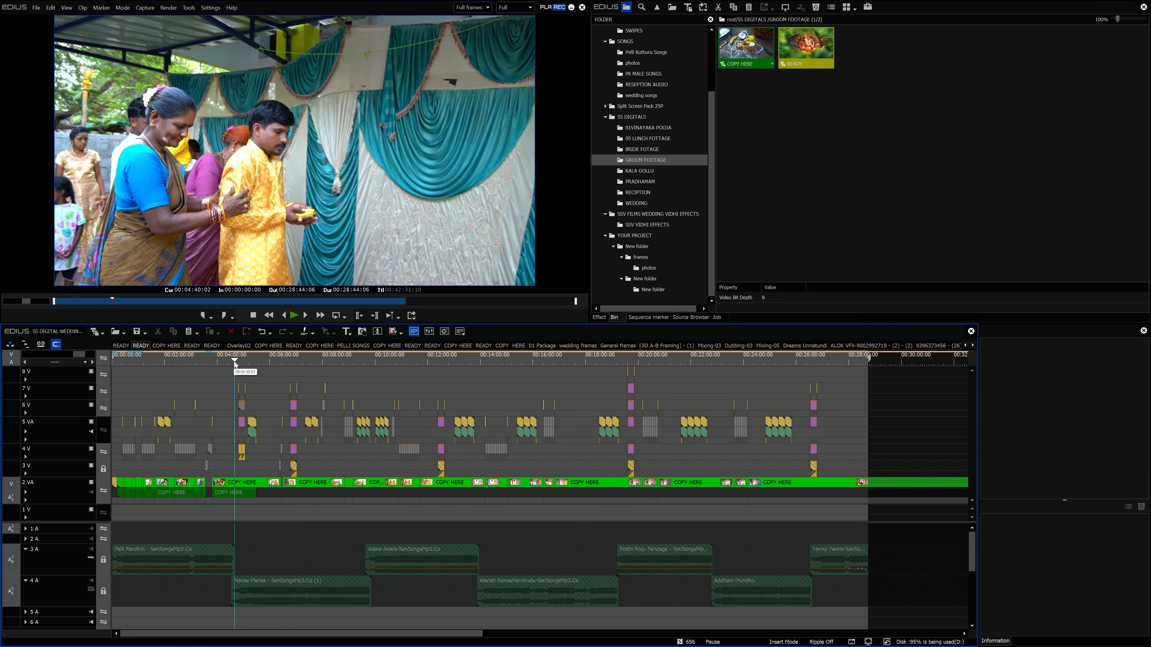
drag(232, 361, 311, 357)
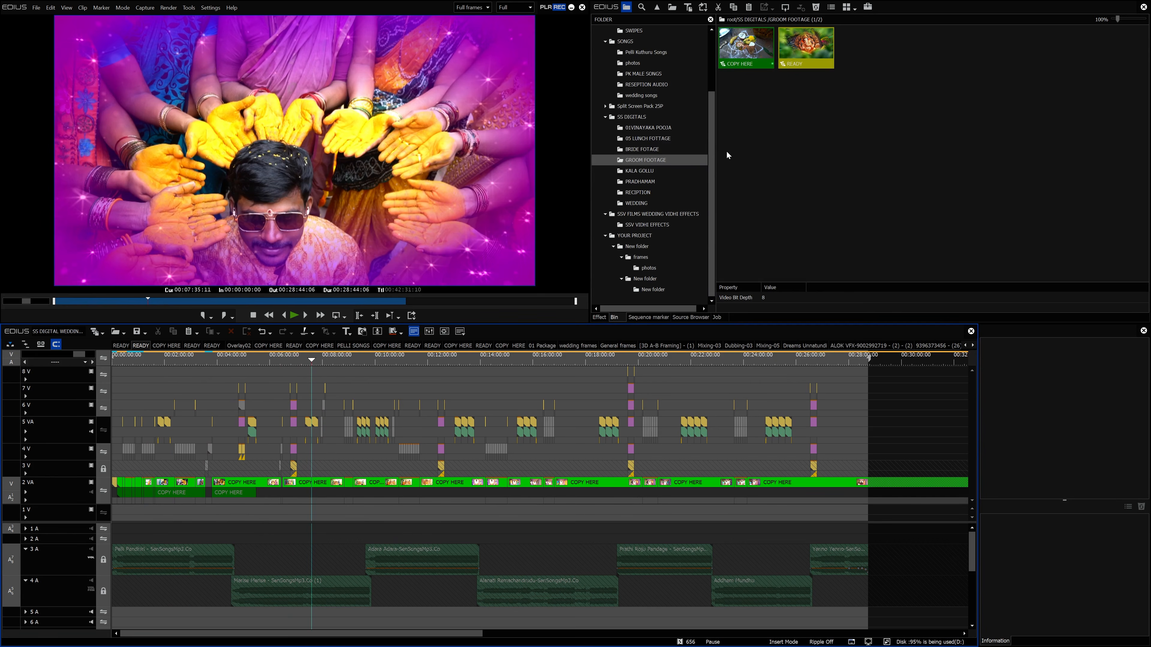
Step: Open the COPY HERE sequence from the GROOM FOOTAGE folder and delete all clips from its timeline
double_click(743, 52)
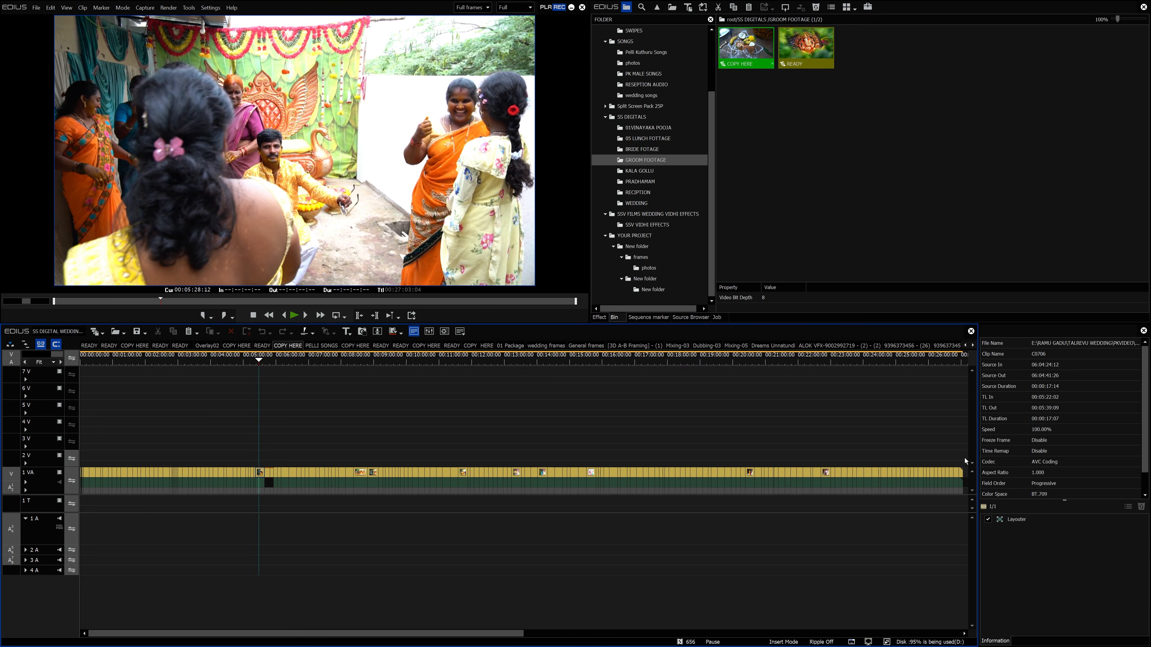
drag(965, 461, 56, 588)
key(Delete)
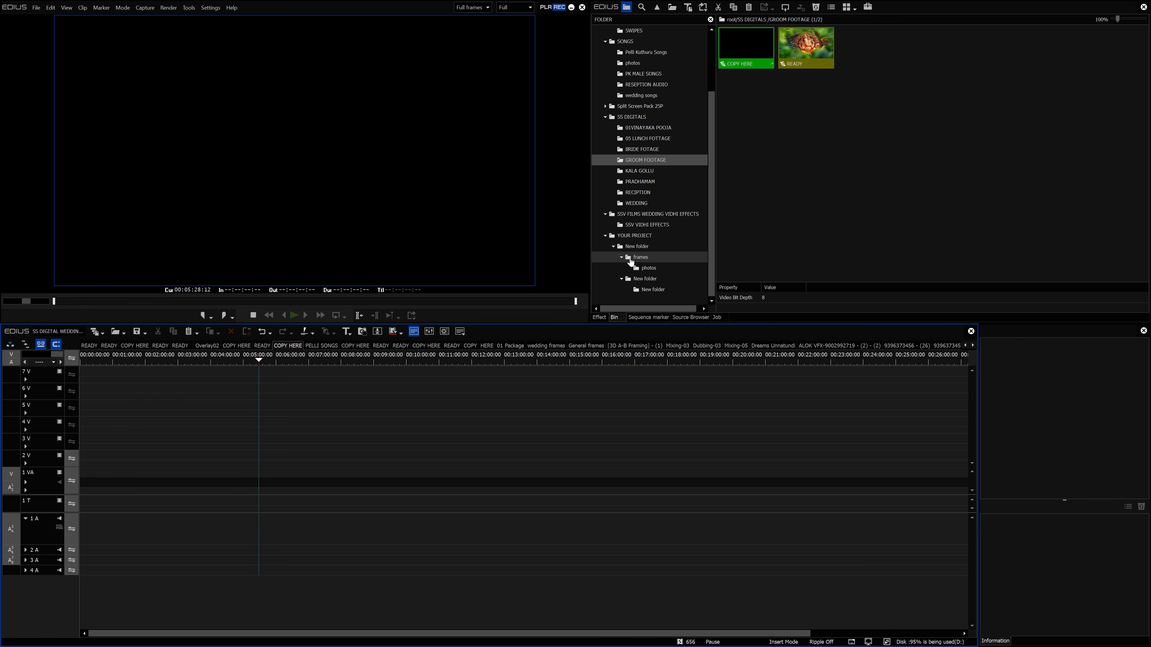
Step: Start adding clips to the photos folder under YOUR PROJECT and browse to the video folder on the E drive
click(650, 293)
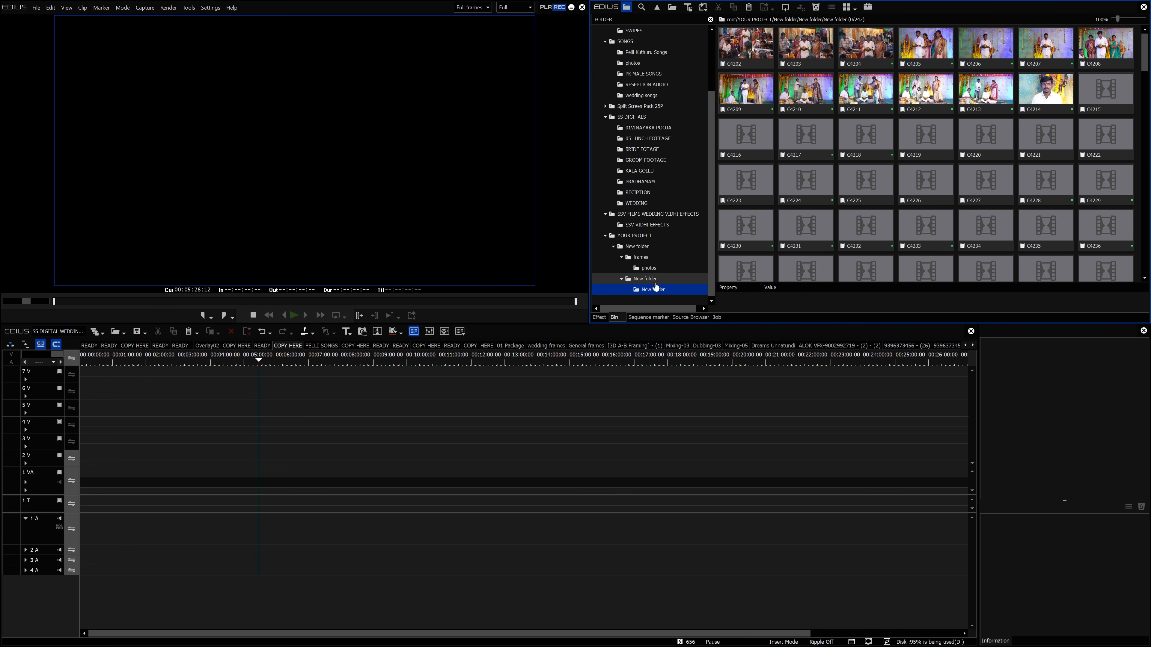
click(654, 268)
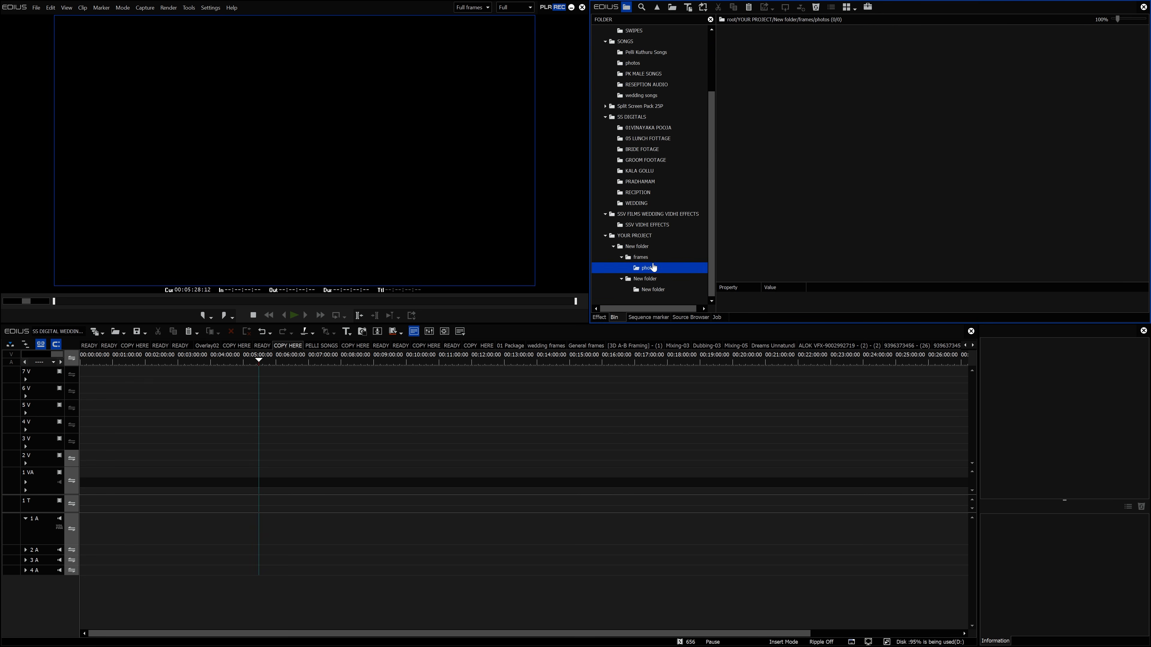
double_click(820, 166)
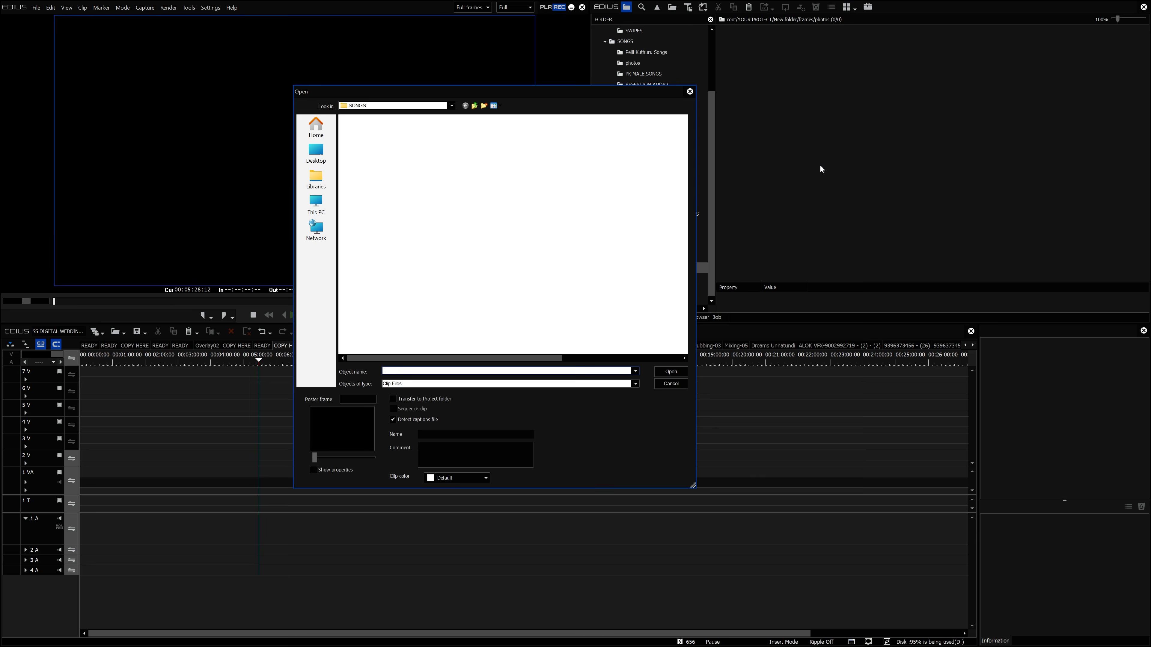
click(315, 204)
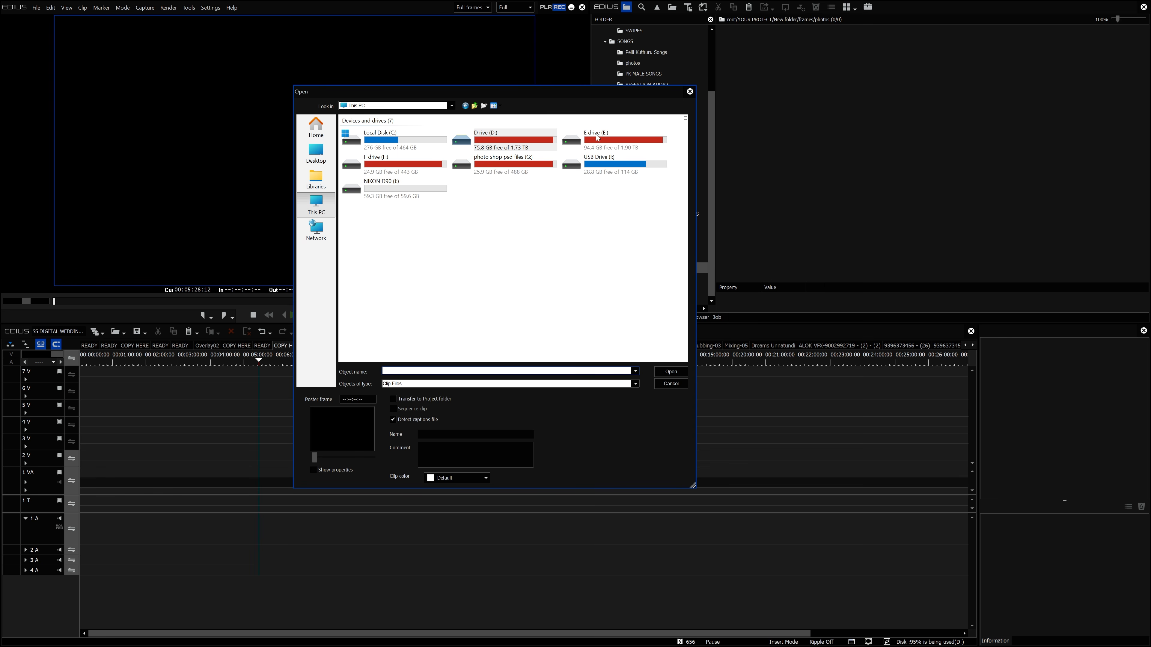
double_click(599, 138)
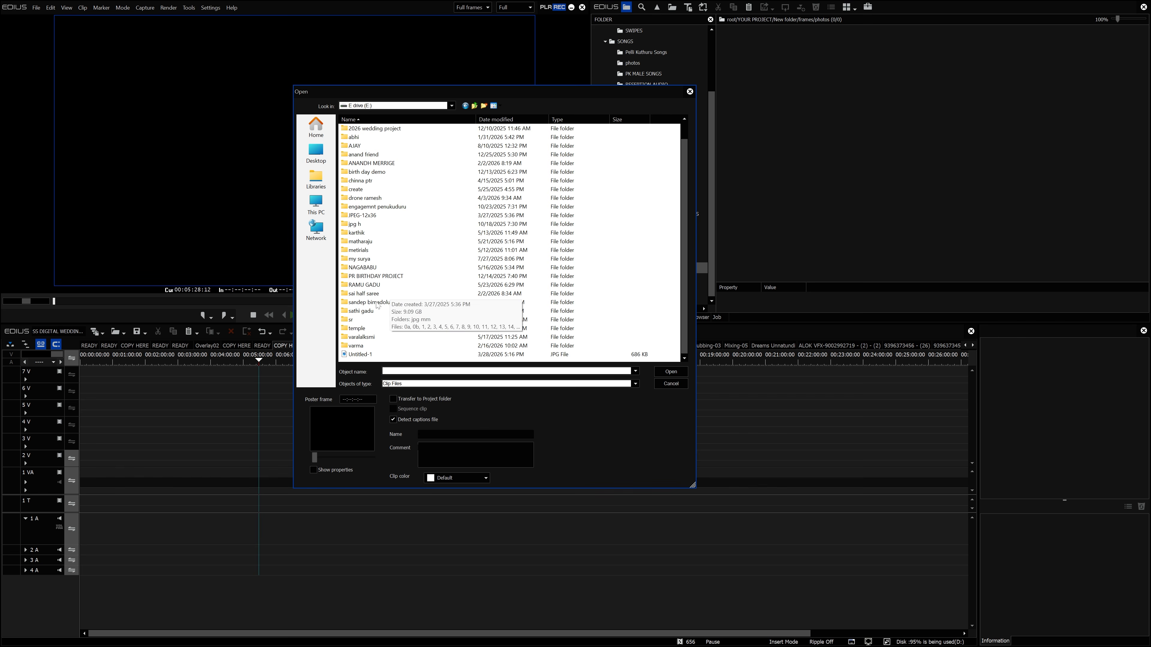
double_click(362, 242)
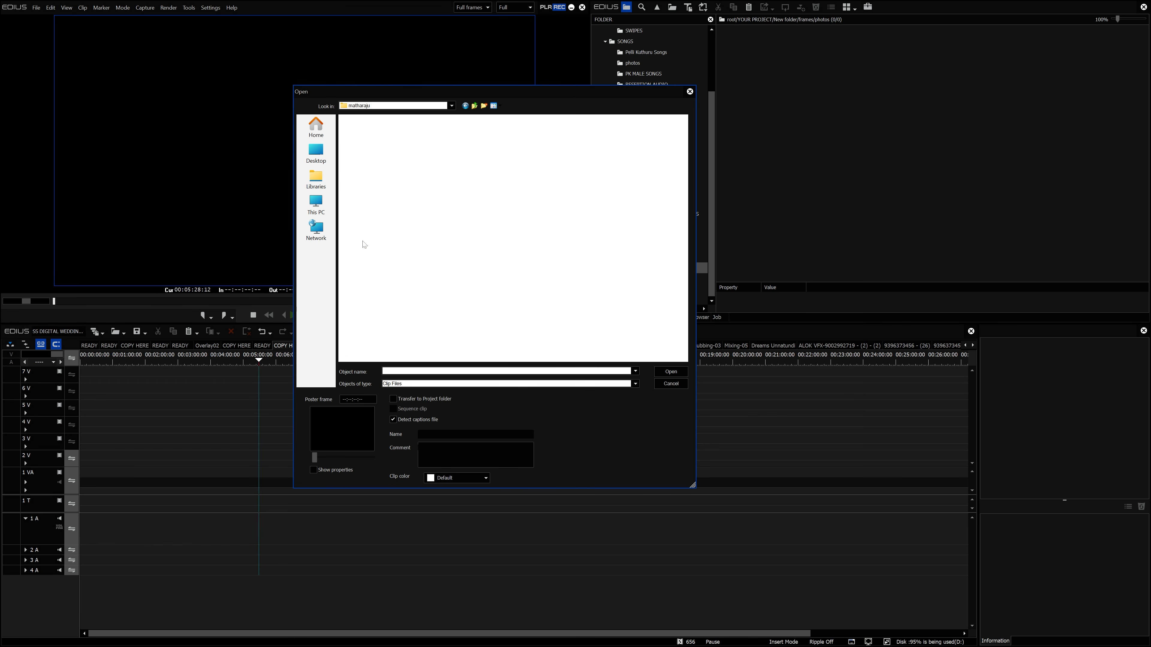
double_click(361, 165)
Step: Open the video folder and look through its MP4 clips, previewing C0673 and C0667
click(377, 158)
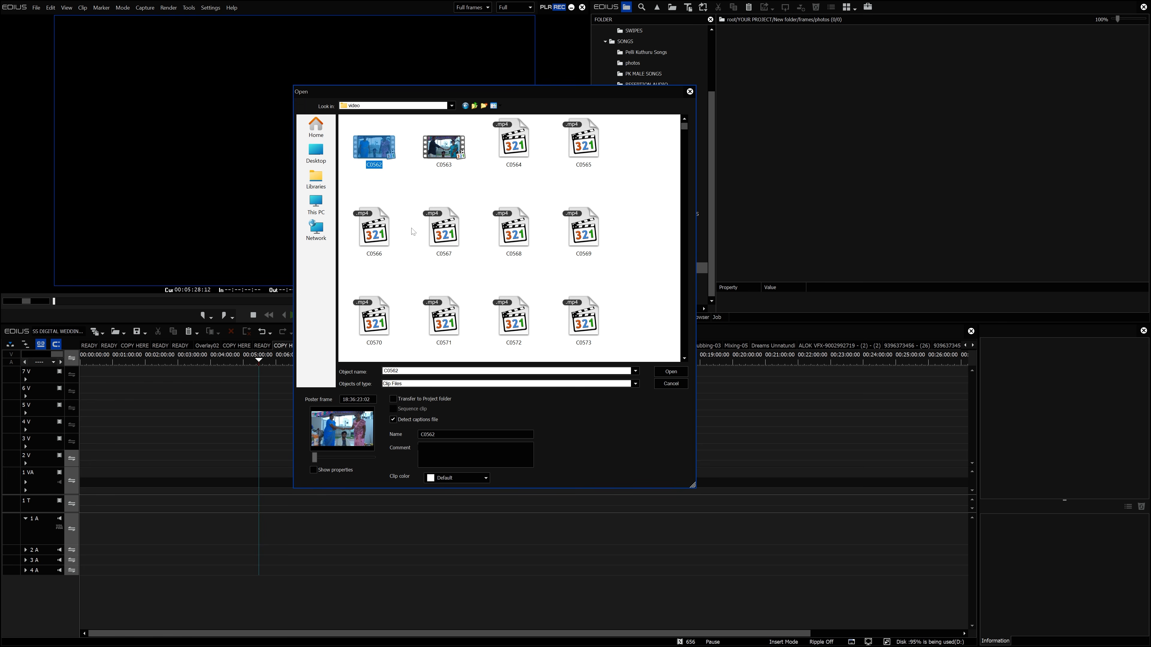
scroll(413, 232, down, 20)
scroll(413, 231, down, 20)
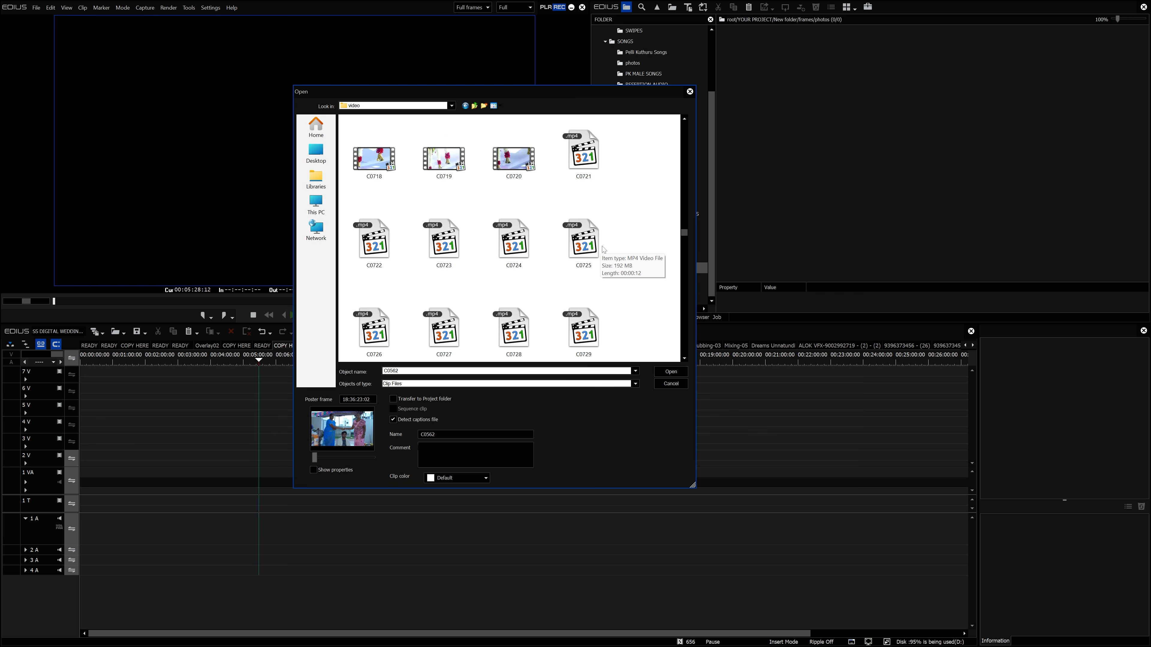
scroll(604, 250, down, 1)
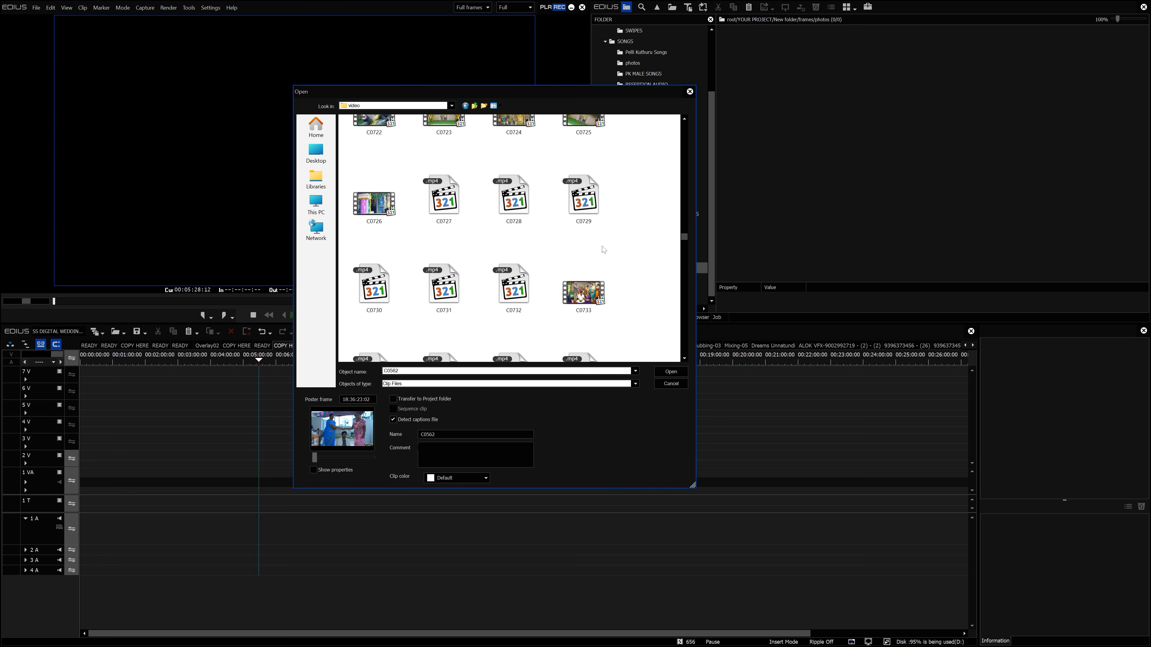
scroll(604, 250, up, 3)
scroll(603, 250, up, 3)
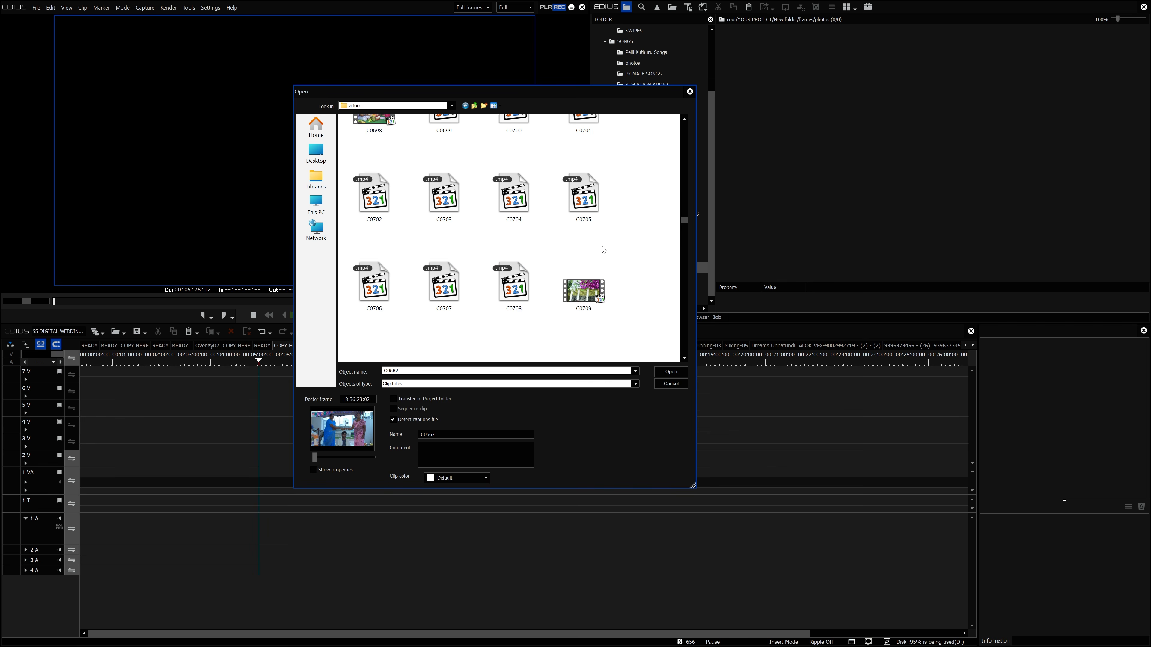
scroll(604, 249, up, 2)
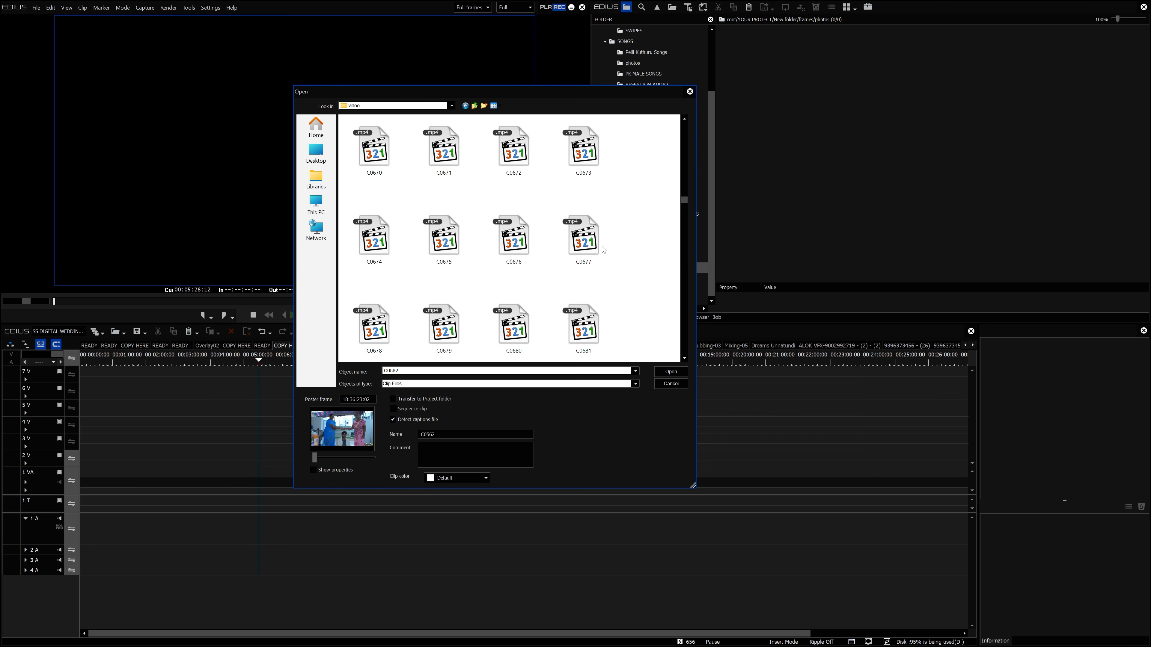
click(579, 158)
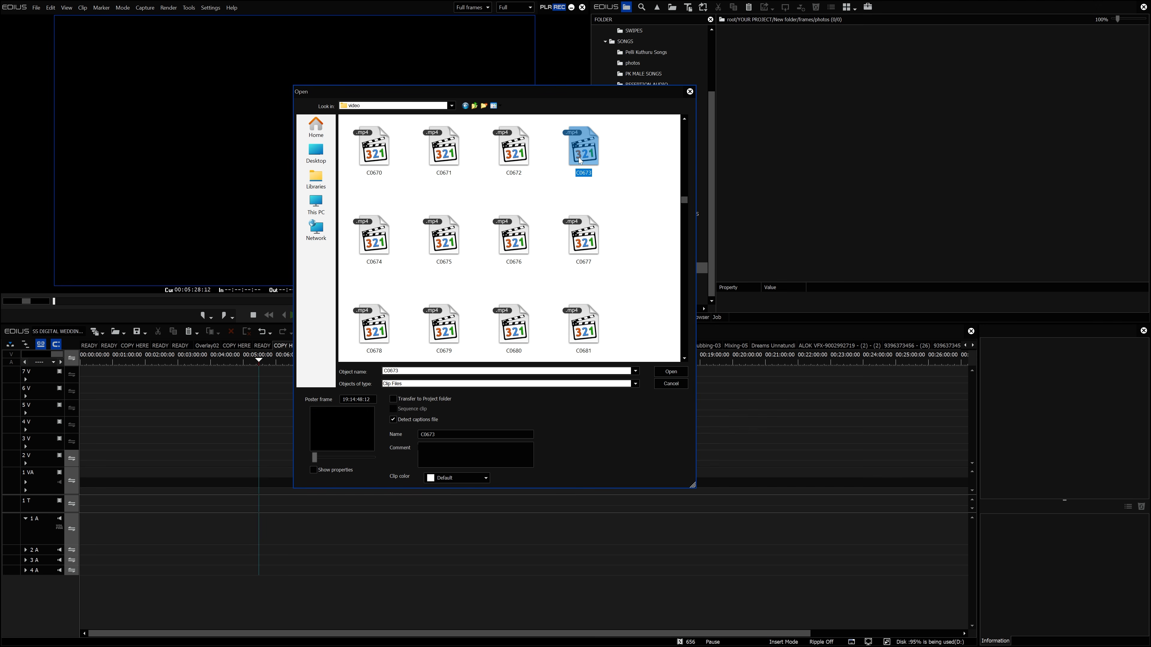
scroll(578, 158, up, 1)
scroll(581, 161, up, 1)
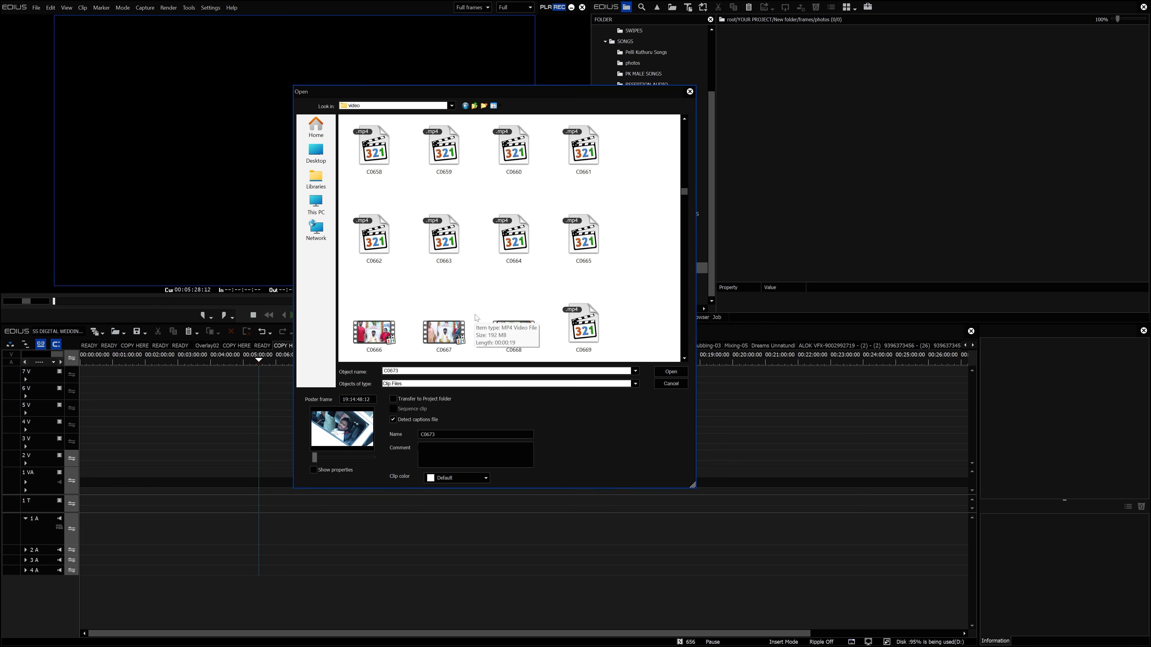
click(439, 336)
scroll(439, 334, up, 8)
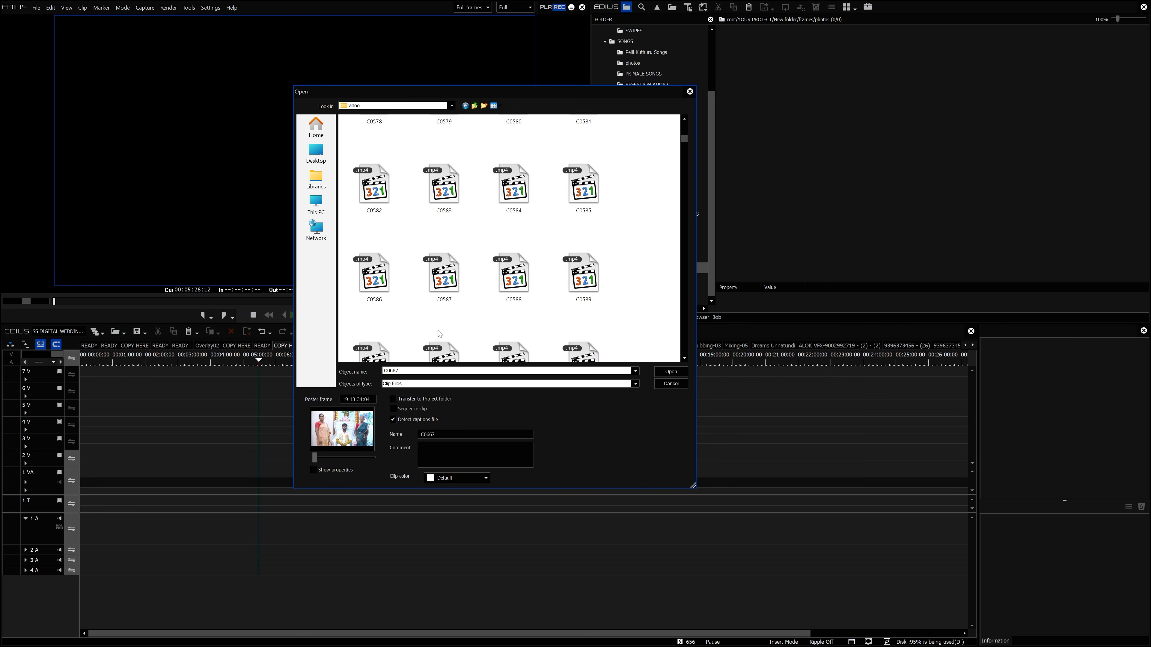
Step: Import every clip from the video folder into photos and lay them all on track 1 VA from the start, fitting the whole timeline
key(ctrl+a)
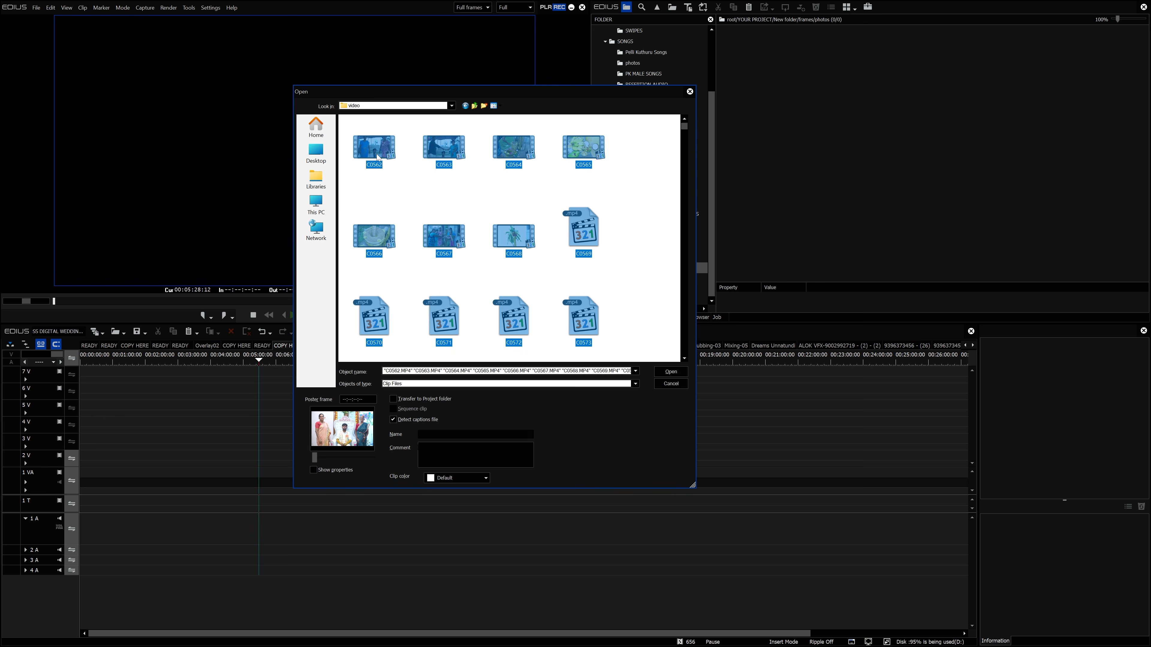
click(661, 374)
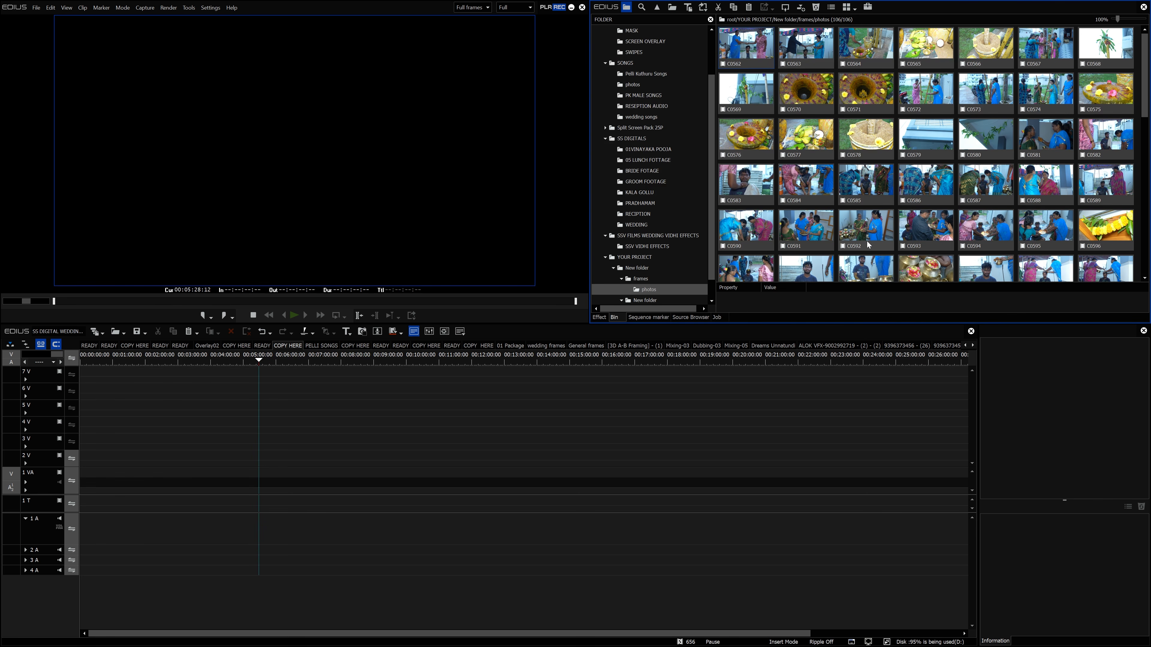
drag(733, 36, 81, 476)
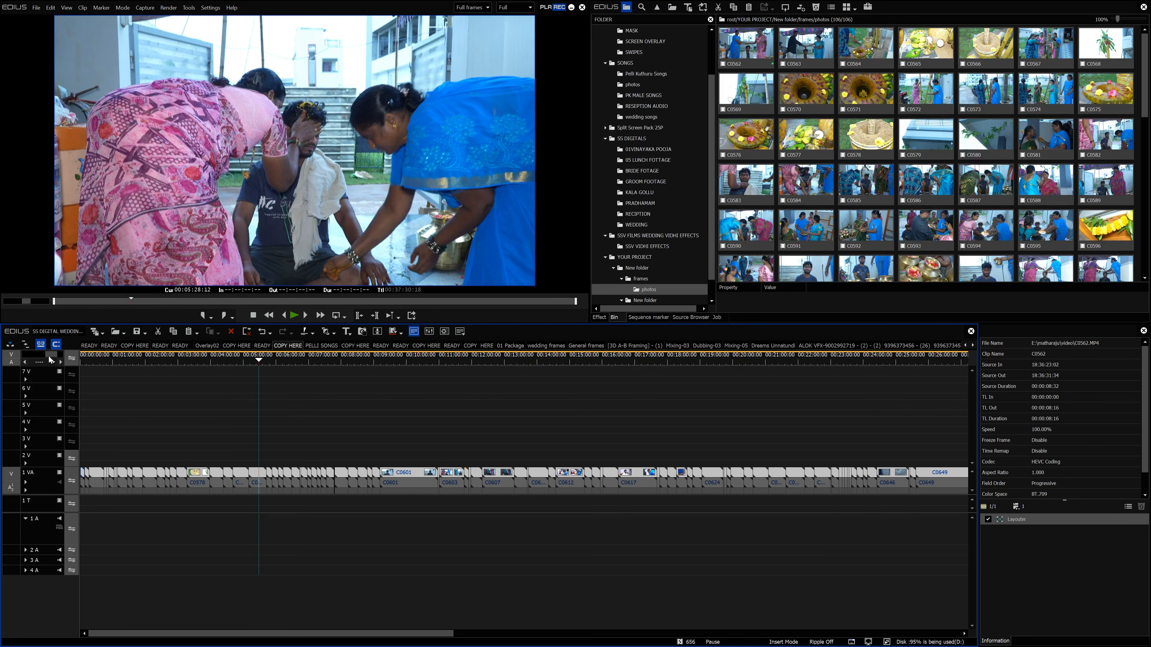
drag(48, 357, 59, 356)
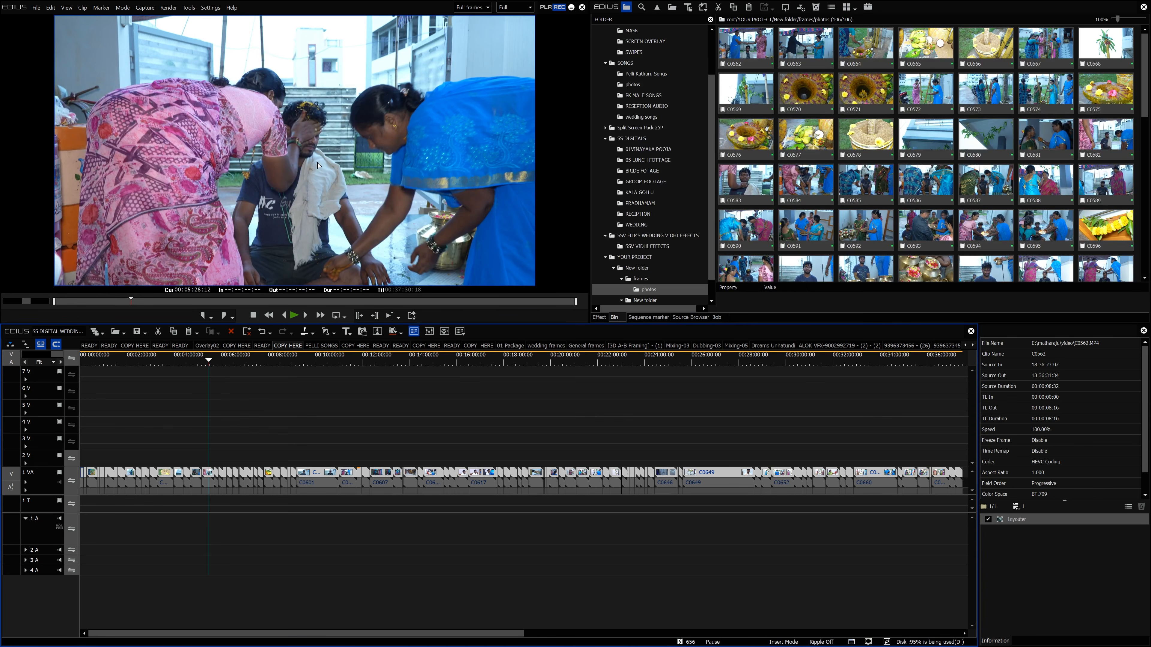
Step: Disable clip extension and default crossfade insertion in the Timeline user settings, and apply the default transition to all clips on the timeline
click(210, 8)
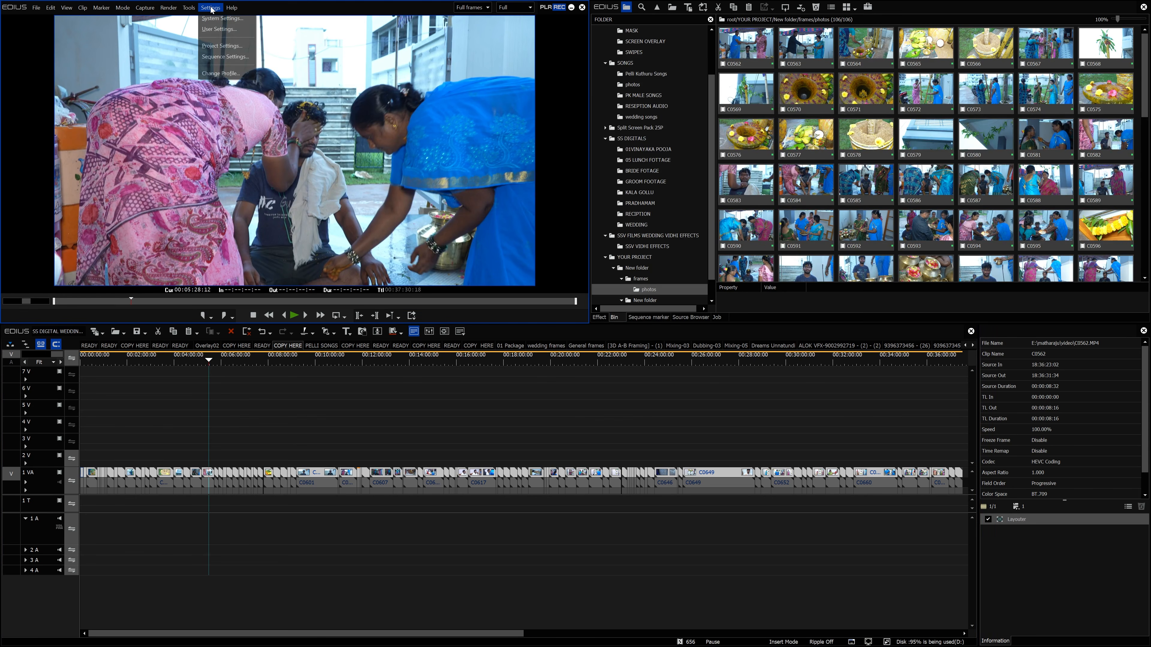
click(220, 29)
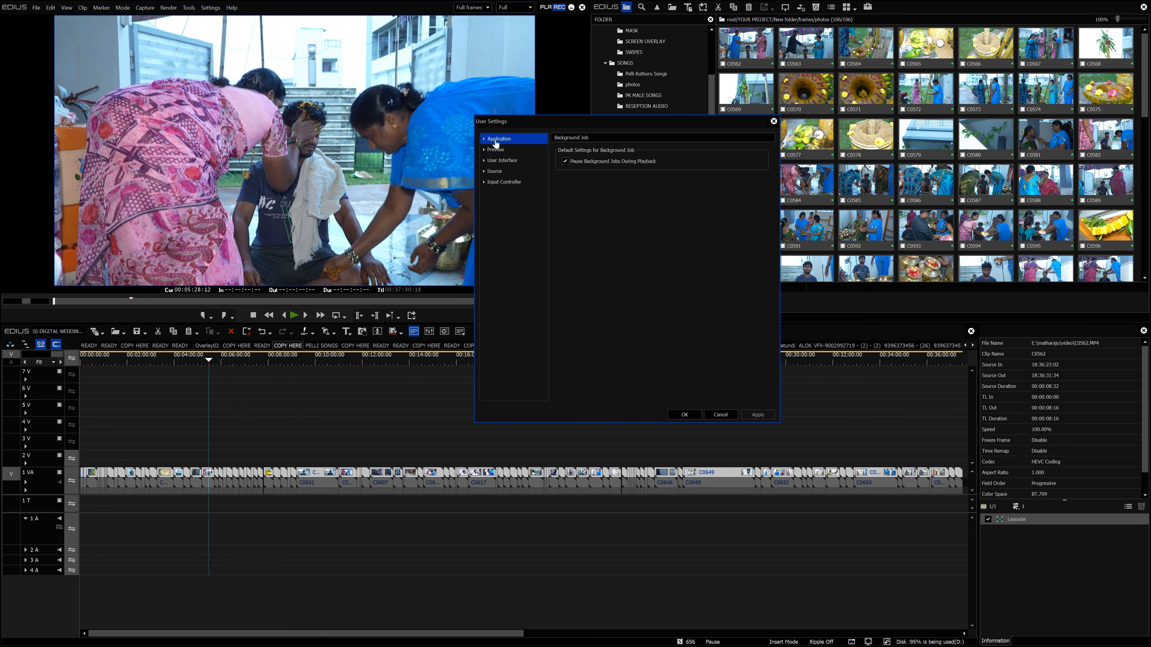
click(484, 140)
click(501, 204)
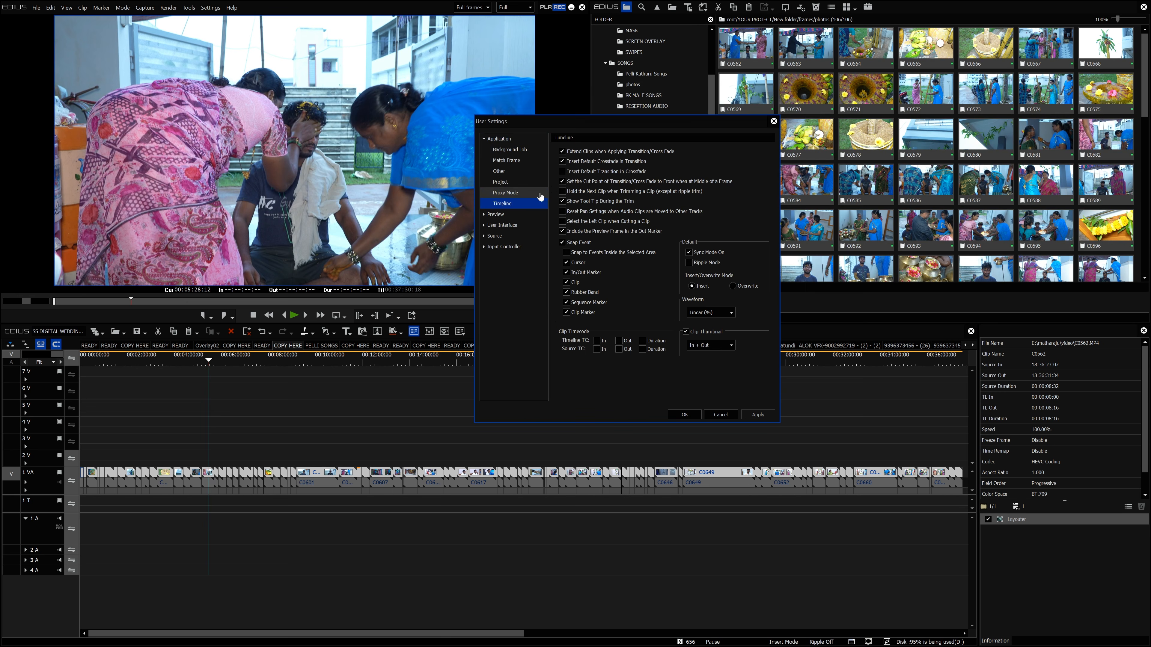
click(564, 150)
click(563, 159)
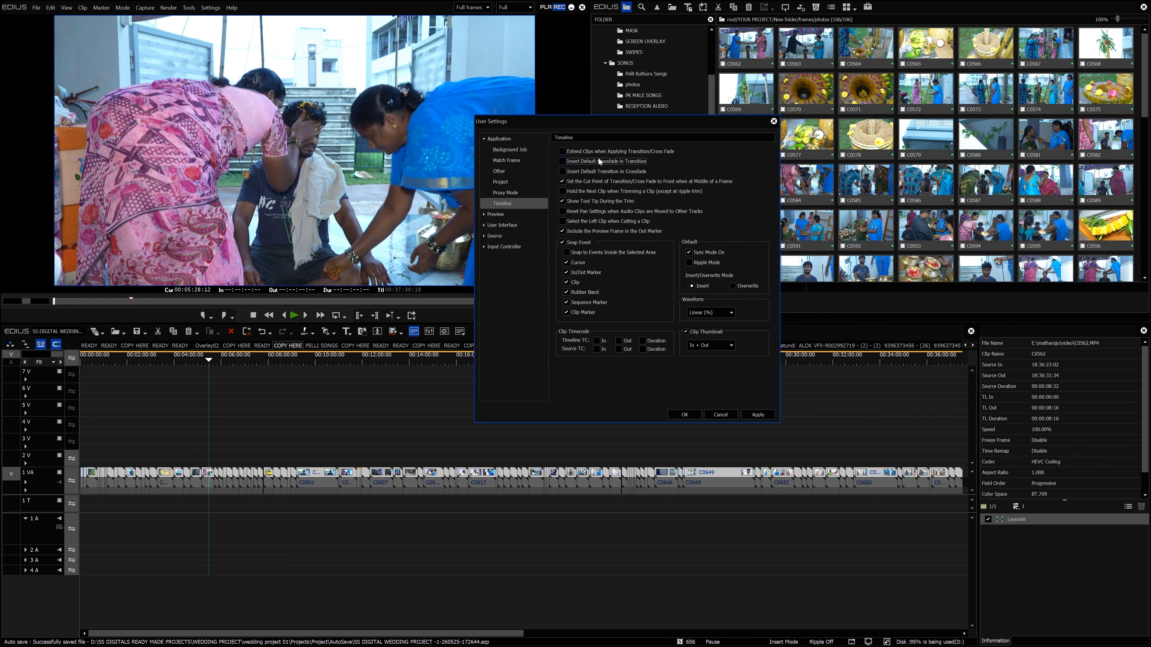
click(684, 414)
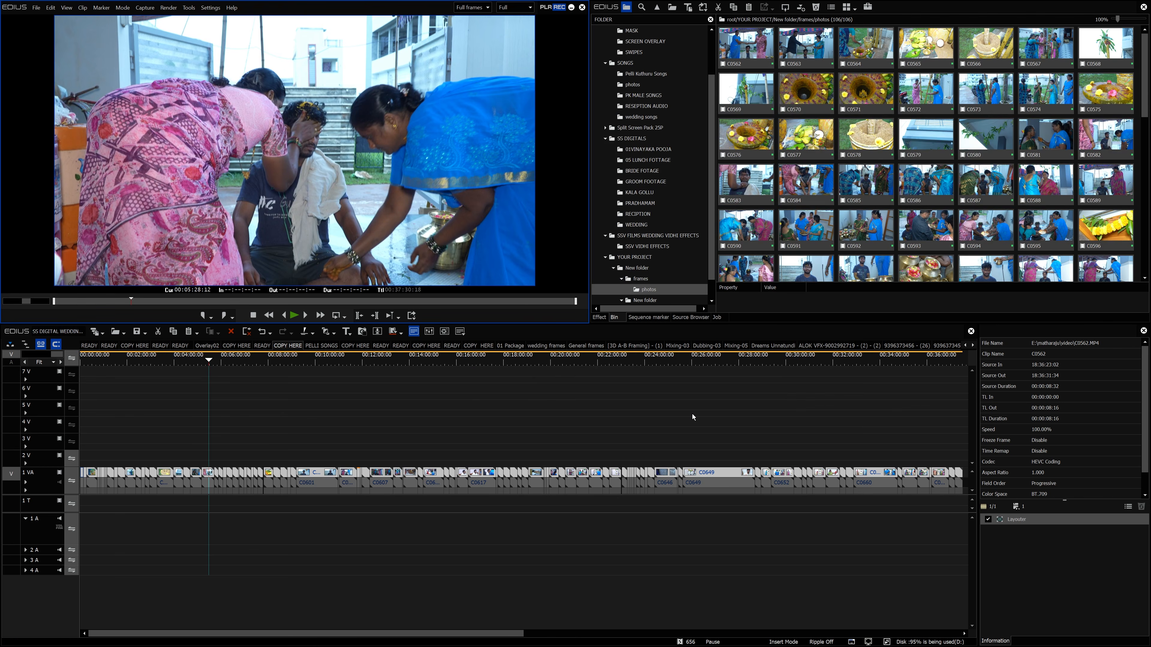
key(ctrl+a)
key(ctrl+p)
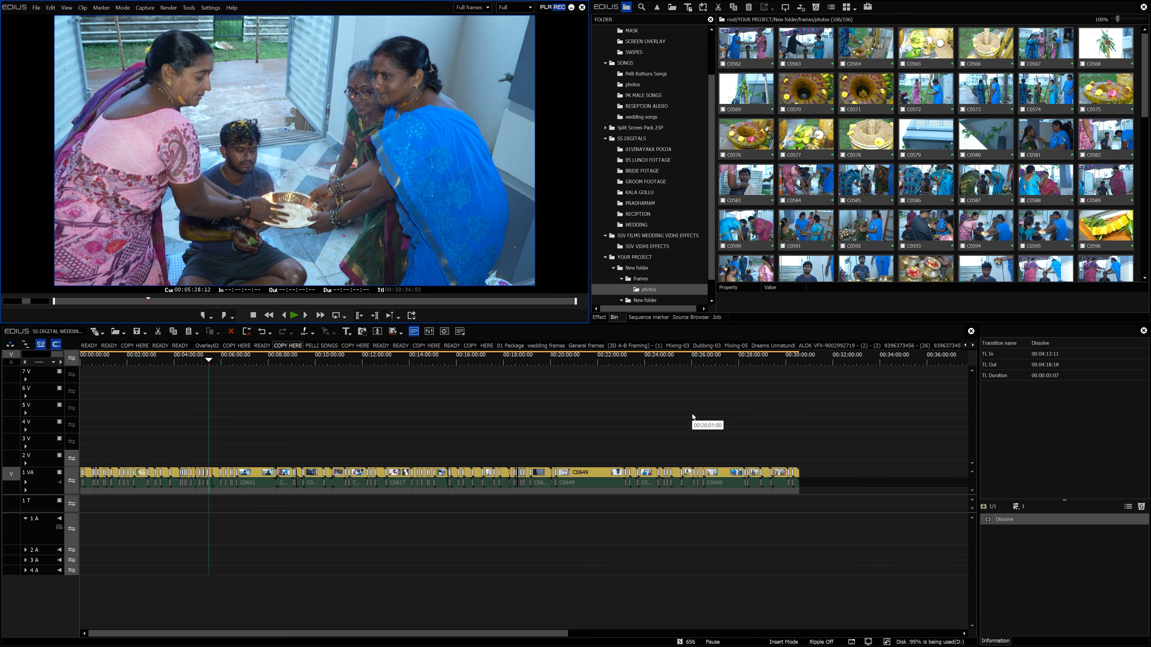
Step: Select all the timeline clips and re-enable clip extension for transitions and default crossfade insertion in the Timeline user settings
drag(833, 433, 66, 584)
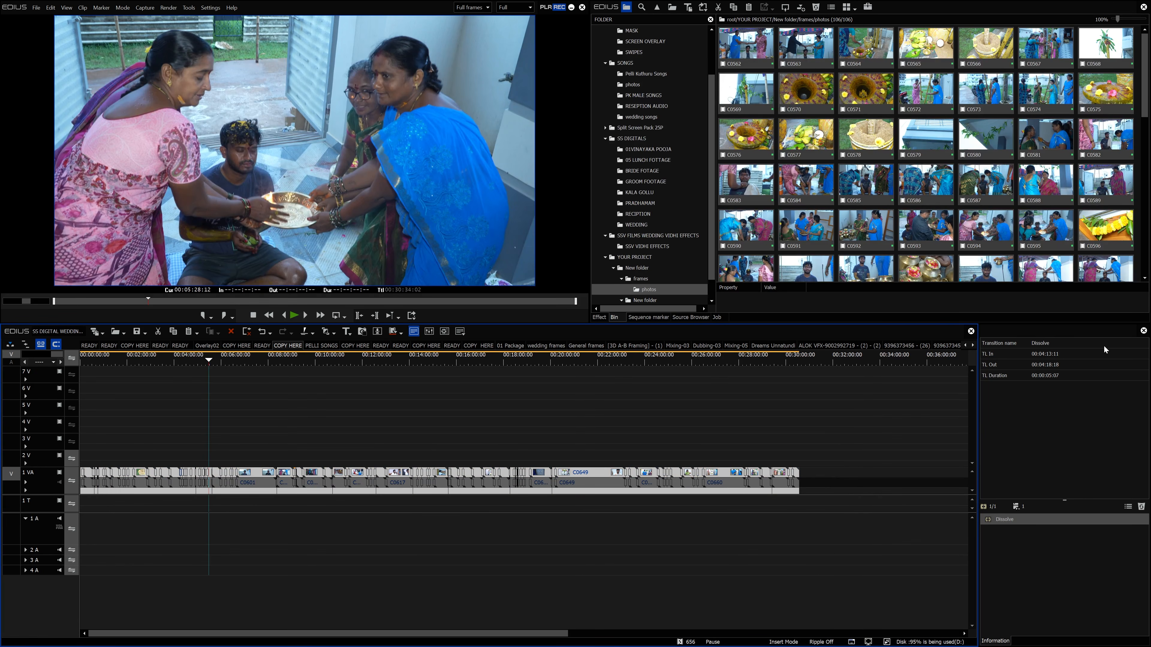
click(210, 8)
click(218, 30)
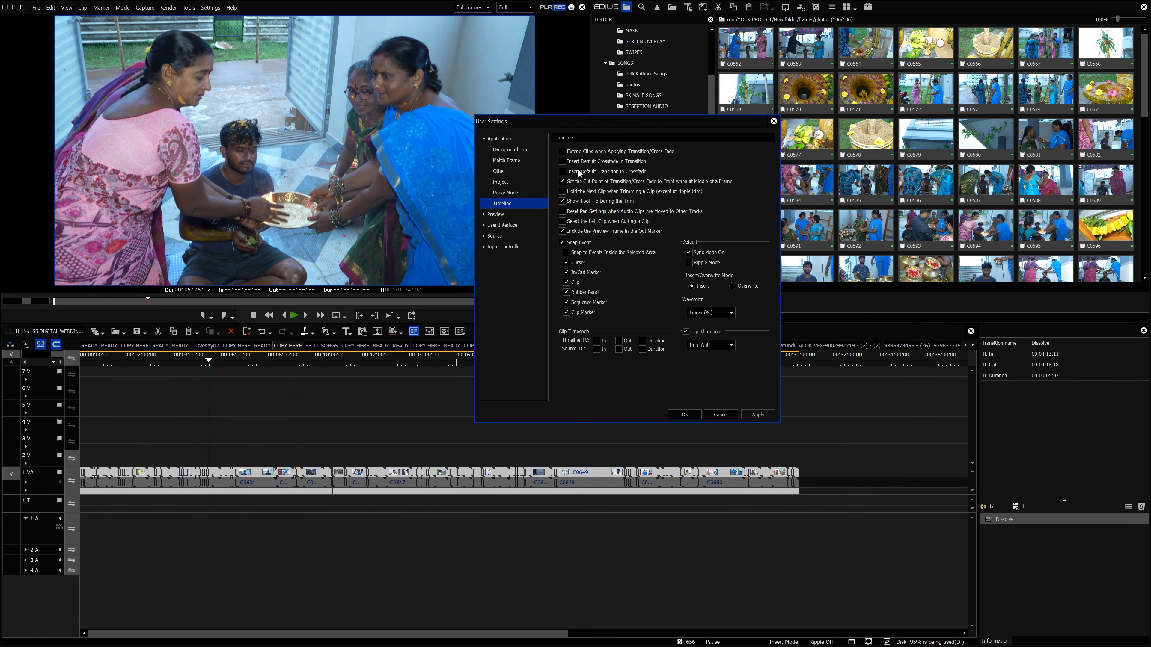
click(561, 151)
click(563, 161)
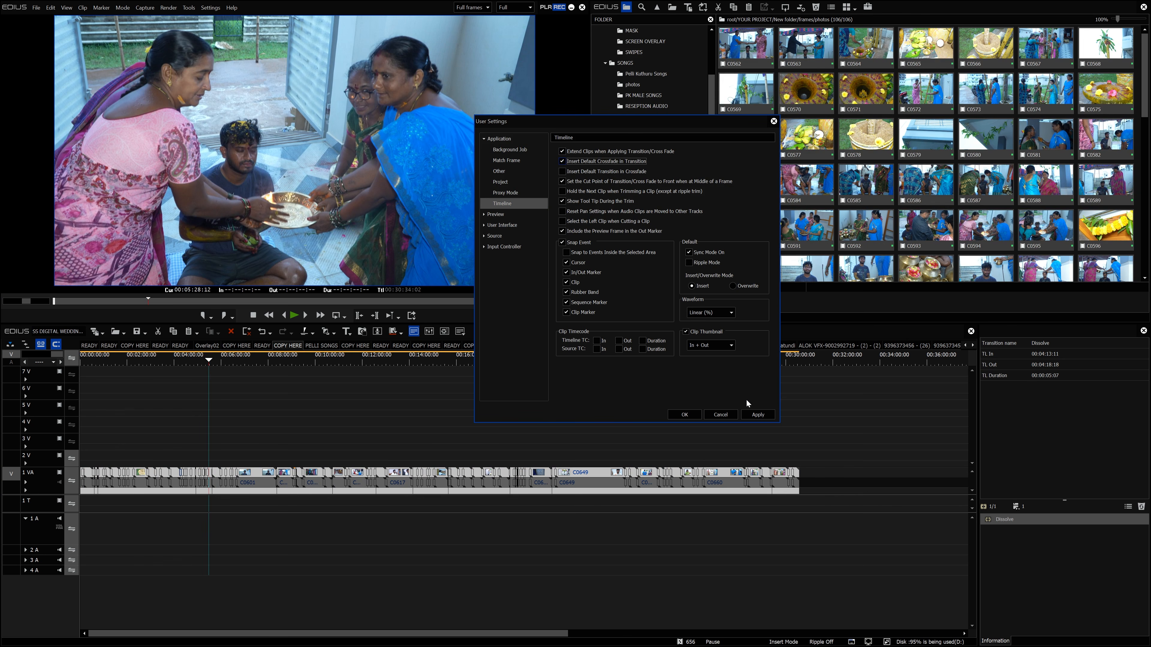
click(758, 414)
click(686, 415)
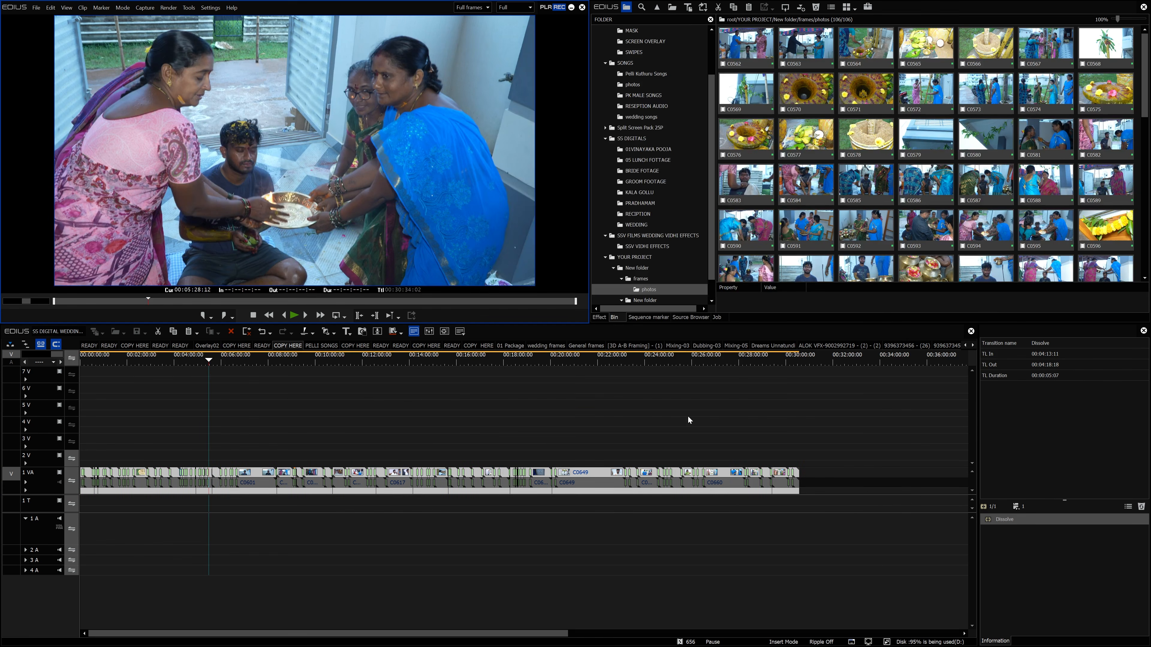
key(ctrl+z)
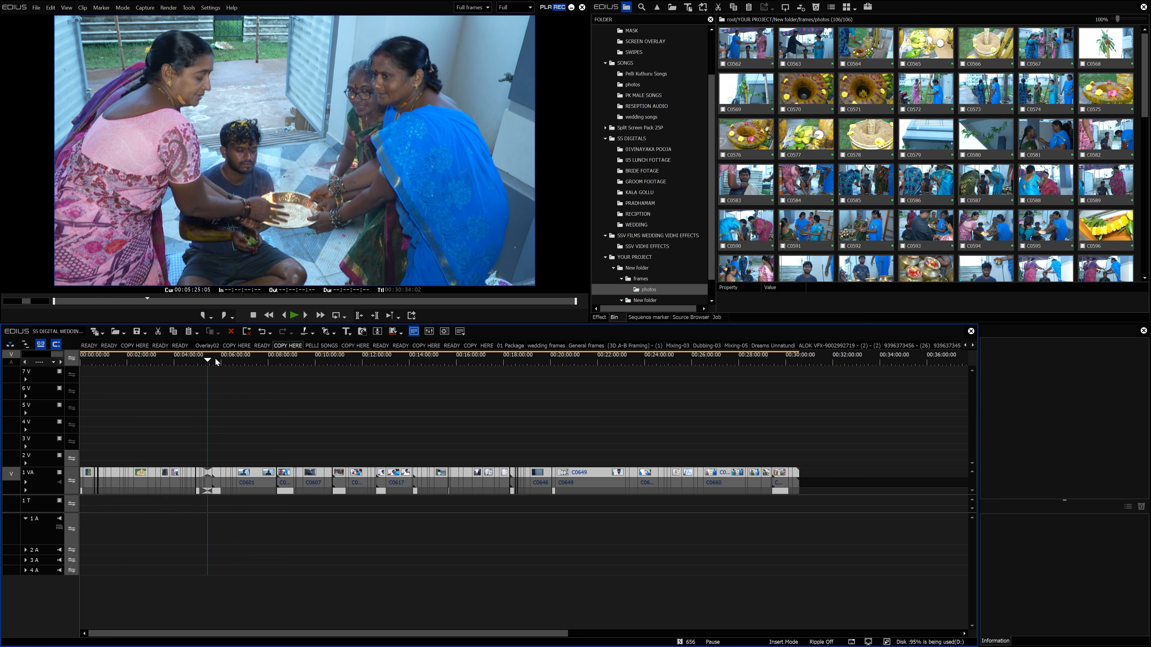
Step: Scrub the timeline to about 00:07:03 and examine the Stabilizer and Rolling Shutter Correction effect among the video filters
drag(215, 358, 246, 359)
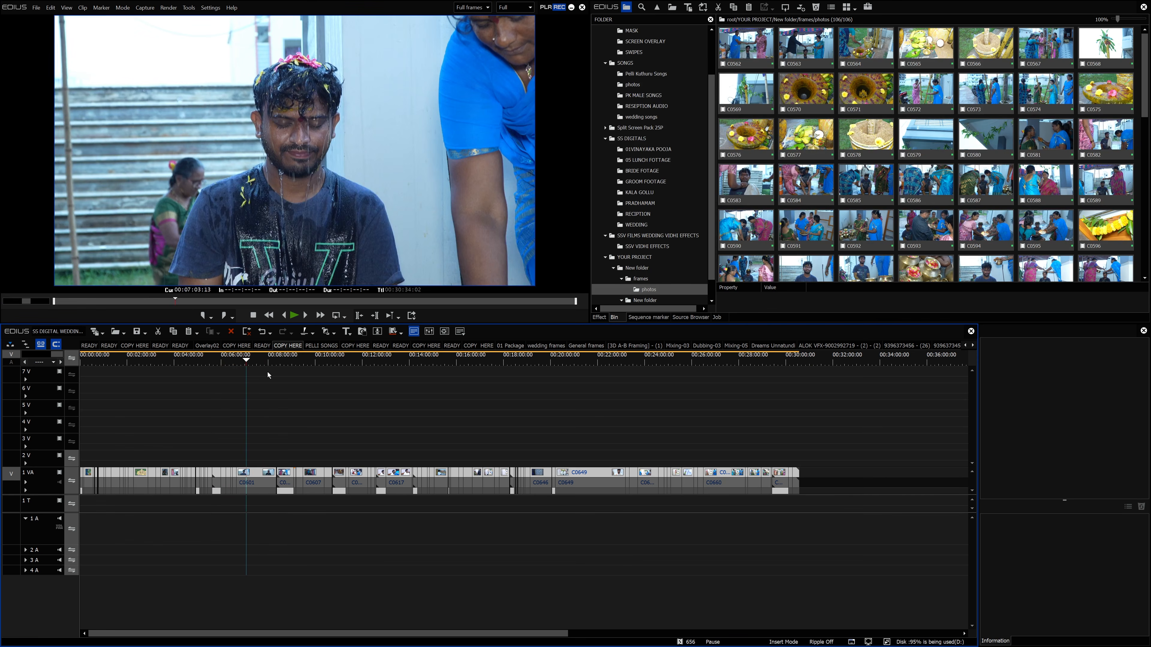
click(599, 317)
scroll(618, 177, up, 5)
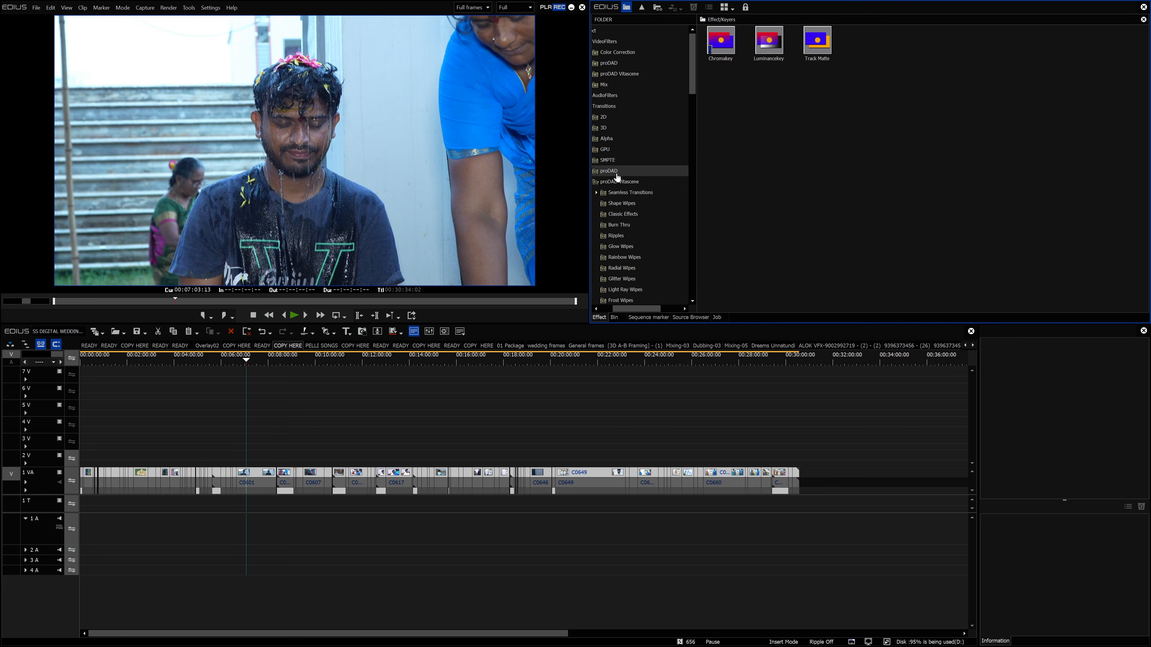
drag(627, 308, 606, 306)
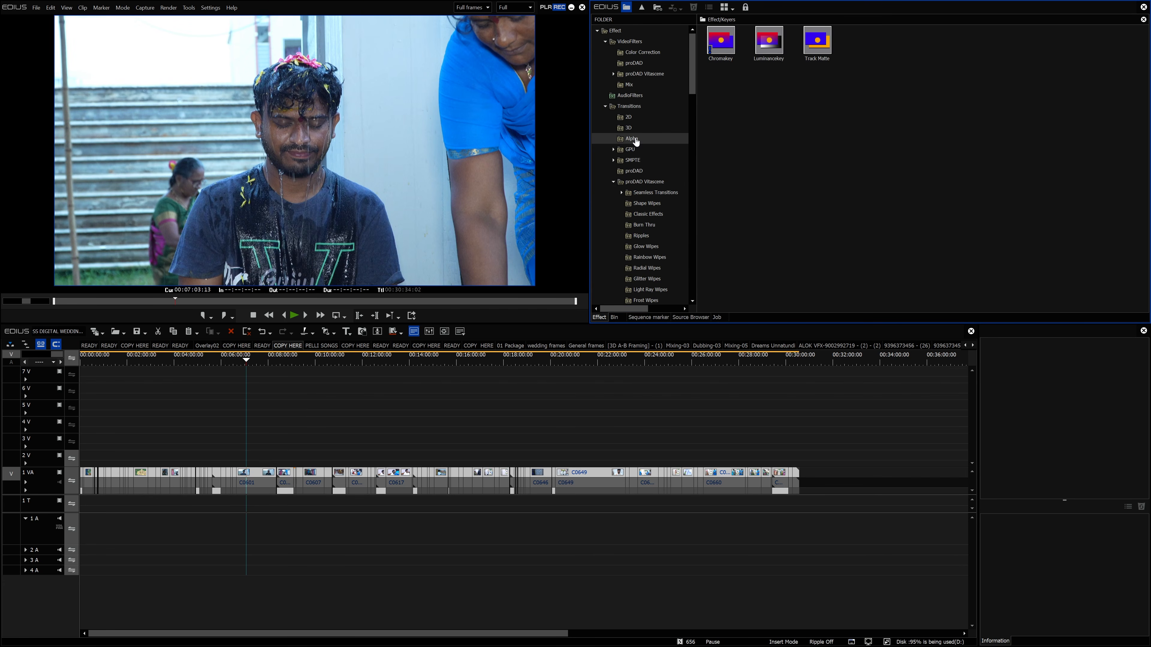
click(629, 41)
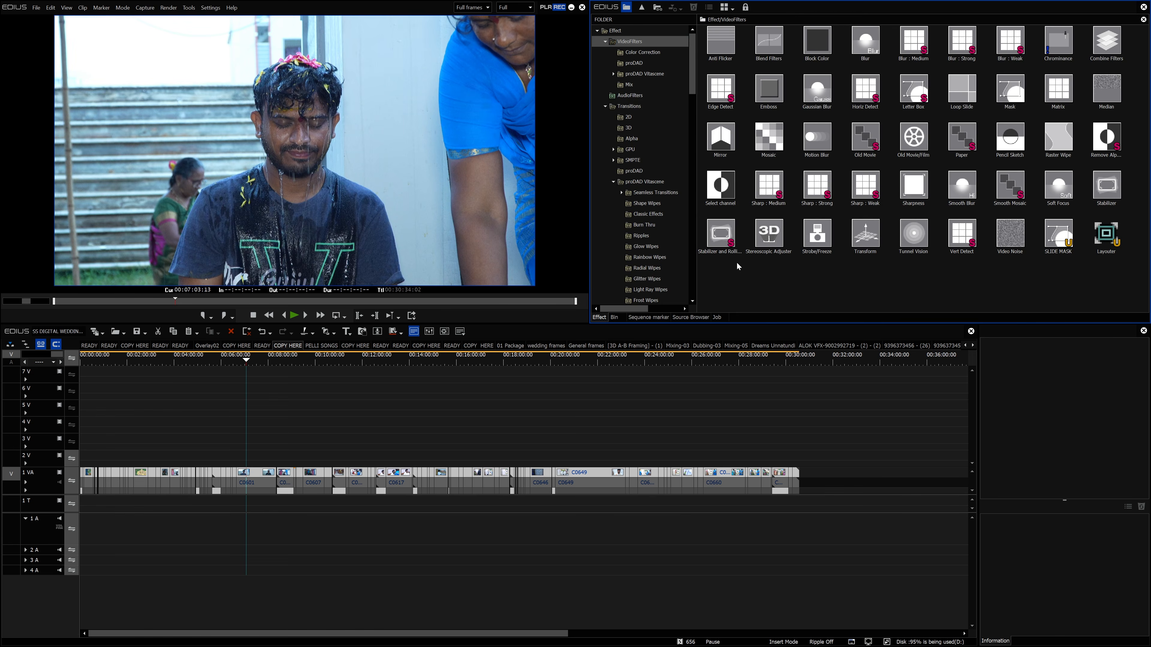
click(718, 235)
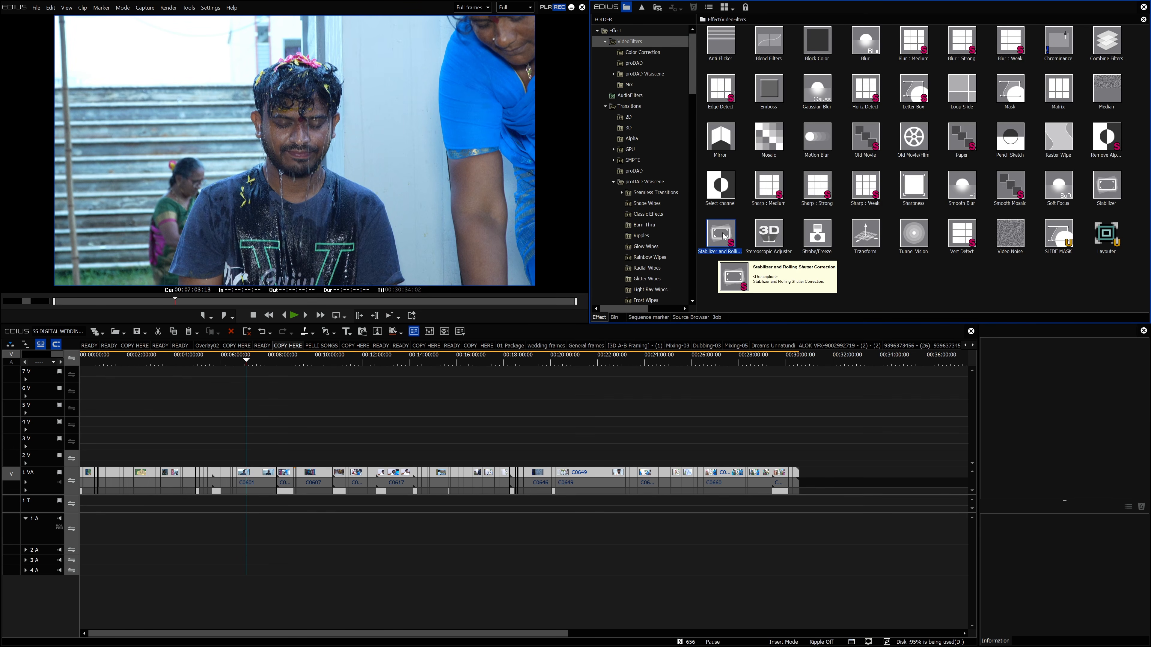
mouse_move(723, 236)
mouse_down()
mouse_move(697, 298)
mouse_move(579, 437)
mouse_move(637, 398)
mouse_move(710, 250)
mouse_up()
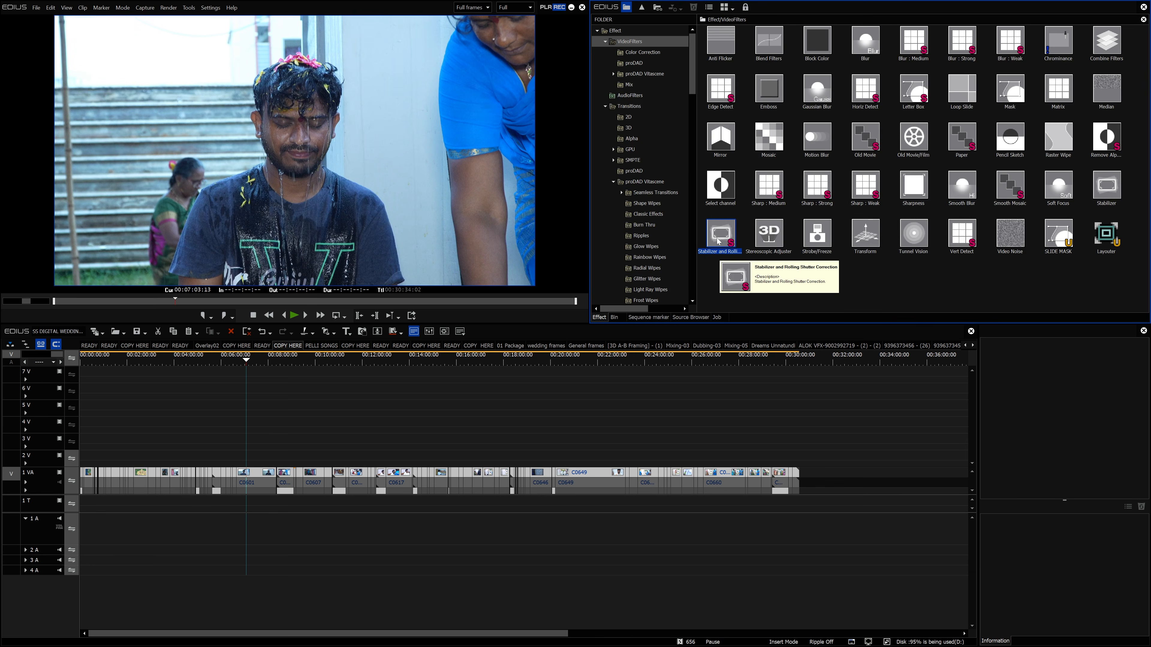
Step: Check the Background Job window for running jobs and close it
click(65, 9)
click(104, 51)
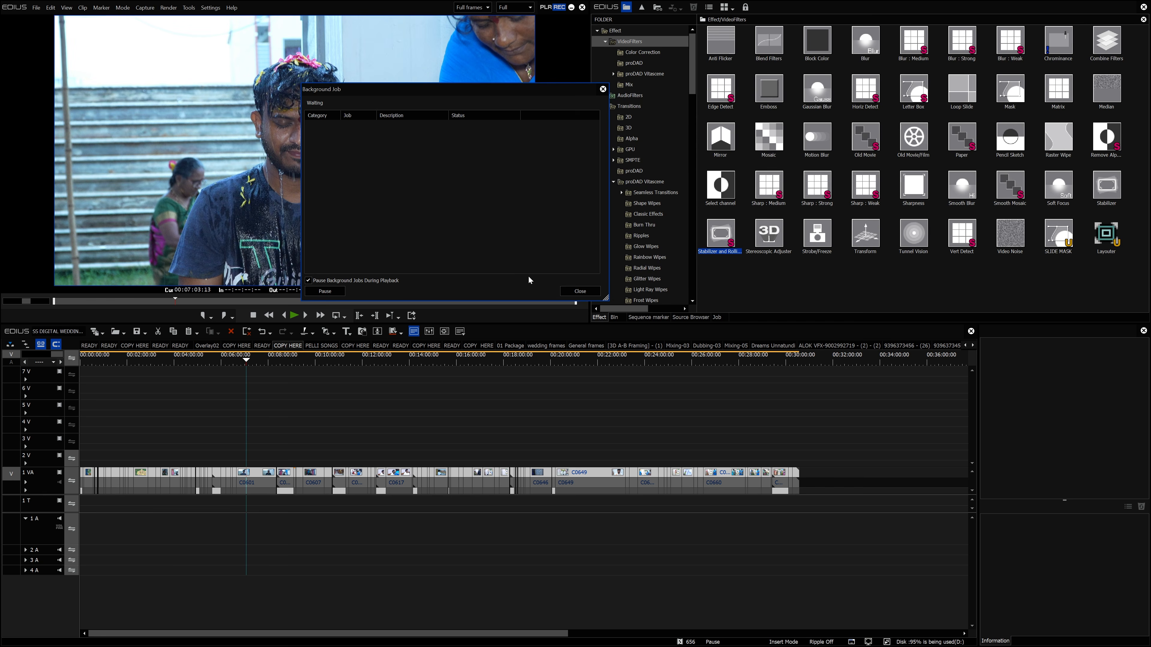
click(575, 292)
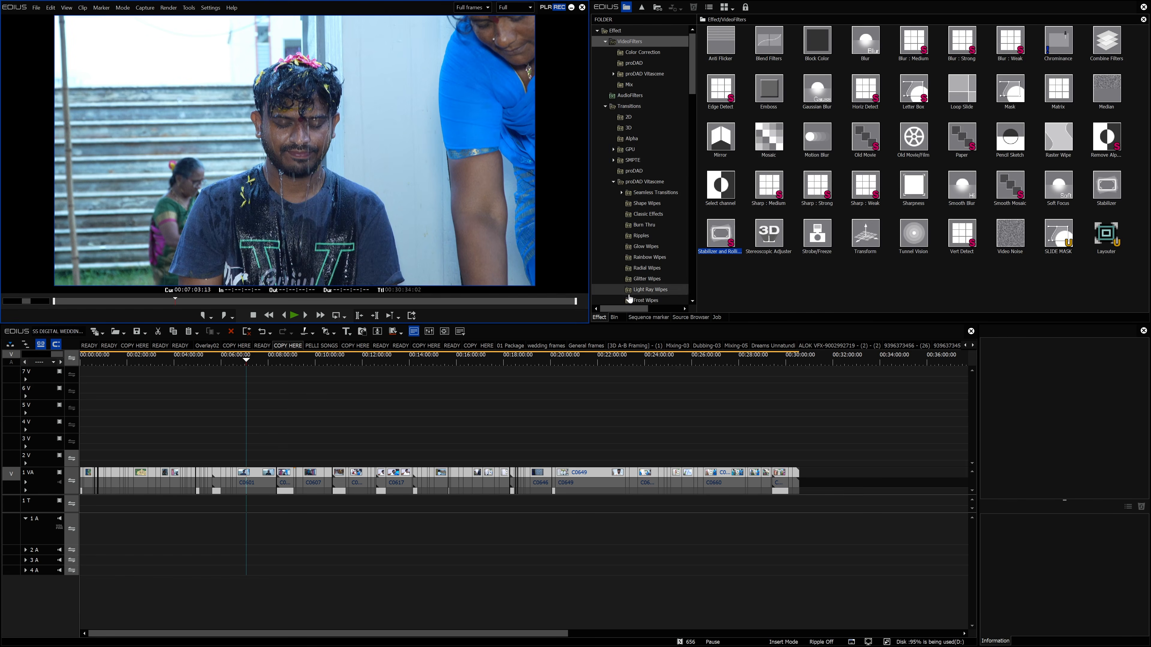
Step: Return to the project bin and open the READY sequence from the GROOM FOOTAGE folder
click(614, 317)
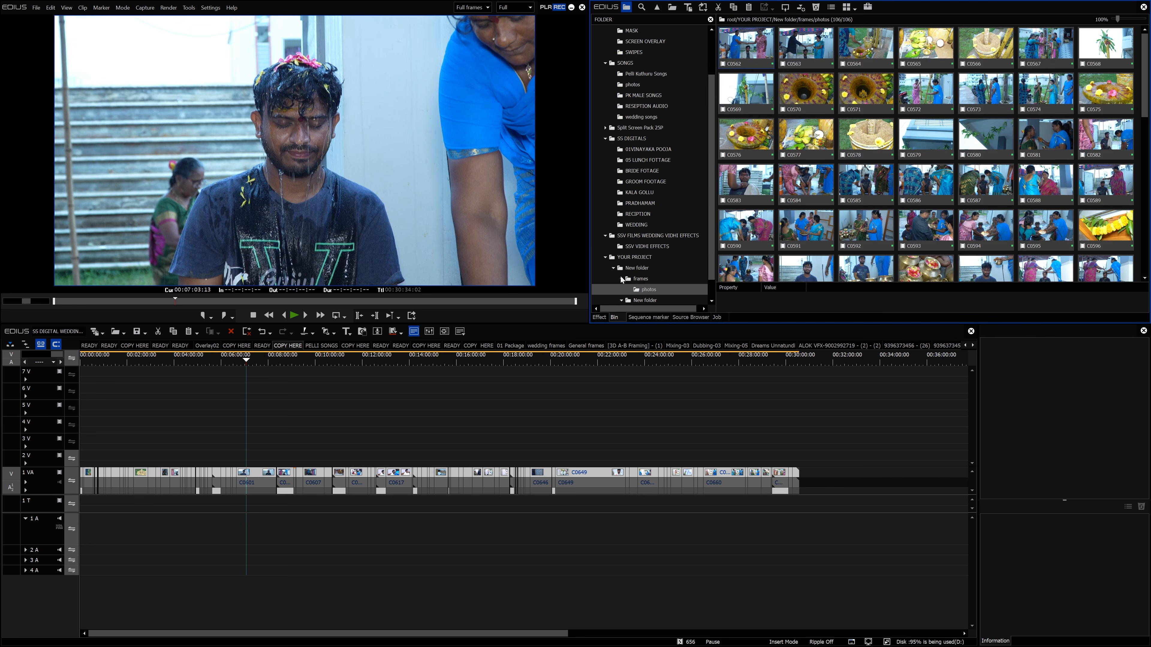
click(640, 182)
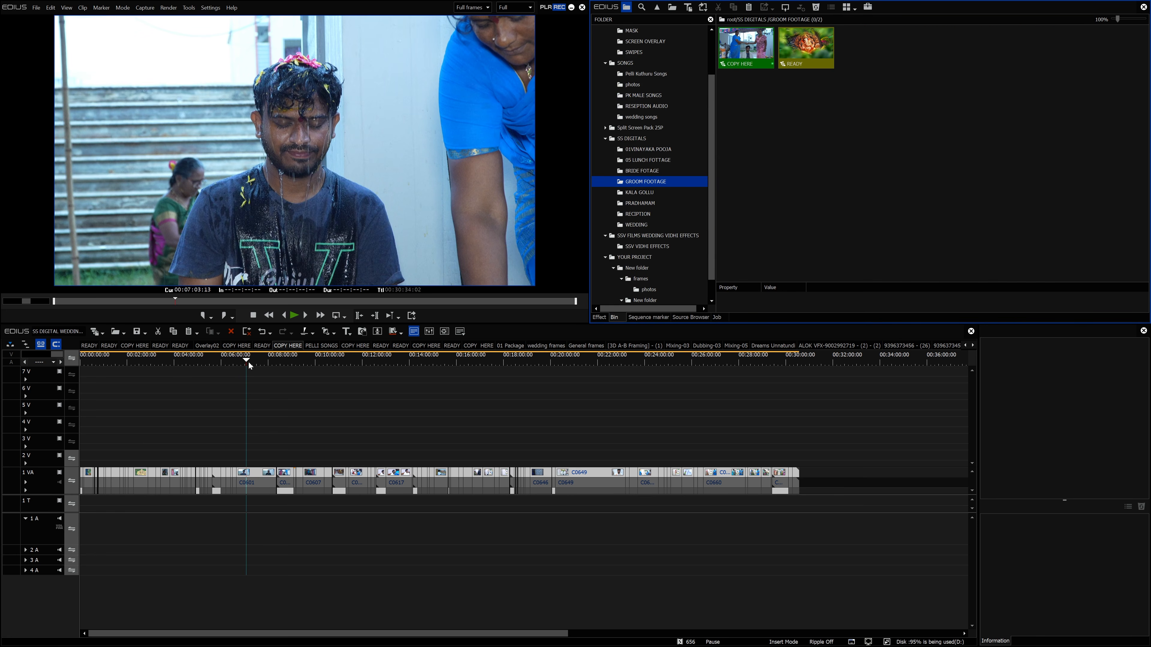
mouse_move(248, 361)
mouse_down()
mouse_move(184, 360)
mouse_move(236, 361)
mouse_up()
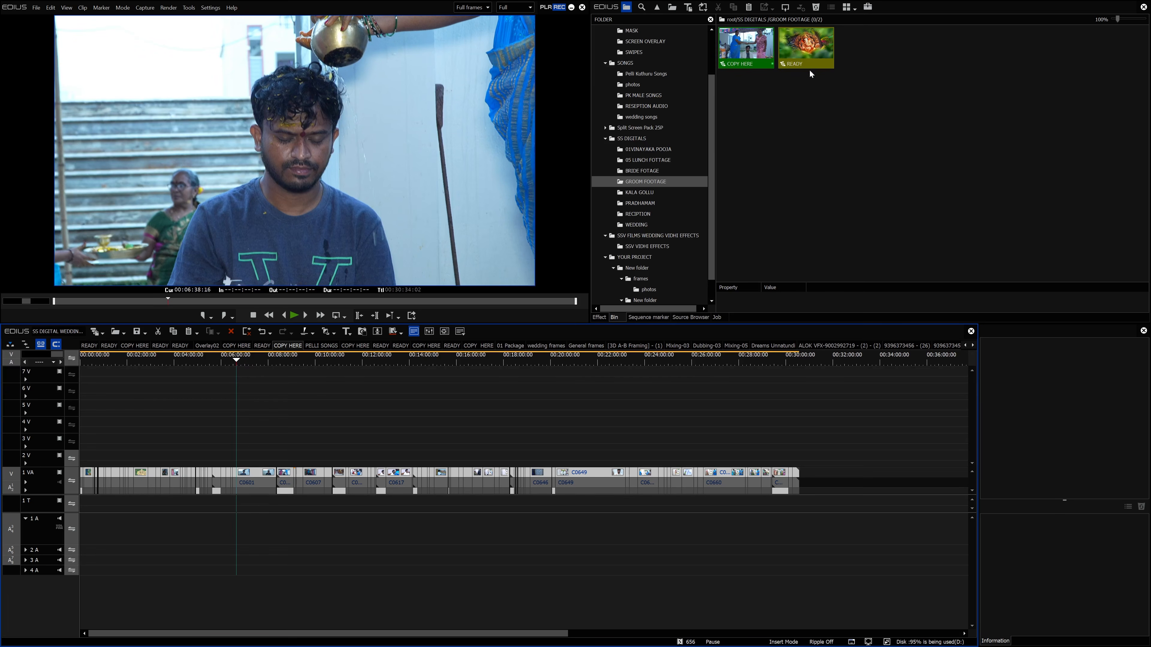
double_click(799, 52)
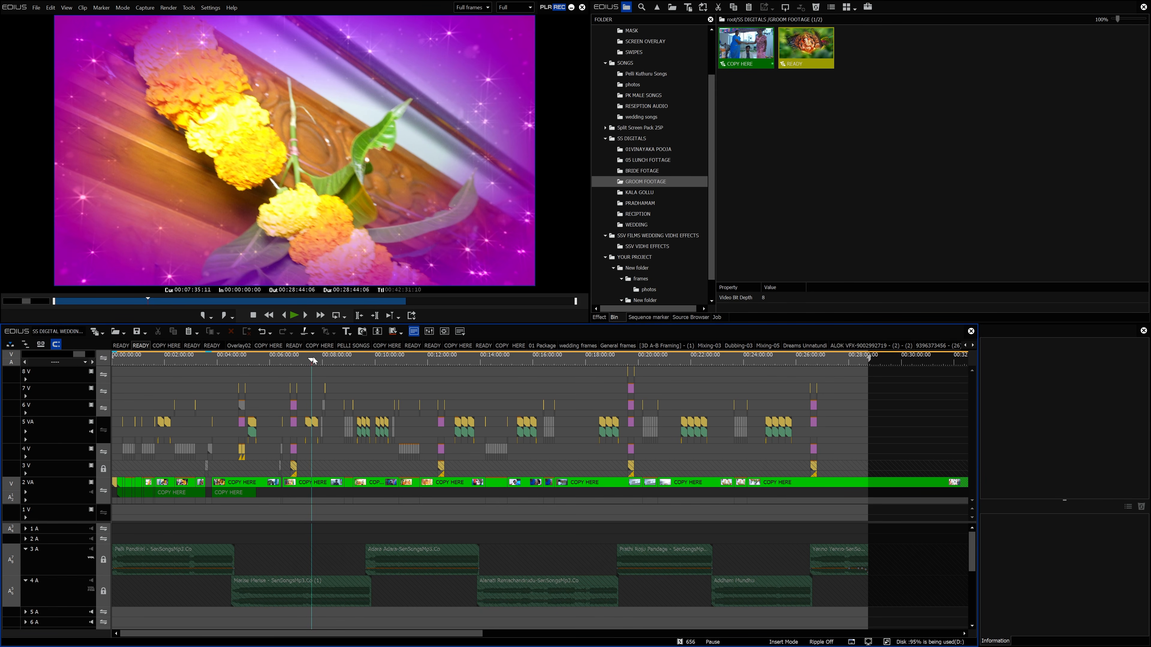
Step: Scrub through the groom READY sequence and stop on the framed shot at about 00:14:41
drag(313, 358, 442, 356)
drag(454, 354, 513, 352)
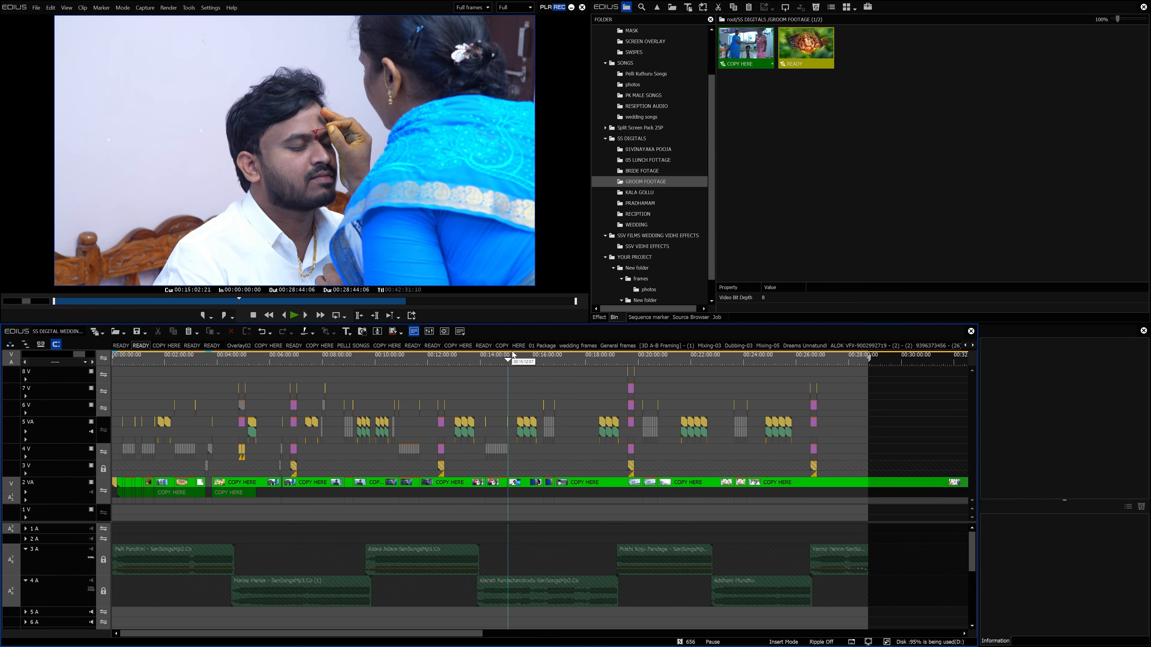
drag(508, 362, 499, 362)
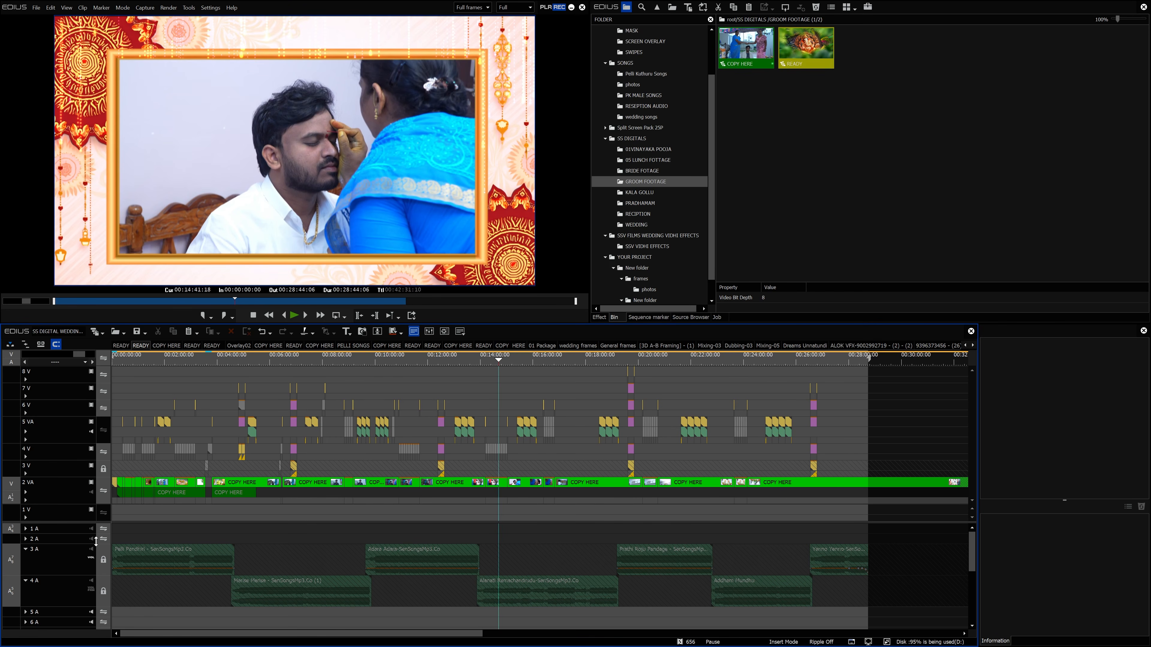
Step: Unlock audio tracks 3 A and 4 A, briefly unmute both song tracks and mute them again
click(103, 561)
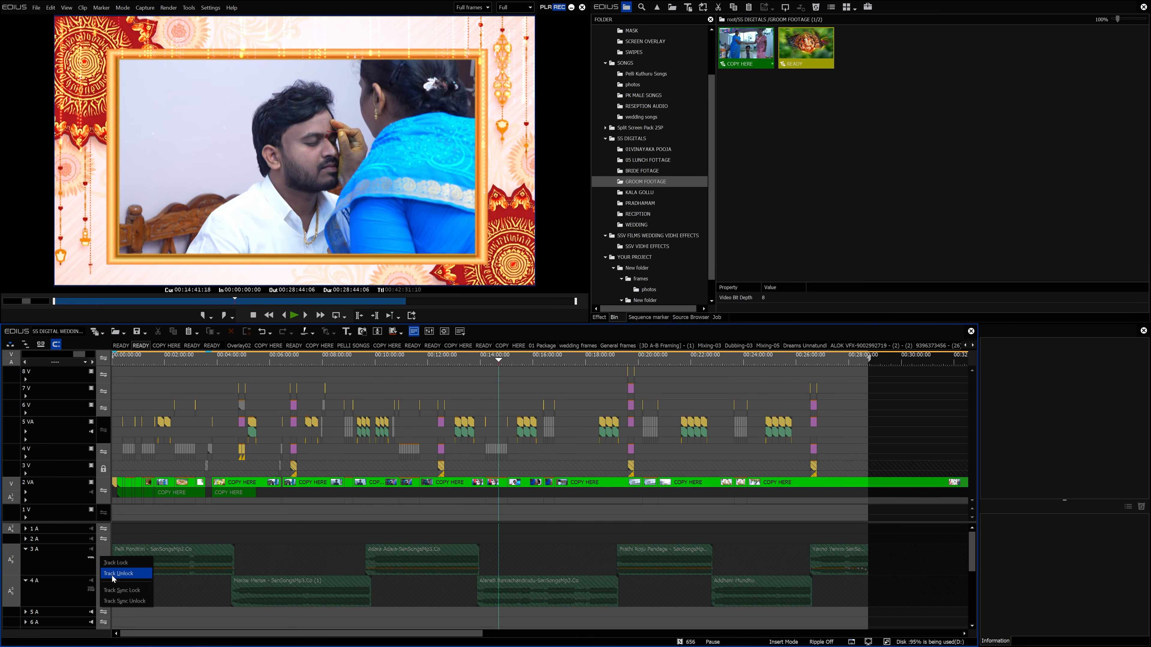
click(104, 593)
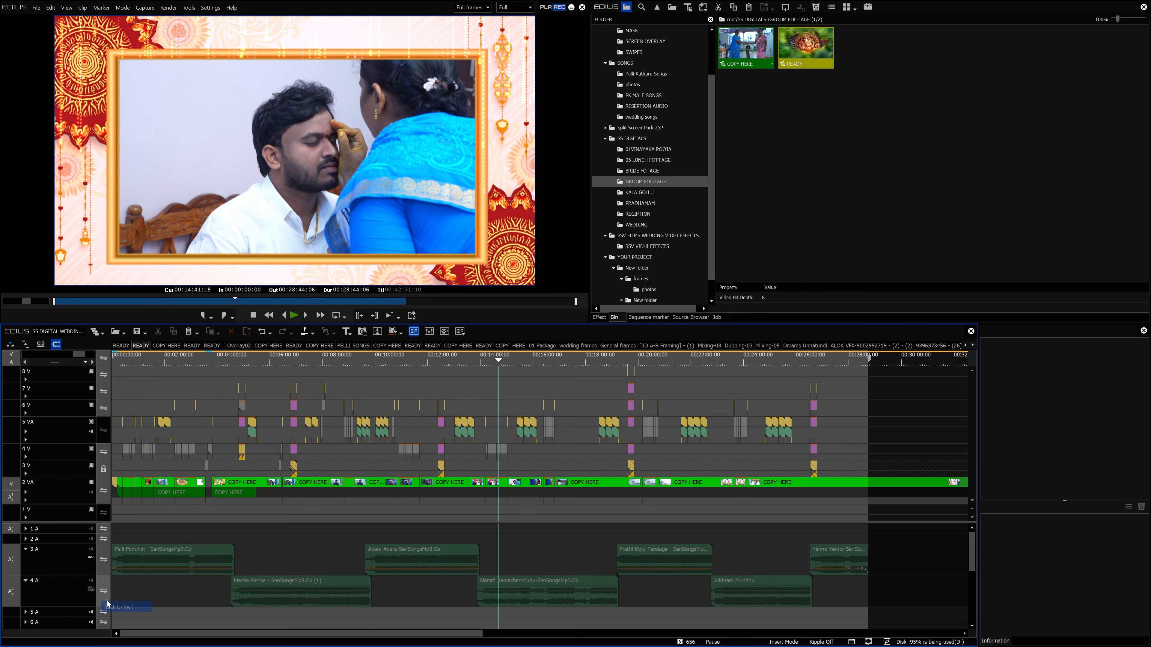
click(91, 581)
click(91, 549)
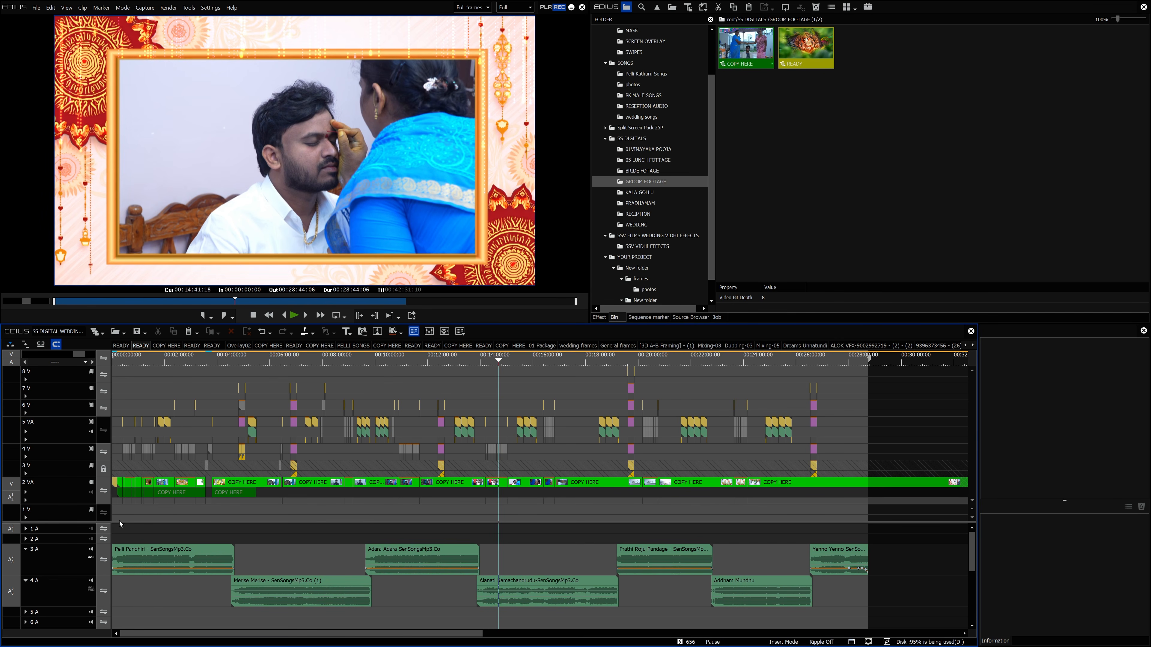
click(91, 550)
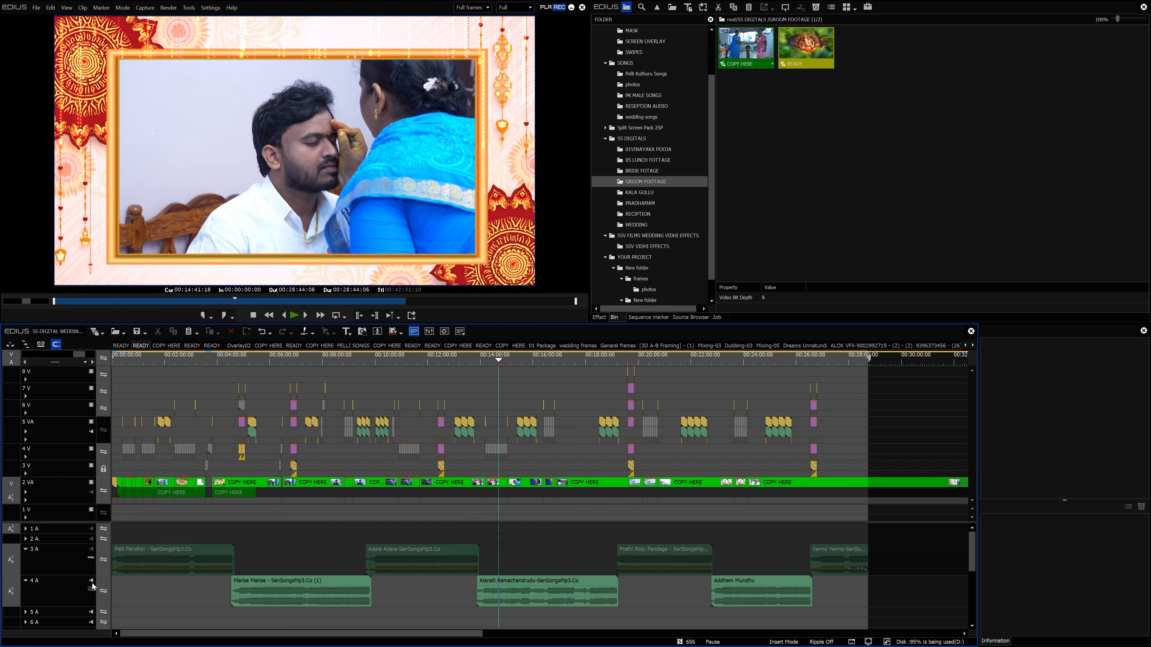
click(91, 581)
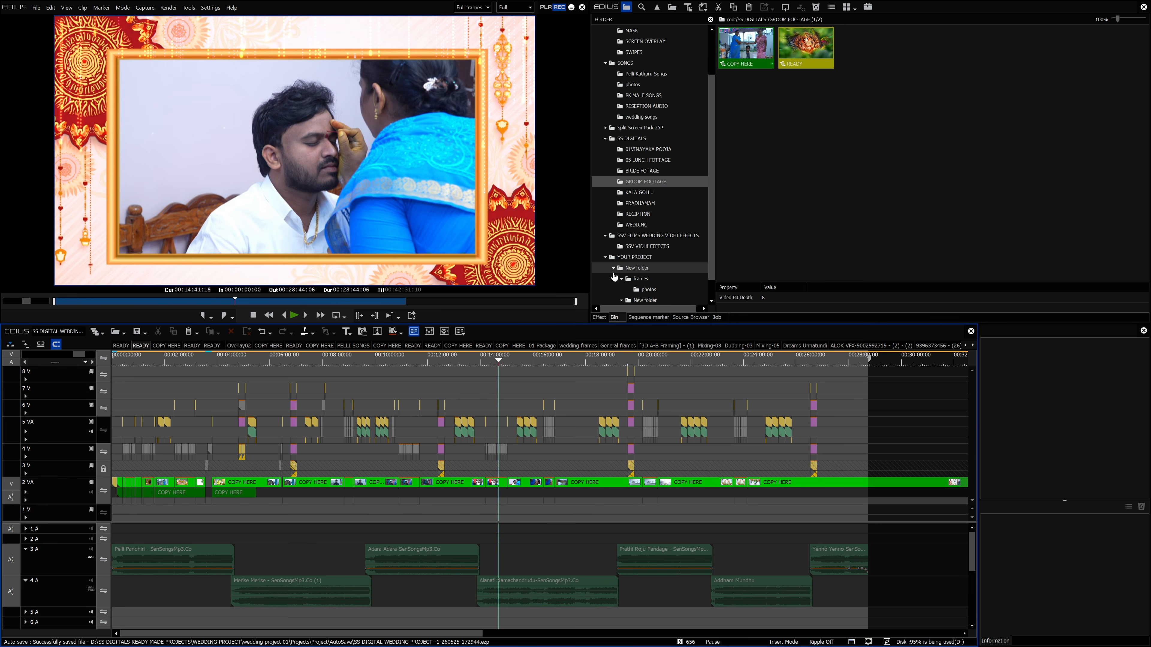
Step: Open the green source sequence from the KALA GOLLU folder, fit its whole timeline in view and scrub through its clips
click(640, 193)
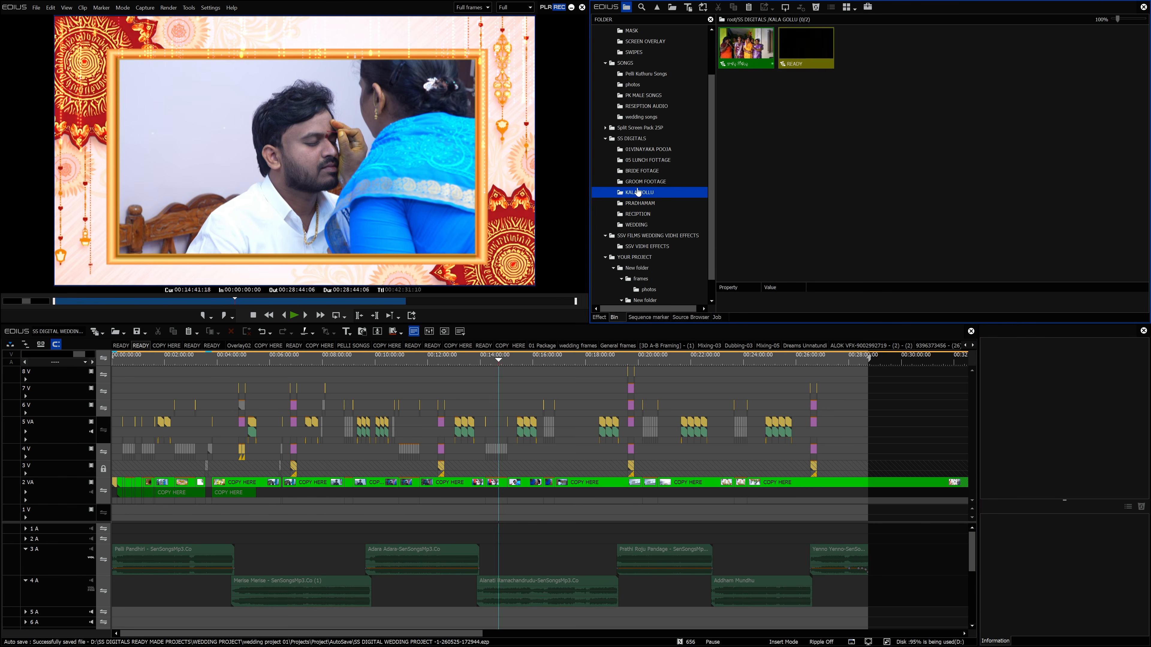
click(638, 172)
click(641, 183)
click(649, 198)
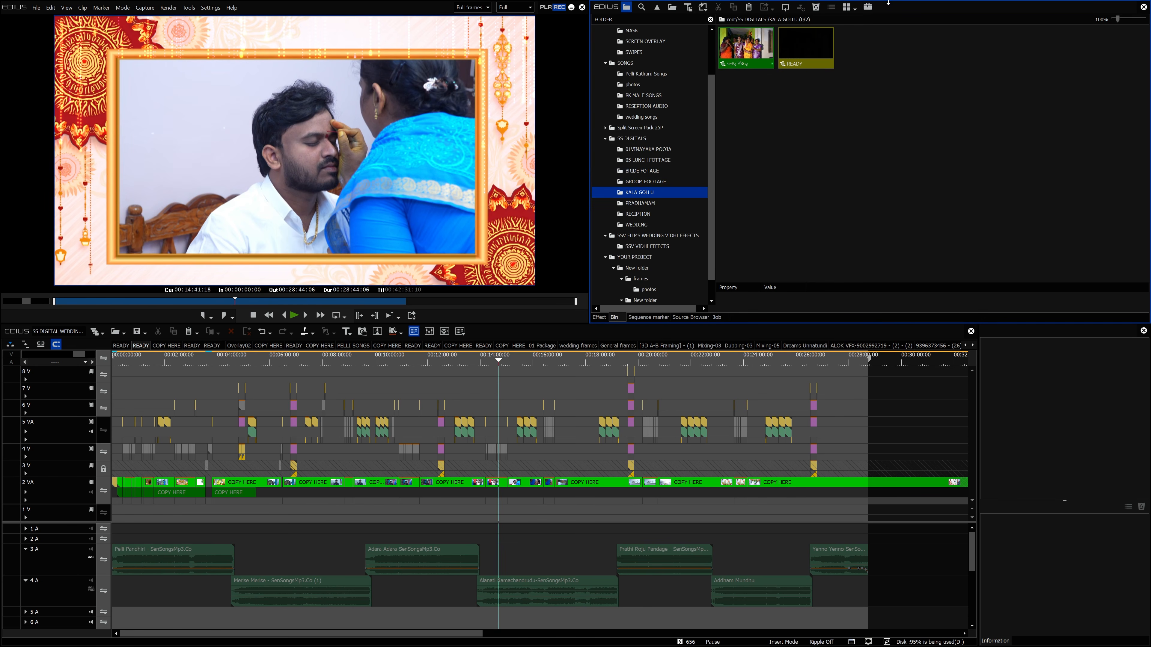
double_click(758, 33)
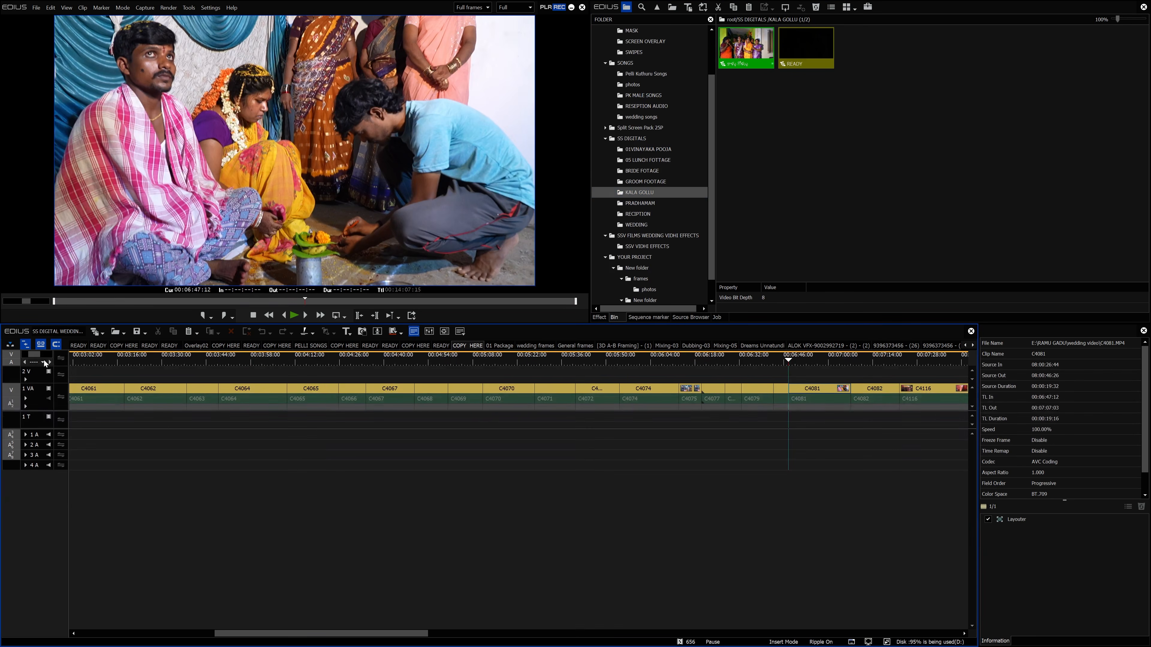
click(45, 363)
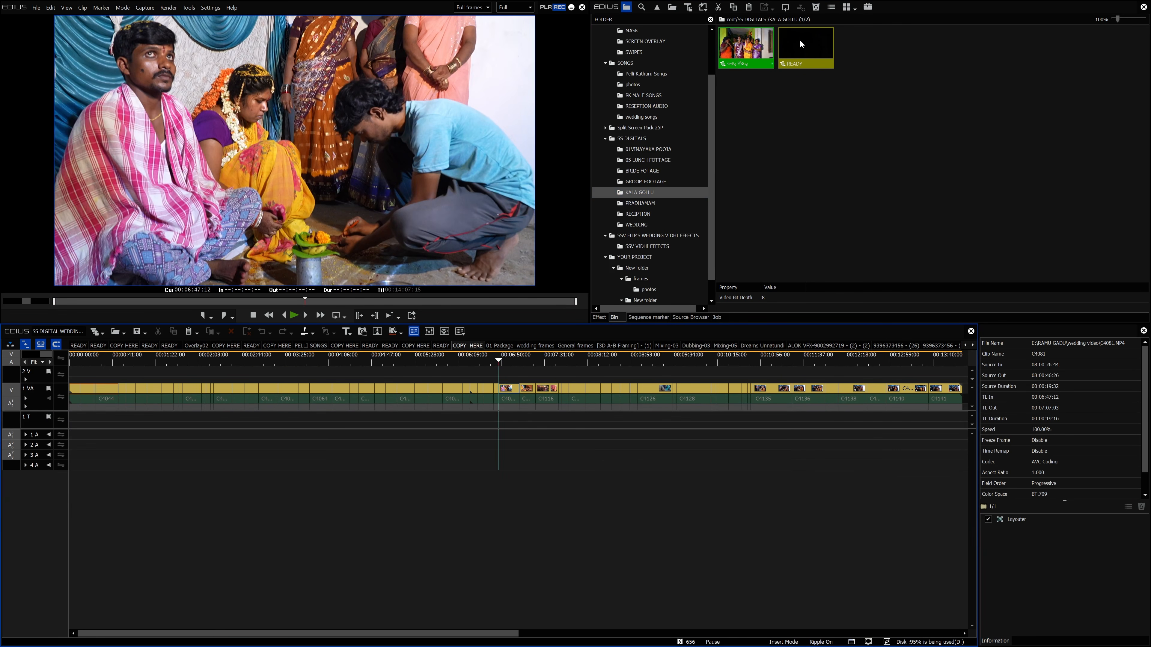
drag(505, 366, 324, 369)
Step: Open the KALA GOLLU READY sequence, mute audio tracks 3 A and 4 A, and scrub back to about 00:01:34
double_click(822, 53)
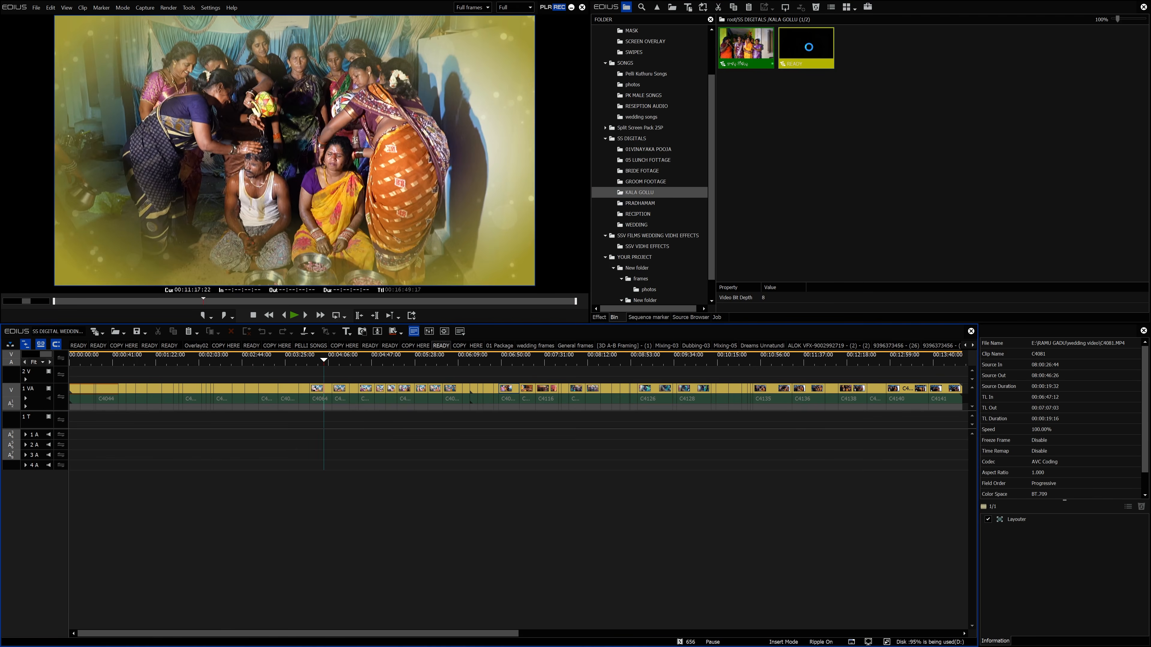
drag(668, 361, 345, 360)
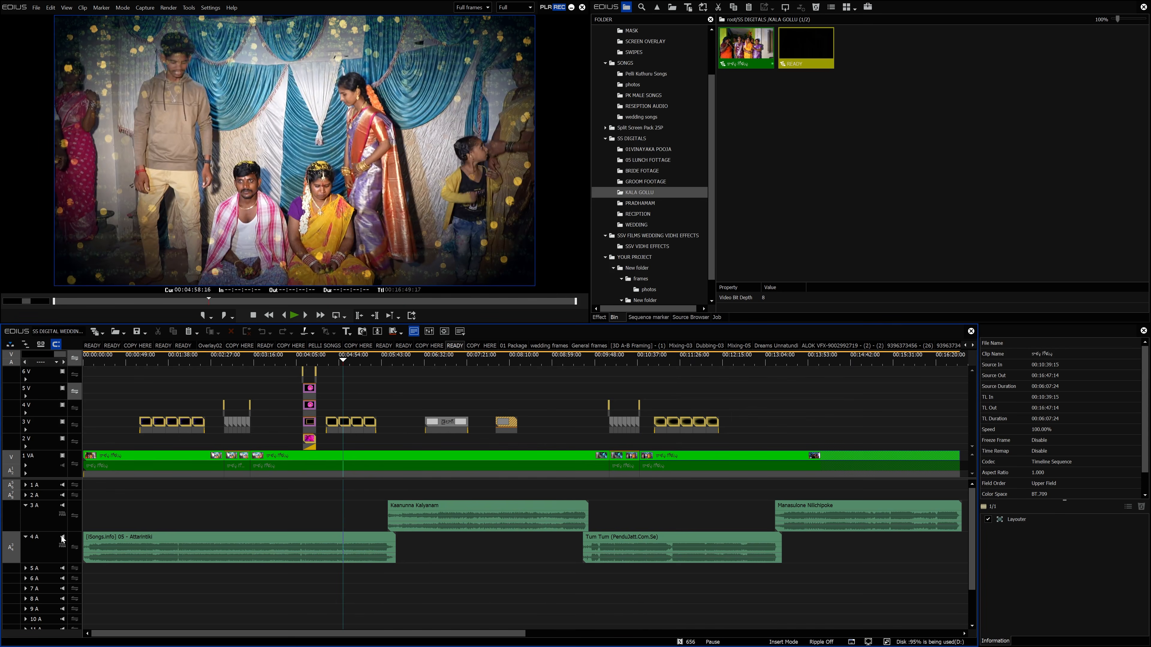
click(62, 539)
click(63, 506)
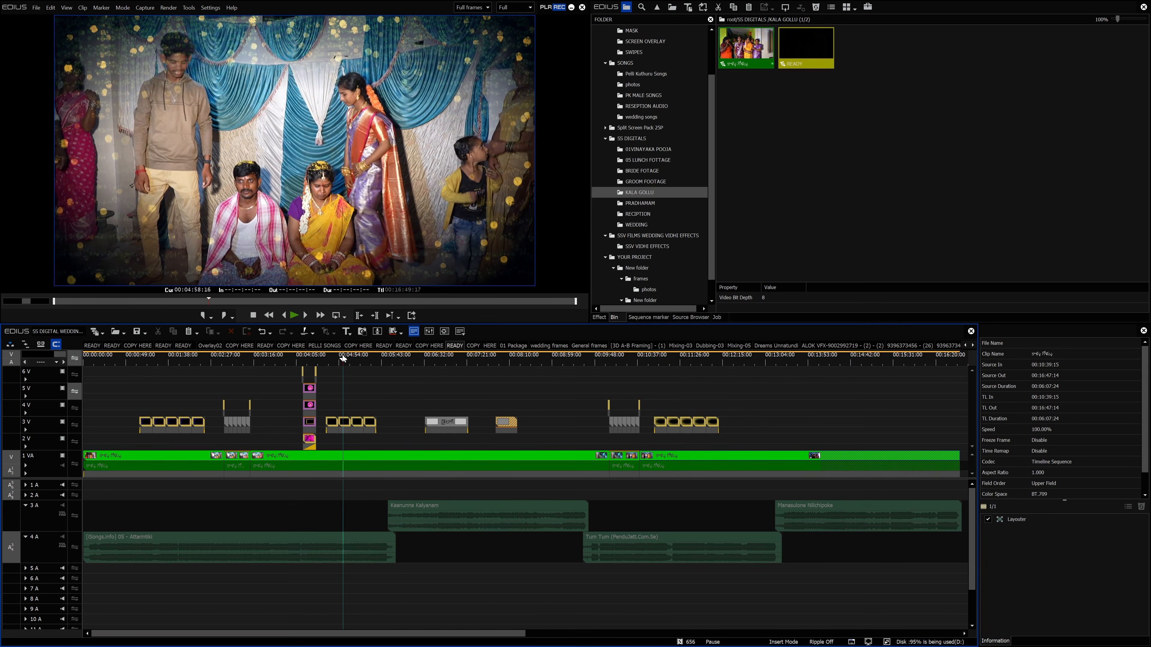
drag(342, 355, 173, 367)
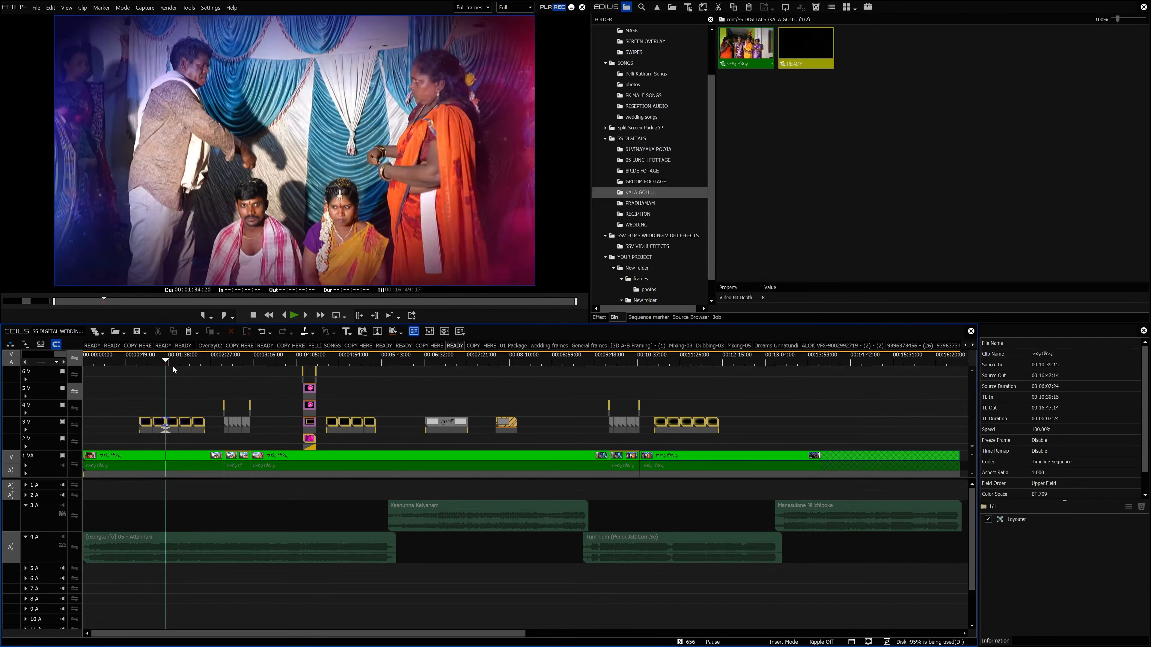
Step: Open the COPY HERE sequence and the finished sequence from the PRADHANAM folder, and scrub the finished one to about 00:08:51
click(640, 203)
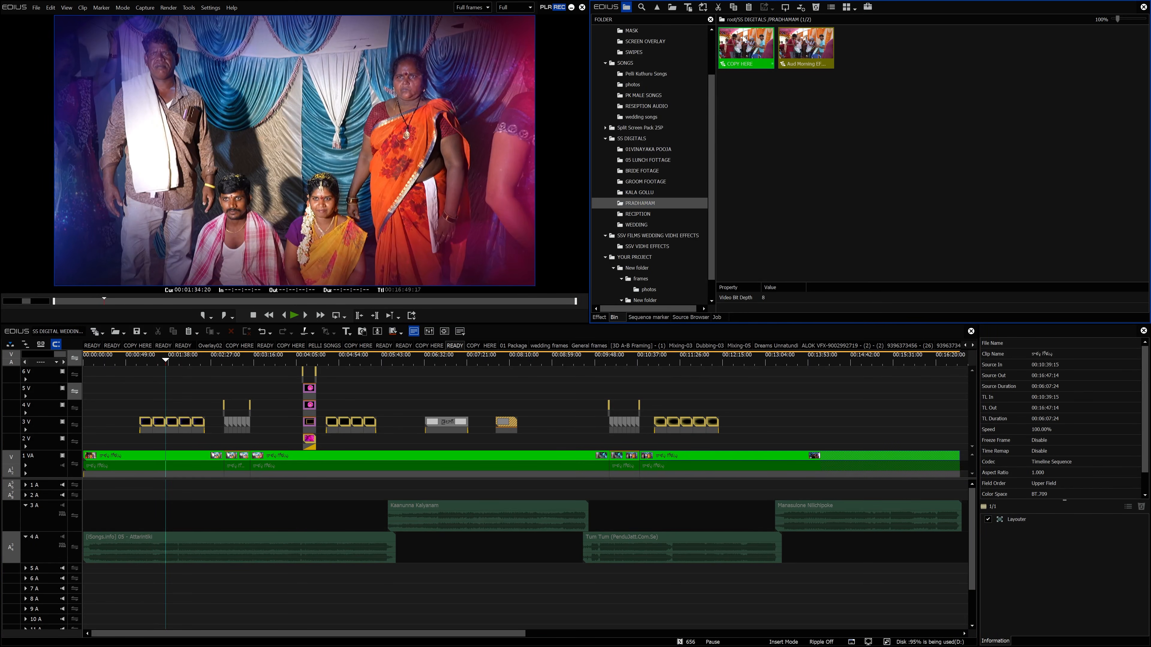
double_click(745, 39)
click(27, 365)
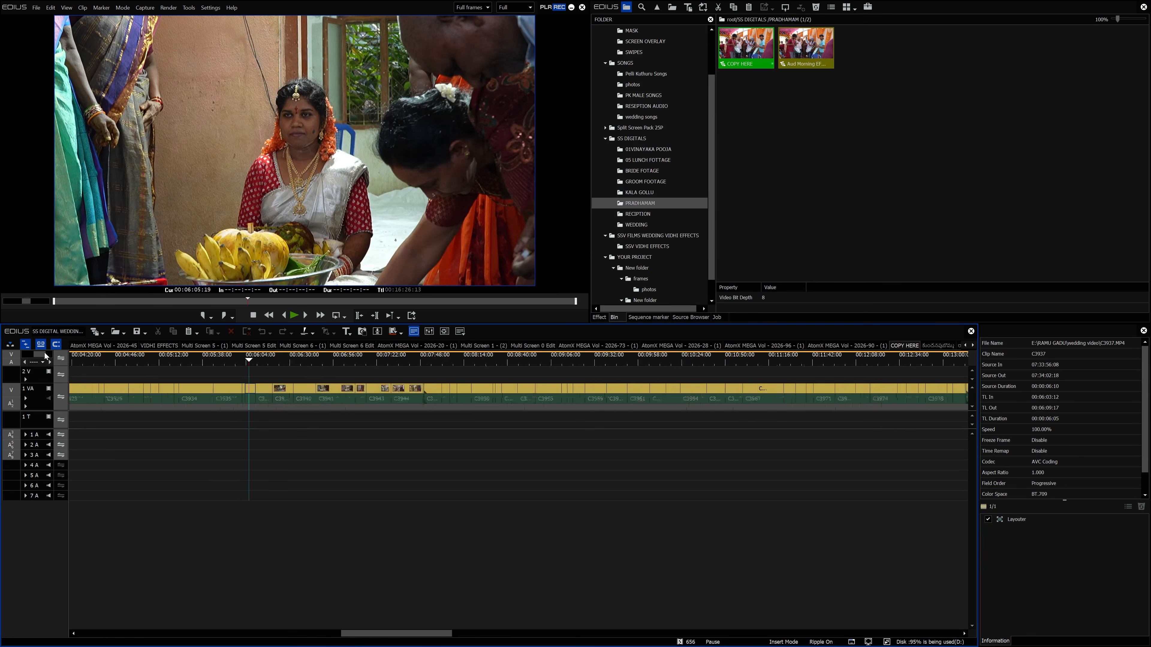
double_click(803, 50)
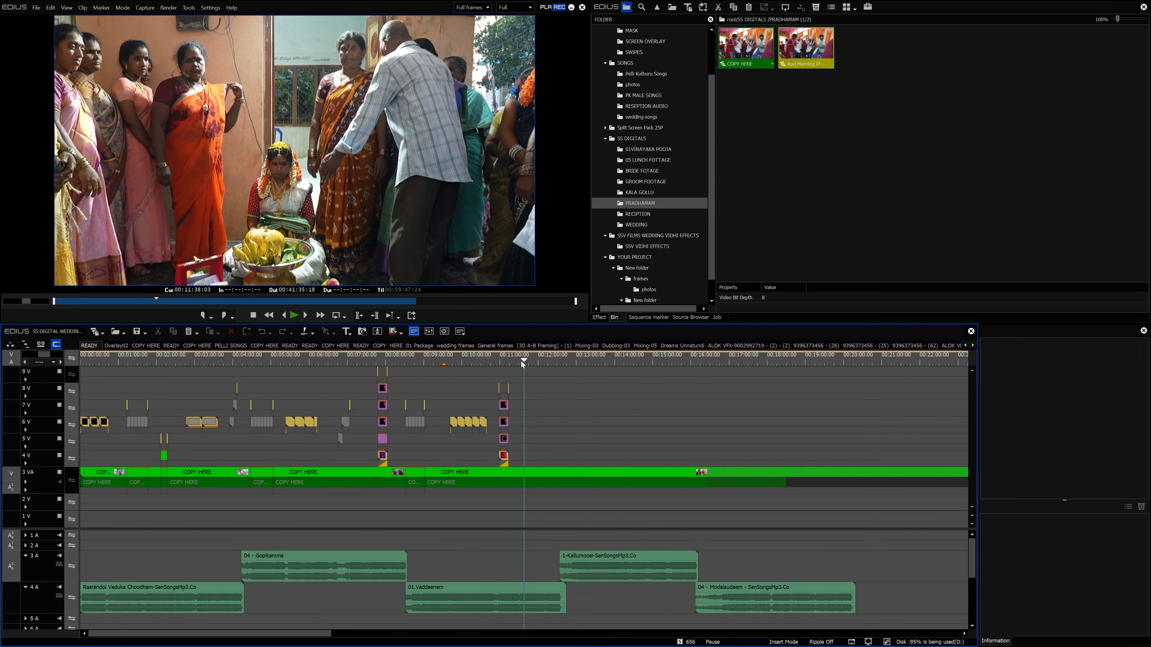
drag(521, 362, 416, 367)
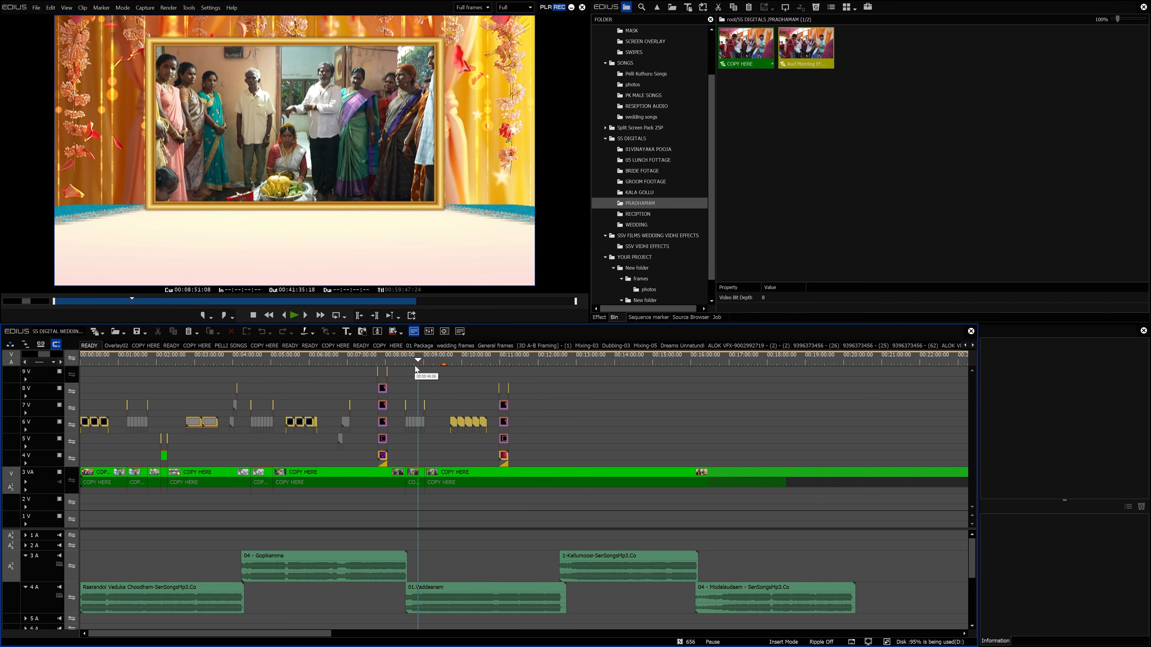
Step: Open the READY sequence from the RECIPTION folder, followed by the READY sequence from the WEDDING folder
click(639, 214)
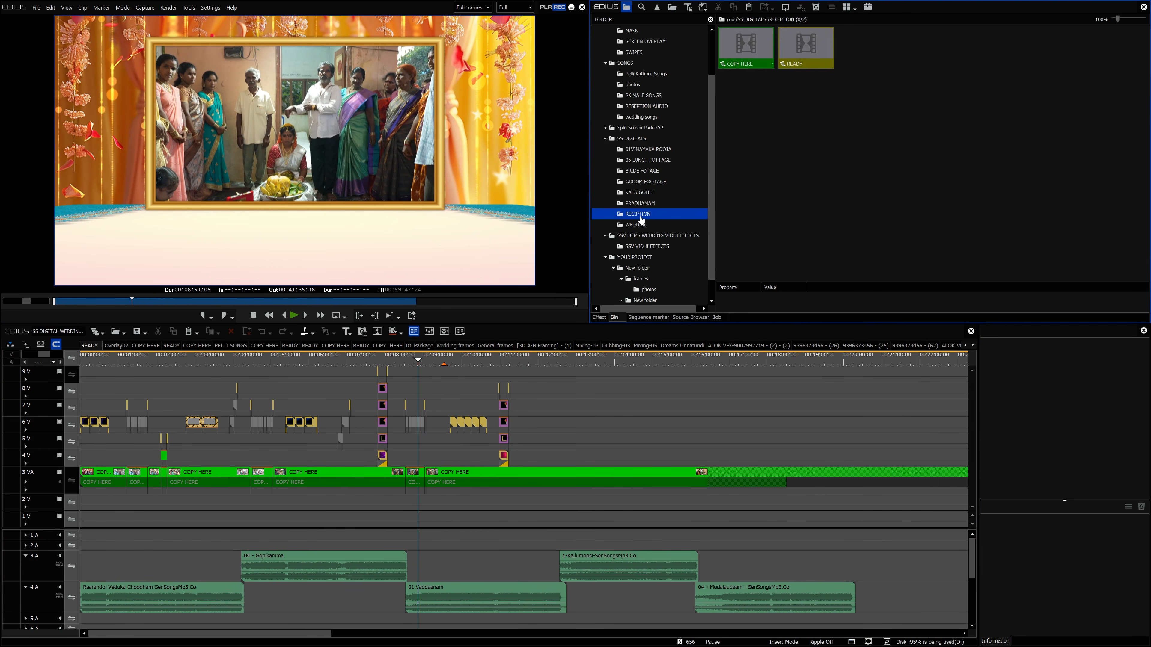
double_click(803, 48)
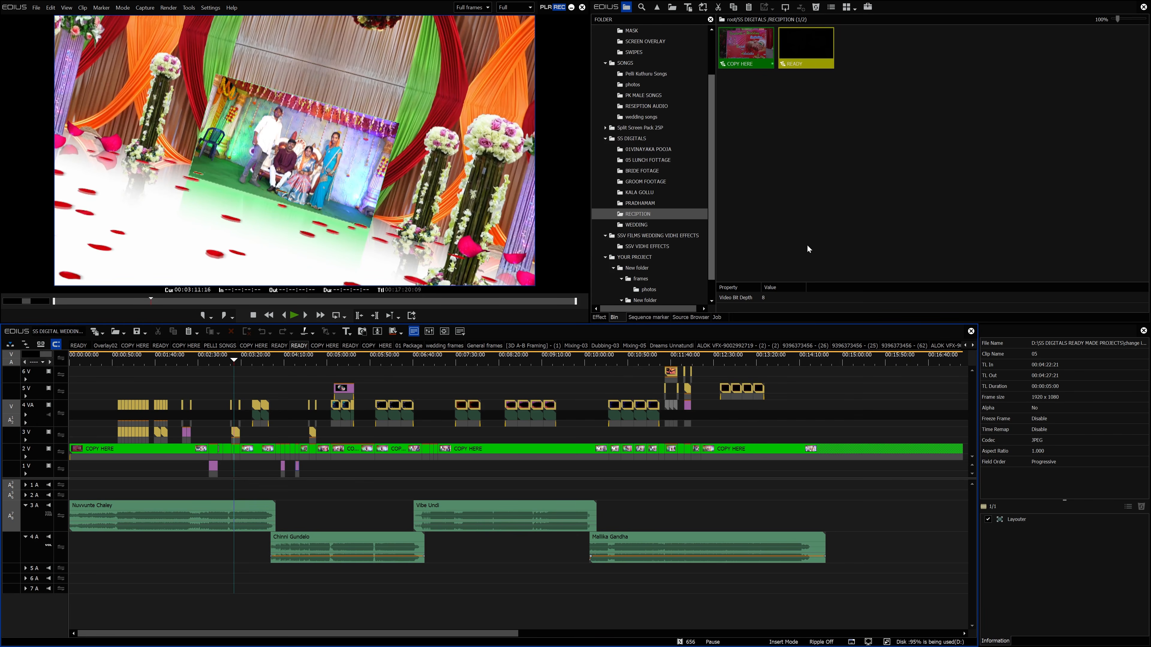
click(635, 225)
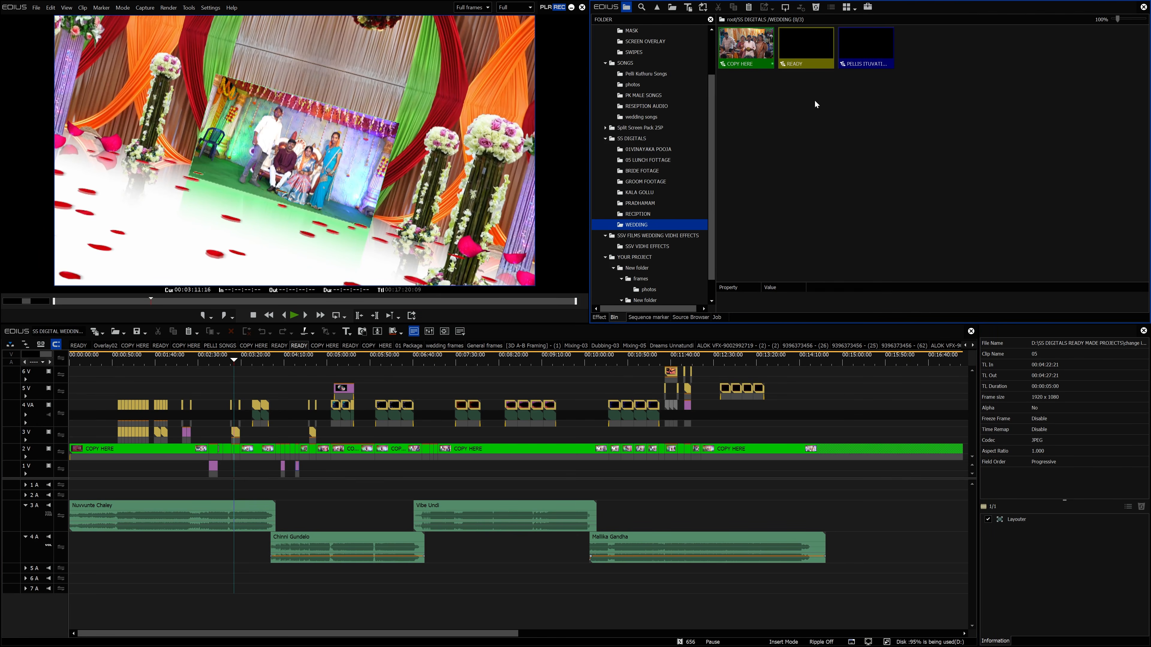
double_click(805, 45)
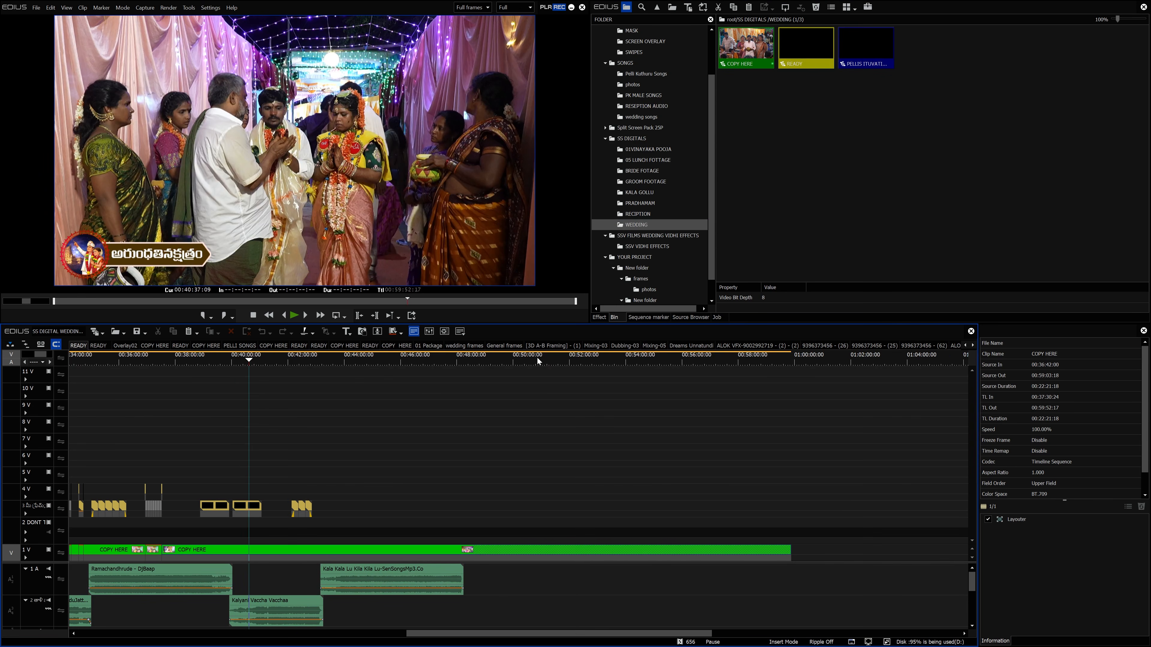
Step: Show the wedding timeline from its start at a wider scale and mute its first two audio tracks
drag(417, 634, 69, 606)
drag(41, 355, 46, 354)
drag(328, 634, 204, 619)
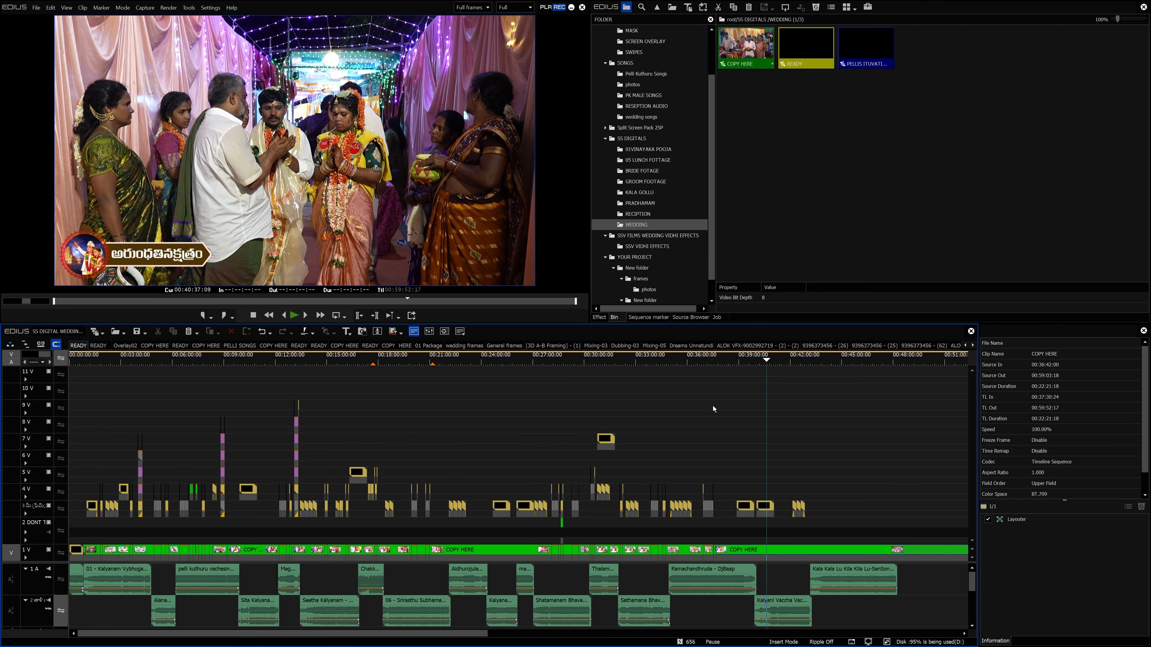
click(49, 569)
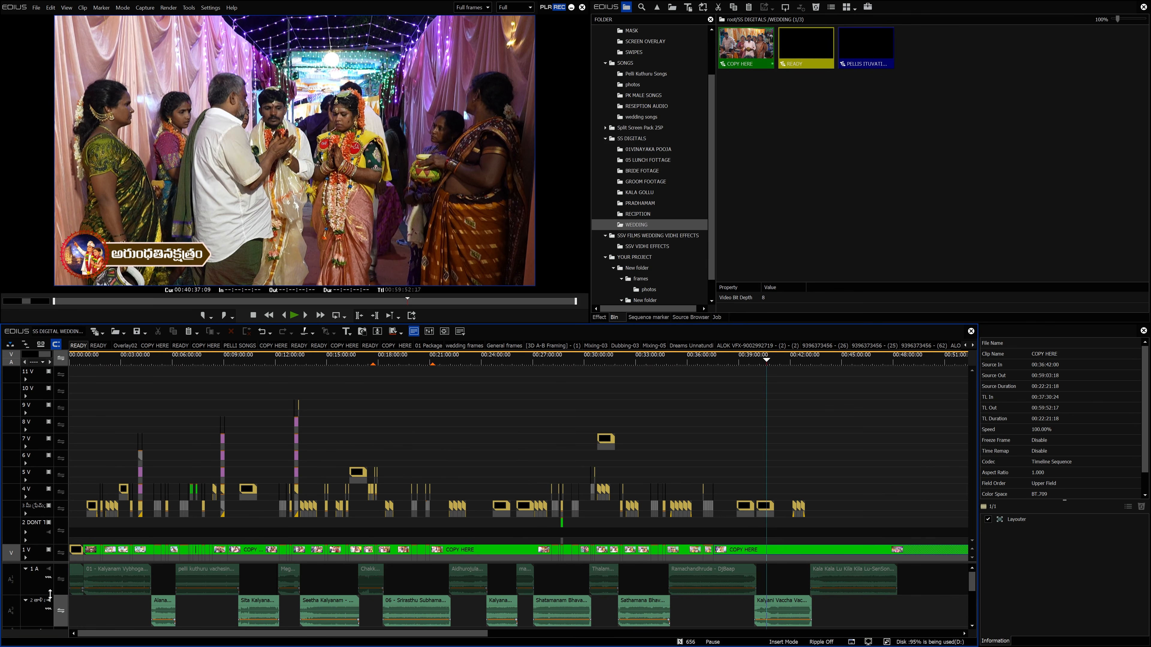
click(48, 600)
Step: Preview the wedding READY sequence by playing it from about 00:09:54, 00:12:17 and 00:06:31
drag(769, 367, 239, 359)
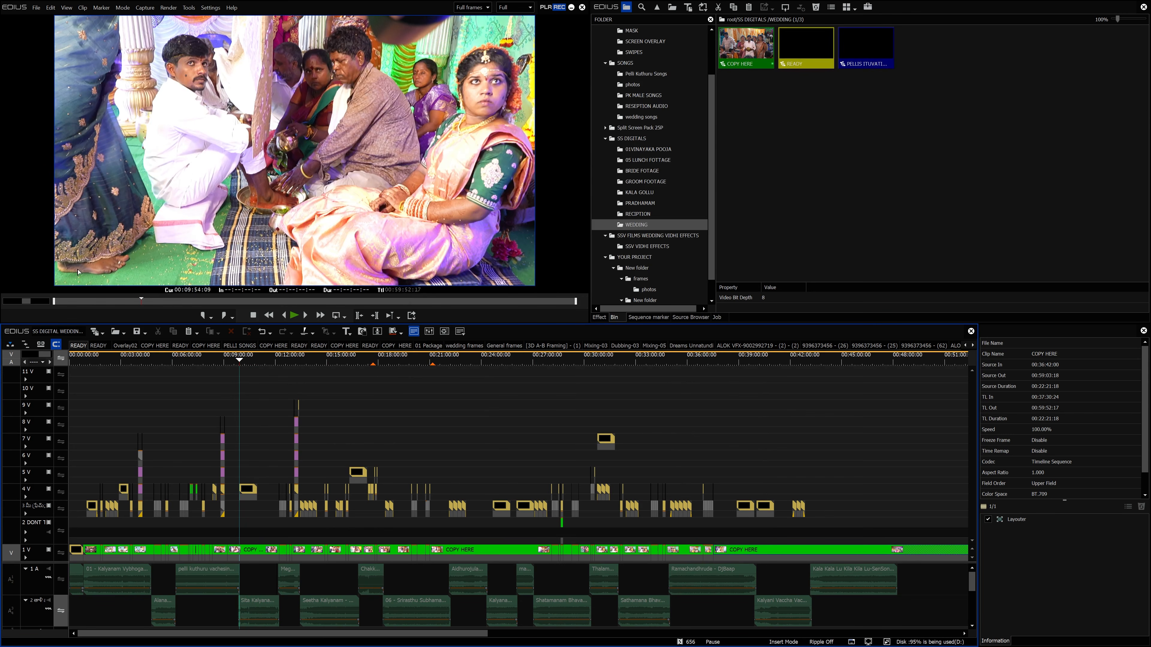
key(space)
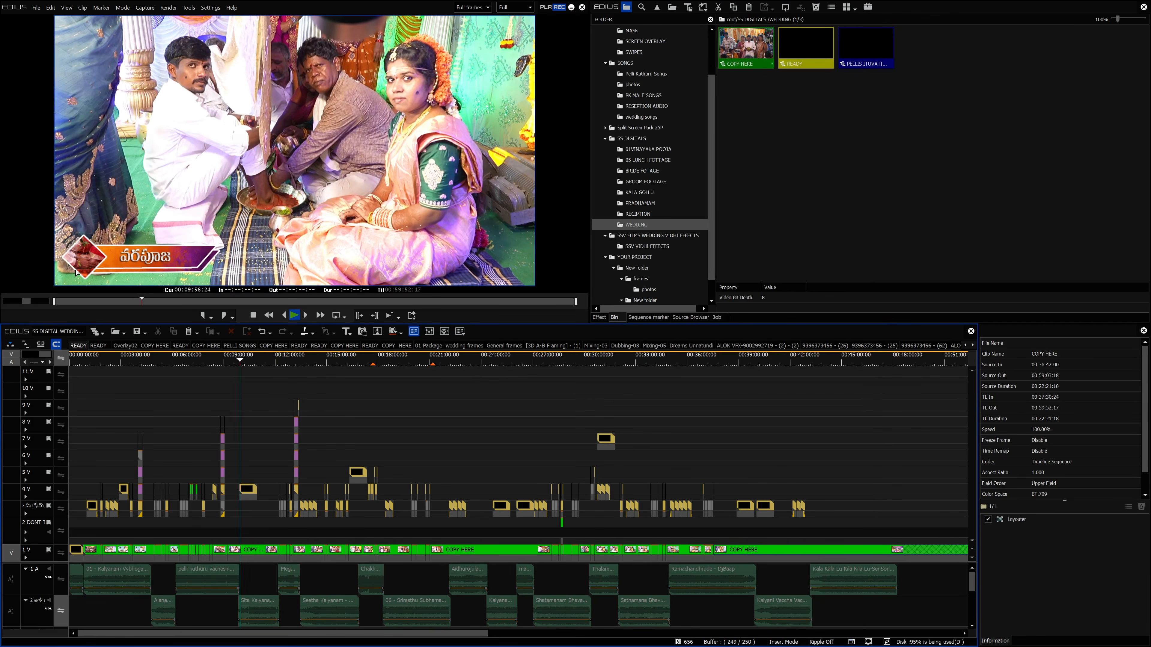
drag(240, 360, 281, 363)
key(space)
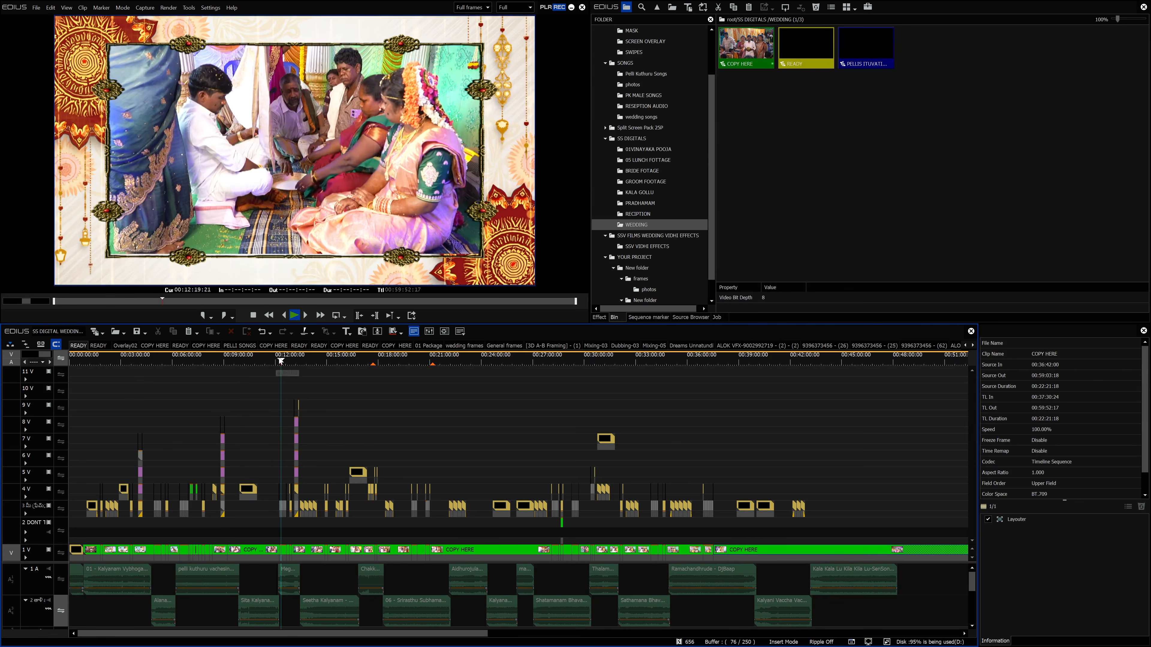
drag(200, 361, 180, 360)
key(space)
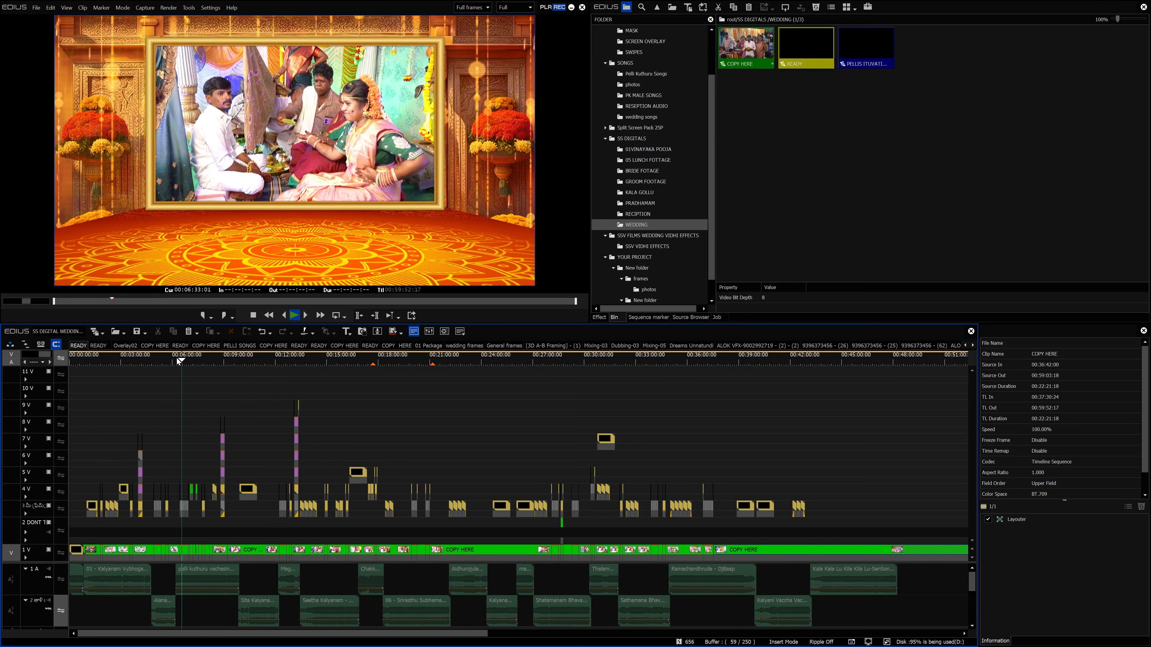
mouse_move(184, 361)
mouse_down()
mouse_move(99, 361)
mouse_move(187, 361)
mouse_up()
Step: Enlarge the timeline scale and review the wedding effects and titles around 00:07:42, 00:10:16 and 00:16:04
drag(44, 356, 34, 356)
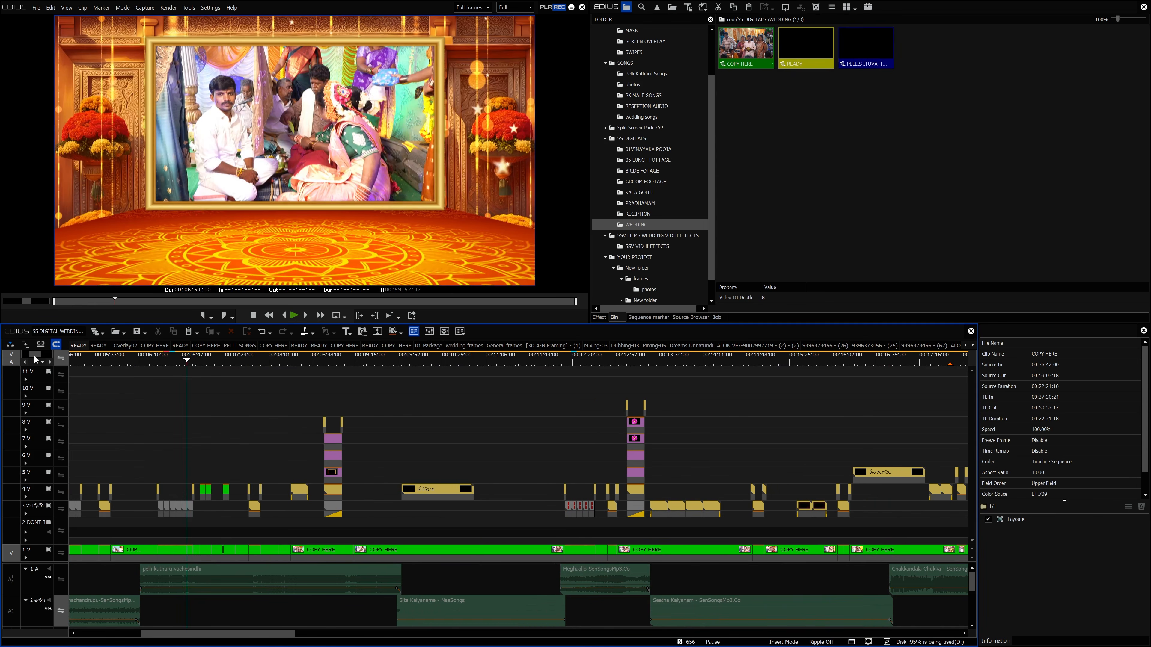
drag(179, 362, 249, 360)
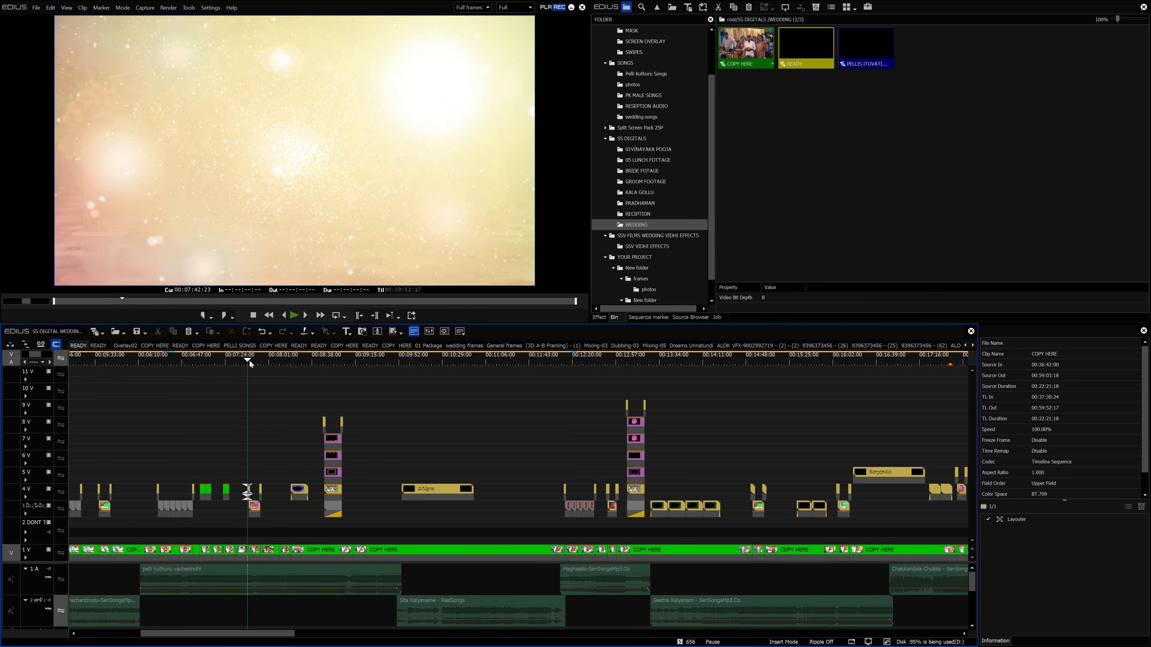
key(space)
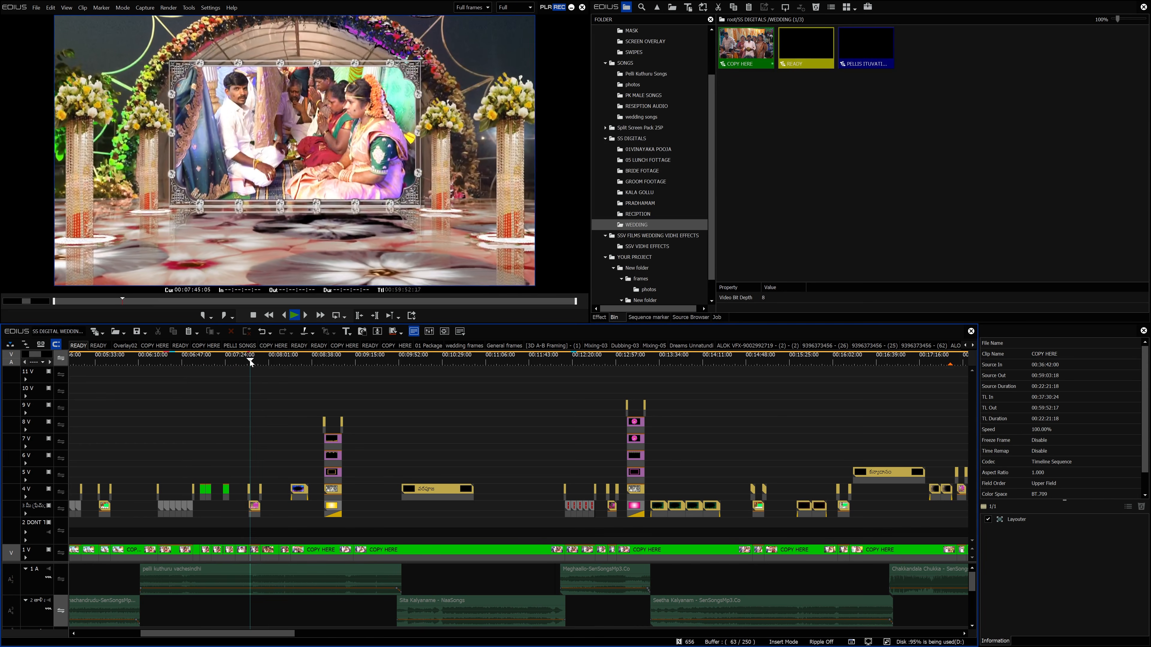
drag(250, 360, 427, 359)
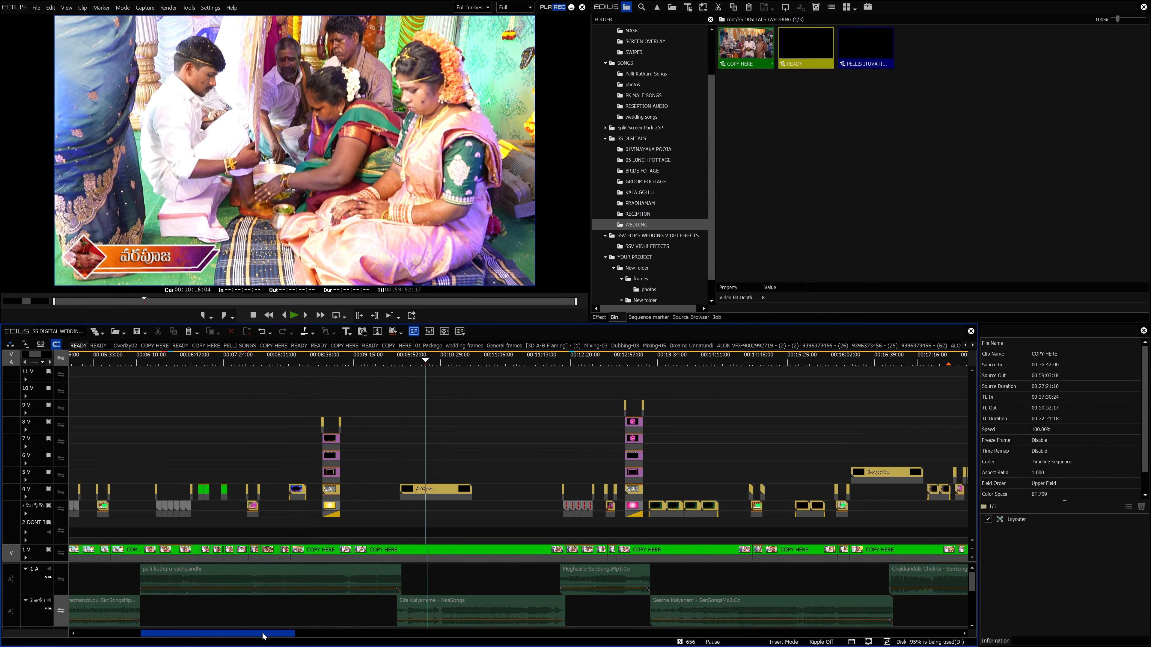
drag(264, 636, 323, 636)
click(491, 360)
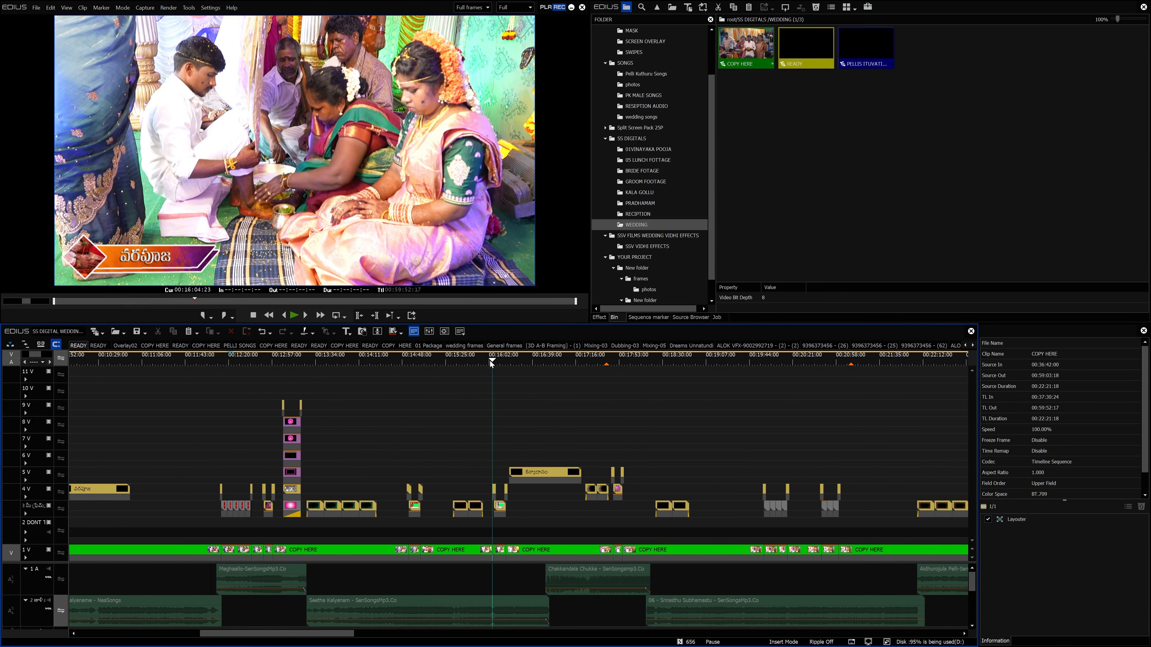
key(space)
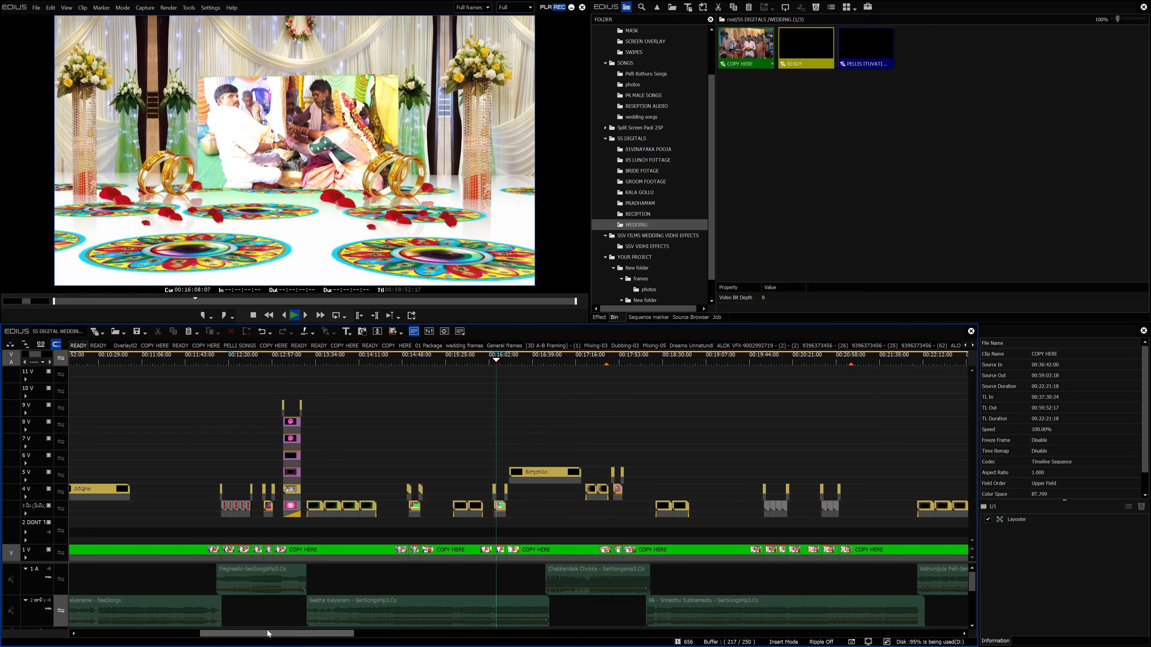
Step: Preview the wedding sequence's framed effects by playing it from about 00:17:43
drag(269, 634, 321, 636)
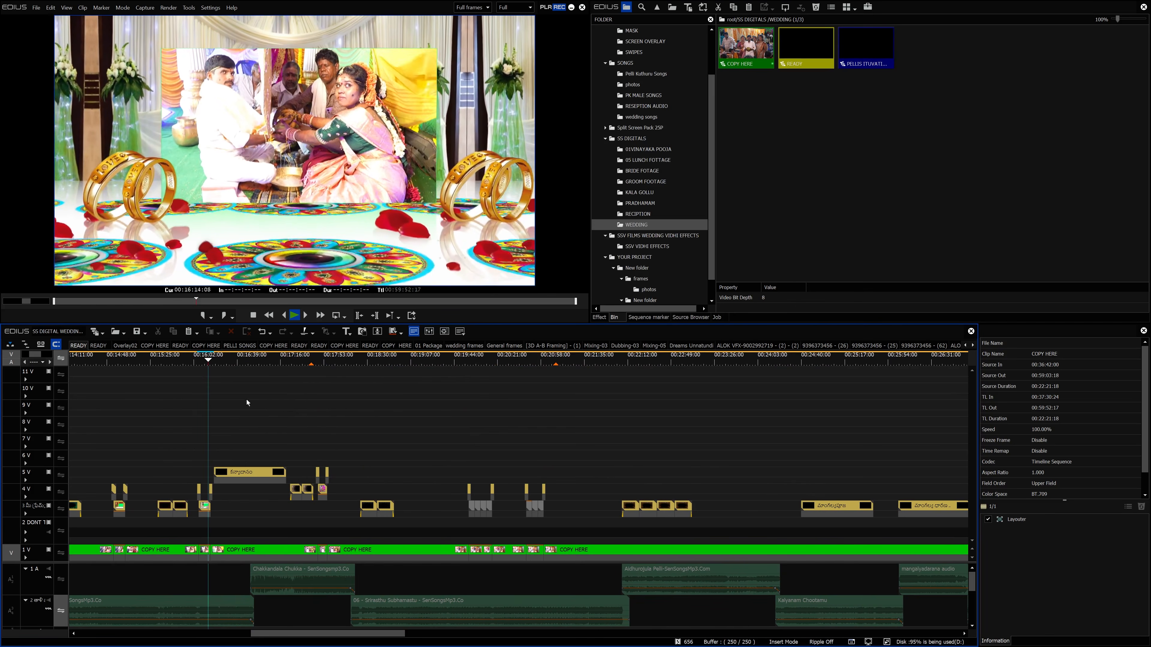
drag(208, 356, 316, 360)
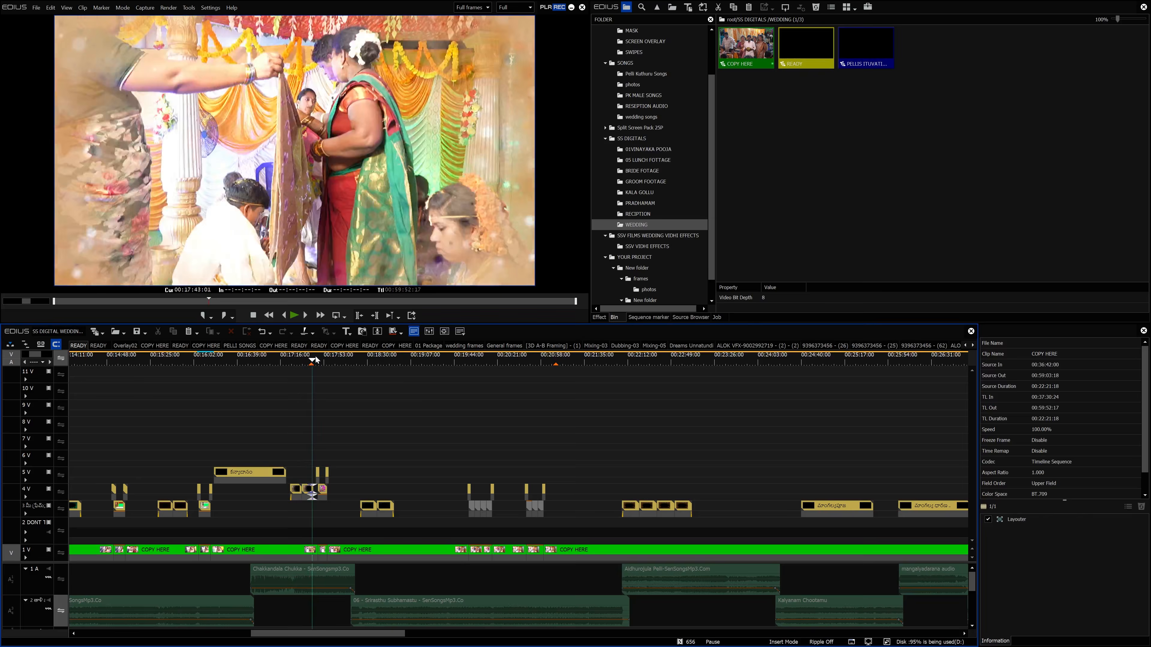
key(space)
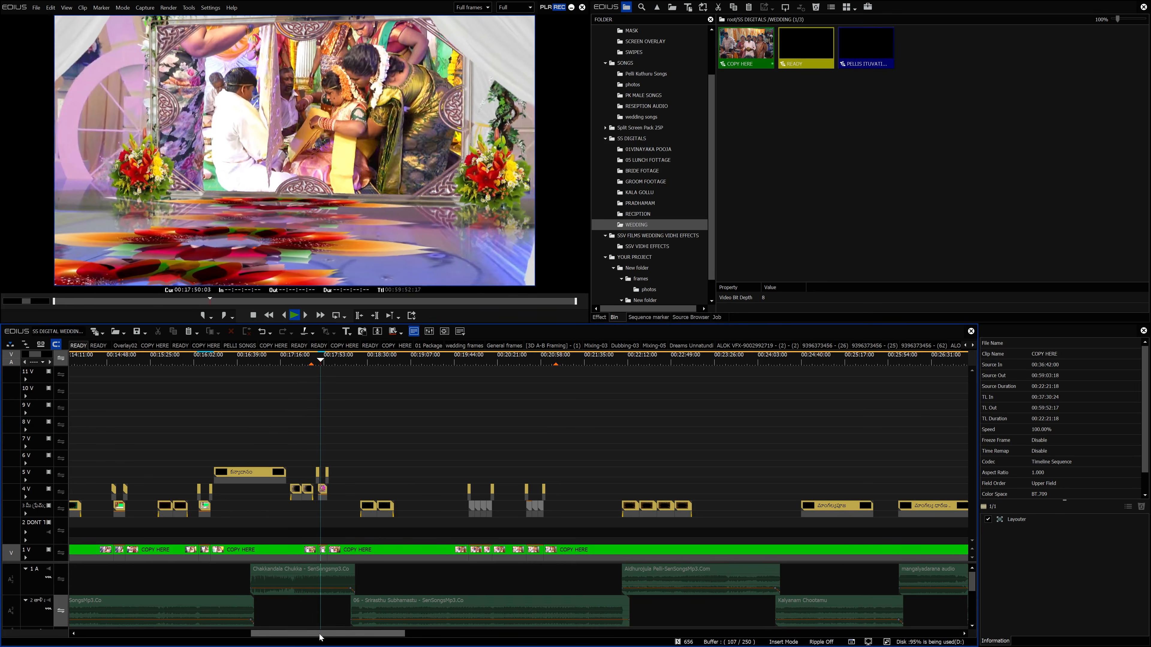
drag(320, 638, 330, 638)
click(262, 362)
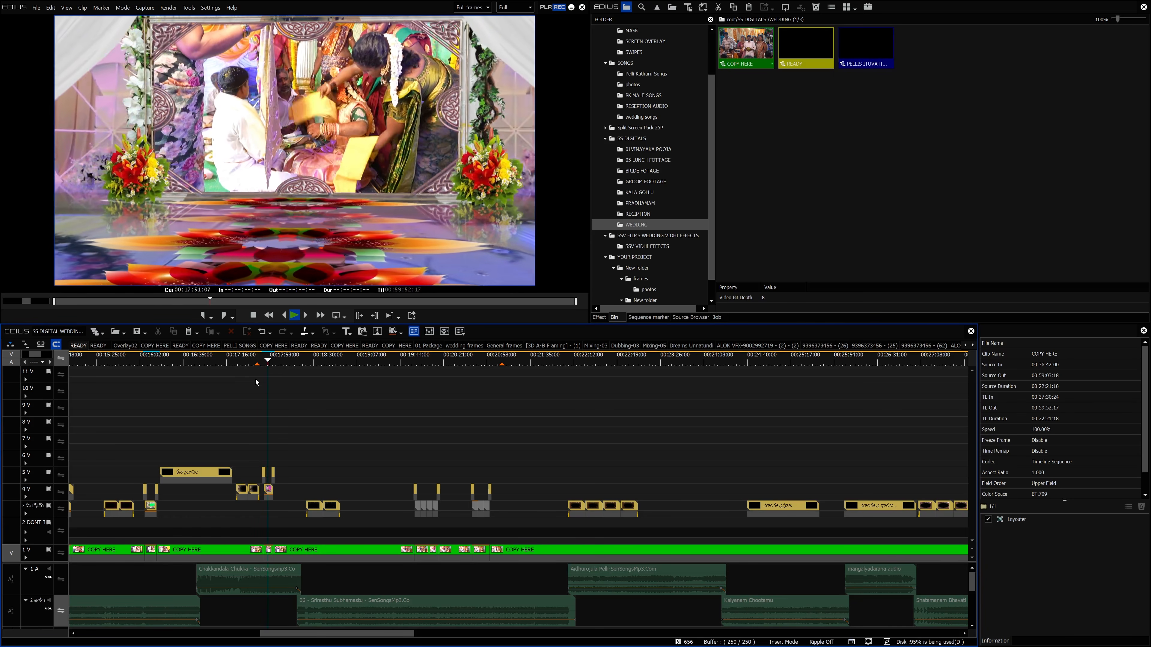
Step: Play the wedding sequence at about 00:24:47 and select the title clip used at that point
drag(269, 361, 753, 390)
key(space)
drag(276, 643, 349, 628)
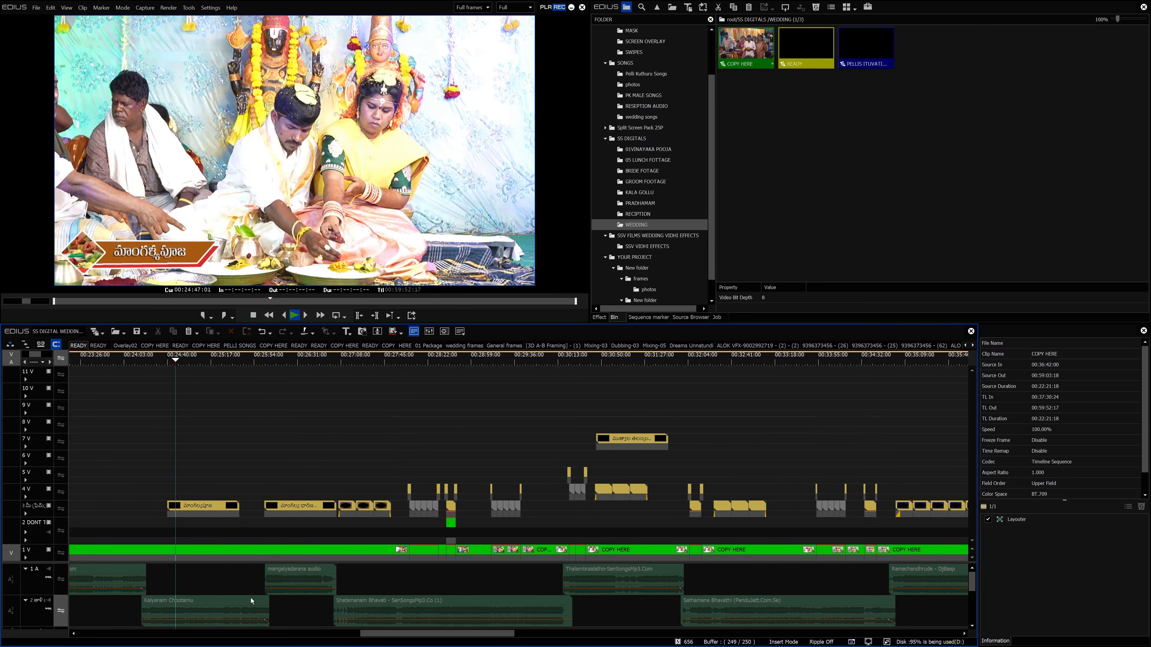
key(space)
scroll(447, 563, left, 5)
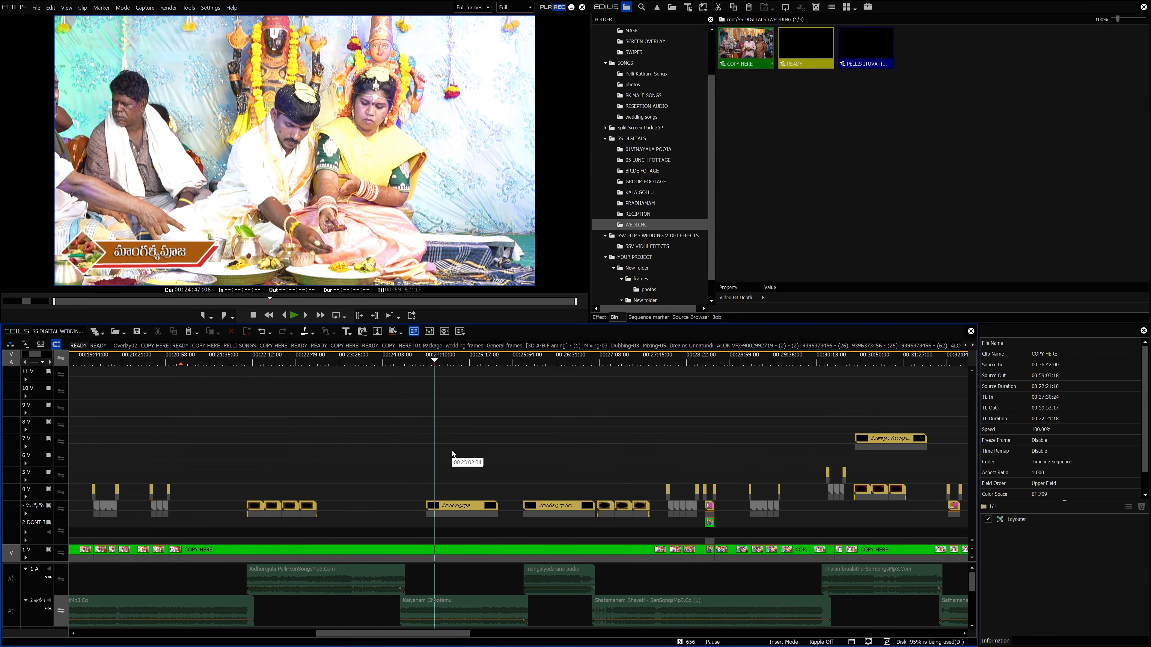
mouse_move(466, 509)
mouse_down()
mouse_move(503, 489)
mouse_move(670, 455)
mouse_move(645, 439)
mouse_move(472, 455)
mouse_move(463, 508)
mouse_up()
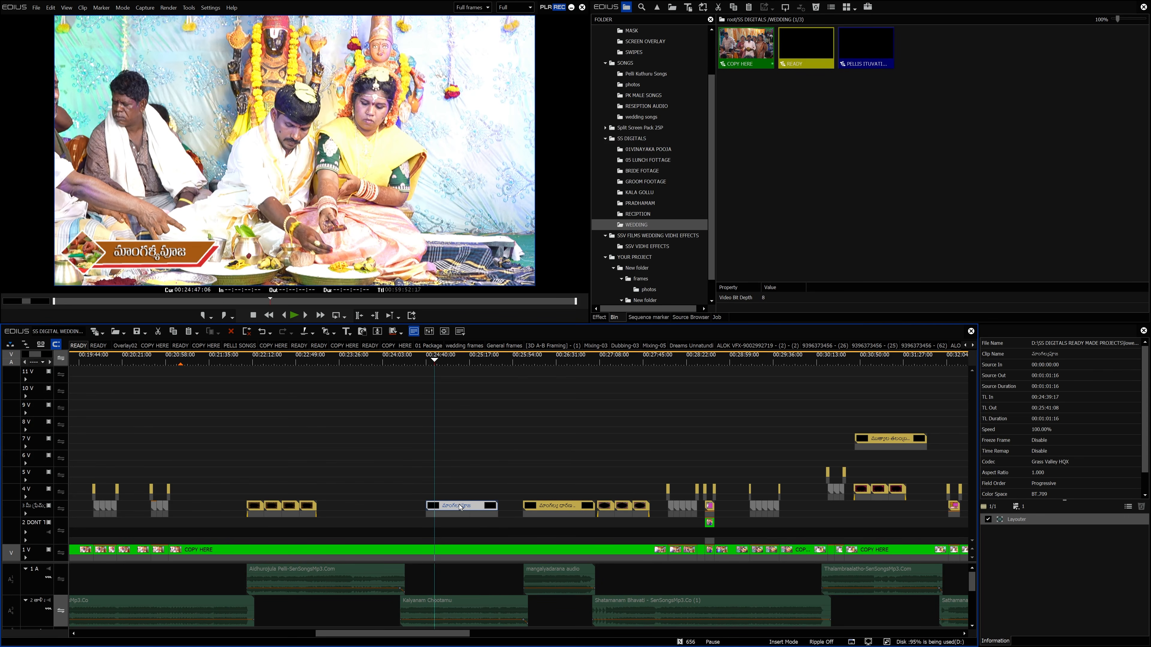
Step: Open the wedding songs folder under SONGS to show its audio clips
drag(329, 634, 296, 643)
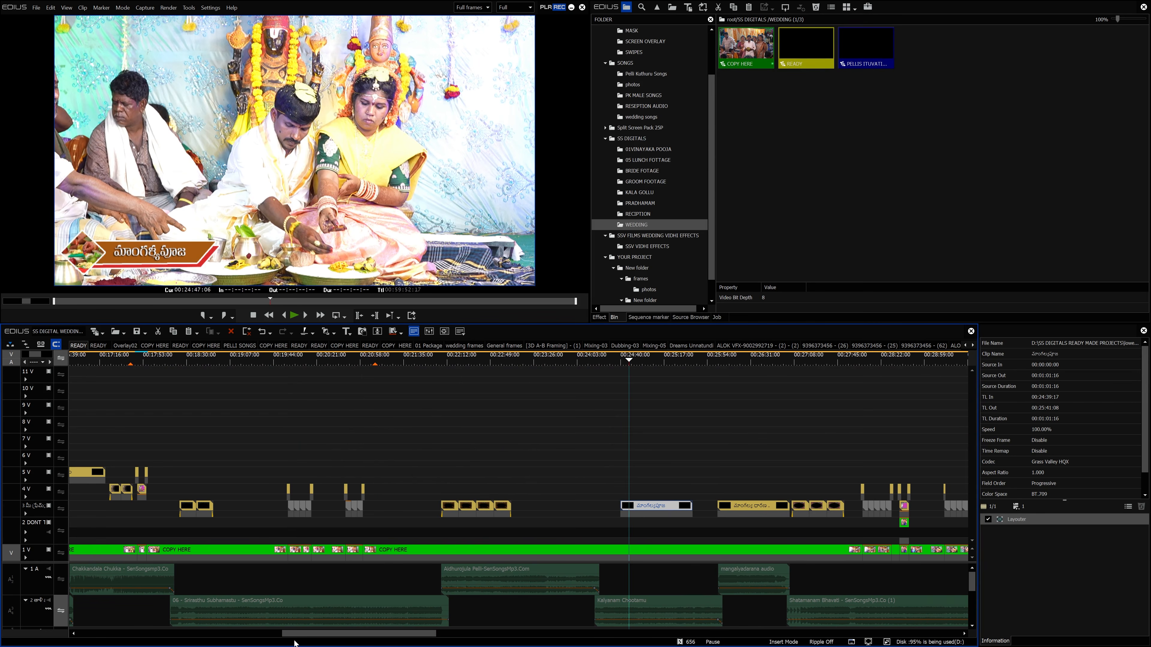
scroll(675, 78, up, 2)
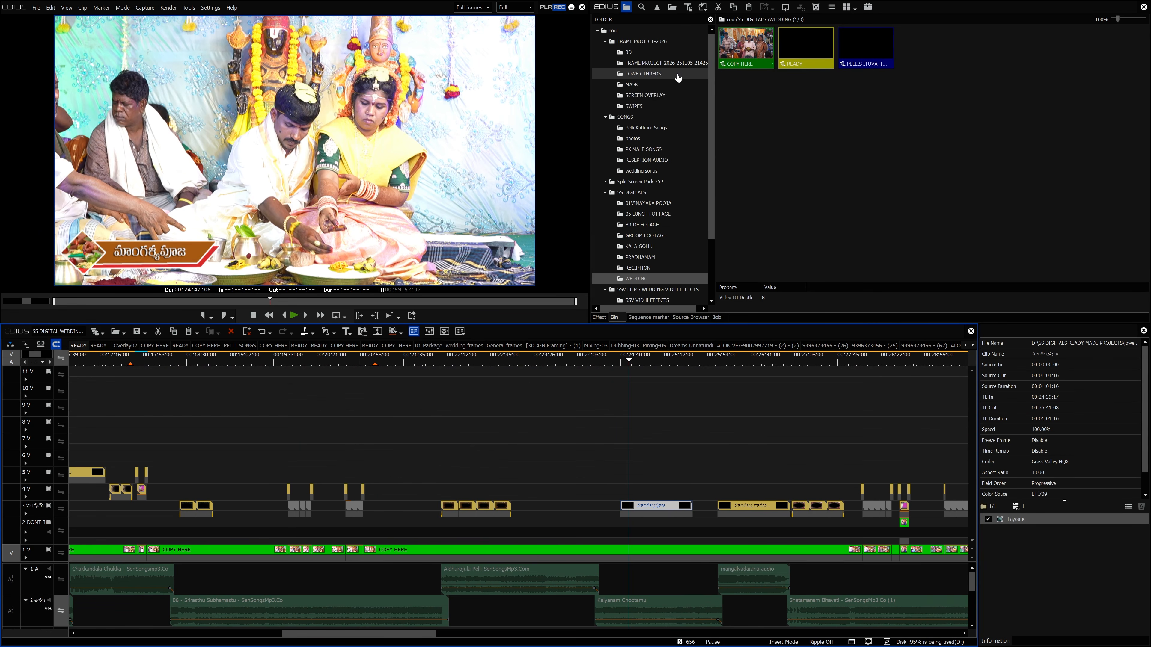
click(654, 172)
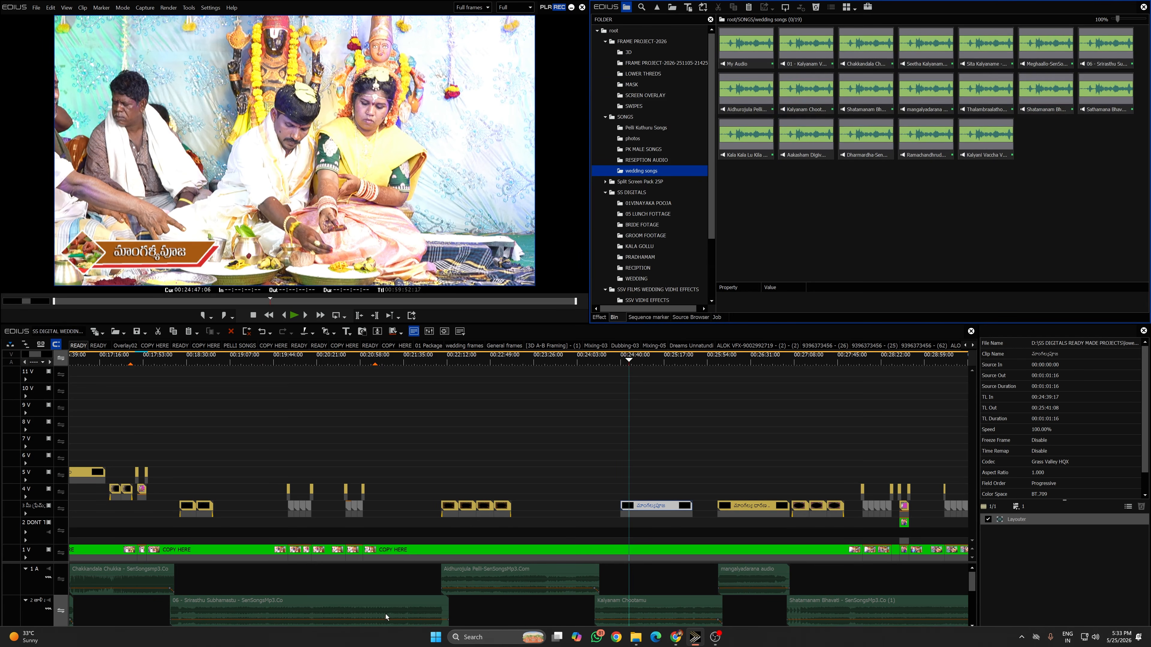
Step: Move the playhead to the title at about 00:26:09 and select the mangalyadarana audio clip beneath it
drag(375, 641, 440, 640)
drag(269, 361, 359, 364)
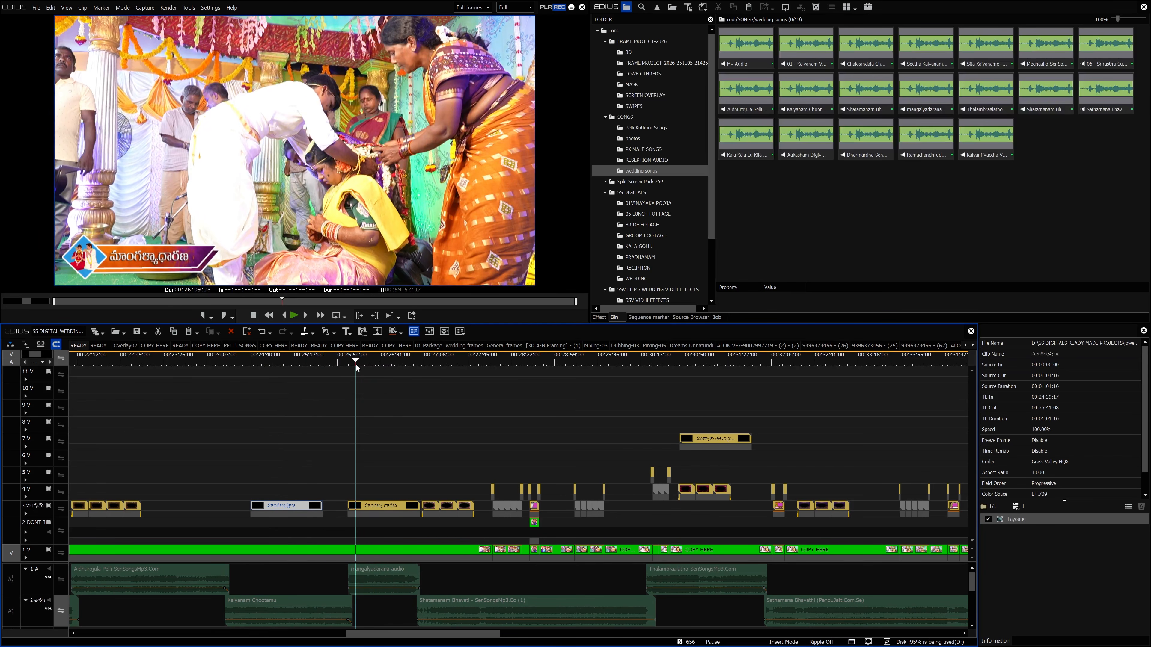
click(391, 581)
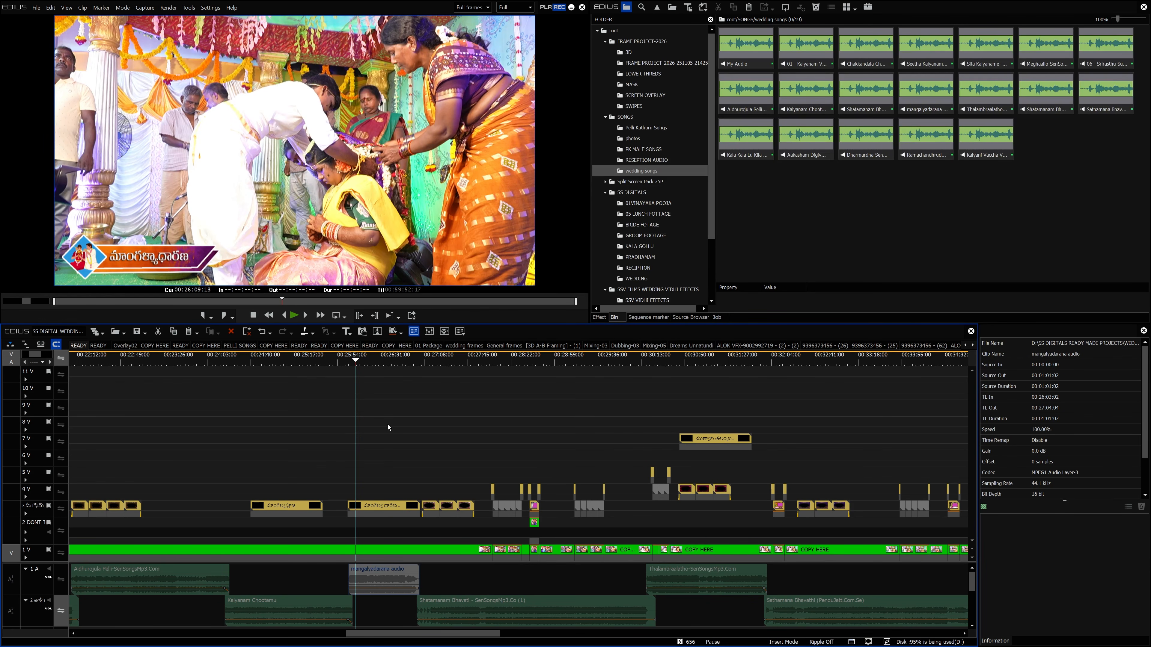
Step: Preview the wedding sequence's photo frame effects by playing it around 00:28:42 and 00:32:06
drag(355, 361, 525, 363)
key(space)
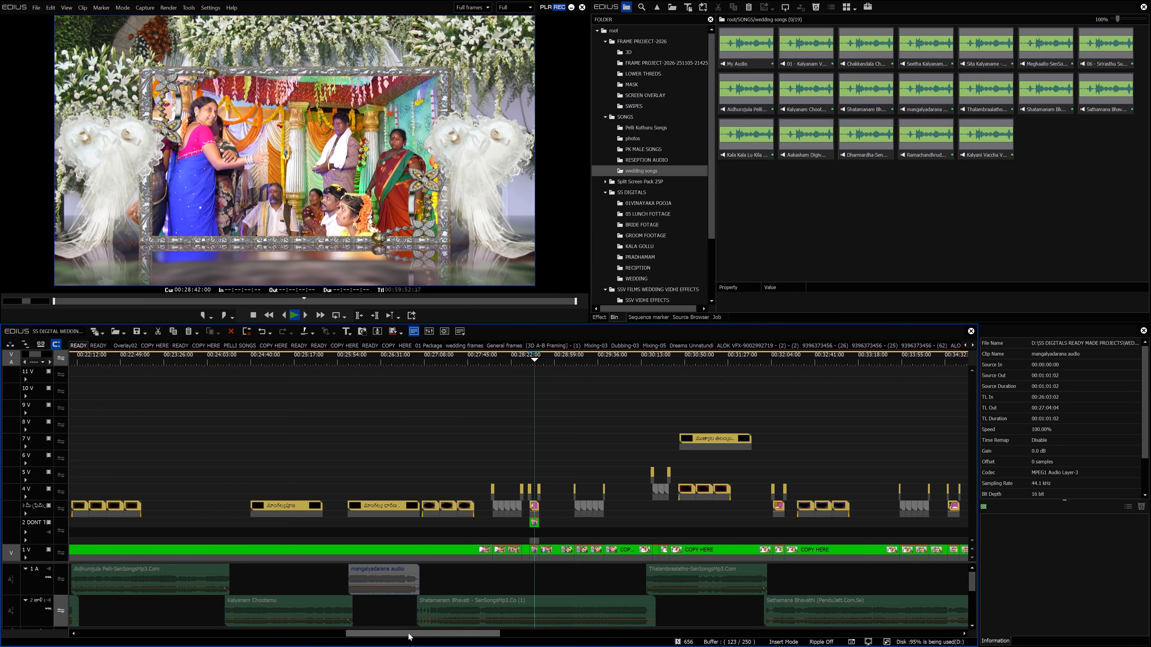
drag(412, 633, 460, 635)
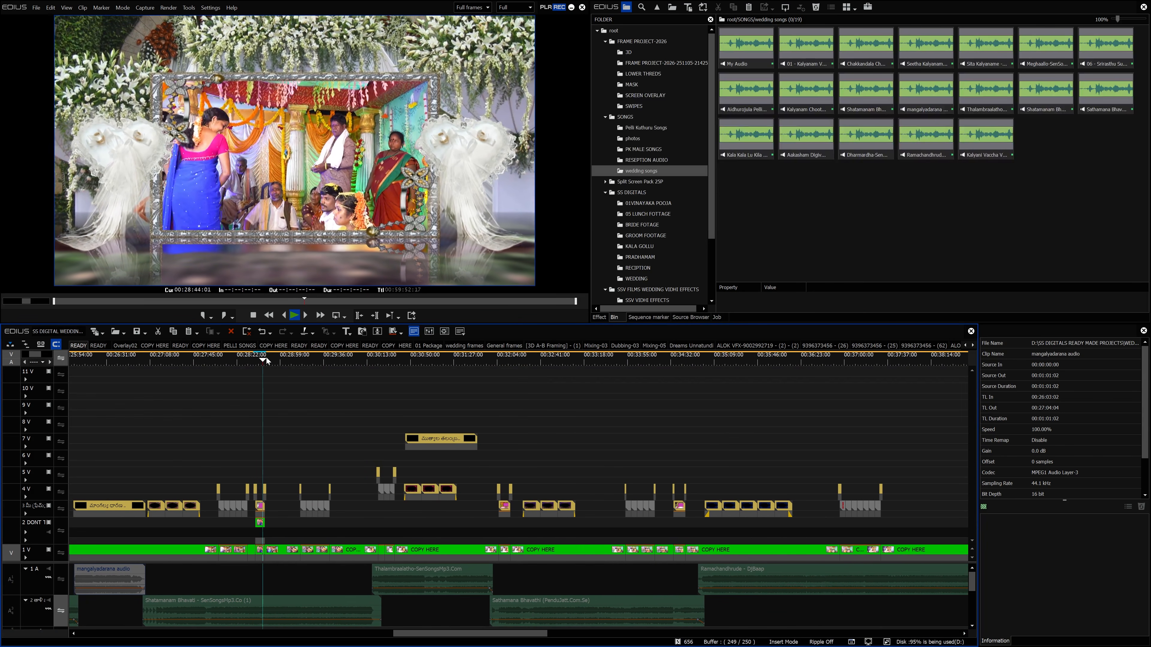
click(291, 359)
drag(290, 360, 494, 355)
key(space)
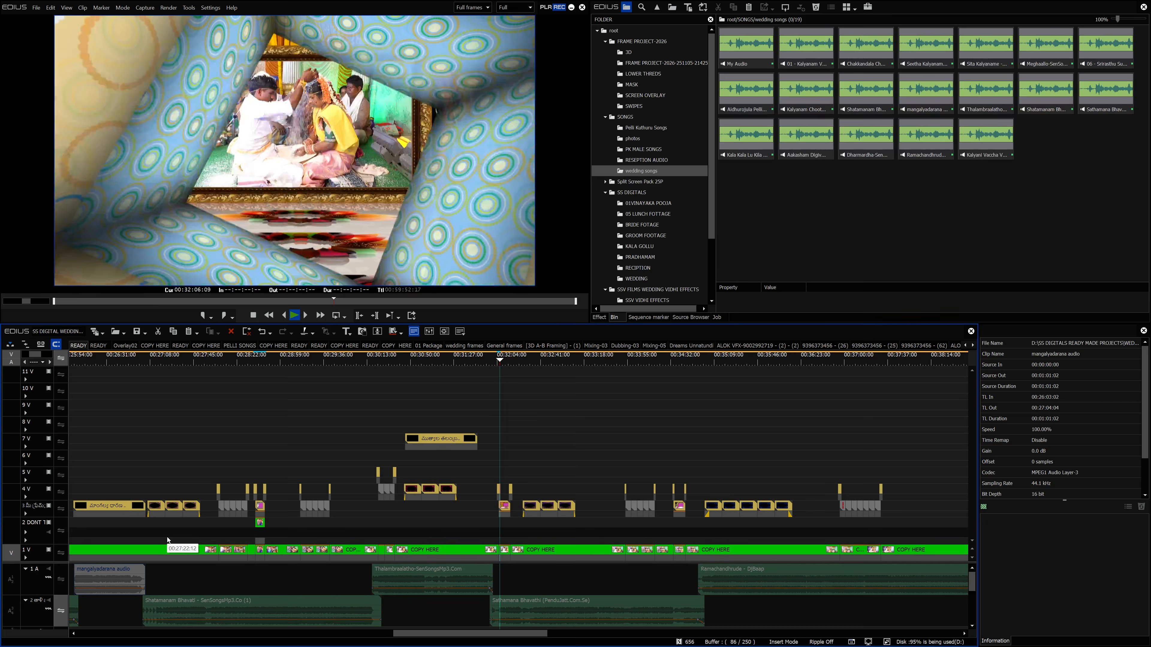
Step: Review the wedding effects around 00:34:37 and 00:36:55 and the title at about 00:39:14
drag(401, 635, 451, 636)
drag(210, 359, 376, 358)
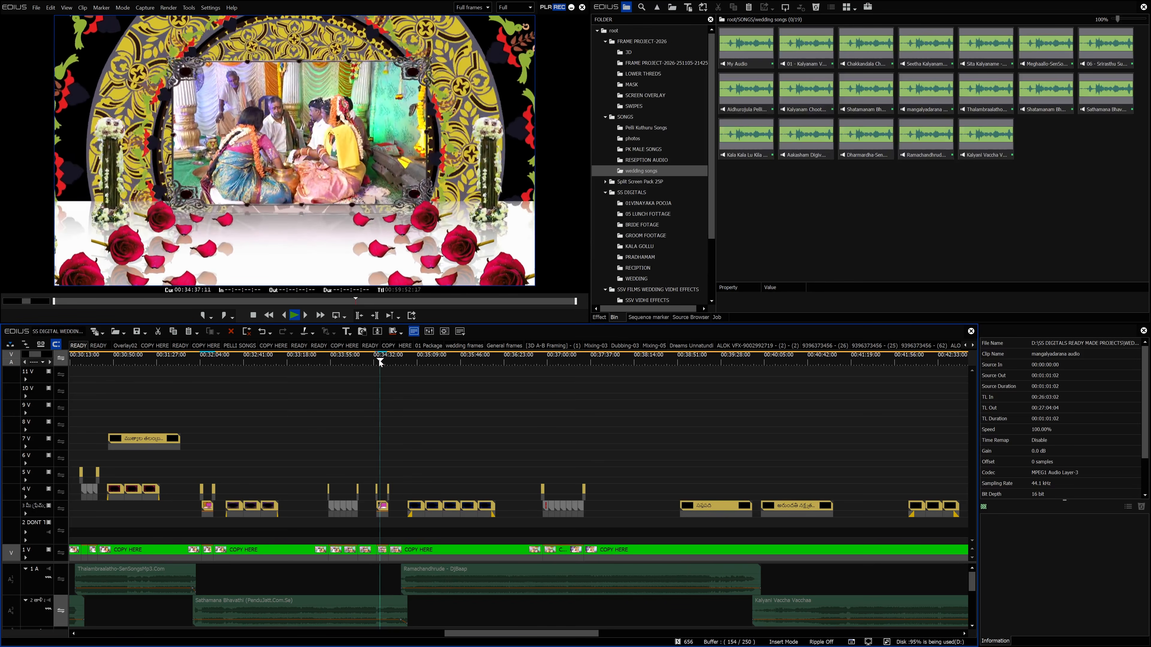
drag(378, 360, 542, 361)
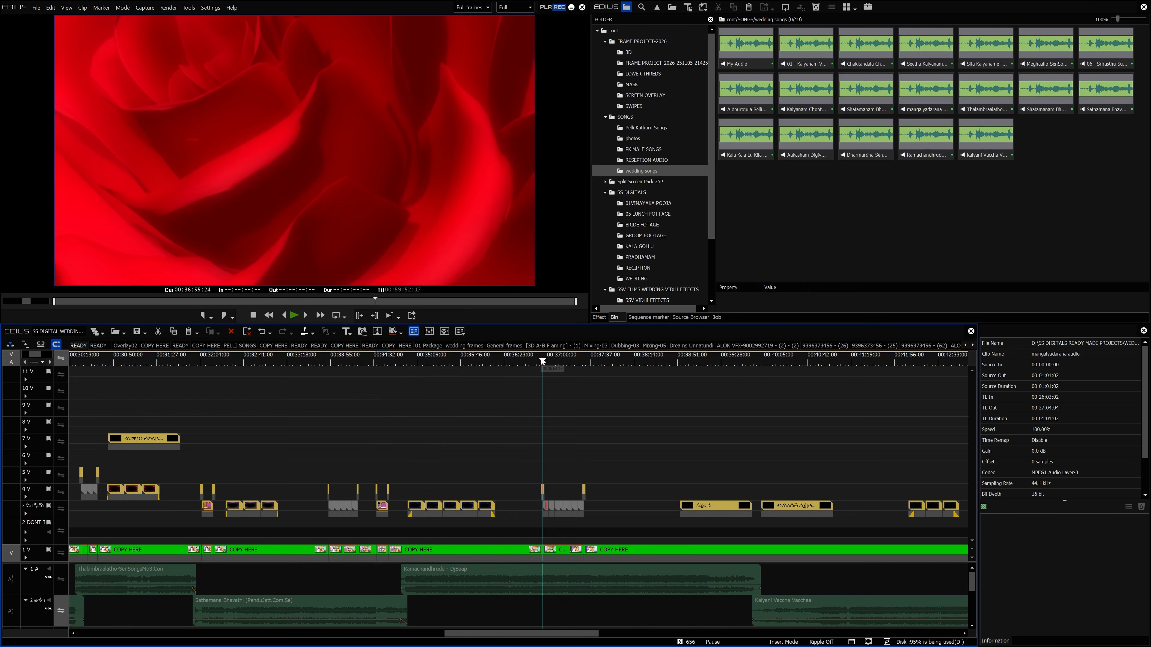
key(space)
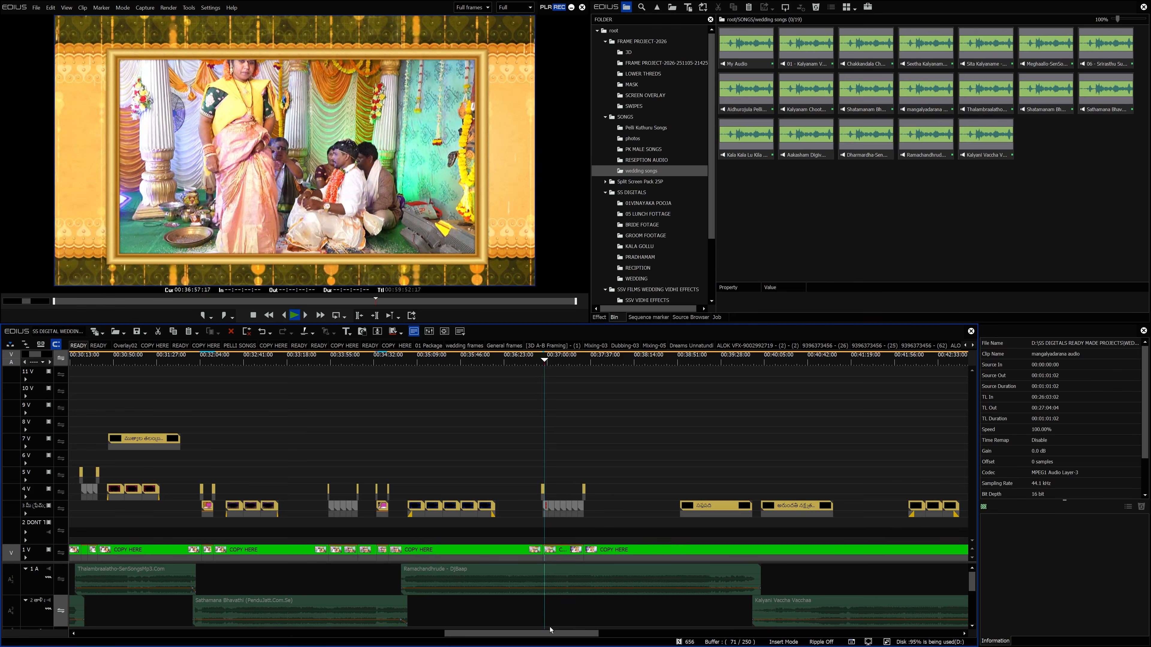
scroll(561, 588, right, 6)
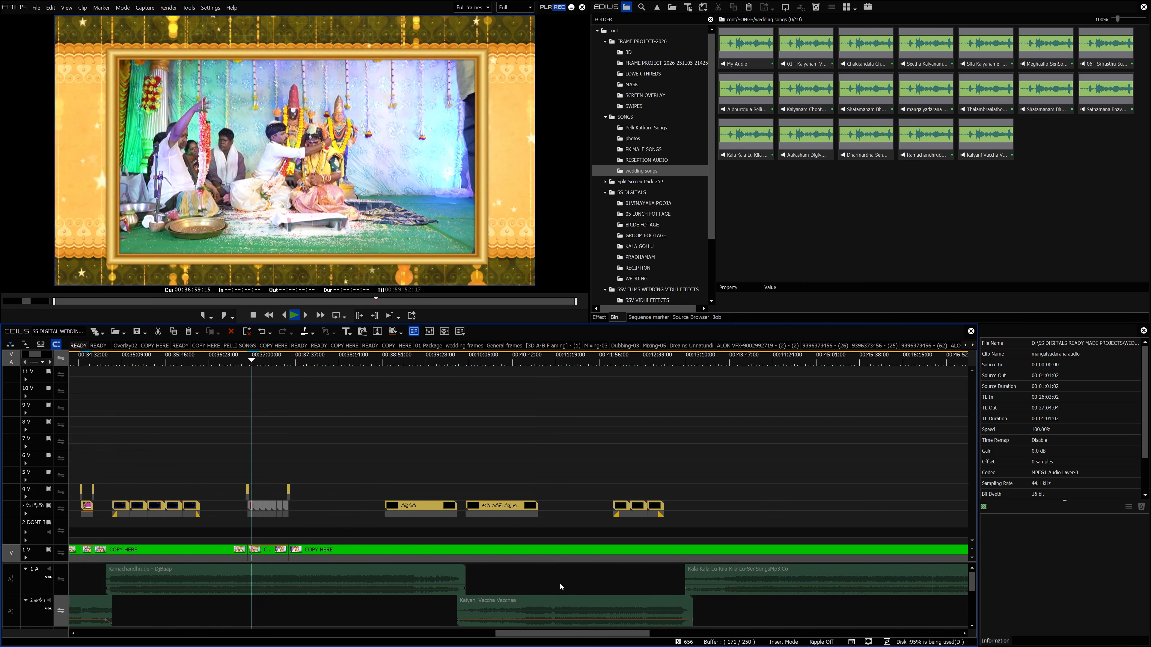
drag(263, 358, 414, 348)
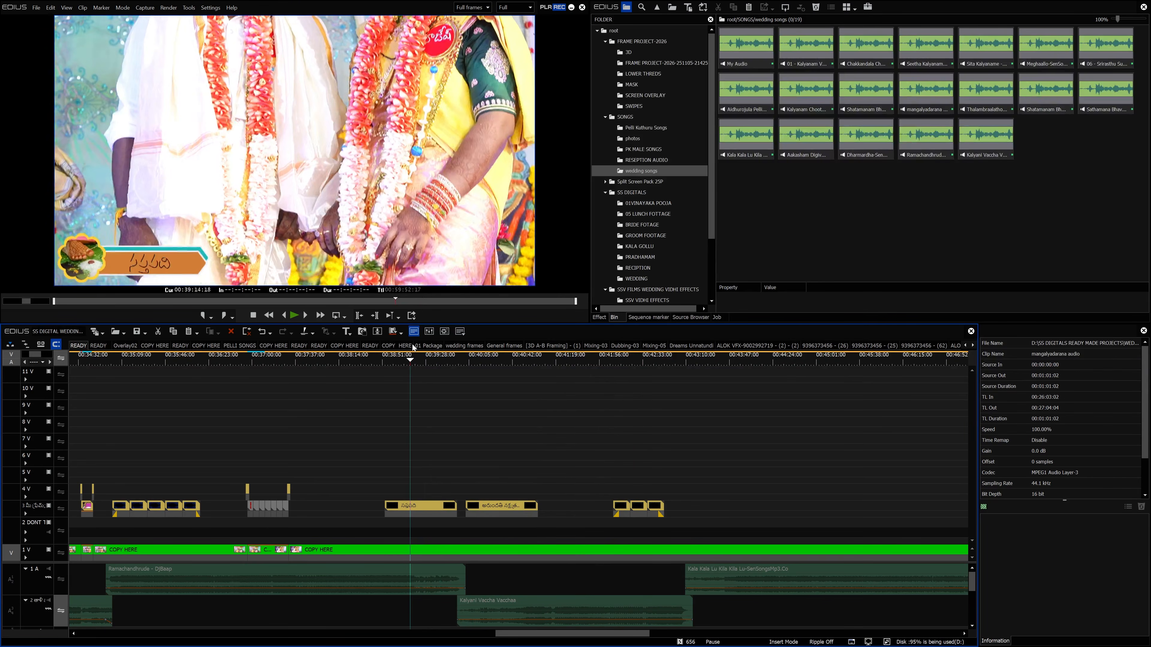
Step: Fit the whole wedding sequence in the timeline, show the title at about 00:10:16, and look through the project's bin folders
drag(34, 357, 60, 355)
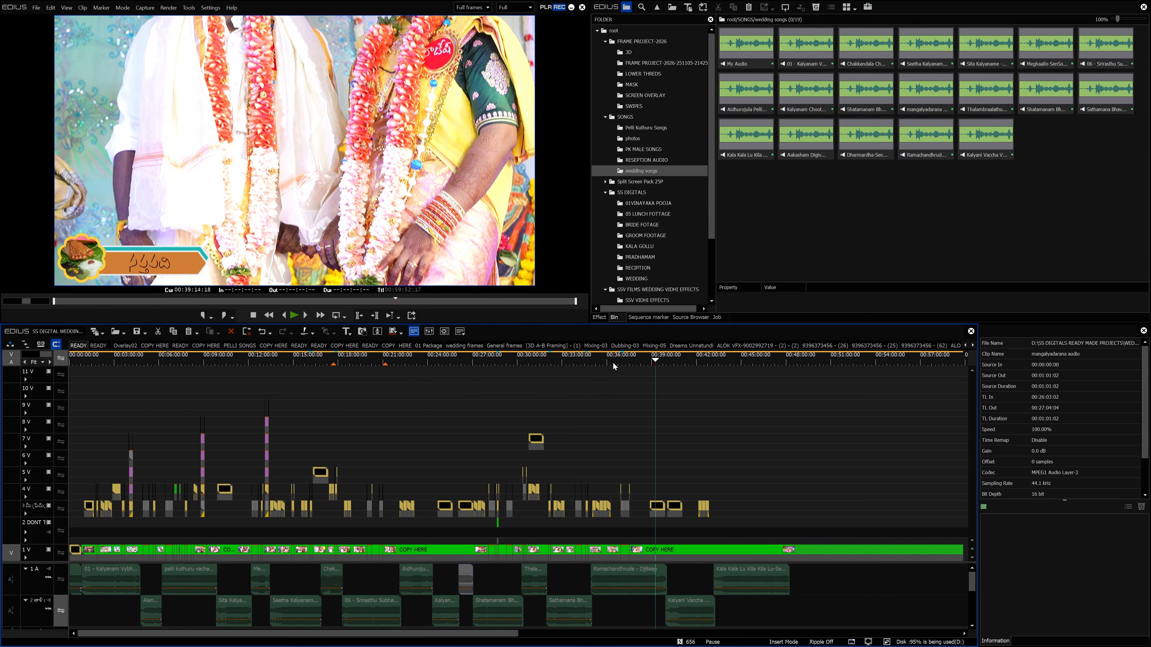
drag(663, 363, 216, 412)
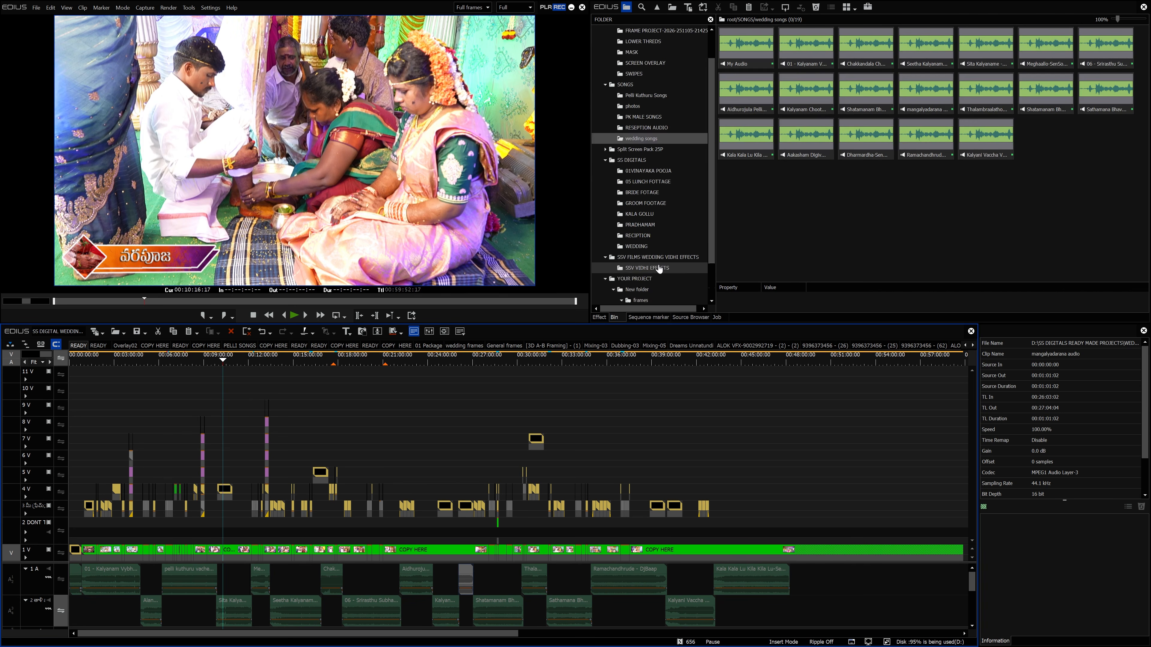
scroll(657, 267, down, 3)
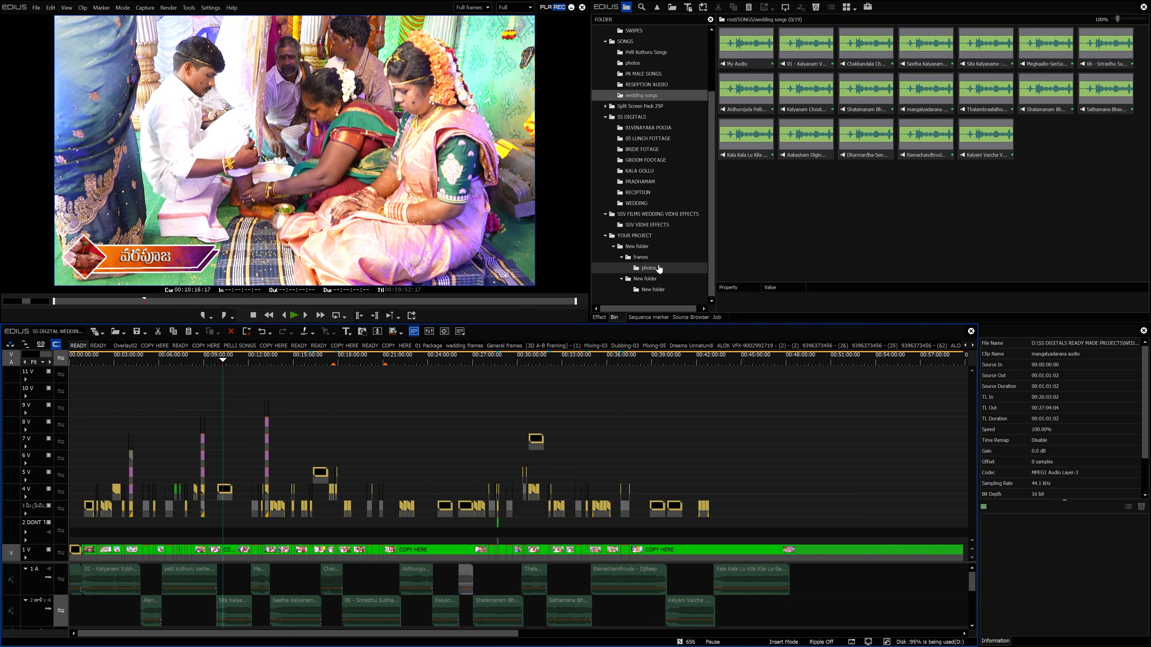
scroll(659, 269, up, 3)
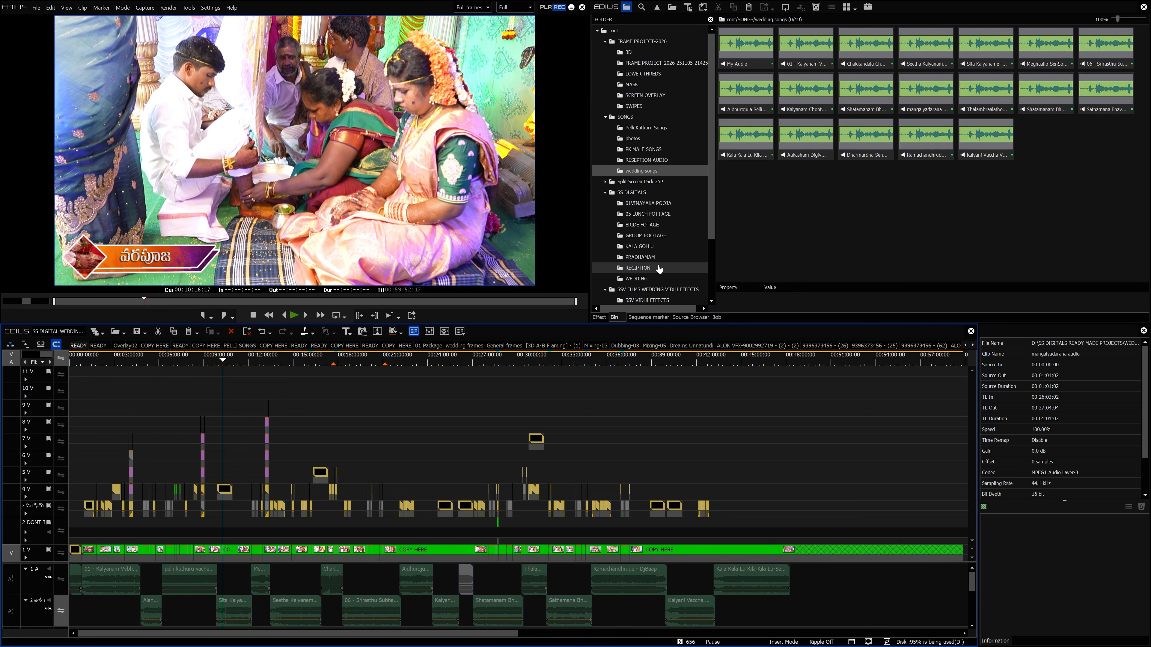